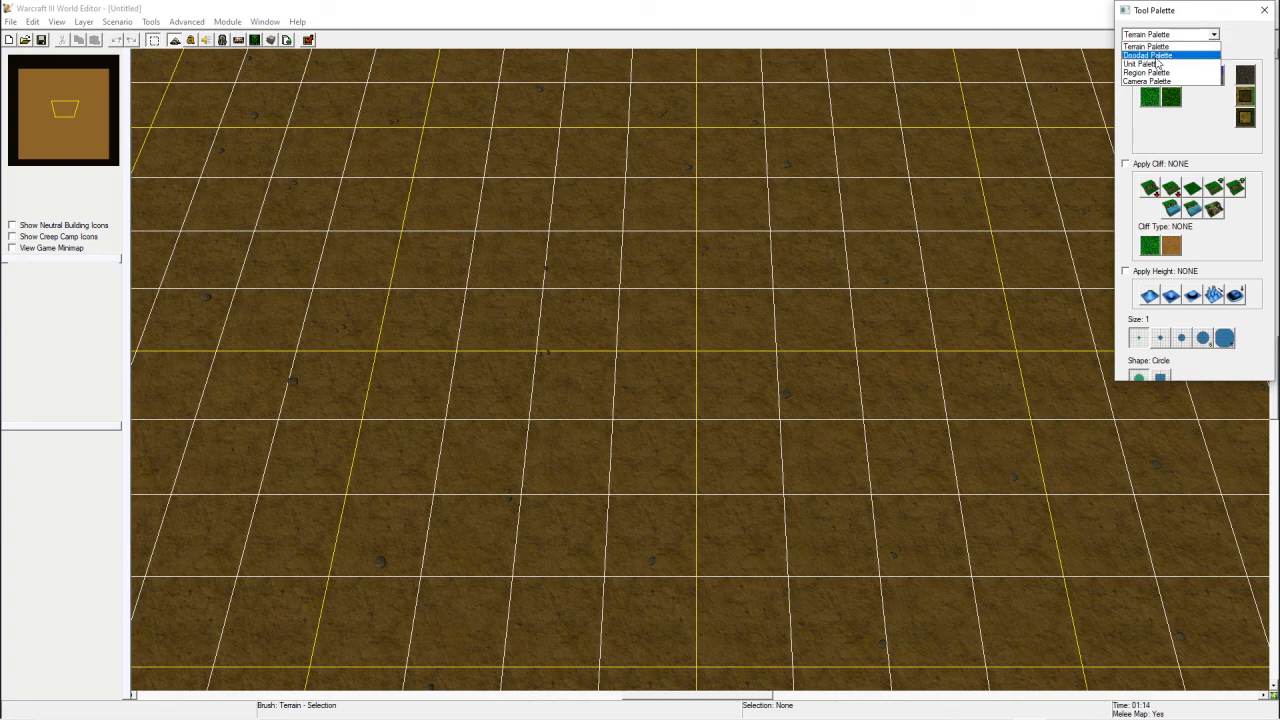
- View the Doodad Palette and the Unit Palette, and return to the Terrain Palette
{"action": "left_click", "coordinate": [1150, 55]}
{"action": "left_click", "coordinate": [1168, 37]}
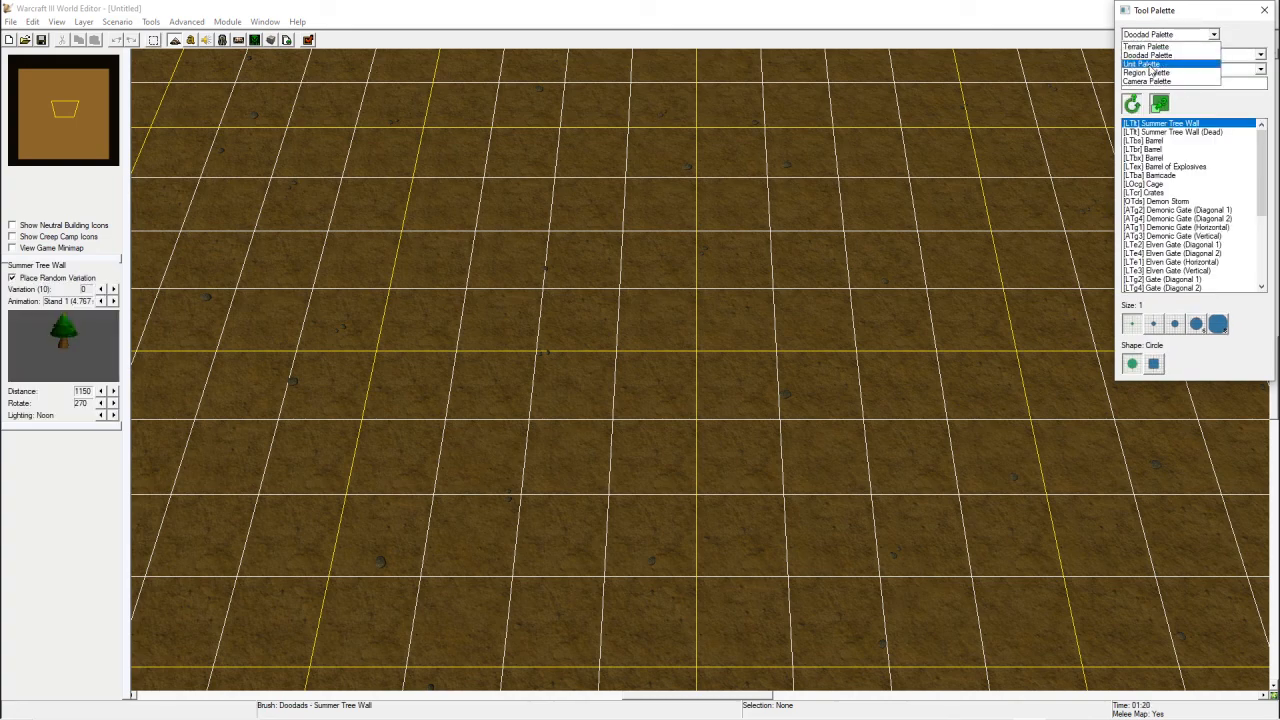
{"action": "left_click", "coordinate": [1142, 63]}
{"action": "left_click", "coordinate": [1165, 35]}
{"action": "left_click", "coordinate": [1150, 47]}
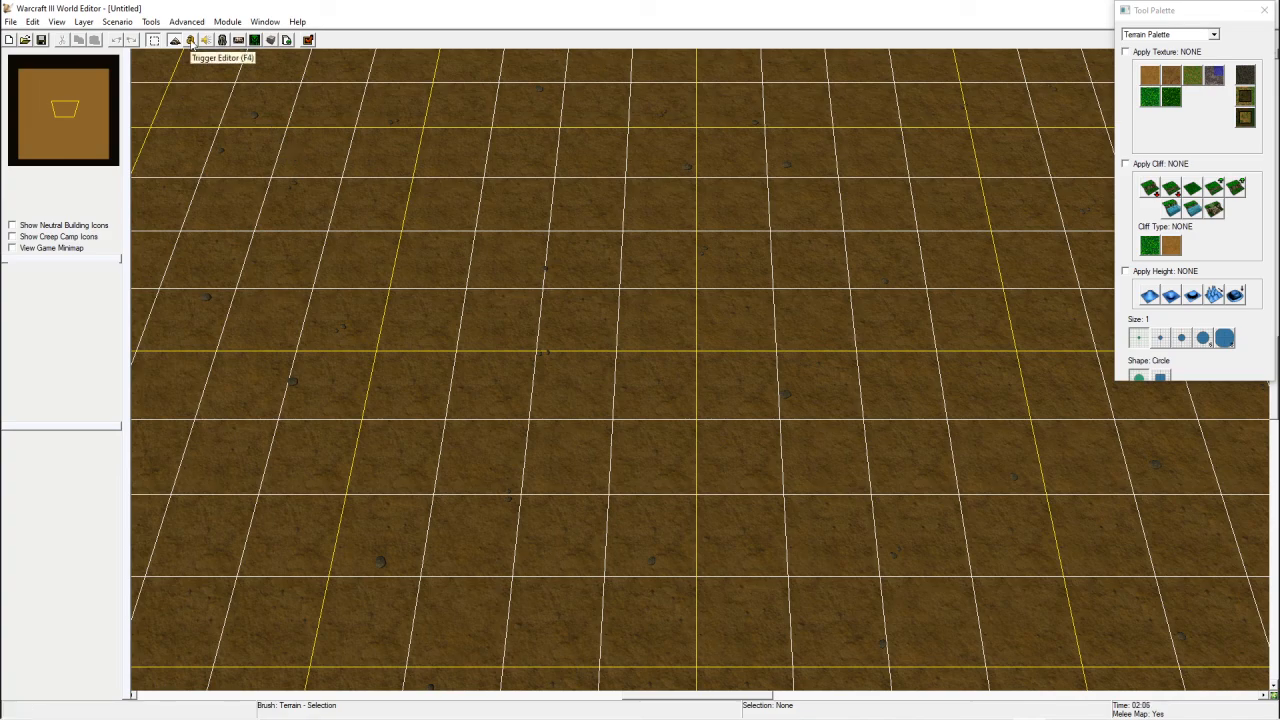
- Look over the Melee Initialization trigger in the Trigger Editor and the unit data in the Object Editor
{"action": "left_click", "coordinate": [191, 40]}
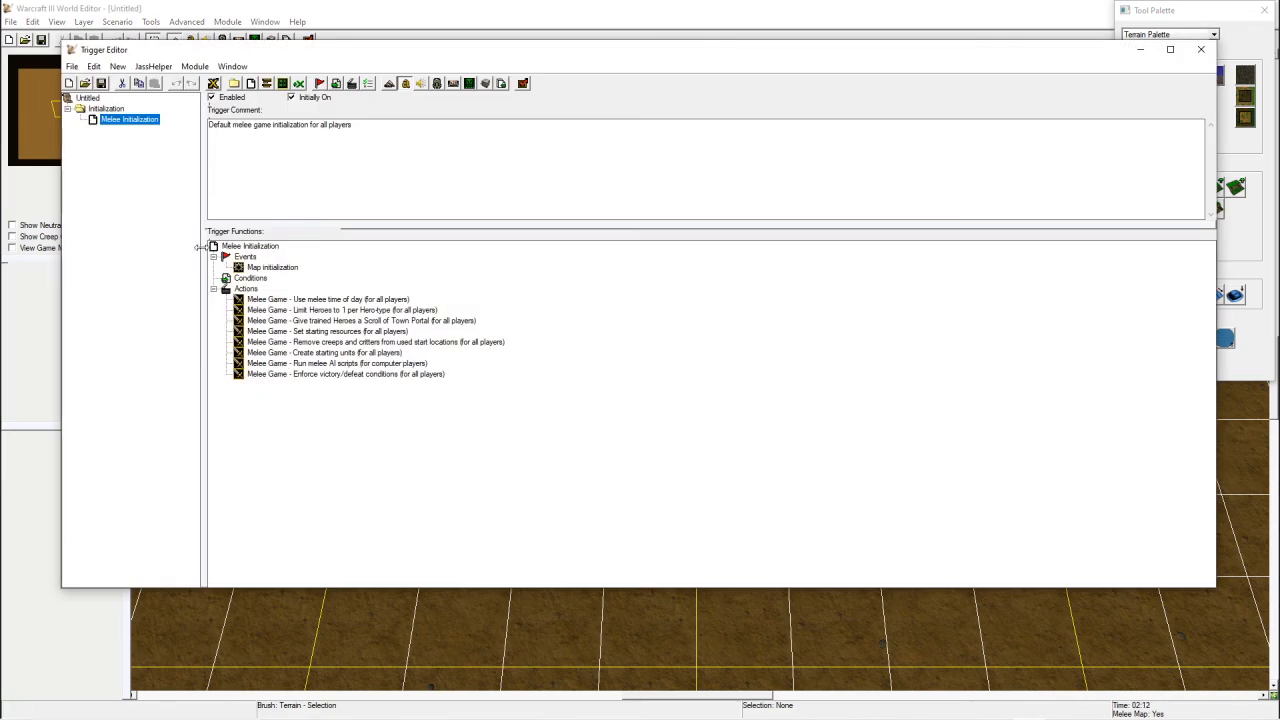
{"action": "left_click", "coordinate": [1140, 49]}
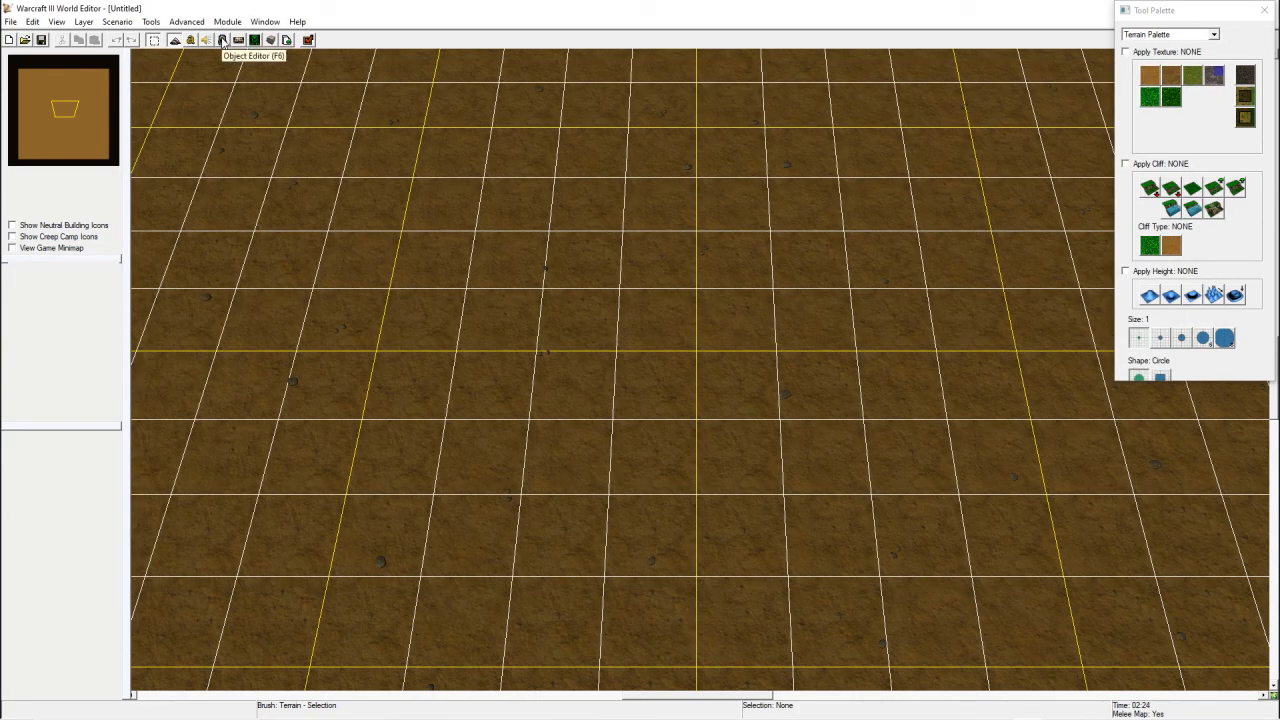
{"action": "left_click", "coordinate": [223, 40]}
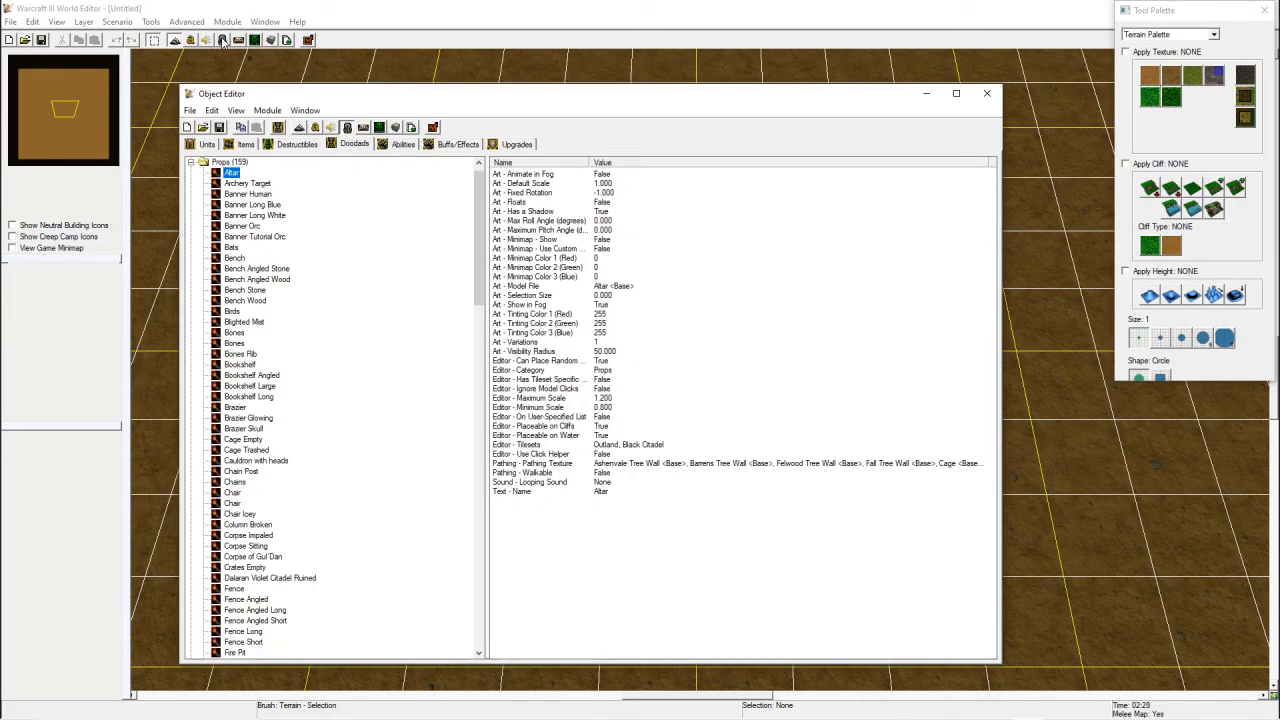
{"action": "left_click", "coordinate": [226, 145]}
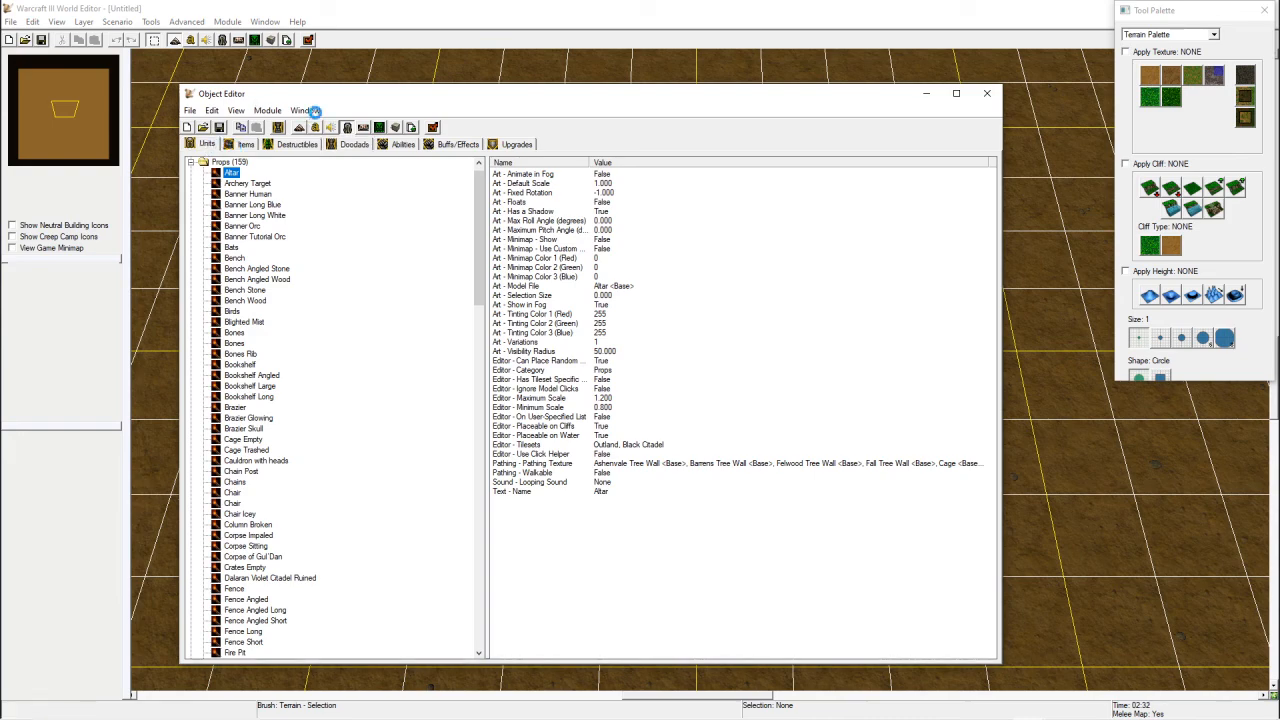
{"action": "left_click", "coordinate": [190, 41]}
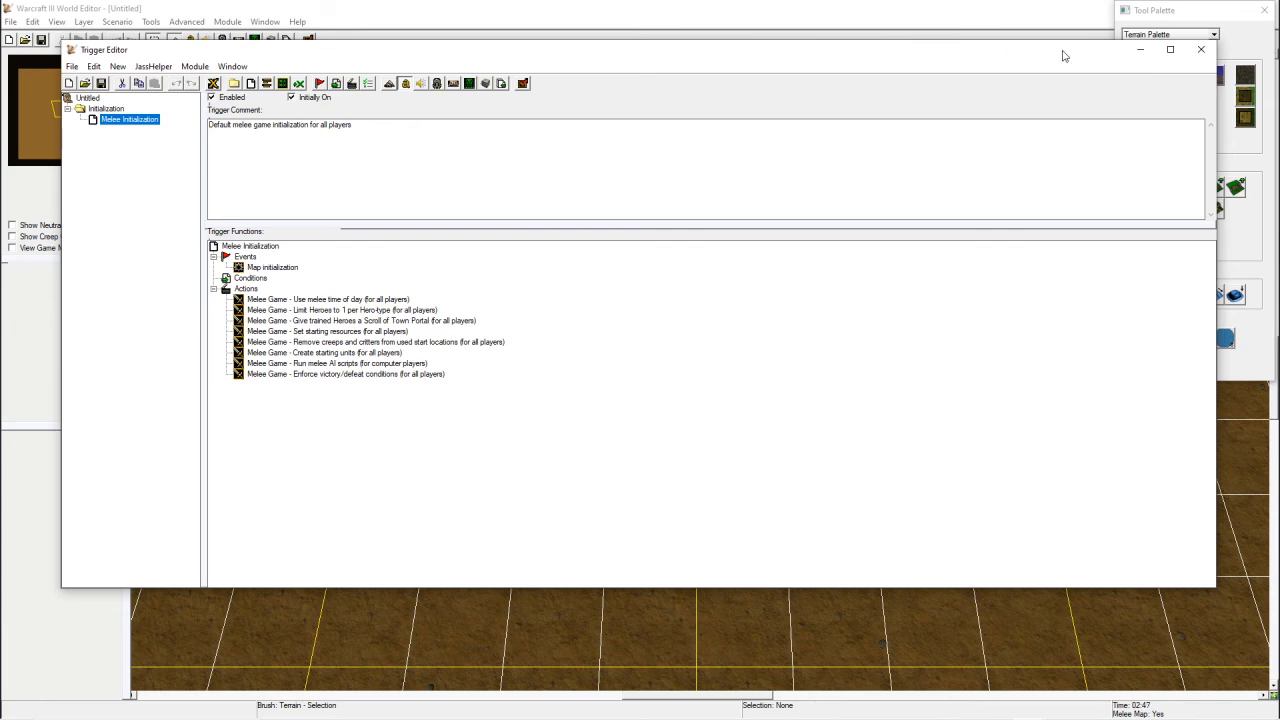
{"action": "left_click", "coordinate": [1138, 51]}
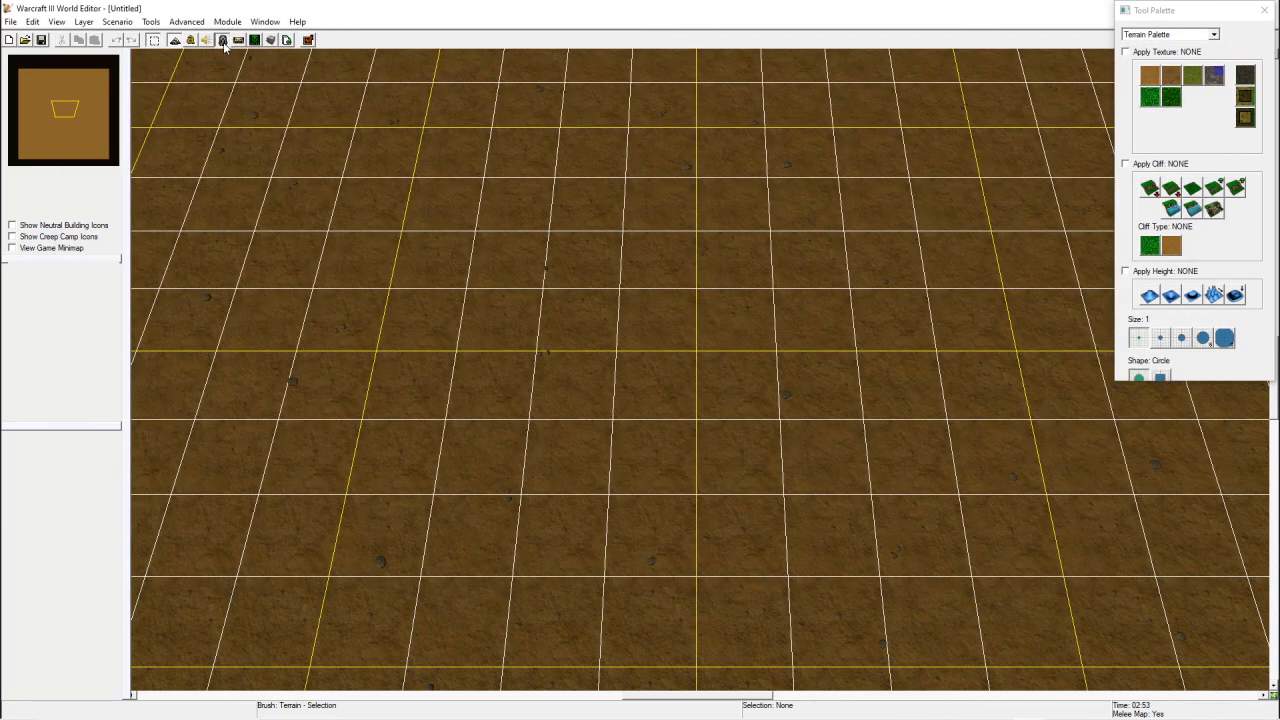
- Look through the item, destructible, doodad and ability data in the Object Editor, and revisit the Trigger Editor
{"action": "left_click", "coordinate": [222, 40]}
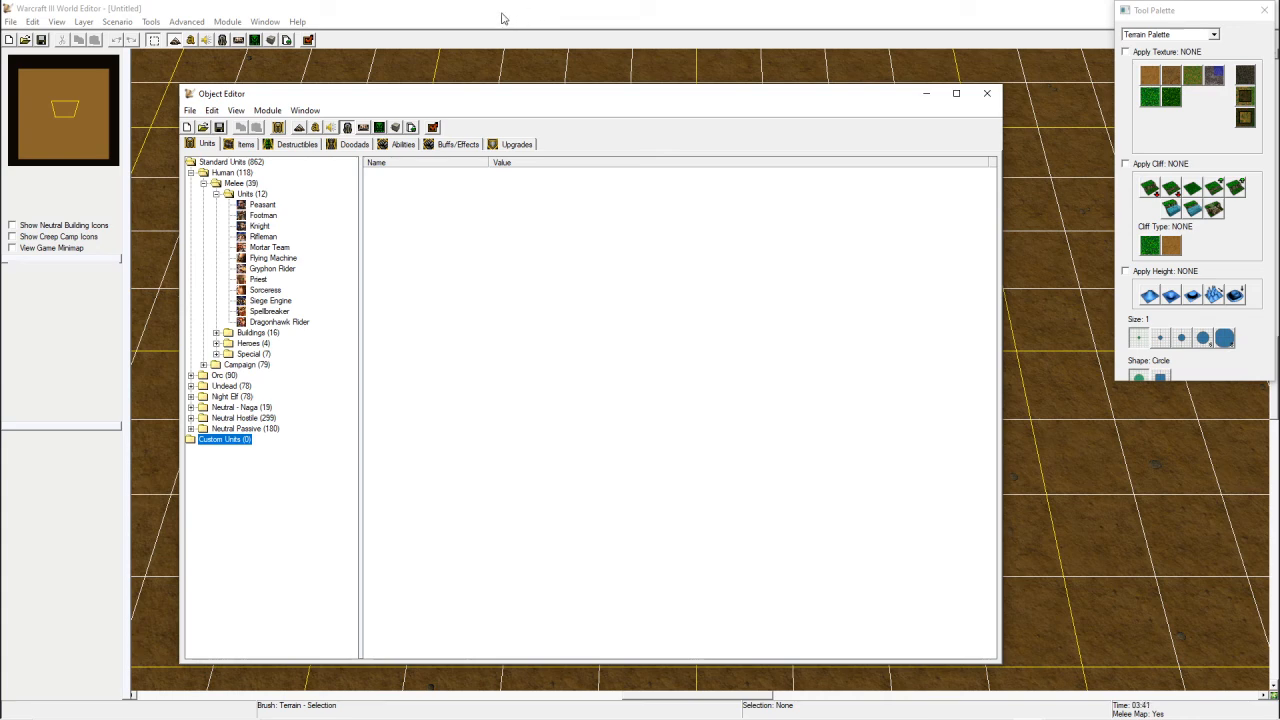
{"action": "left_click", "coordinate": [245, 144]}
{"action": "left_click", "coordinate": [297, 144]}
{"action": "left_click", "coordinate": [354, 144]}
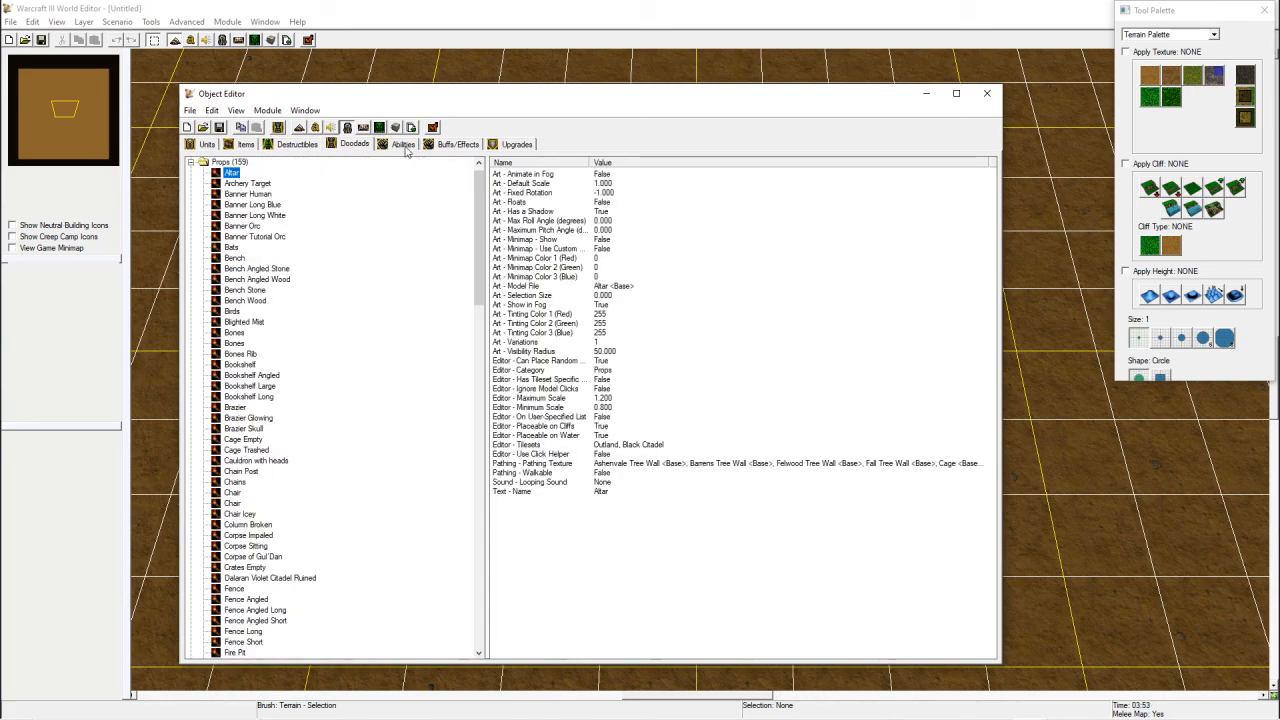
{"action": "left_click", "coordinate": [404, 145]}
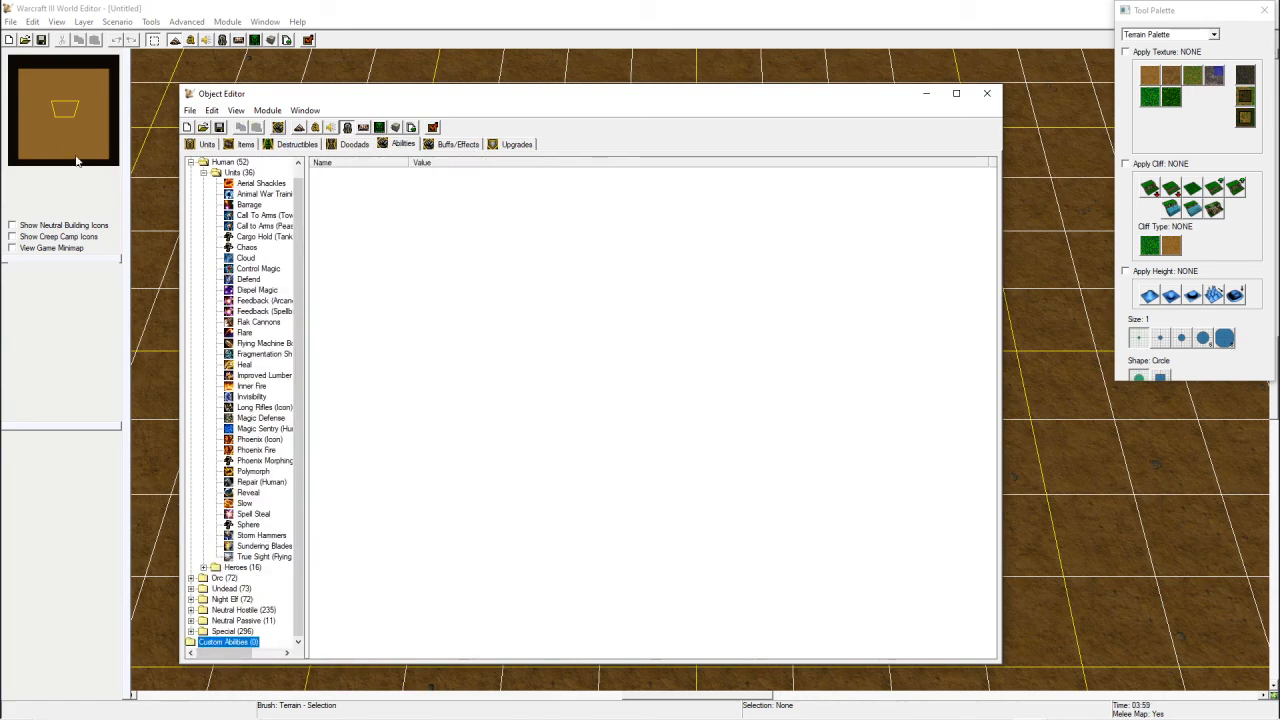
{"action": "left_click", "coordinate": [188, 46]}
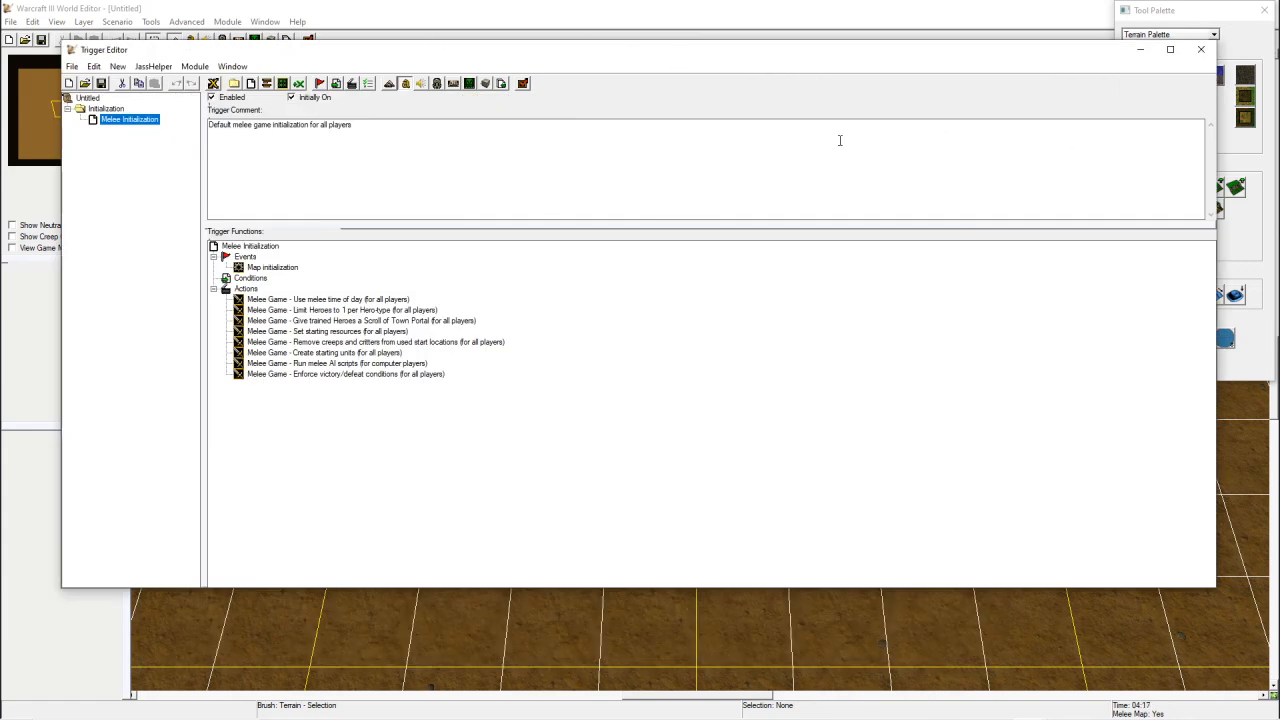
{"action": "left_click", "coordinate": [1140, 49]}
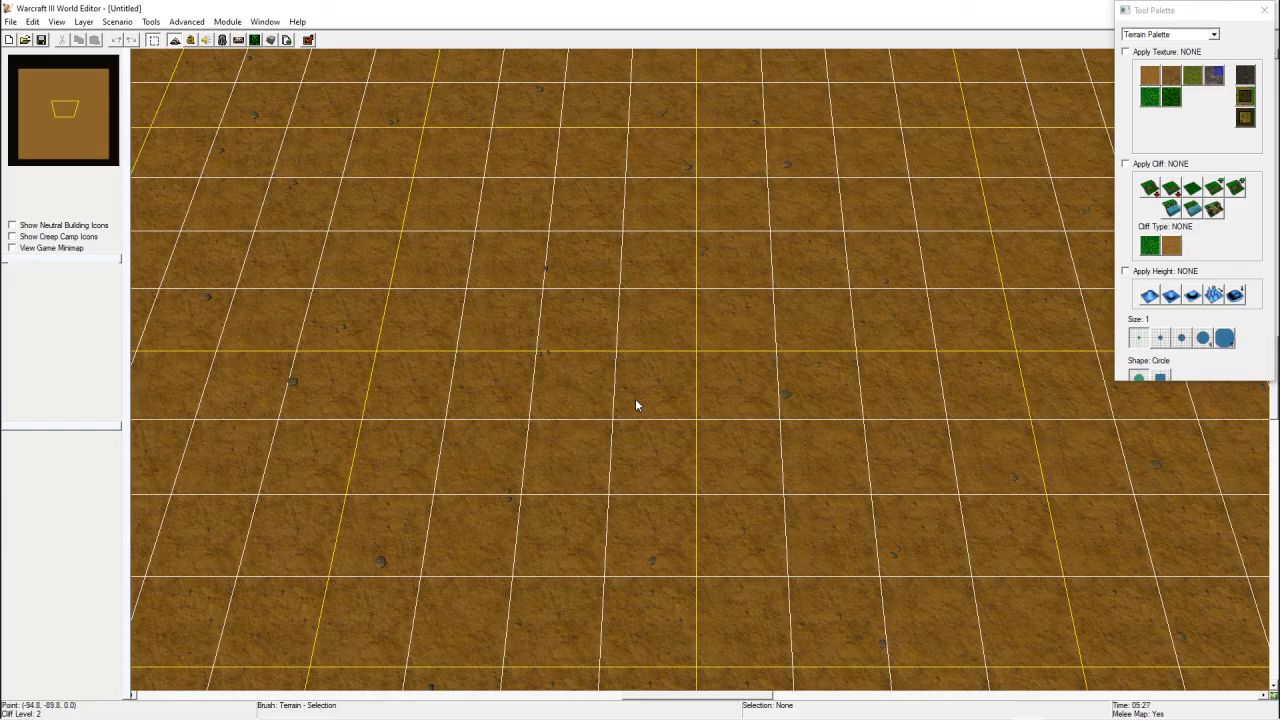
- Place the Human campaign hero Thalorien Dawnseeker for Player 1 (Red) on the empty dirt near the map centre
{"action": "key", "text": "u"}
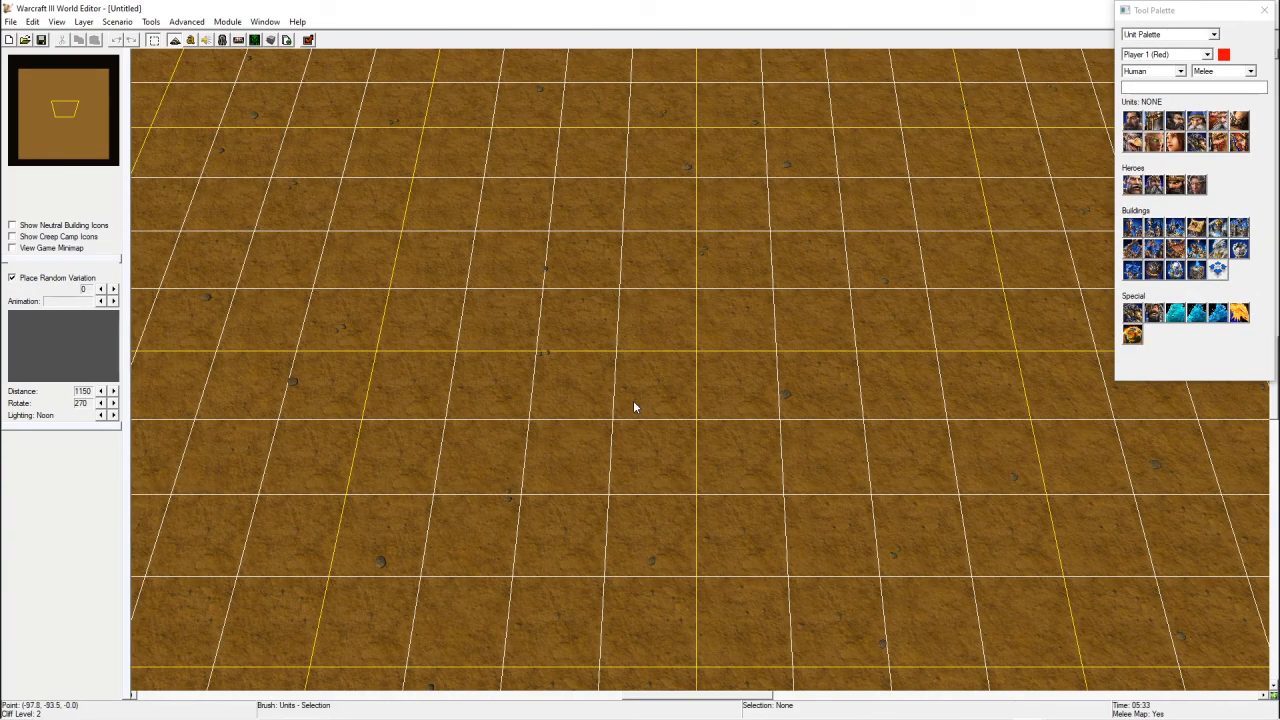
{"action": "left_click", "coordinate": [1242, 70]}
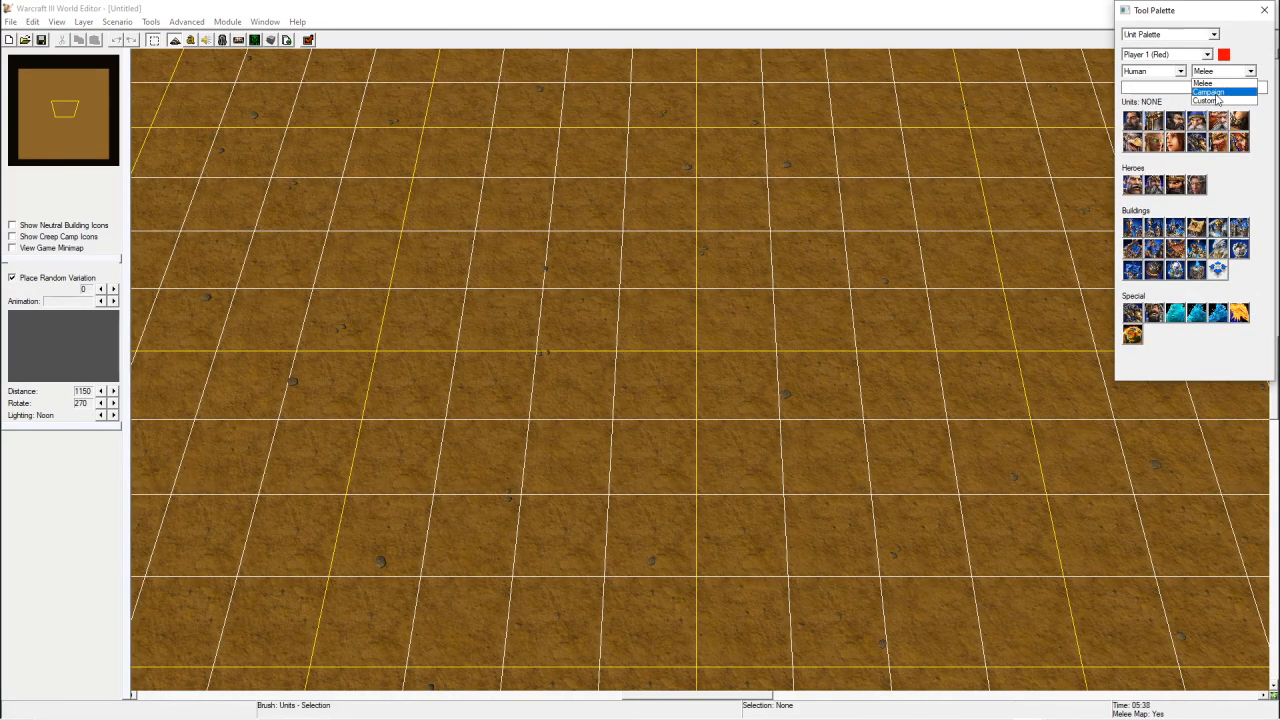
{"action": "left_click", "coordinate": [1218, 98]}
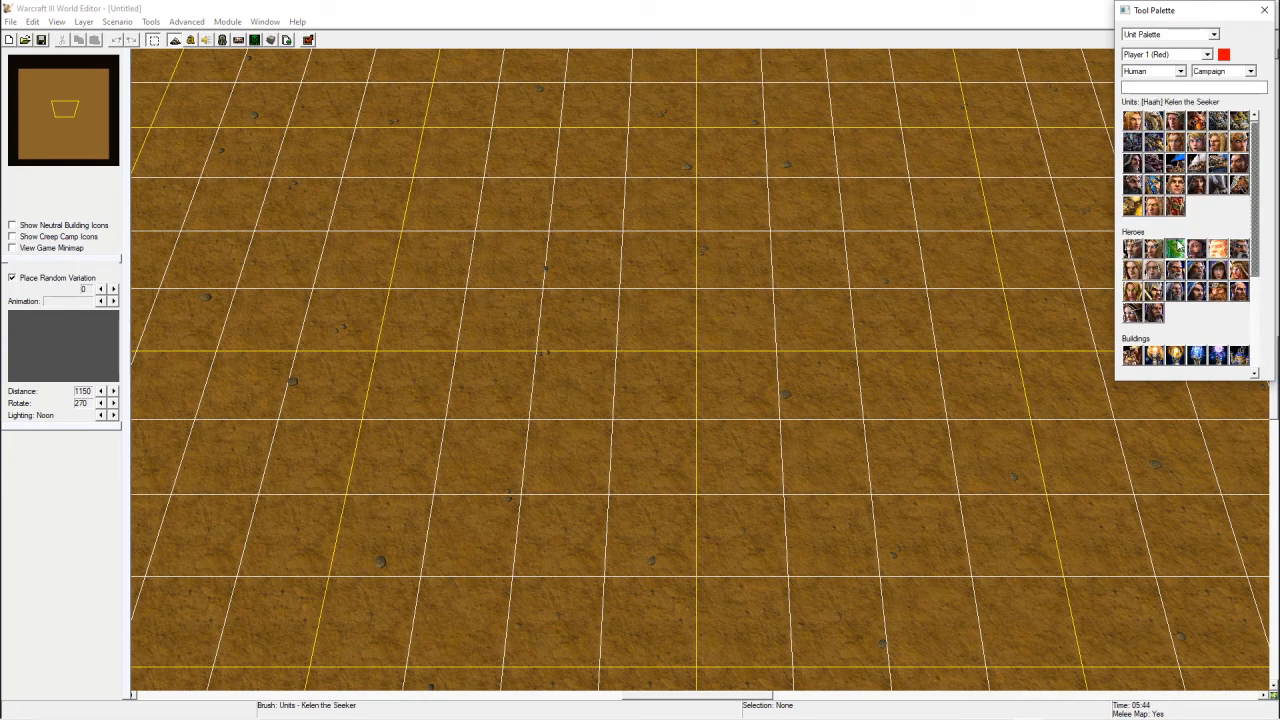
{"action": "left_click", "coordinate": [1157, 252]}
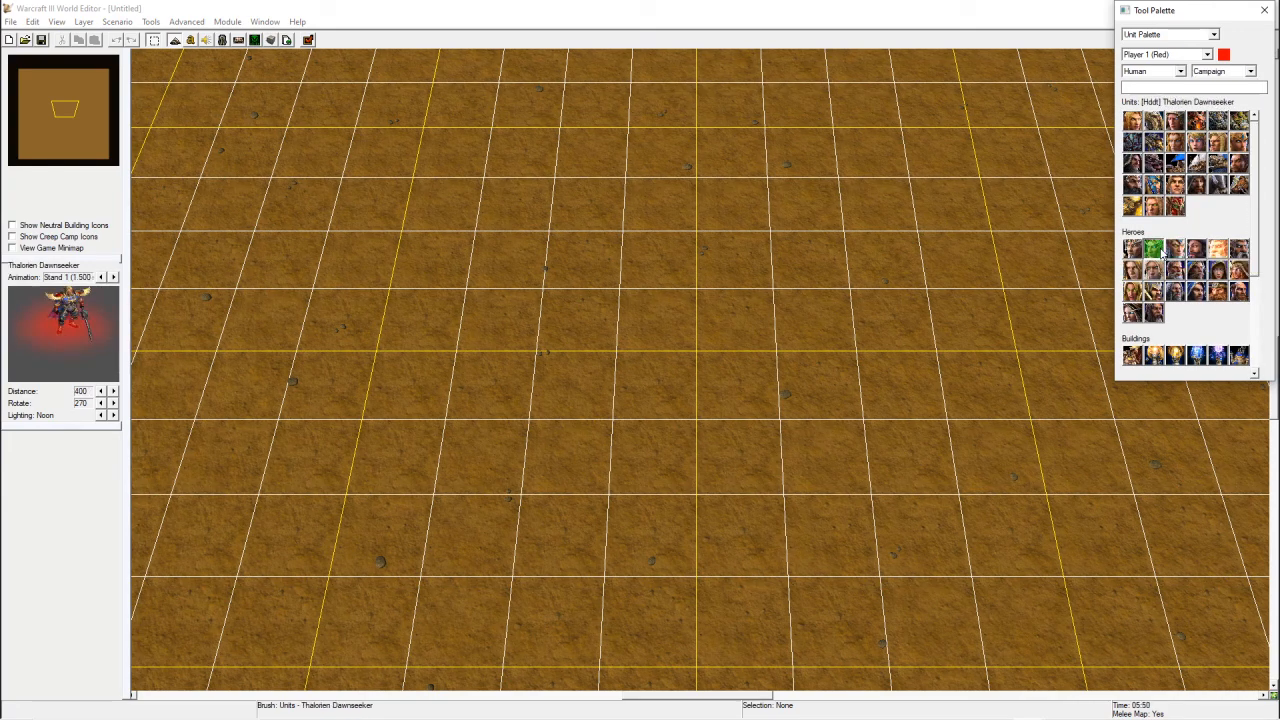
{"action": "left_click", "coordinate": [624, 408]}
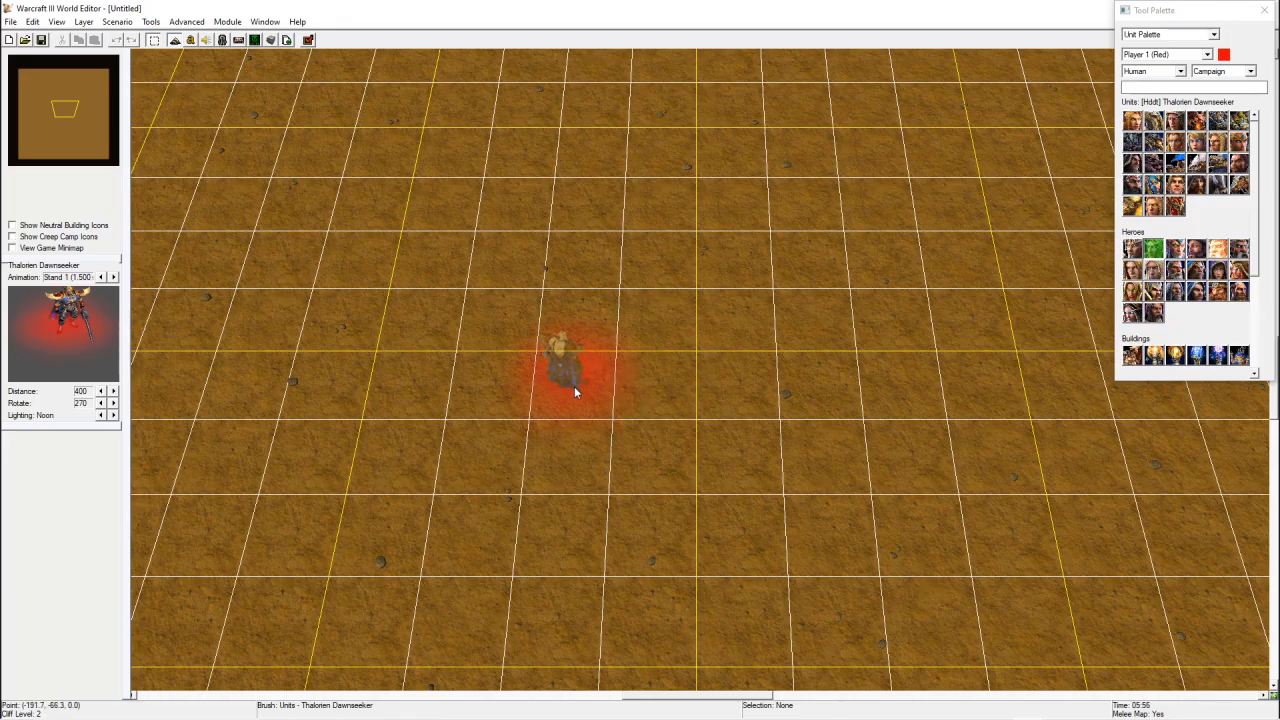
{"action": "left_click", "coordinate": [450, 375]}
{"action": "right_click", "coordinate": [725, 513]}
{"action": "right_click_drag", "start_coordinate": [725, 513], "coordinate": [877, 434]}
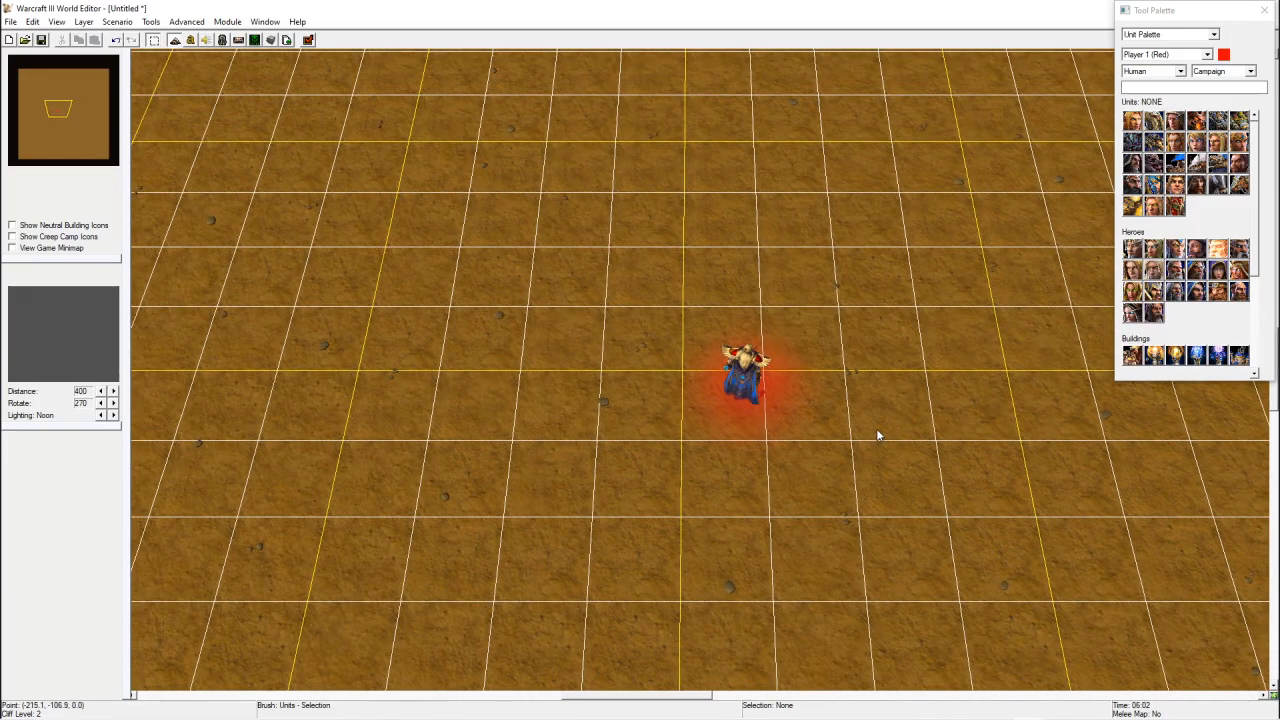
- Move the placed Thalorien Dawnseeker hero to a spot further southwest on the map
{"action": "scroll", "coordinate": [877, 434], "scroll_direction": "down", "scroll_amount": 2}
{"action": "scroll", "coordinate": [754, 437], "scroll_direction": "up", "scroll_amount": 1}
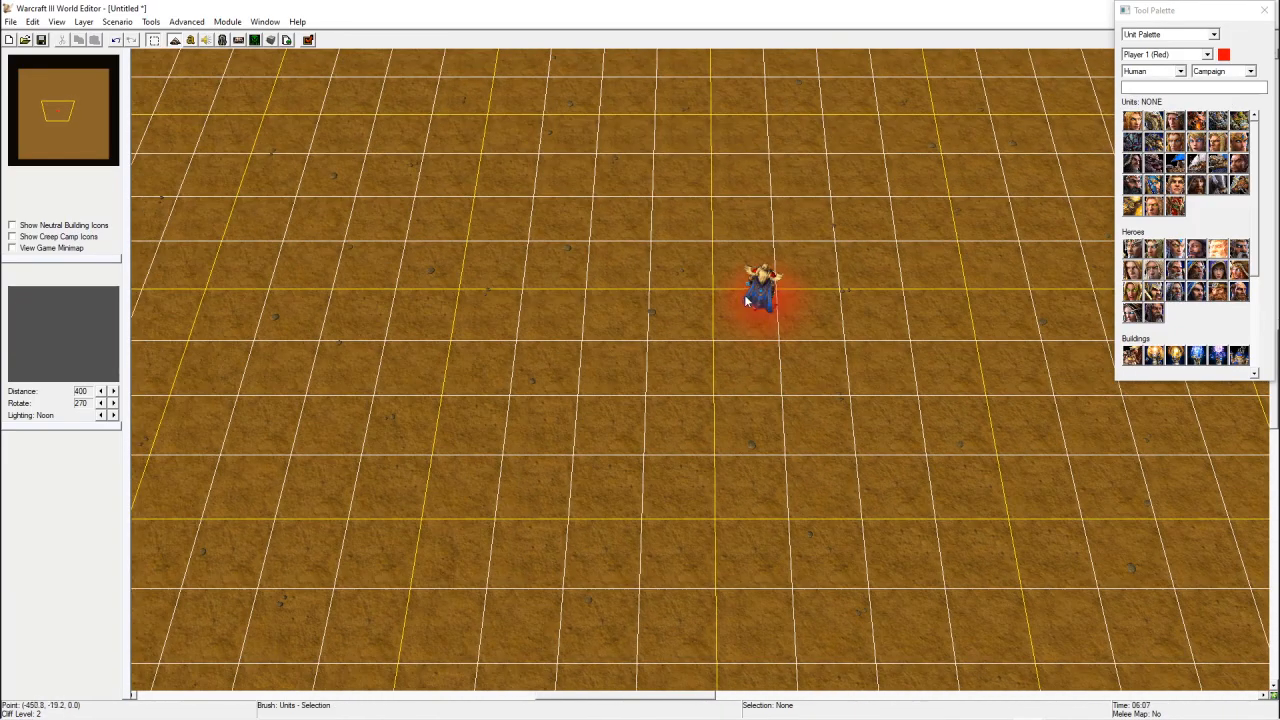
{"action": "left_click_drag", "start_coordinate": [748, 318], "coordinate": [463, 512]}
{"action": "right_click_drag", "start_coordinate": [710, 520], "coordinate": [830, 420]}
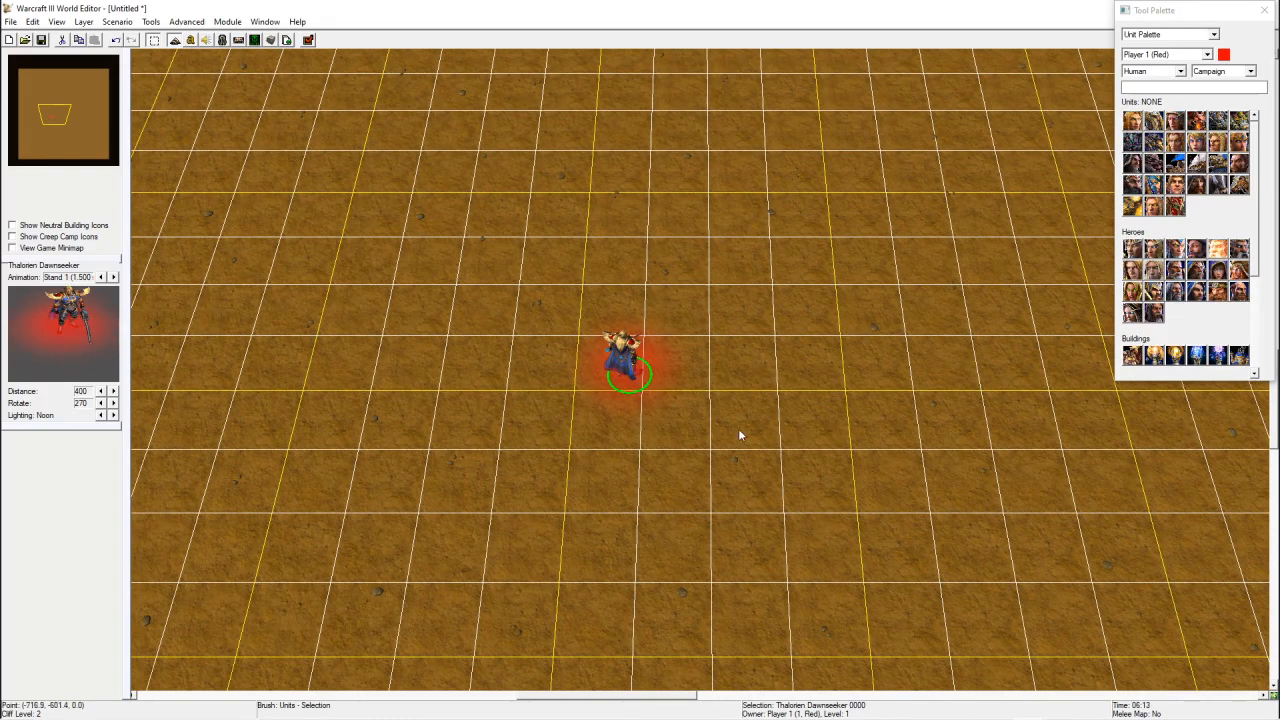
{"action": "scroll", "coordinate": [738, 428], "scroll_direction": "down", "scroll_amount": 3}
{"action": "right_click_drag", "start_coordinate": [738, 428], "coordinate": [750, 370]}
- Paint a winding, branching path of the darker rough dirt texture from the hero toward the map's northeast edge
{"action": "key", "text": "t"}
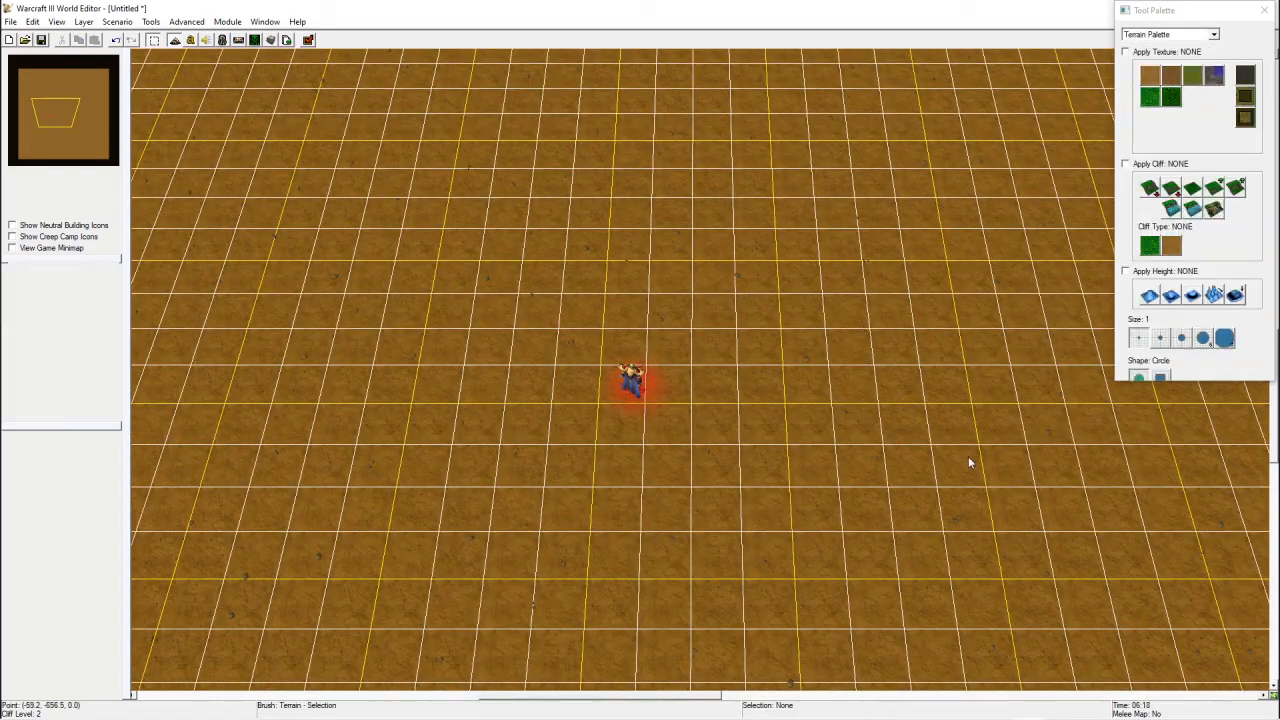
{"action": "right_click_drag", "start_coordinate": [968, 456], "coordinate": [1048, 422]}
{"action": "left_click", "coordinate": [1170, 76]}
{"action": "mouse_move", "coordinate": [575, 400]}
{"action": "left_mouse_down"}
{"action": "mouse_move", "coordinate": [552, 413]}
{"action": "mouse_move", "coordinate": [520, 397]}
{"action": "mouse_move", "coordinate": [568, 395]}
{"action": "mouse_move", "coordinate": [576, 288]}
{"action": "mouse_move", "coordinate": [789, 253]}
{"action": "mouse_move", "coordinate": [874, 256]}
{"action": "mouse_move", "coordinate": [941, 205]}
{"action": "mouse_move", "coordinate": [705, 298]}
{"action": "mouse_move", "coordinate": [950, 230]}
{"action": "mouse_move", "coordinate": [935, 143]}
{"action": "mouse_move", "coordinate": [848, 265]}
{"action": "mouse_move", "coordinate": [934, 131]}
{"action": "mouse_move", "coordinate": [1094, 306]}
{"action": "mouse_move", "coordinate": [923, 314]}
{"action": "mouse_move", "coordinate": [968, 211]}
{"action": "mouse_move", "coordinate": [950, 293]}
{"action": "mouse_move", "coordinate": [1024, 233]}
{"action": "mouse_move", "coordinate": [1035, 205]}
{"action": "left_mouse_up"}
{"action": "key", "text": "Up"}
{"action": "key", "text": "Up"}
{"action": "key", "text": "Right"}
{"action": "key", "text": "Up"}
{"action": "mouse_move", "coordinate": [570, 420]}
{"action": "left_mouse_down"}
{"action": "mouse_move", "coordinate": [600, 295]}
{"action": "mouse_move", "coordinate": [943, 280]}
{"action": "mouse_move", "coordinate": [665, 297]}
{"action": "mouse_move", "coordinate": [660, 198]}
{"action": "mouse_move", "coordinate": [950, 265]}
{"action": "mouse_move", "coordinate": [855, 405]}
{"action": "mouse_move", "coordinate": [940, 91]}
{"action": "mouse_move", "coordinate": [702, 258]}
{"action": "mouse_move", "coordinate": [680, 320]}
{"action": "left_mouse_up"}
{"action": "key", "text": "Up"}
- Paint scattered patches of the Grassy Dirt texture around the northeastern end of the dark dirt path
{"action": "left_click", "coordinate": [1192, 75]}
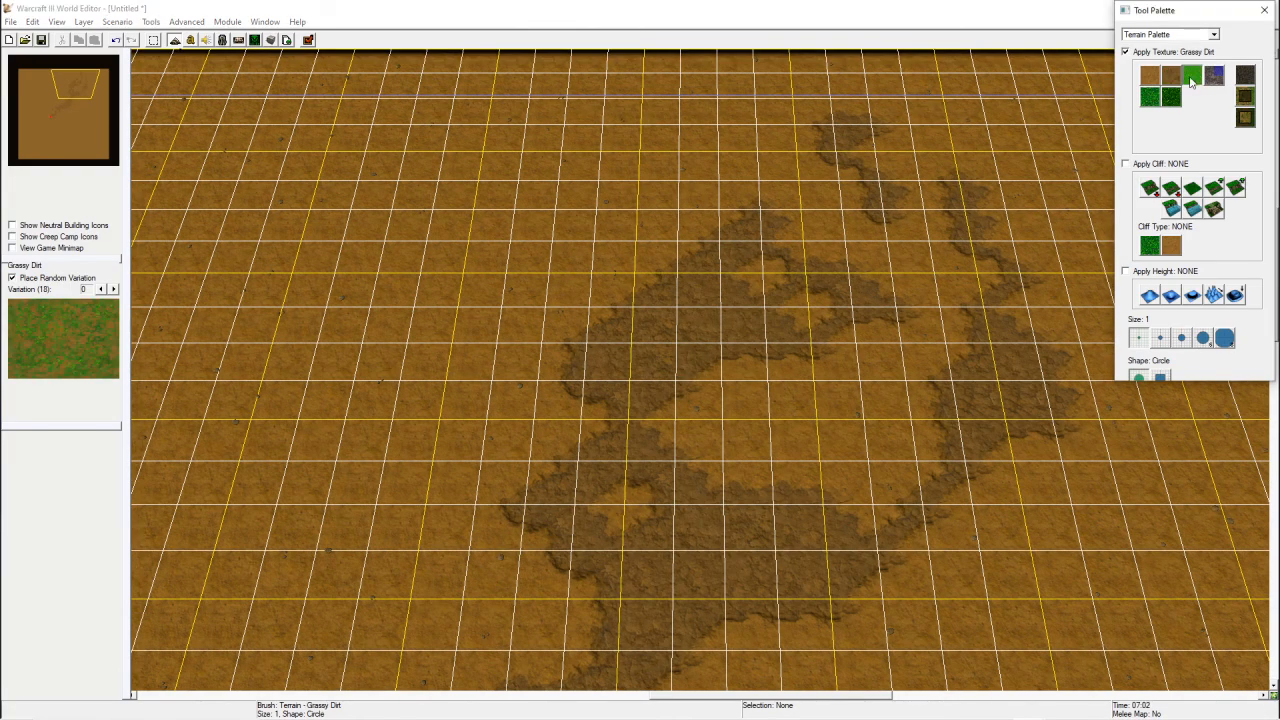
{"action": "mouse_move", "coordinate": [900, 300]}
{"action": "left_mouse_down"}
{"action": "mouse_move", "coordinate": [714, 442]}
{"action": "mouse_move", "coordinate": [727, 206]}
{"action": "mouse_move", "coordinate": [826, 303]}
{"action": "mouse_move", "coordinate": [894, 517]}
{"action": "left_mouse_up"}
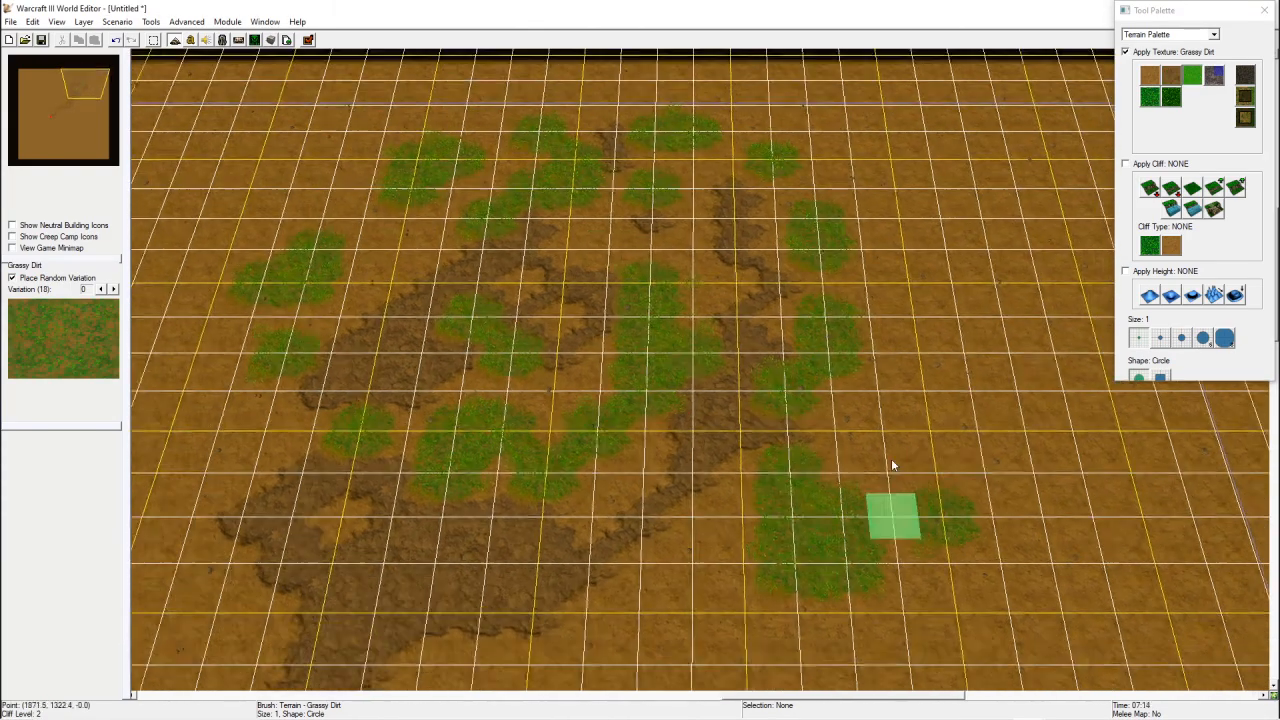
- Raise gentle hills around the northeastern grass patches using the Raise height brush at size 3 with a circle shape
{"action": "left_click", "coordinate": [1203, 338]}
{"action": "left_click", "coordinate": [1149, 295]}
{"action": "right_click_drag", "start_coordinate": [995, 471], "coordinate": [1062, 405]}
{"action": "left_click", "coordinate": [1182, 338]}
{"action": "left_click_drag", "start_coordinate": [1010, 180], "coordinate": [977, 406]}
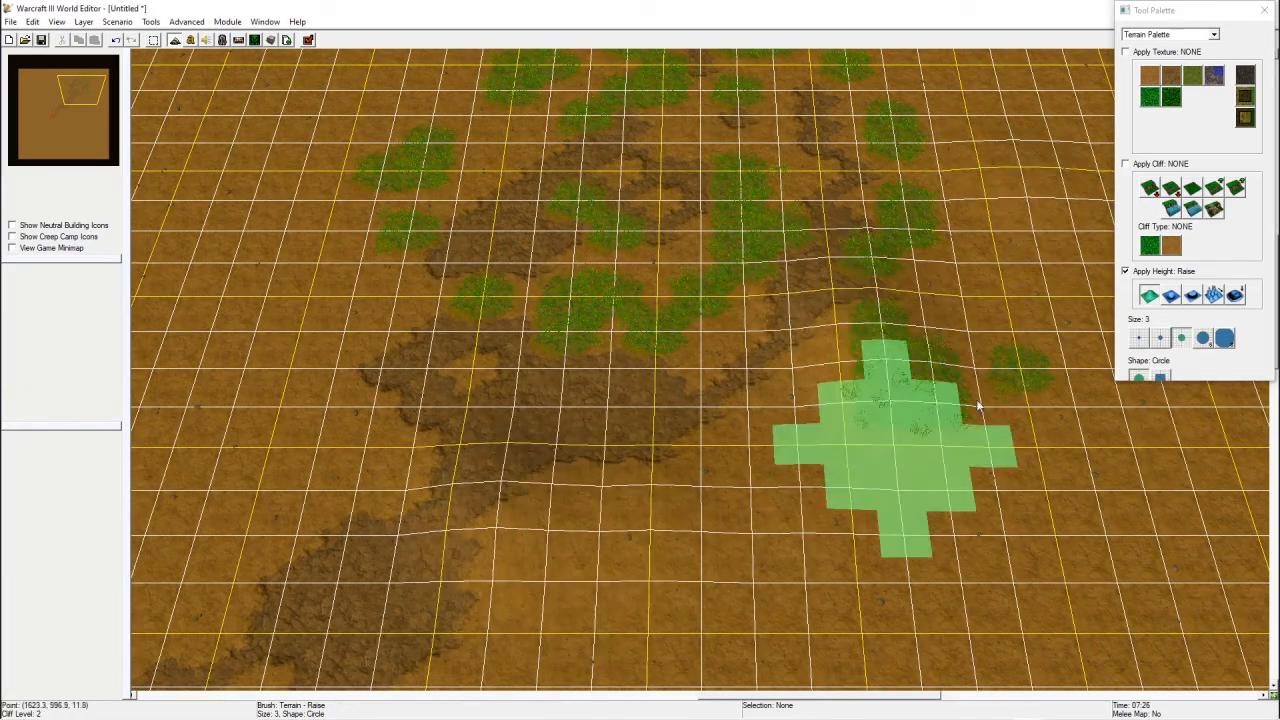
{"action": "right_click_drag", "start_coordinate": [977, 406], "coordinate": [1040, 332]}
{"action": "left_click_drag", "start_coordinate": [821, 205], "coordinate": [865, 131]}
{"action": "right_click_drag", "start_coordinate": [865, 131], "coordinate": [843, 200]}
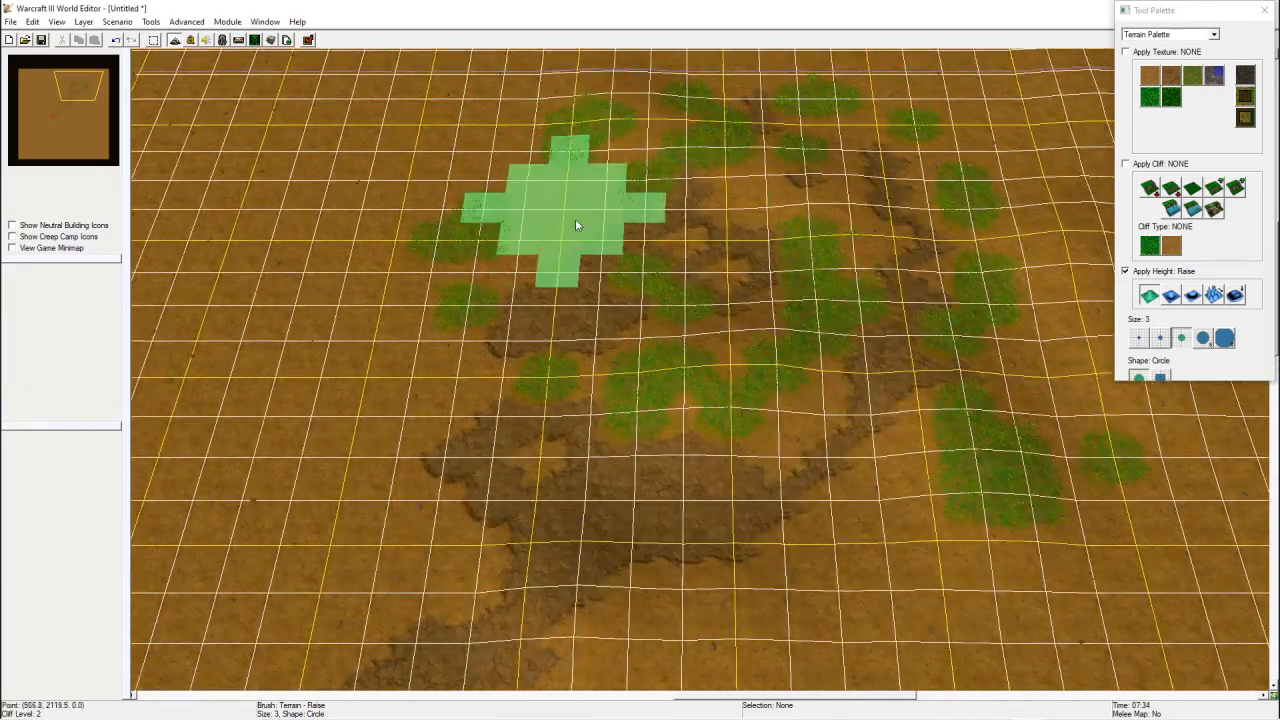
- Raise rolling hills southeast of the dark dirt path and just south of the hero with the size 3 brush
{"action": "key", "text": "Down"}
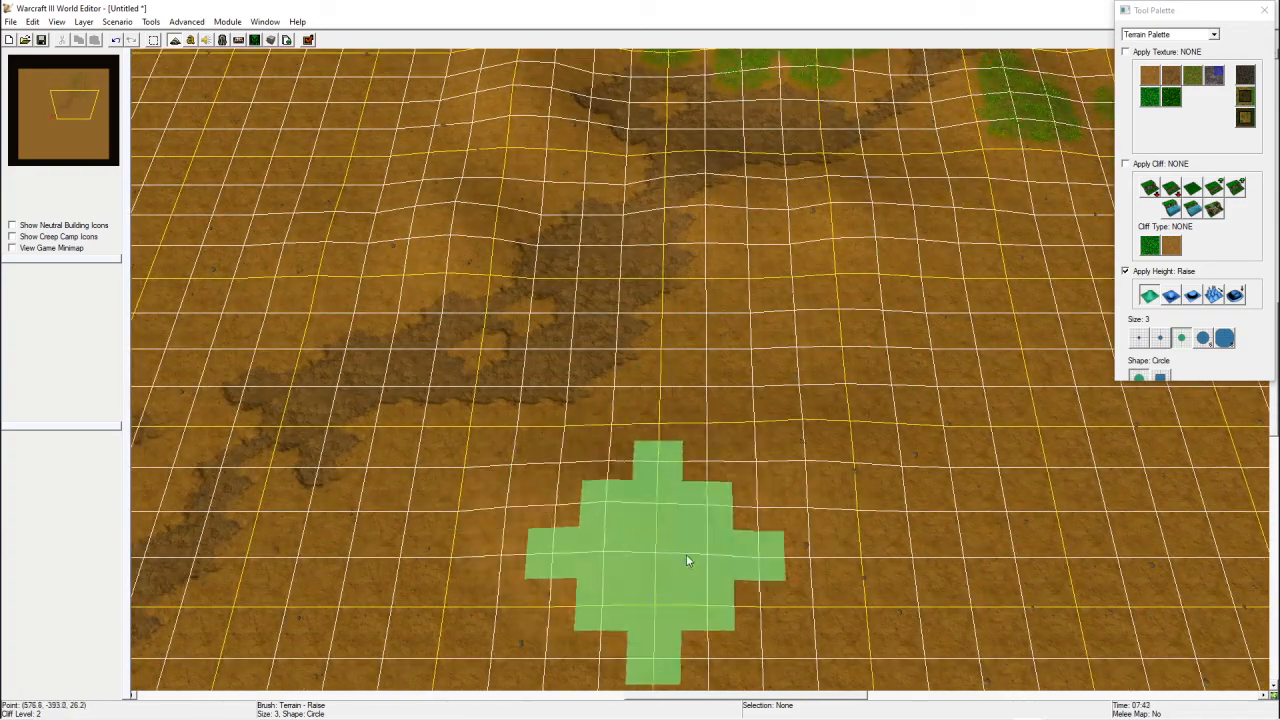
{"action": "left_click", "coordinate": [505, 556]}
{"action": "right_click_drag", "start_coordinate": [545, 590], "coordinate": [894, 352]}
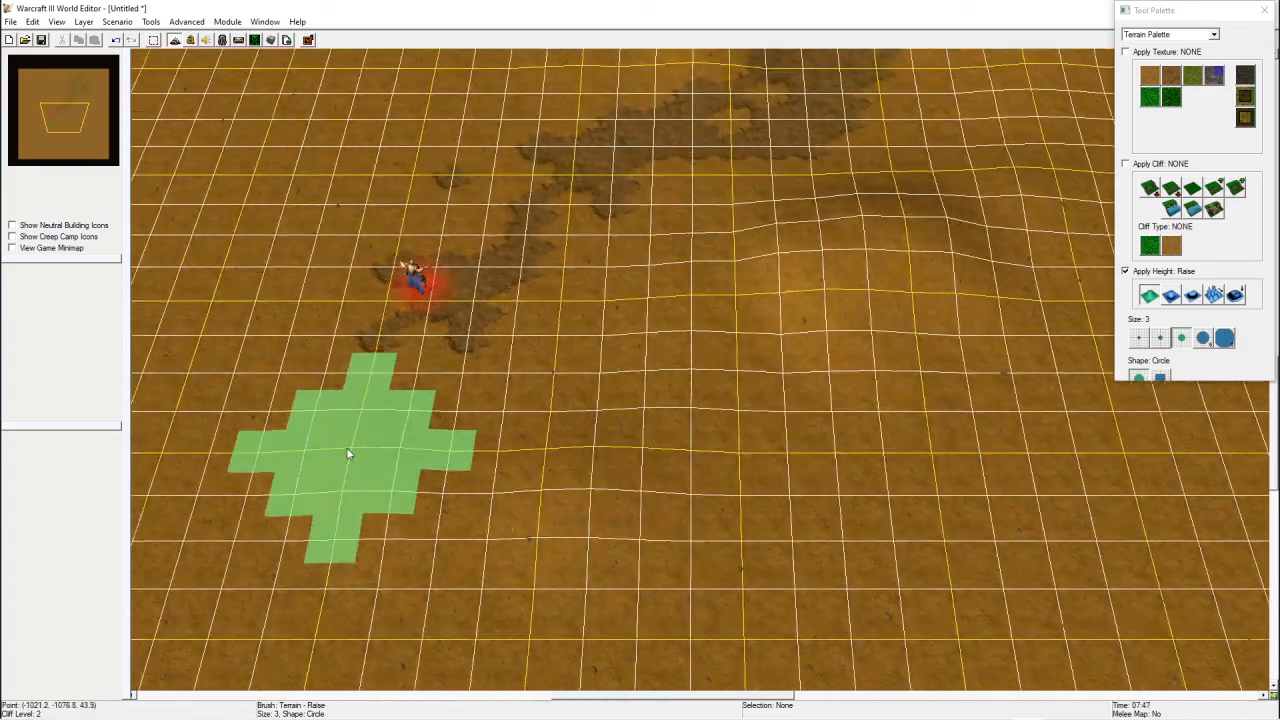
{"action": "left_click", "coordinate": [350, 447]}
{"action": "right_click_drag", "start_coordinate": [440, 447], "coordinate": [704, 443]}
{"action": "right_click_drag", "start_coordinate": [365, 165], "coordinate": [343, 391]}
- Raise further hills northwest of the dirt path and on the open ground southwest of the hero
{"action": "left_click", "coordinate": [425, 350]}
{"action": "left_click", "coordinate": [692, 238]}
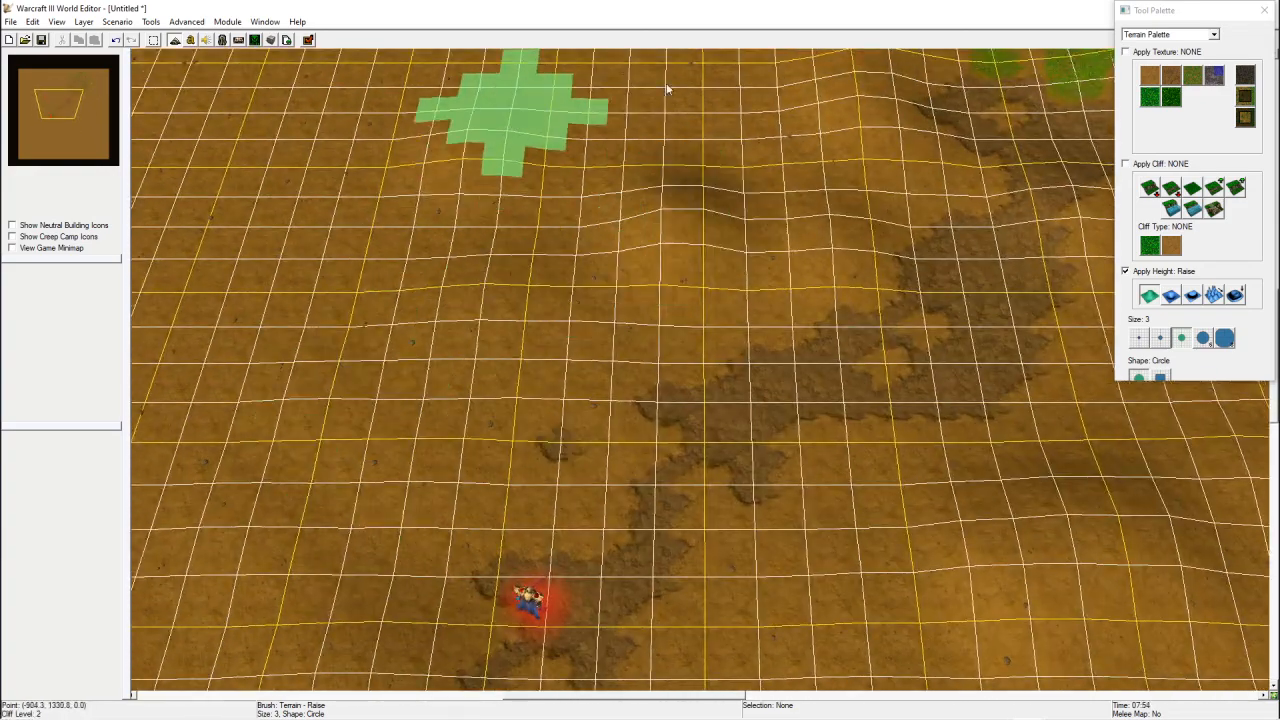
{"action": "right_click_drag", "start_coordinate": [668, 88], "coordinate": [577, 154]}
{"action": "left_click", "coordinate": [577, 154]}
{"action": "right_click_drag", "start_coordinate": [567, 450], "coordinate": [578, 130]}
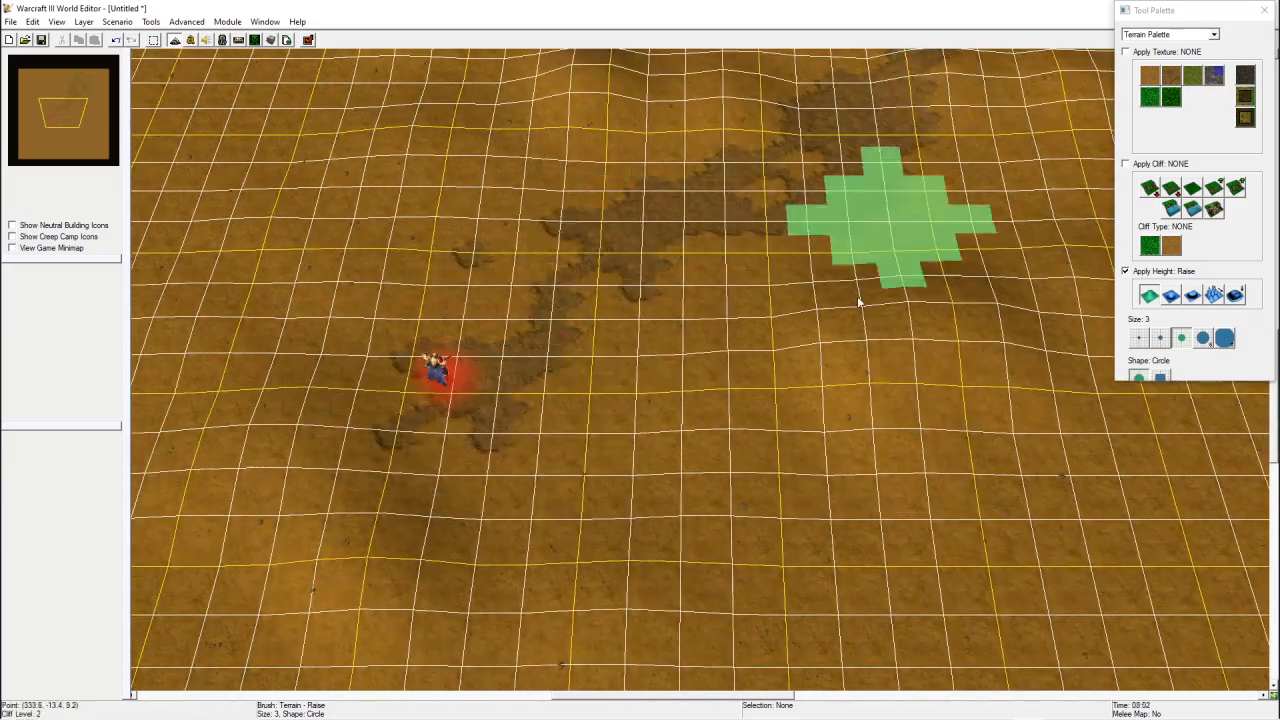
{"action": "right_click_drag", "start_coordinate": [860, 298], "coordinate": [828, 352]}
{"action": "right_click_drag", "start_coordinate": [824, 418], "coordinate": [890, 245]}
{"action": "right_click_drag", "start_coordinate": [545, 608], "coordinate": [580, 470]}
{"action": "left_click", "coordinate": [300, 397]}
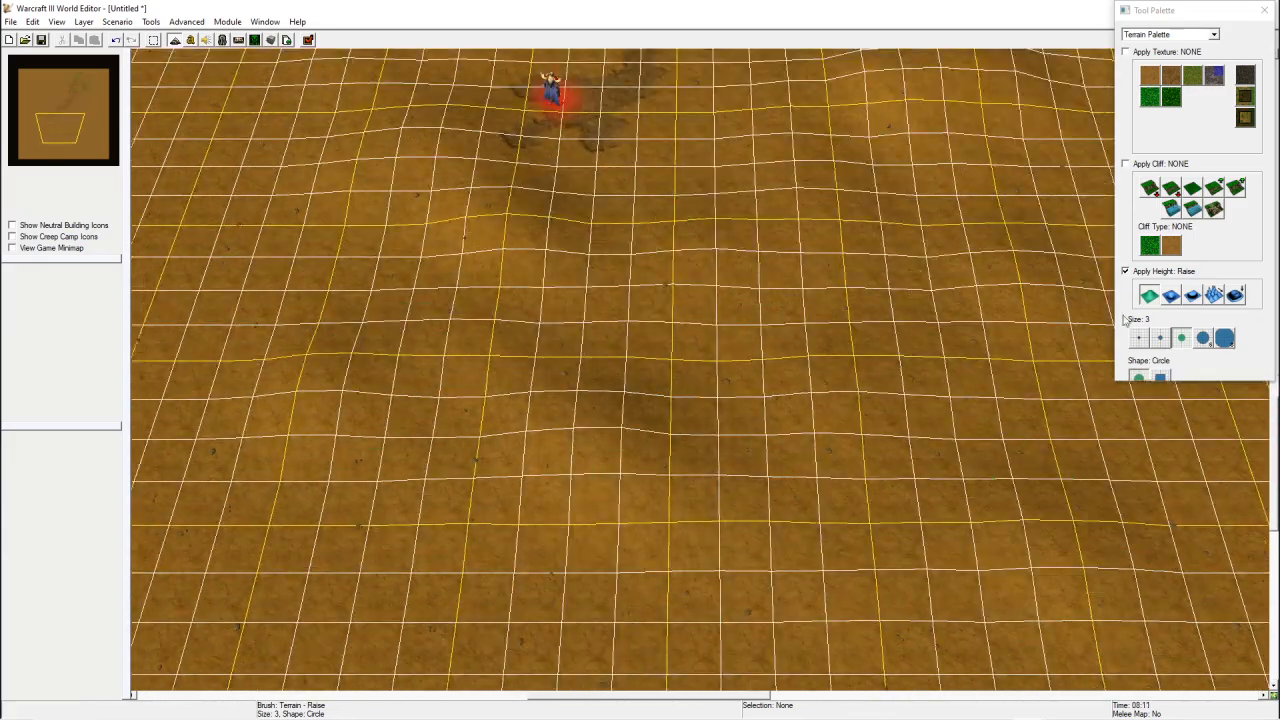
- Flatten the bumpy ground along the dark dirt path northeast of the hero with the Plateau height brush at size 3
{"action": "left_click", "coordinate": [1203, 337]}
{"action": "right_click_drag", "start_coordinate": [455, 405], "coordinate": [815, 447]}
{"action": "right_click_drag", "start_coordinate": [517, 394], "coordinate": [534, 491]}
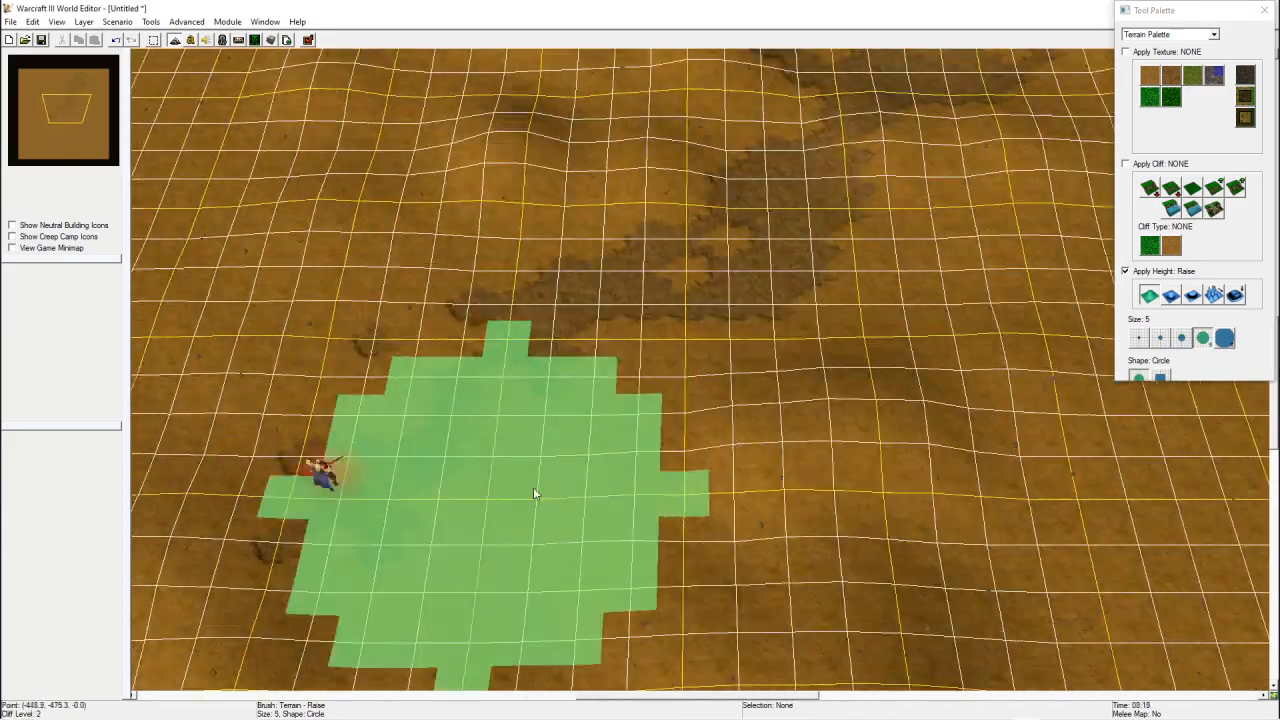
{"action": "left_click", "coordinate": [1192, 295]}
{"action": "left_click", "coordinate": [1181, 337]}
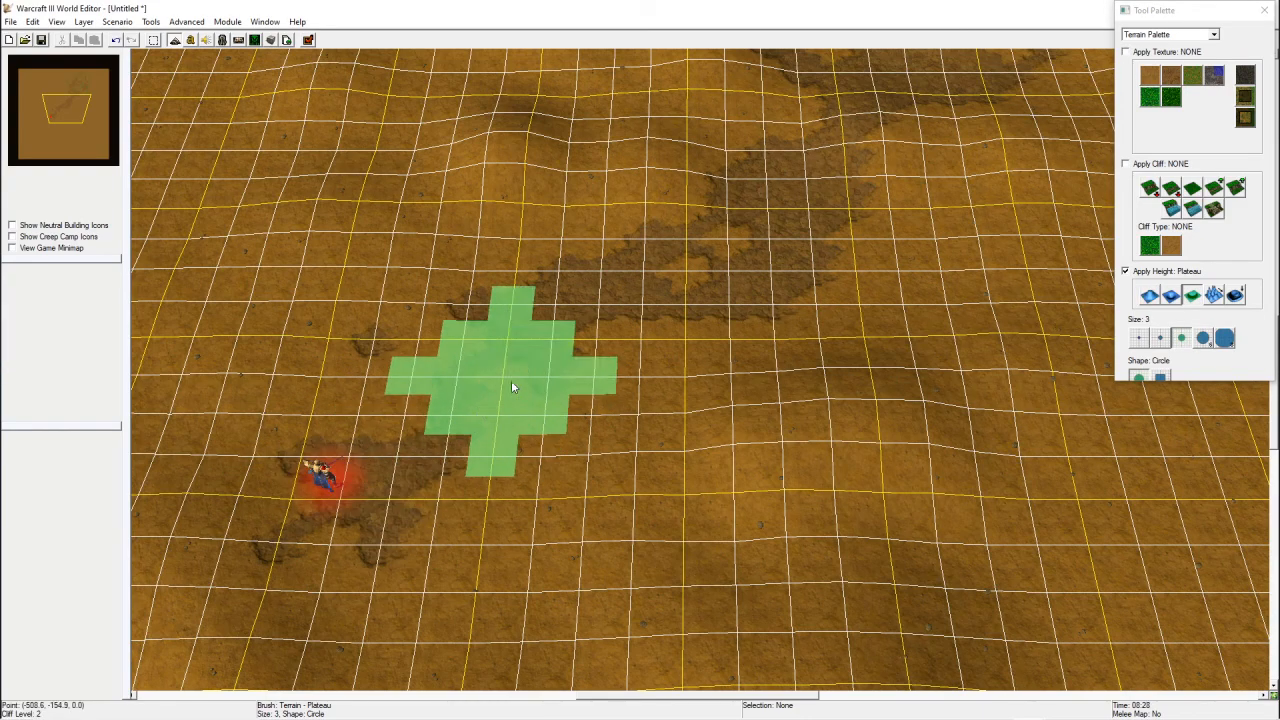
{"action": "right_click_drag", "start_coordinate": [831, 145], "coordinate": [535, 435]}
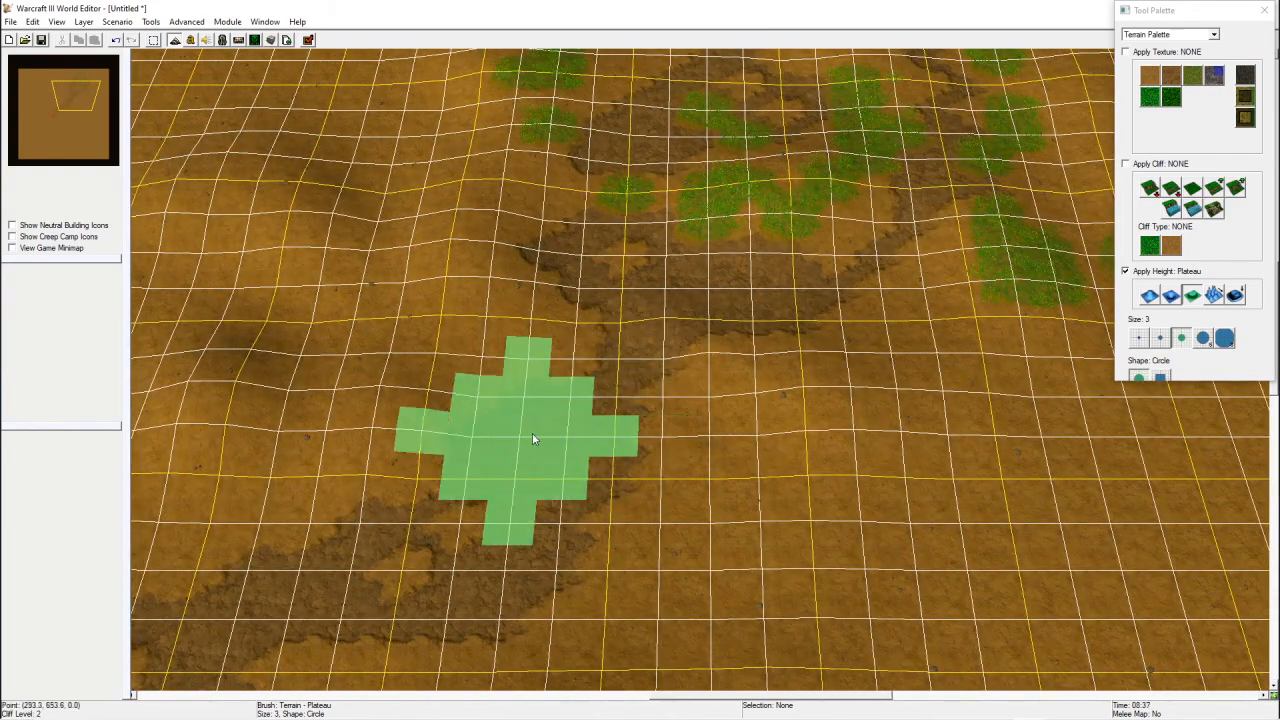
- Level the ground around the northeastern grass patches and upper path with the Plateau brush at size 2
{"action": "left_click", "coordinate": [1160, 337]}
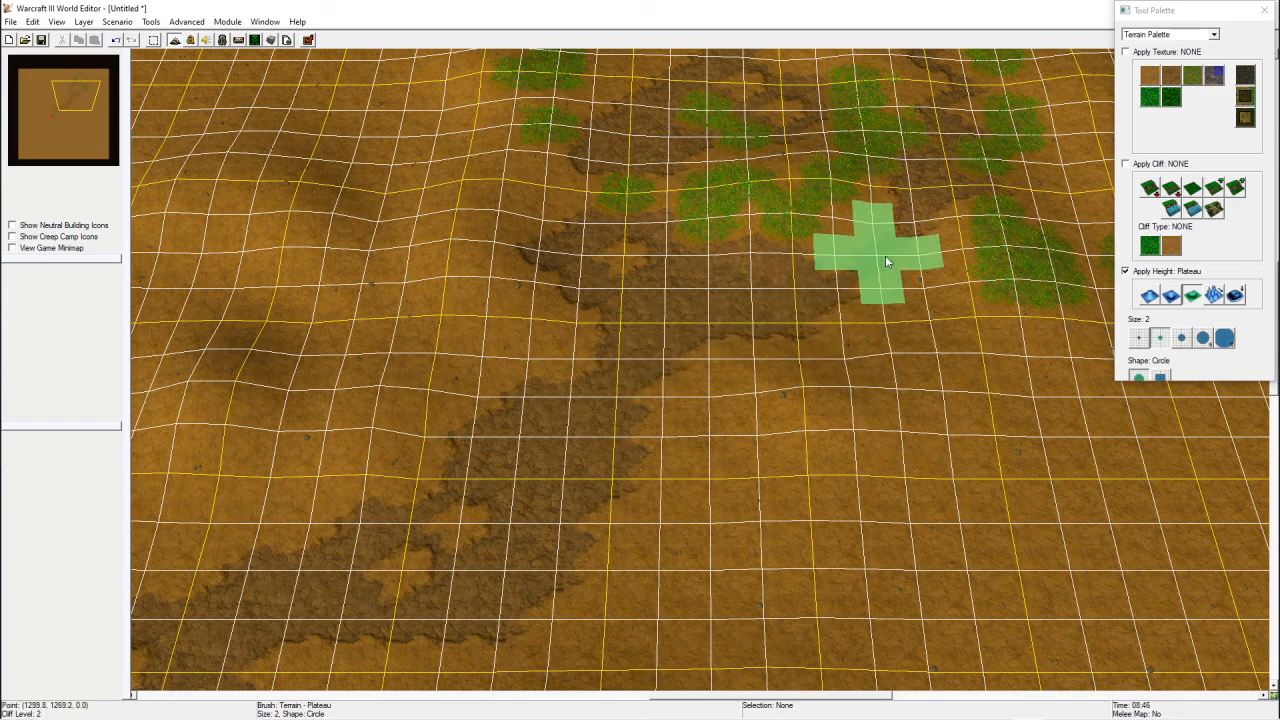
{"action": "right_click_drag", "start_coordinate": [955, 123], "coordinate": [870, 537]}
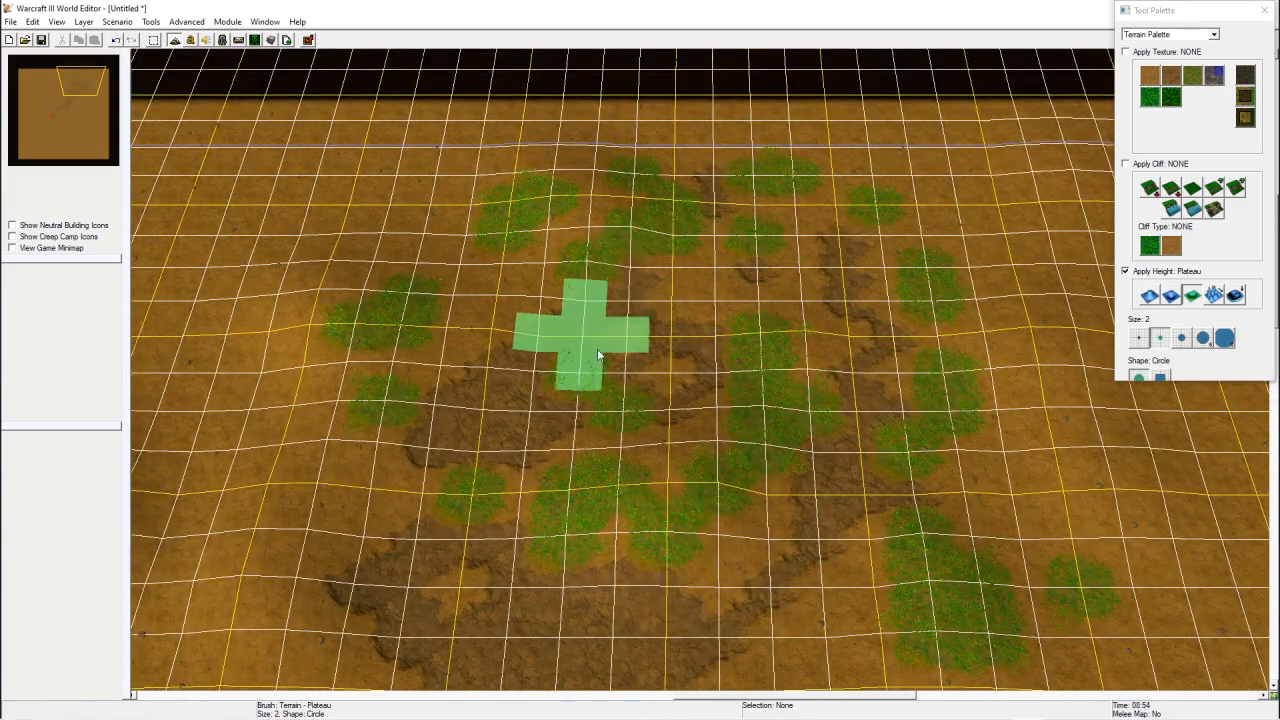
{"action": "key", "text": "Down"}
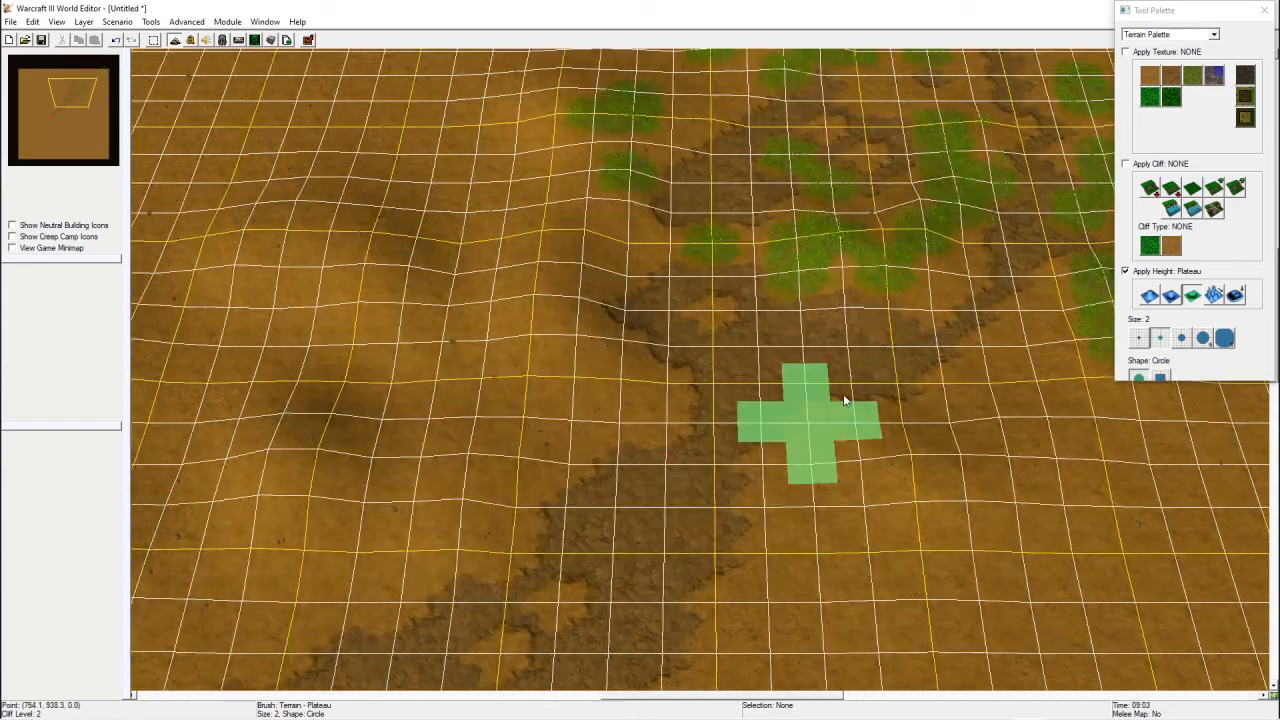
{"action": "key", "text": "Up"}
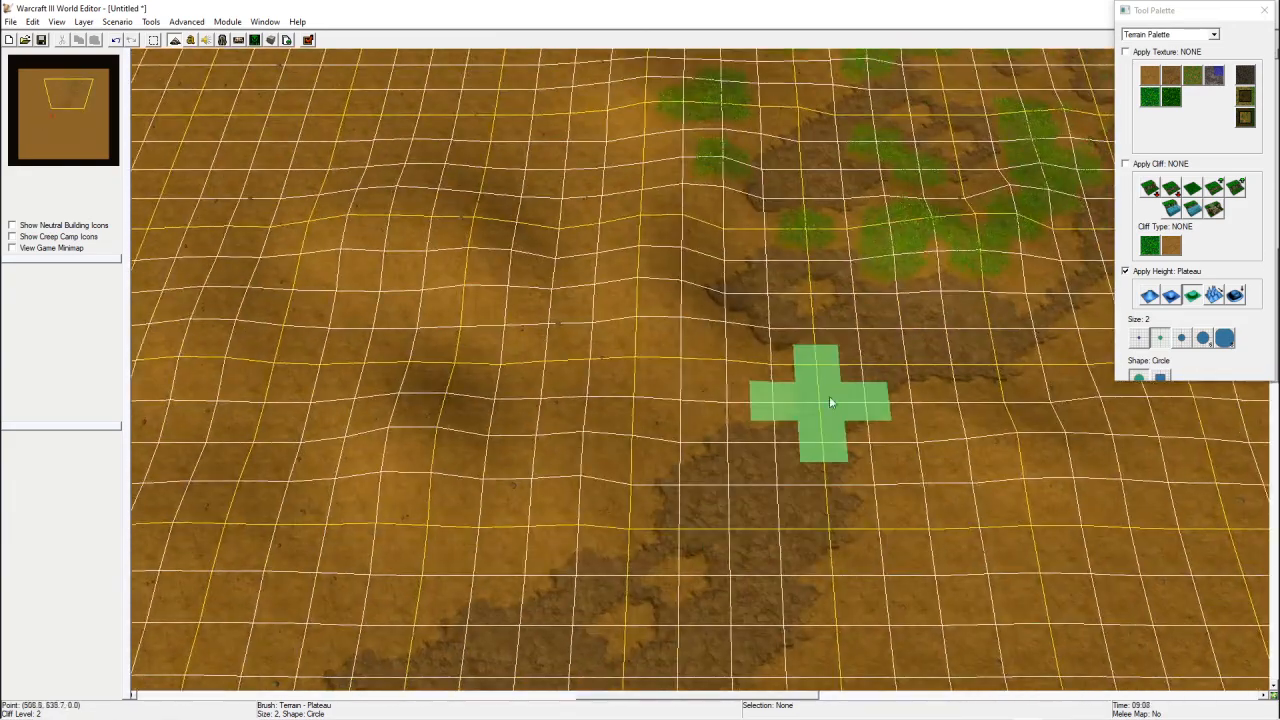
- Place a loose cluster of Summer Tree Wall trees southeast of the dark dirt path, below the grass patches
{"action": "key", "text": "d"}
{"action": "right_click_drag", "start_coordinate": [1037, 280], "coordinate": [967, 368]}
{"action": "right_click_drag", "start_coordinate": [895, 443], "coordinate": [826, 354]}
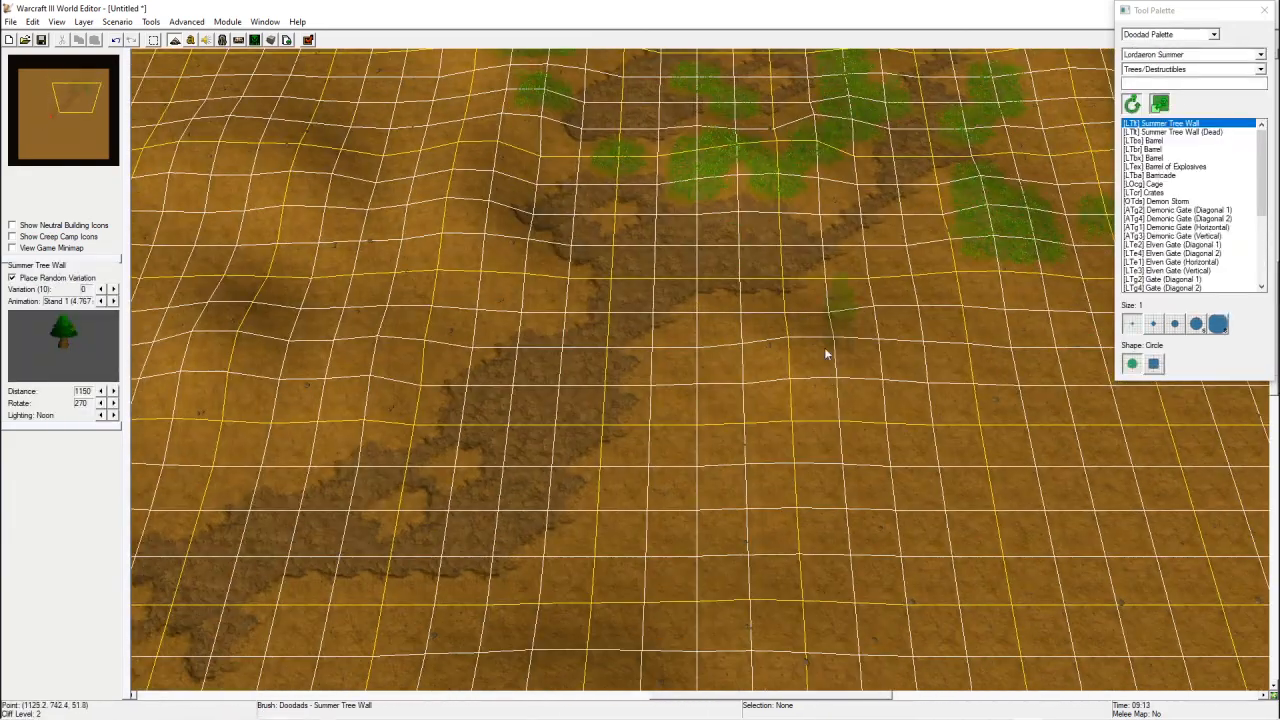
{"action": "mouse_move", "coordinate": [740, 325]}
{"action": "left_mouse_down"}
{"action": "mouse_move", "coordinate": [800, 411]}
{"action": "mouse_move", "coordinate": [943, 308]}
{"action": "left_mouse_up"}
{"action": "left_click", "coordinate": [841, 327]}
{"action": "left_click", "coordinate": [886, 358]}
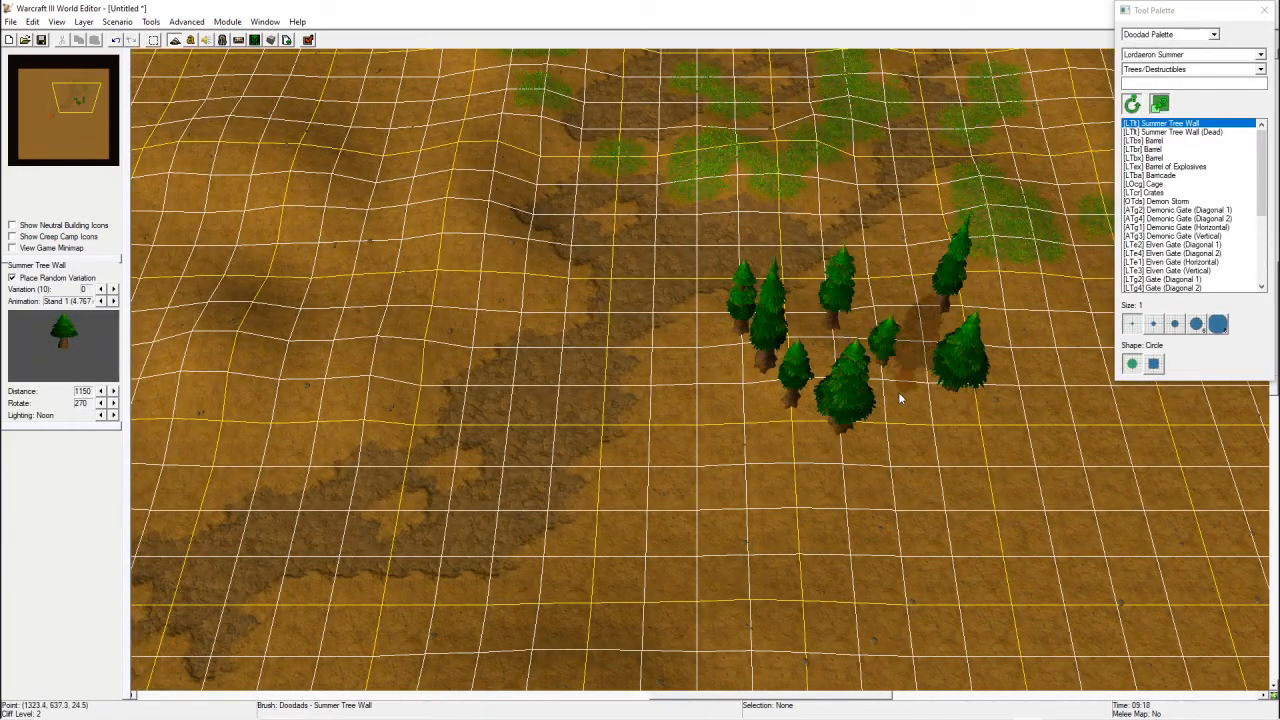
- Place five scattered Summer Tree Wall trees along the western and northwestern edge of the grass patches
{"action": "right_click_drag", "start_coordinate": [684, 380], "coordinate": [790, 612]}
{"action": "left_click", "coordinate": [612, 162]}
{"action": "left_click", "coordinate": [542, 266]}
{"action": "left_click", "coordinate": [471, 306]}
{"action": "left_click", "coordinate": [498, 474]}
{"action": "left_click", "coordinate": [697, 184]}
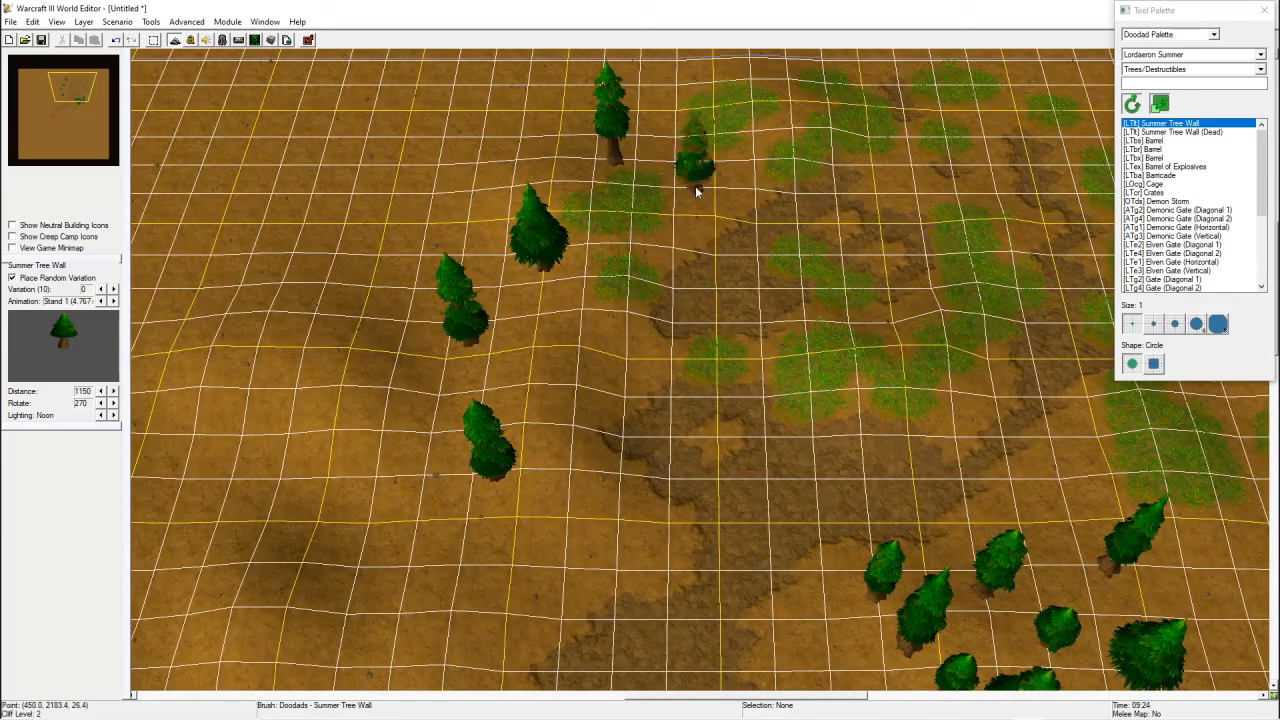
- Line the eastern side of the grassy clearing with scattered Summer Tree Wall trees, from its northern edge southwards
{"action": "right_click_drag", "start_coordinate": [968, 222], "coordinate": [645, 332]}
{"action": "left_click", "coordinate": [936, 208]}
{"action": "left_click", "coordinate": [915, 338]}
{"action": "left_click", "coordinate": [966, 504]}
{"action": "left_click", "coordinate": [1016, 611]}
{"action": "left_click", "coordinate": [850, 520]}
{"action": "left_click", "coordinate": [958, 398]}
{"action": "left_click", "coordinate": [1035, 320]}
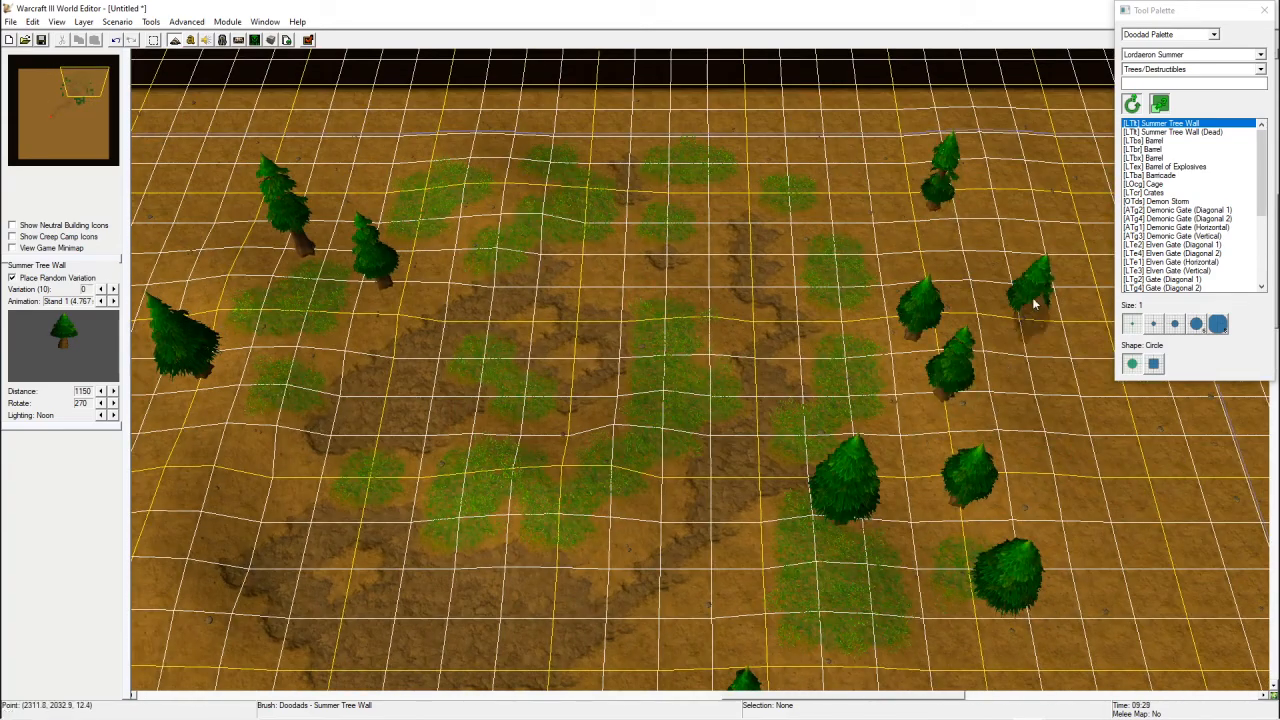
{"action": "left_click", "coordinate": [1042, 278]}
{"action": "left_click", "coordinate": [1078, 245]}
- Add three more Summer Tree Wall trees in the northwestern part of the grassy clearing
{"action": "left_click", "coordinate": [420, 125]}
{"action": "left_click", "coordinate": [435, 220]}
{"action": "left_click", "coordinate": [535, 340]}
{"action": "right_click_drag", "start_coordinate": [618, 555], "coordinate": [749, 371]}
{"action": "right_click_drag", "start_coordinate": [680, 185], "coordinate": [712, 369]}
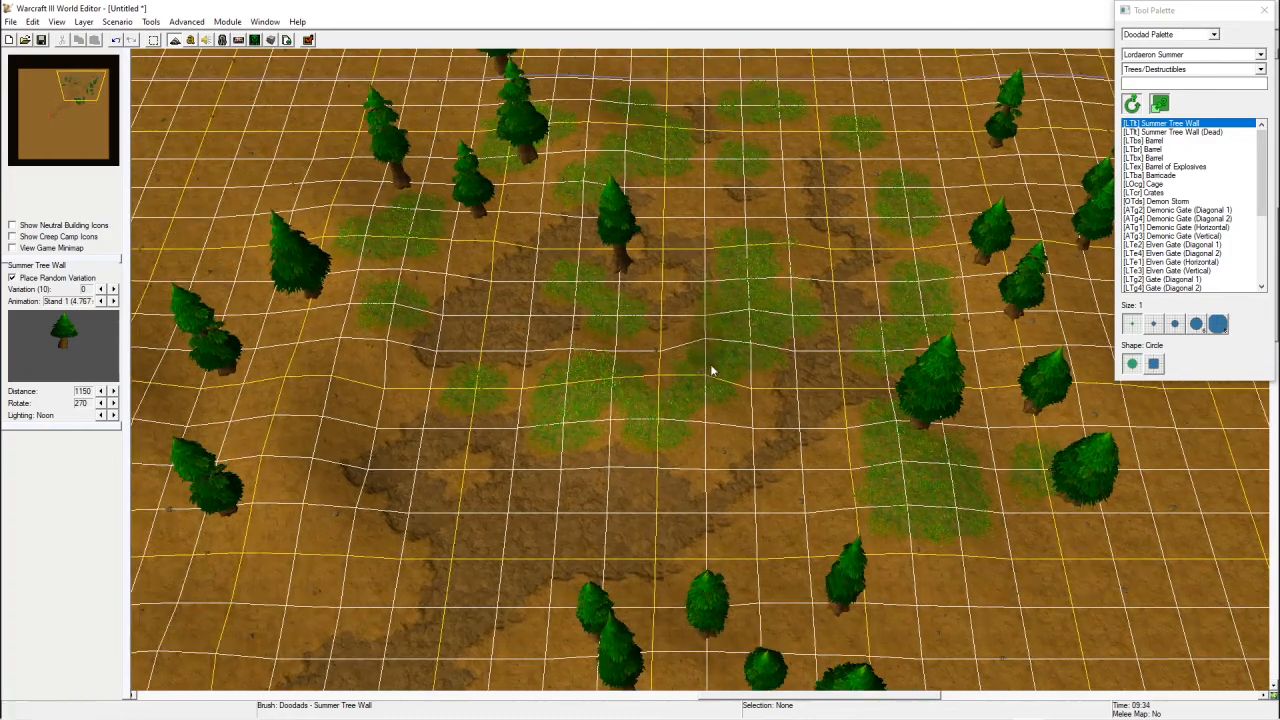
- Move the tree standing on the dark dirt inside the clearing up to the clearing's northern edge
{"action": "key", "text": "space"}
{"action": "mouse_move", "coordinate": [628, 238]}
{"action": "left_mouse_down"}
{"action": "mouse_move", "coordinate": [553, 112]}
{"action": "mouse_move", "coordinate": [591, 129]}
{"action": "left_mouse_up"}
{"action": "left_click", "coordinate": [660, 431]}
- Turn off the terrain grid overlay and check the tree-lined clearing without it
{"action": "key", "text": "g"}
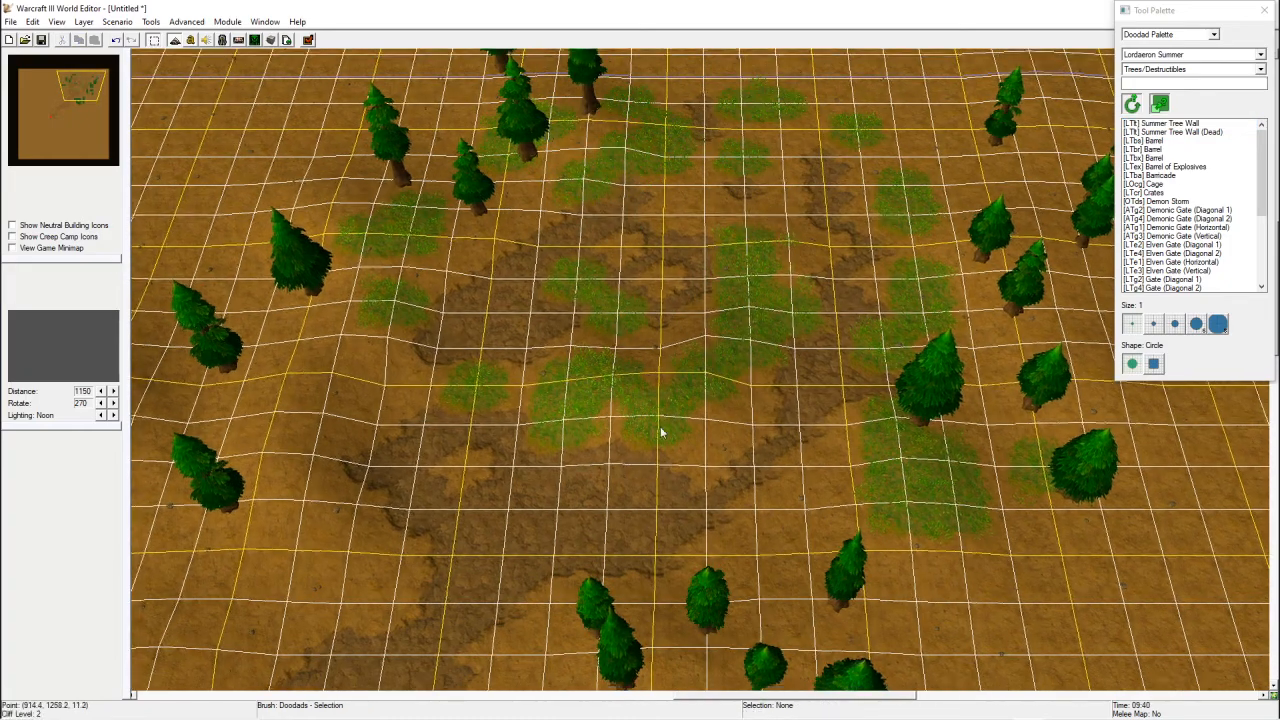
{"action": "right_click_drag", "start_coordinate": [660, 431], "coordinate": [722, 354]}
{"action": "right_click_drag", "start_coordinate": [684, 526], "coordinate": [737, 432]}
{"action": "key", "text": "g"}
{"action": "key", "text": "g"}
{"action": "key", "text": "g"}
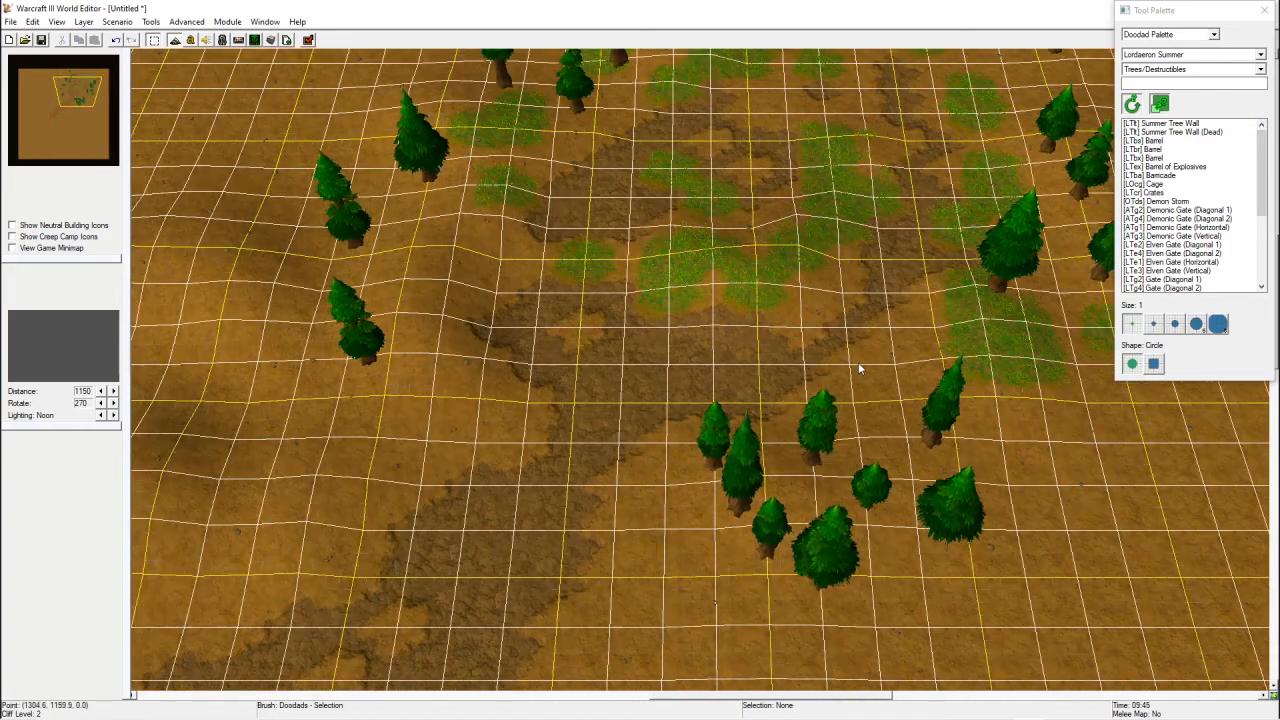
{"action": "right_click_drag", "start_coordinate": [858, 364], "coordinate": [701, 387]}
{"action": "key", "text": "g"}
{"action": "key", "text": "g"}
{"action": "scroll", "coordinate": [647, 432], "scroll_direction": "down", "scroll_amount": 5}
{"action": "scroll", "coordinate": [637, 440], "scroll_direction": "up", "scroll_amount": 2}
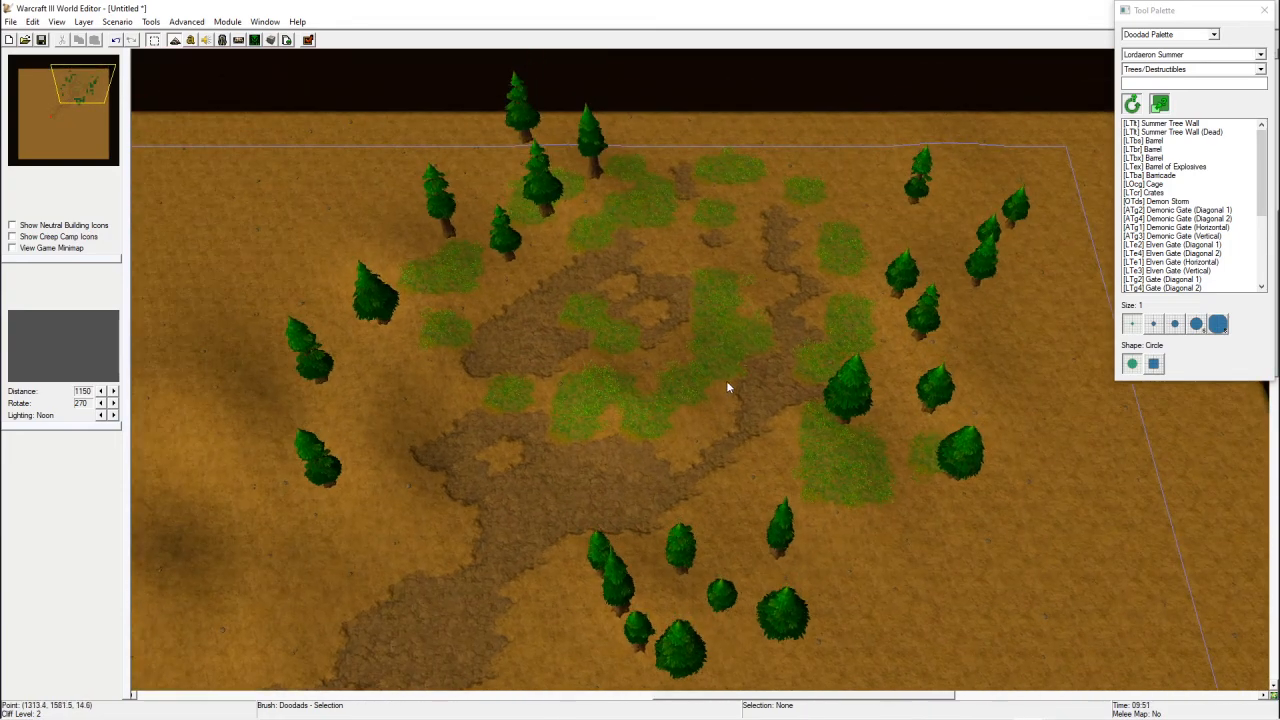
- Choose the Building doodad from the Cityscape Structures set and place one beside the southeastern tree cluster
{"action": "right_click_drag", "start_coordinate": [566, 471], "coordinate": [706, 381]}
{"action": "left_click", "coordinate": [1147, 69]}
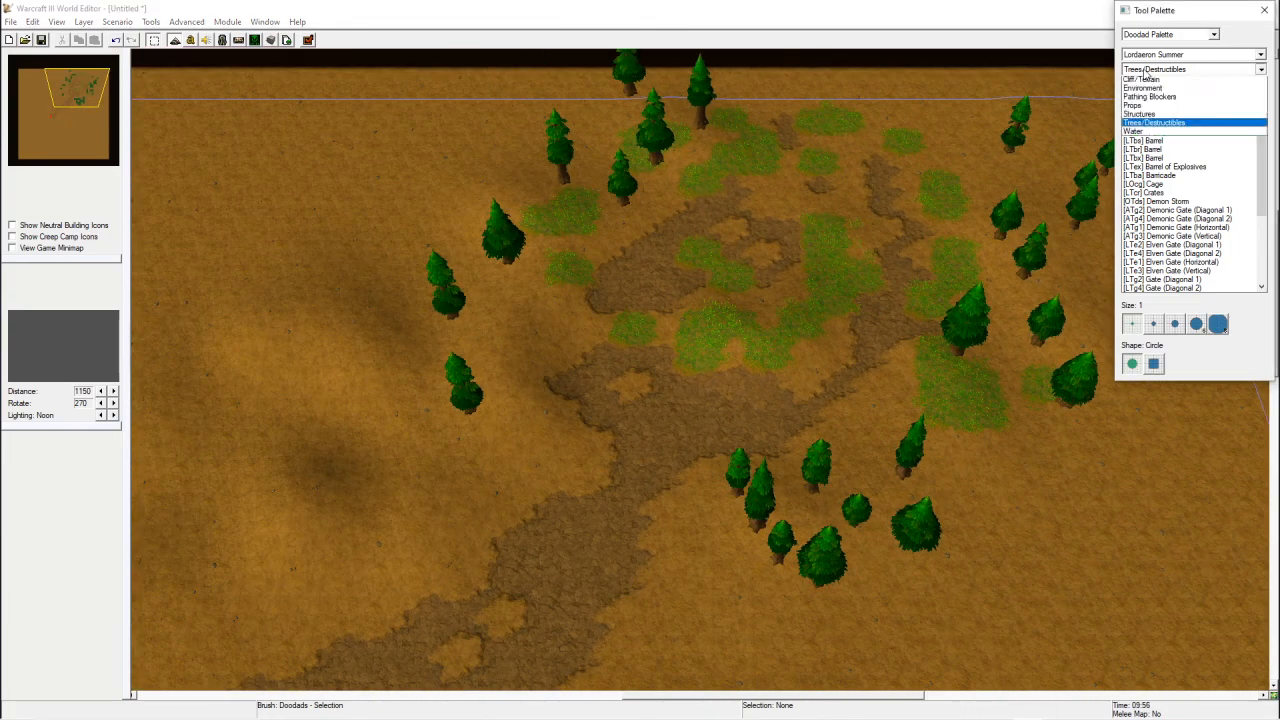
{"action": "left_click", "coordinate": [1157, 137]}
{"action": "left_click", "coordinate": [1145, 126]}
{"action": "left_click", "coordinate": [1176, 54]}
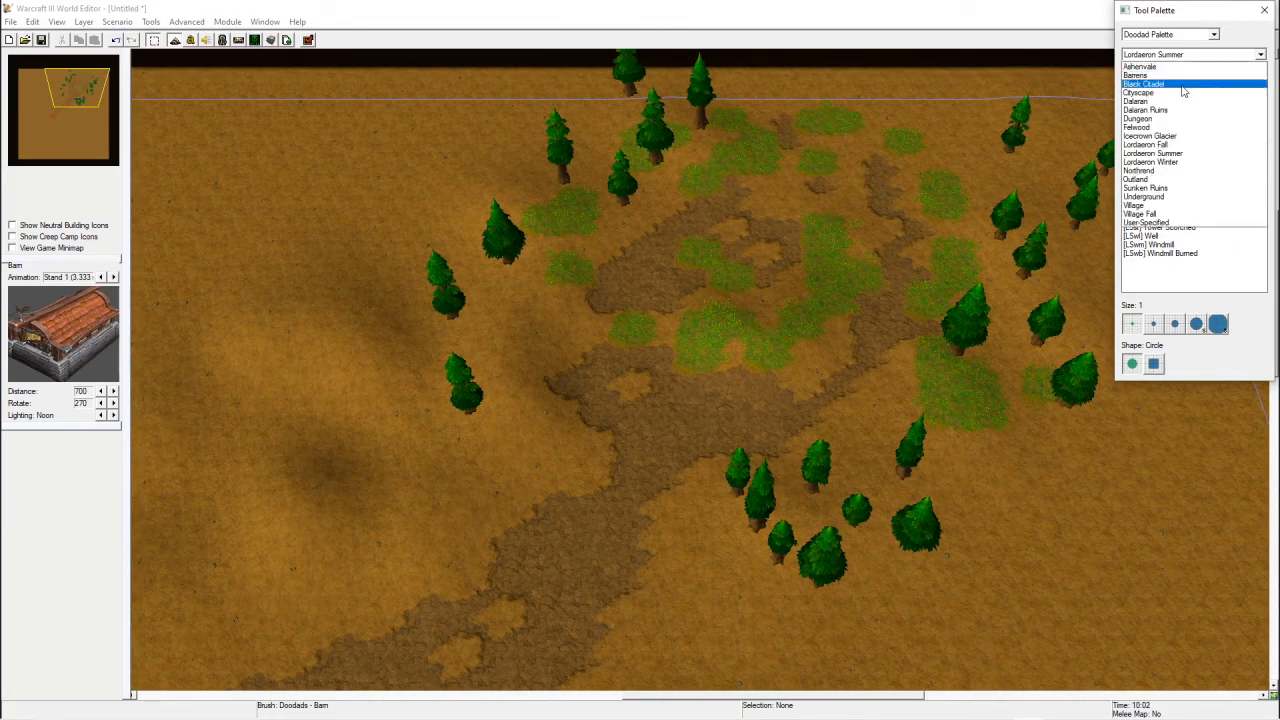
{"action": "left_click", "coordinate": [1180, 93]}
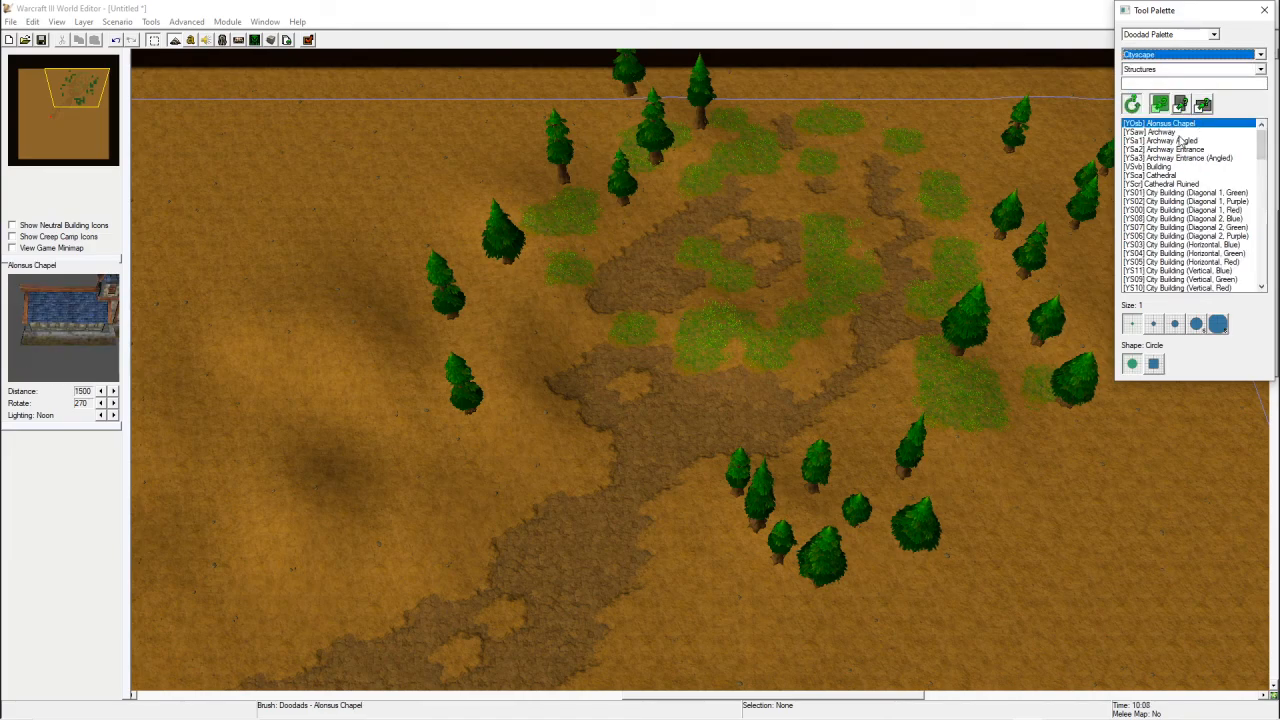
{"action": "left_click", "coordinate": [1160, 167]}
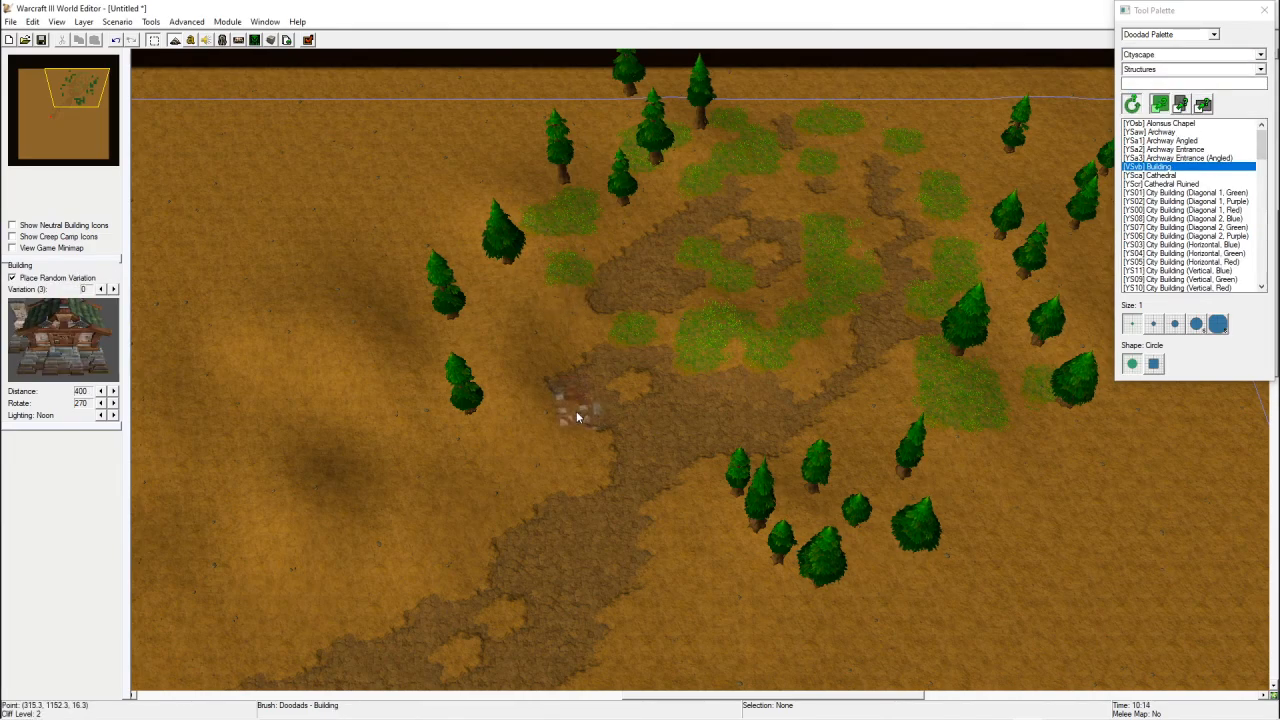
{"action": "right_click_drag", "start_coordinate": [746, 415], "coordinate": [716, 328]}
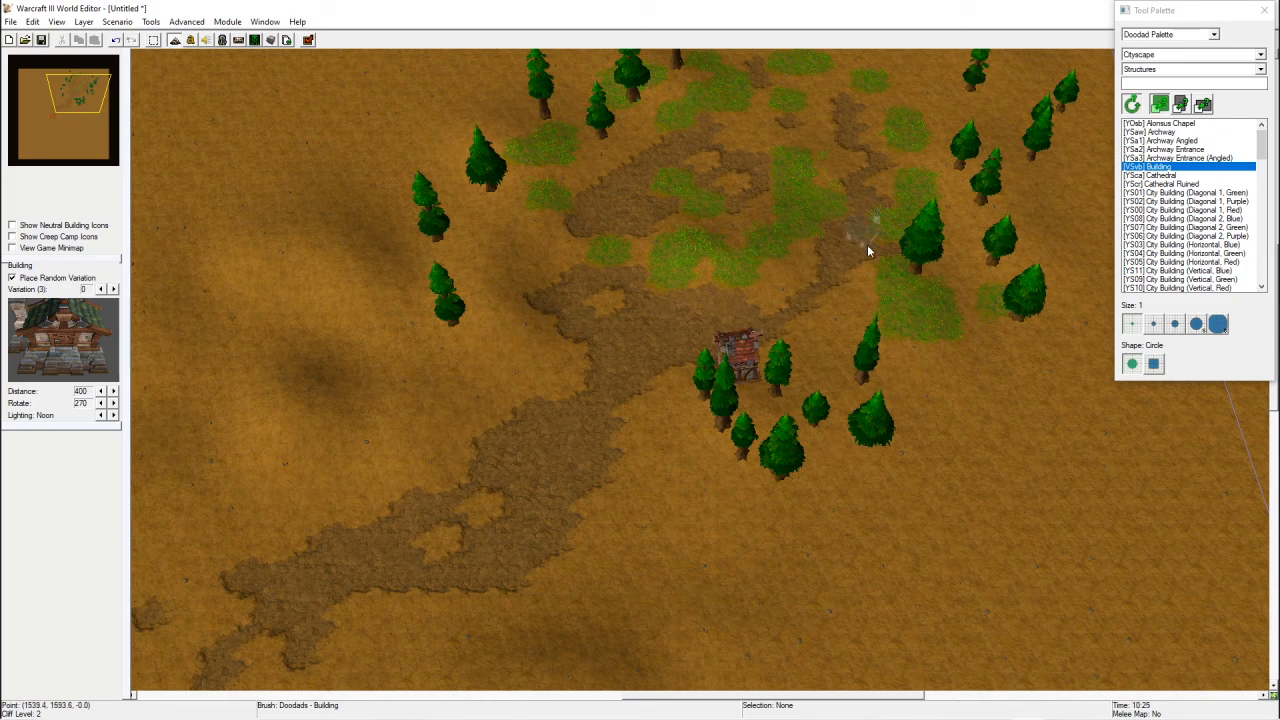
- Place three more Building doodads, one on the eastern grass patch and two at the clearing's northern end
{"action": "left_click", "coordinate": [904, 298]}
{"action": "right_click_drag", "start_coordinate": [845, 200], "coordinate": [786, 232]}
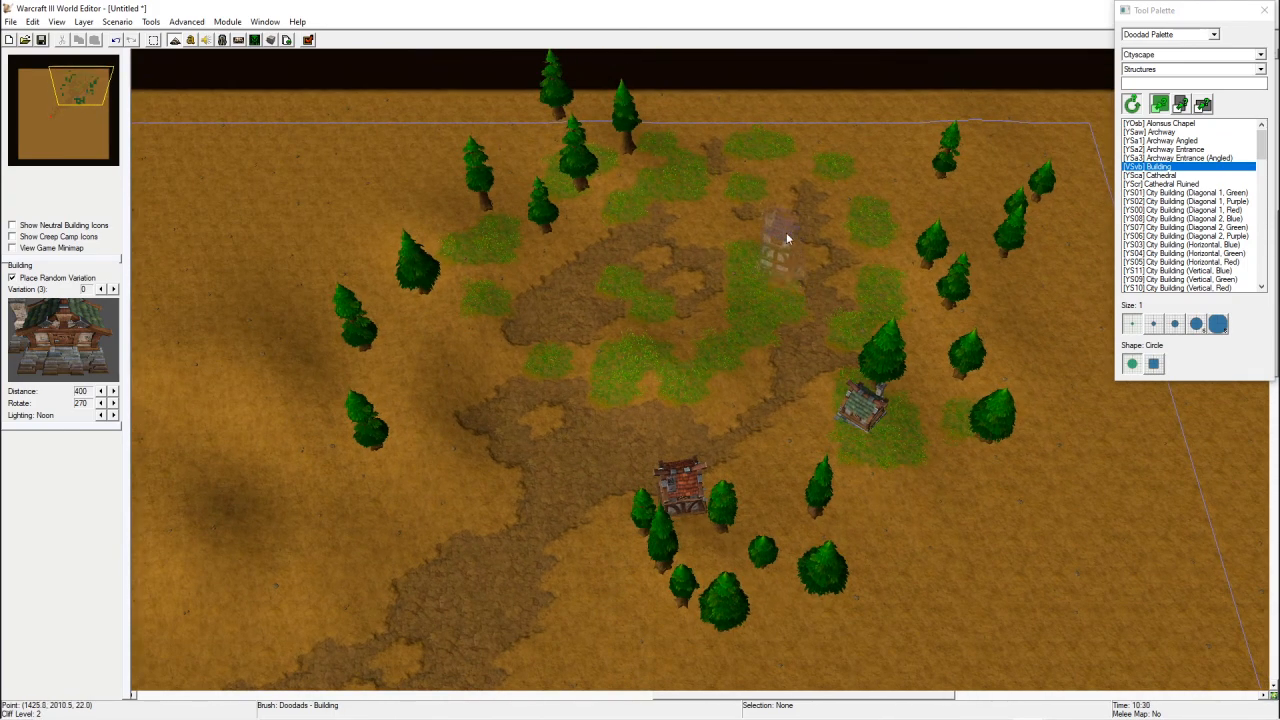
{"action": "left_click", "coordinate": [771, 229]}
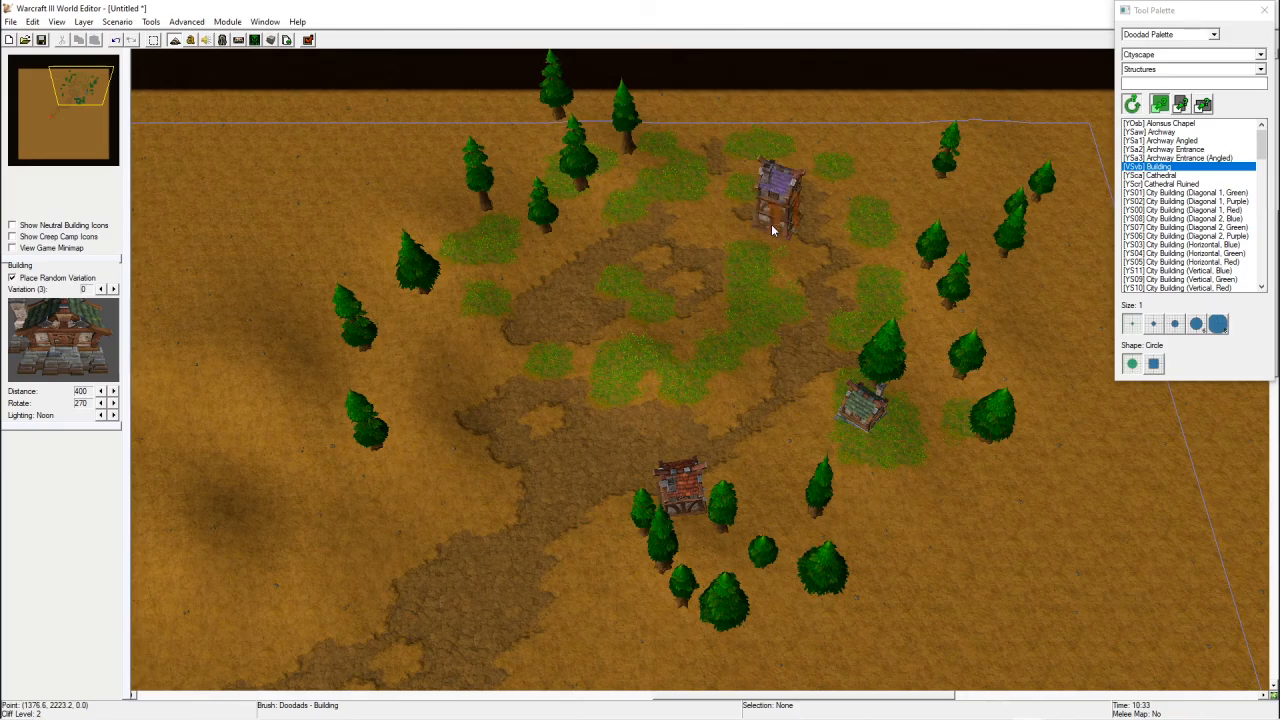
{"action": "left_click", "coordinate": [687, 222]}
- Move the tall purple-roofed building farther north, away from the middle of the clearing
{"action": "right_click_drag", "start_coordinate": [685, 294], "coordinate": [697, 291]}
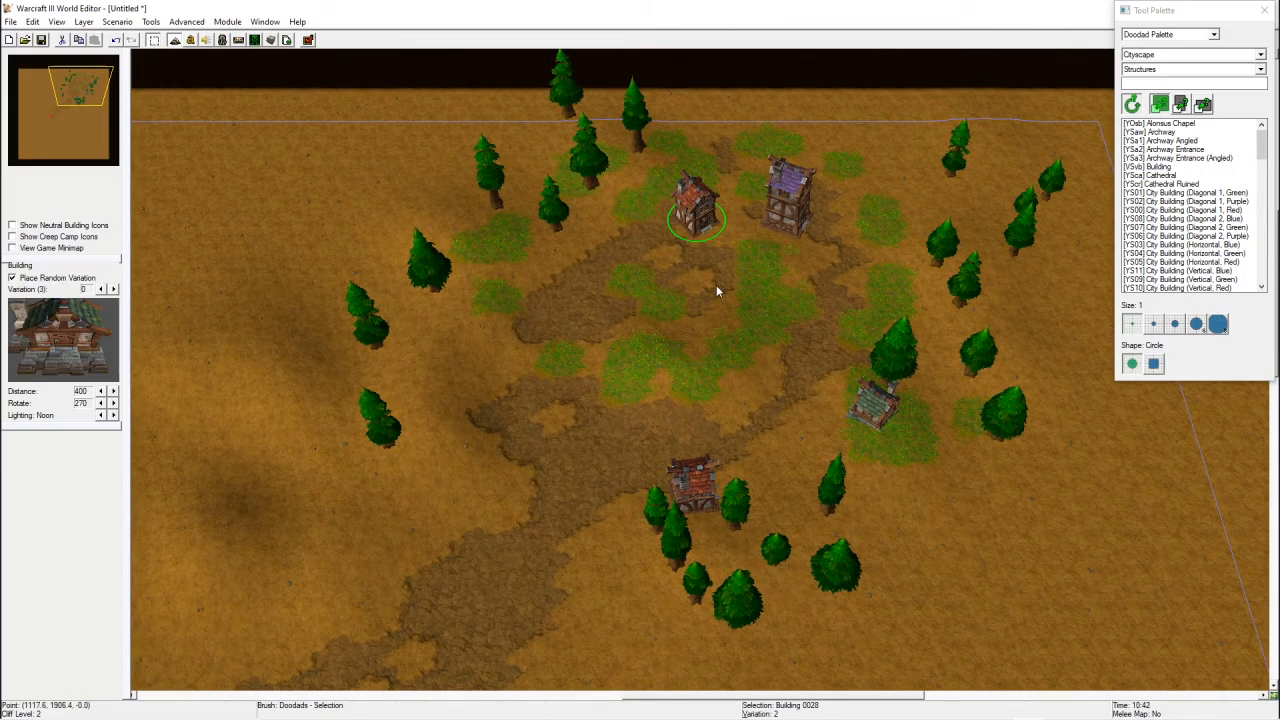
{"action": "left_click", "coordinate": [783, 210]}
{"action": "left_click_drag", "start_coordinate": [785, 232], "coordinate": [785, 198]}
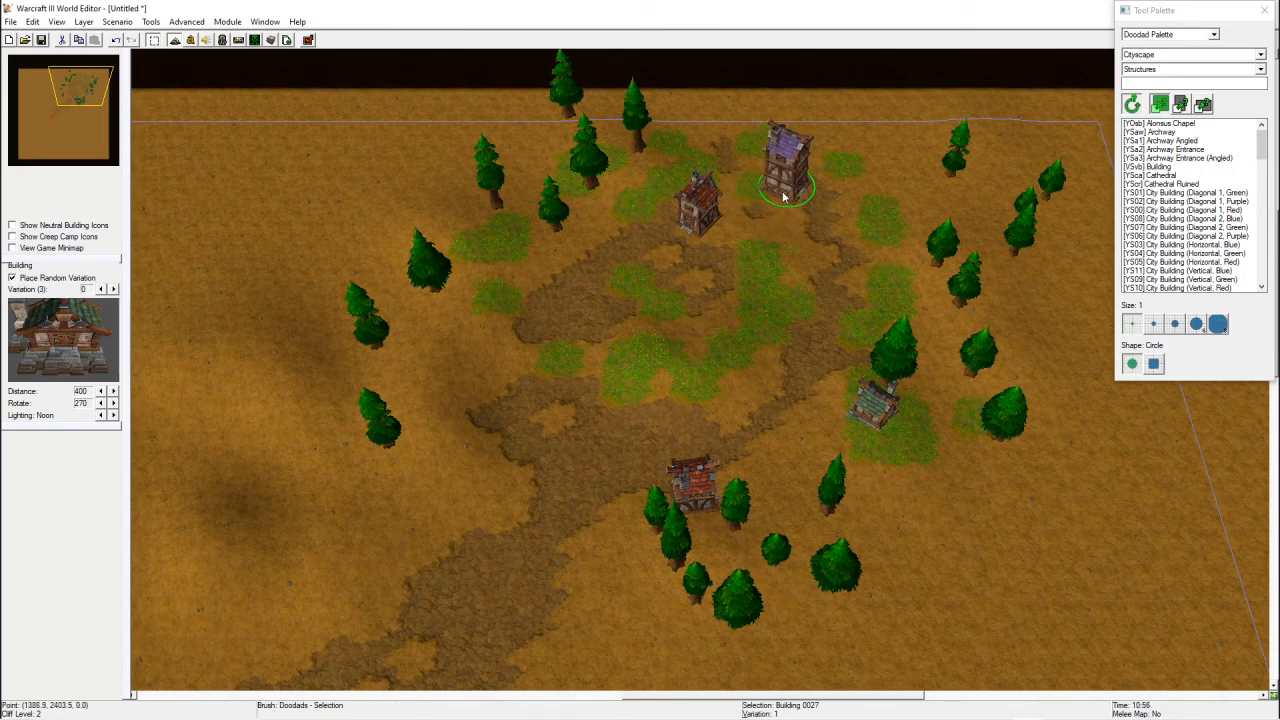
- Turn the green-roofed building on the eastern grass patch to face southwest towards the dirt path
{"action": "right_click_drag", "start_coordinate": [869, 390], "coordinate": [884, 369]}
{"action": "left_click", "coordinate": [885, 395]}
{"action": "left_click", "coordinate": [752, 409], "text": "ctrl"}
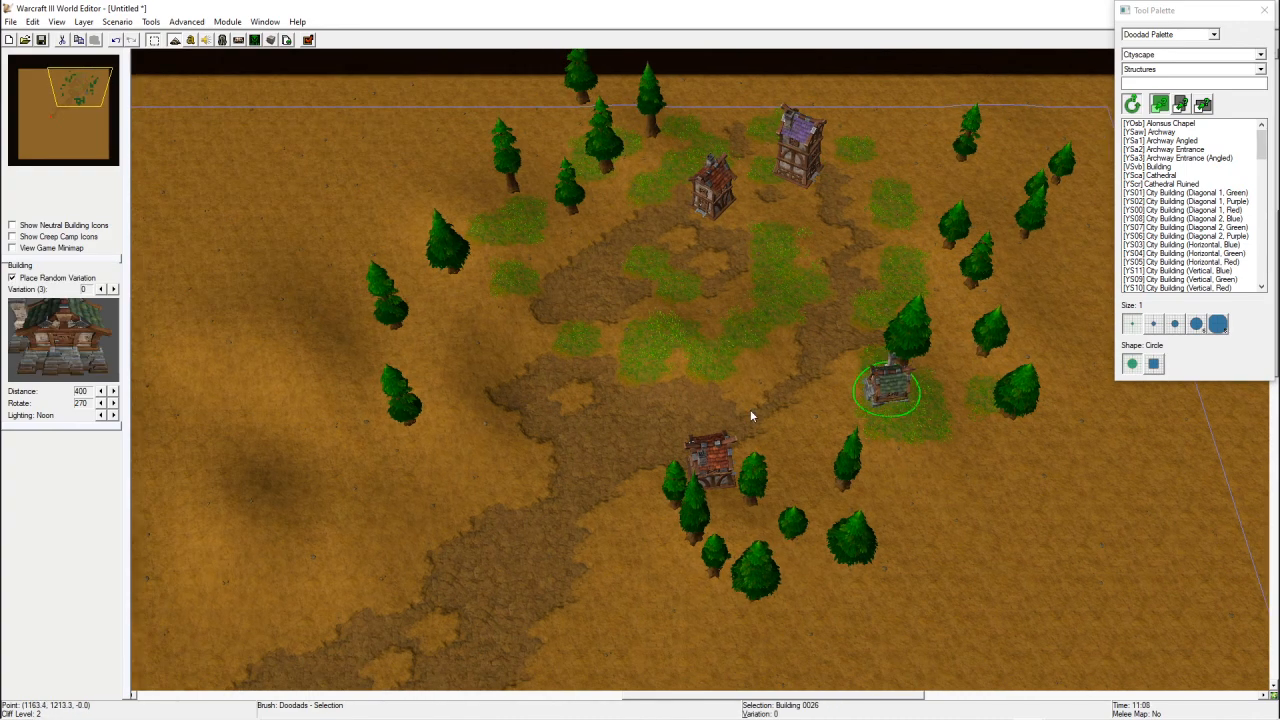
{"action": "right_click_drag", "start_coordinate": [800, 344], "coordinate": [779, 346]}
- Set the terrain brush to the Rough Dirt texture at size 1 beside the southern red-roofed building
{"action": "key", "text": "t"}
{"action": "left_click", "coordinate": [1171, 76]}
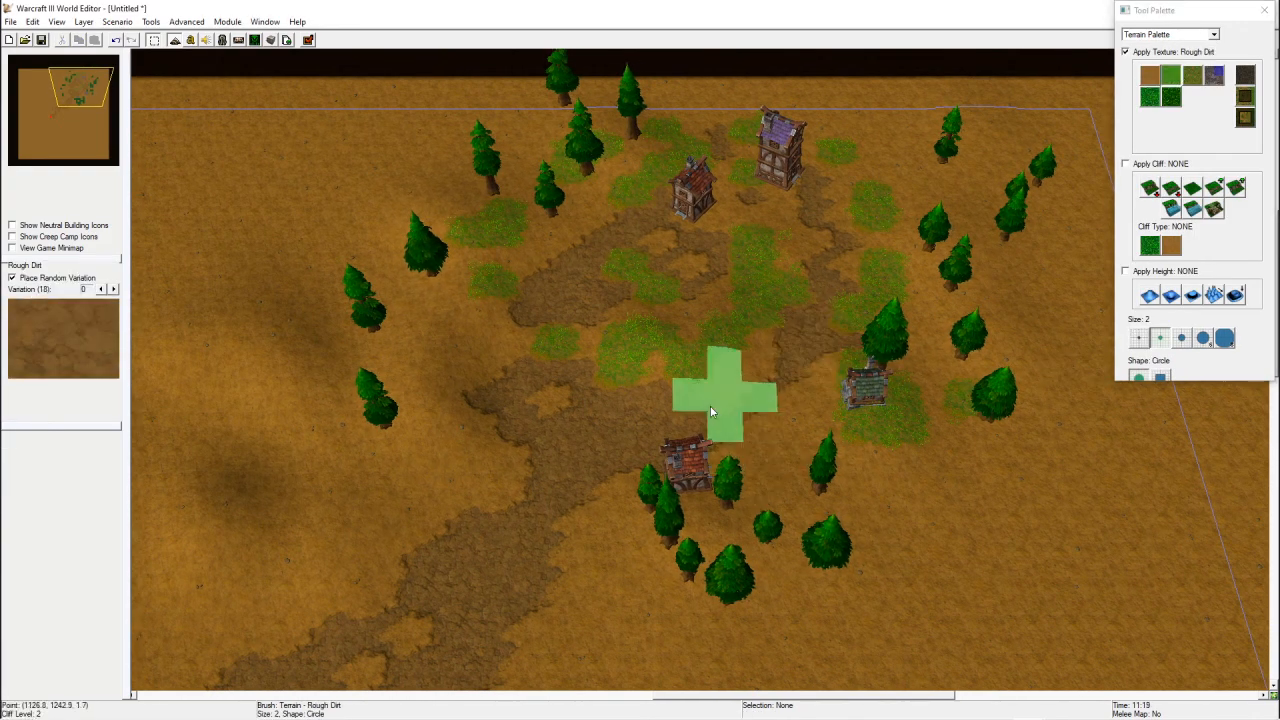
{"action": "left_click", "coordinate": [1138, 338]}
{"action": "mouse_move", "coordinate": [652, 460]}
{"action": "right_mouse_down"}
{"action": "mouse_move", "coordinate": [728, 404]}
{"action": "mouse_move", "coordinate": [630, 411]}
{"action": "right_mouse_up"}
- Rotate the red-roofed building beside the southeastern trees to face the dirt path and shift it slightly
{"action": "key", "text": "d"}
{"action": "right_click_drag", "start_coordinate": [472, 416], "coordinate": [700, 420], "text": "ctrl"}
{"action": "scroll", "coordinate": [800, 440], "scroll_direction": "up", "scroll_amount": 8}
{"action": "key", "text": "space"}
{"action": "left_click", "coordinate": [885, 455]}
{"action": "left_click_drag", "start_coordinate": [400, 476], "coordinate": [403, 700], "text": "ctrl"}
{"action": "left_click_drag", "start_coordinate": [889, 416], "coordinate": [877, 394]}
{"action": "right_click_drag", "start_coordinate": [662, 505], "coordinate": [662, 411]}
{"action": "scroll", "coordinate": [662, 405], "scroll_direction": "down", "scroll_amount": 10}
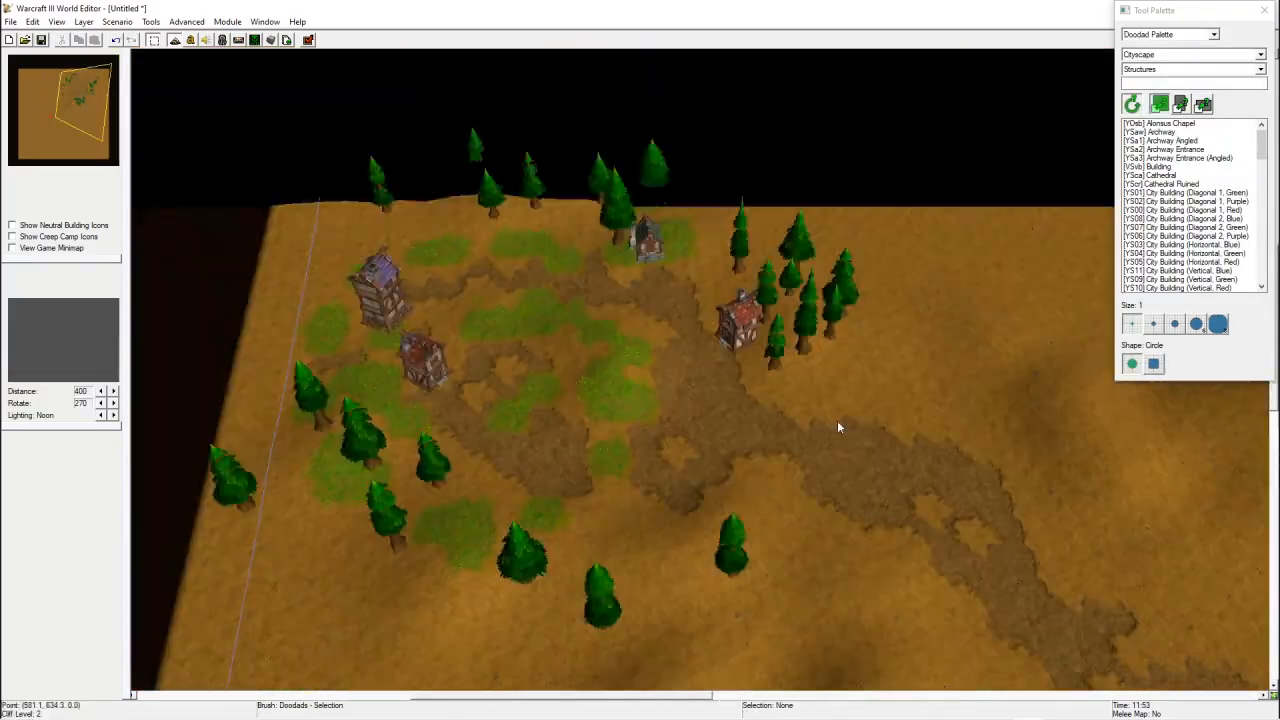
- Place a Player 1 (Red) Human Swordsman in front of the small red-roofed house at the clearing's northern end
{"action": "right_click_drag", "start_coordinate": [837, 420], "coordinate": [688, 406], "text": "ctrl"}
{"action": "scroll", "coordinate": [790, 269], "scroll_direction": "up", "scroll_amount": 4}
{"action": "right_click_drag", "start_coordinate": [790, 271], "coordinate": [937, 402]}
{"action": "right_click_drag", "start_coordinate": [840, 402], "coordinate": [820, 366], "text": "ctrl"}
{"action": "scroll", "coordinate": [951, 441], "scroll_direction": "up", "scroll_amount": 6}
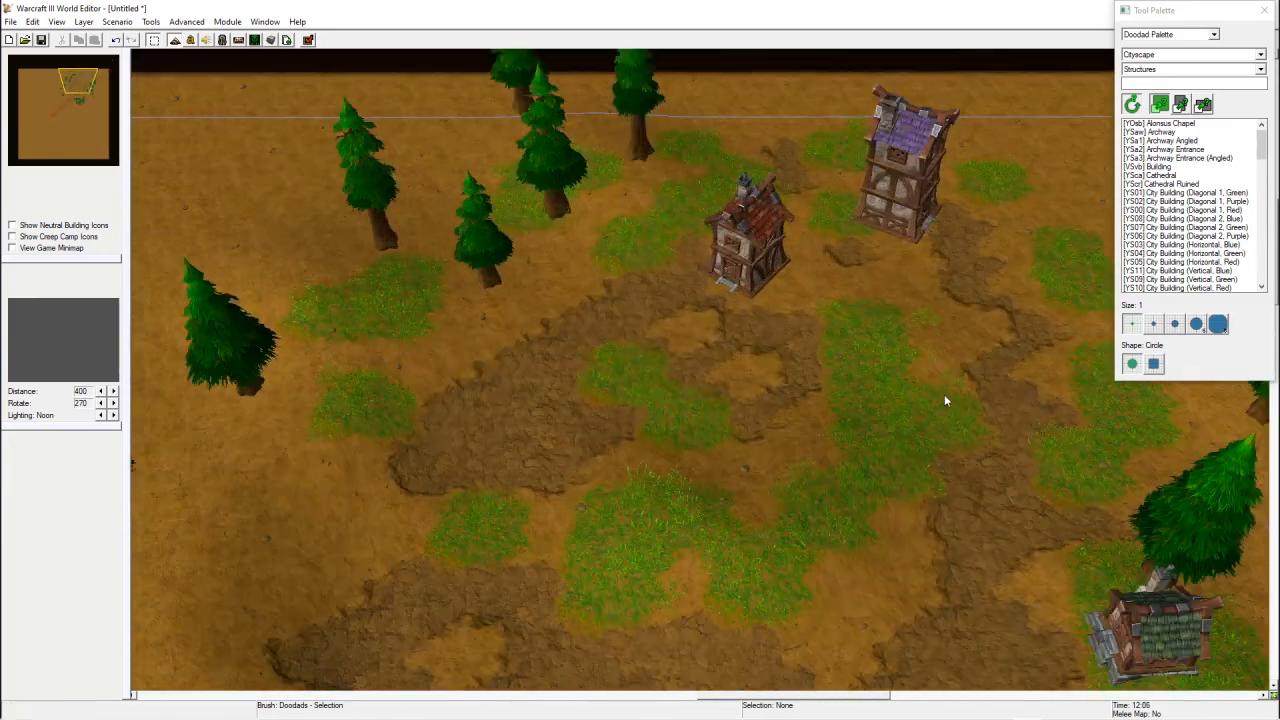
{"action": "scroll", "coordinate": [630, 405], "scroll_direction": "up", "scroll_amount": 3}
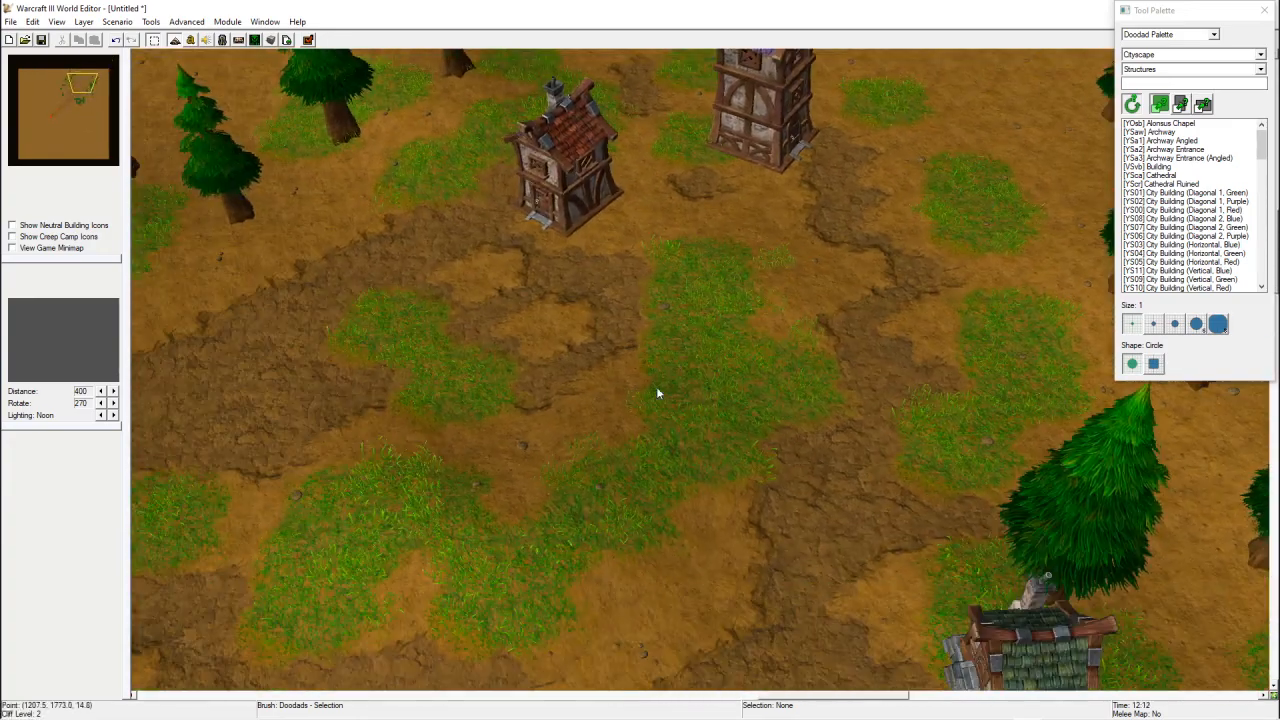
{"action": "right_click_drag", "start_coordinate": [657, 388], "coordinate": [783, 446]}
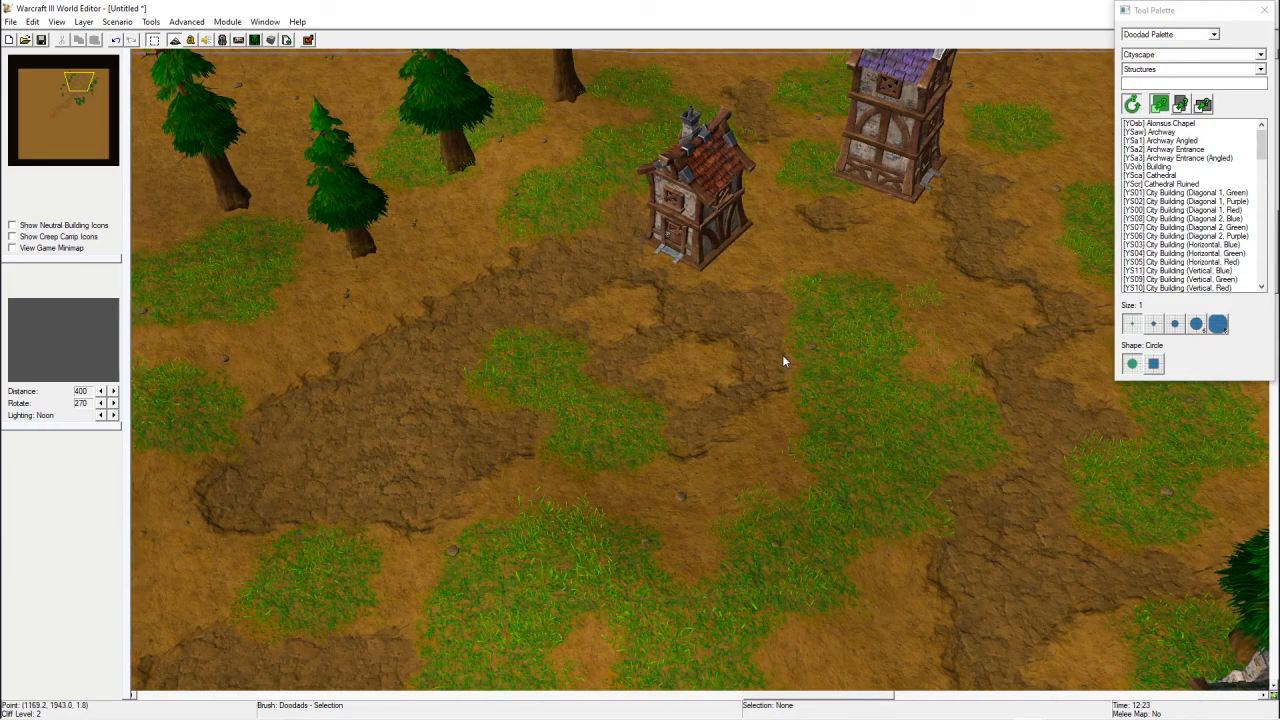
{"action": "key", "text": "u"}
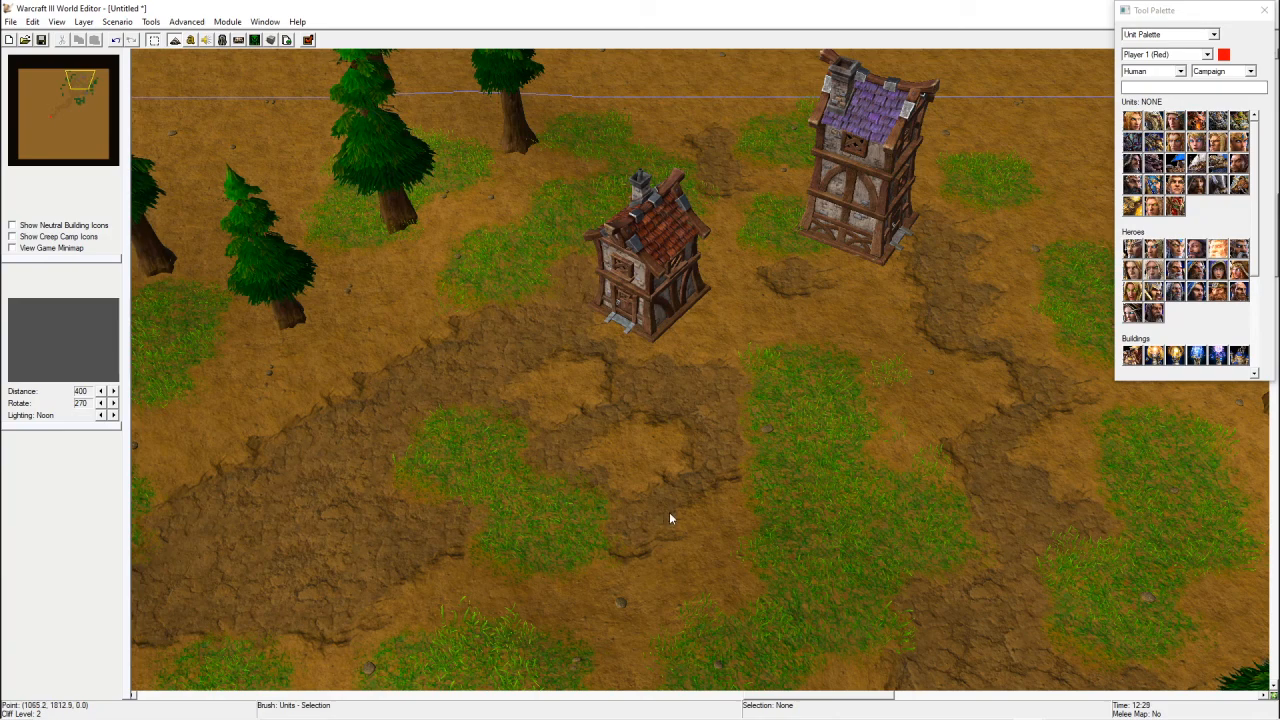
{"action": "right_click_drag", "start_coordinate": [670, 513], "coordinate": [776, 348], "text": "ctrl"}
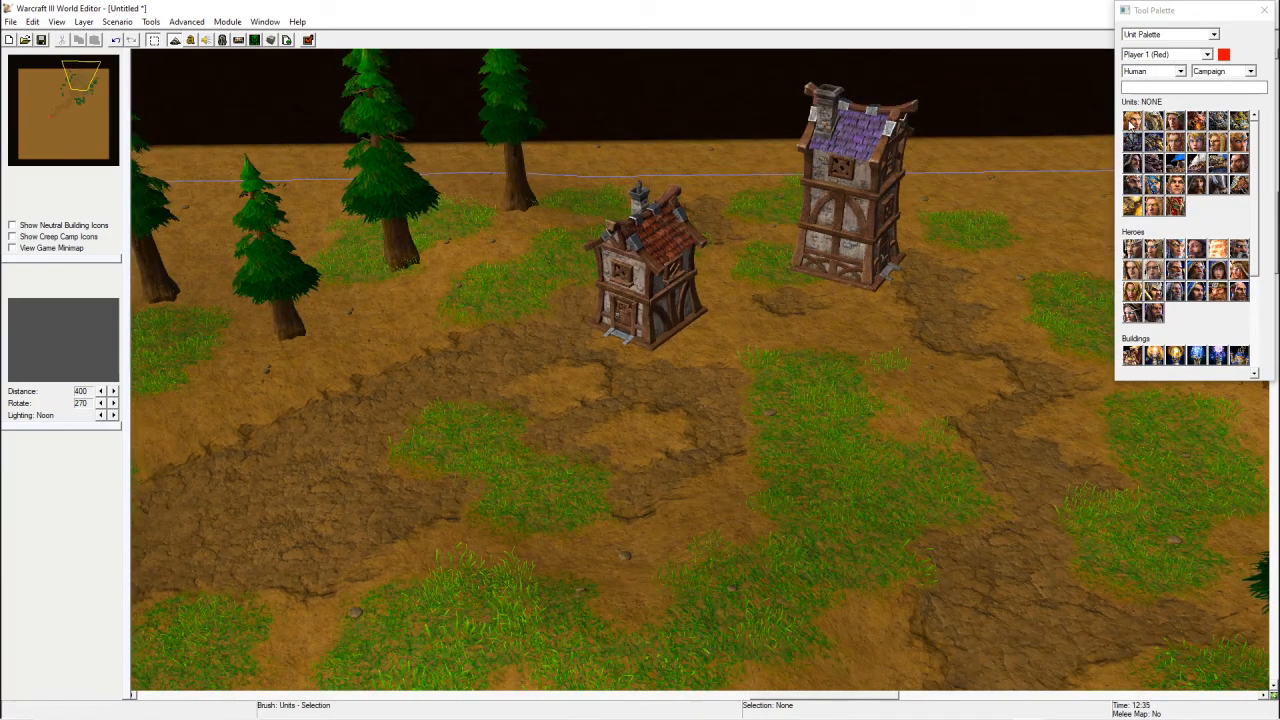
{"action": "left_click", "coordinate": [1132, 121]}
{"action": "left_click", "coordinate": [665, 375]}
{"action": "scroll", "coordinate": [776, 482], "scroll_direction": "up", "scroll_amount": 5}
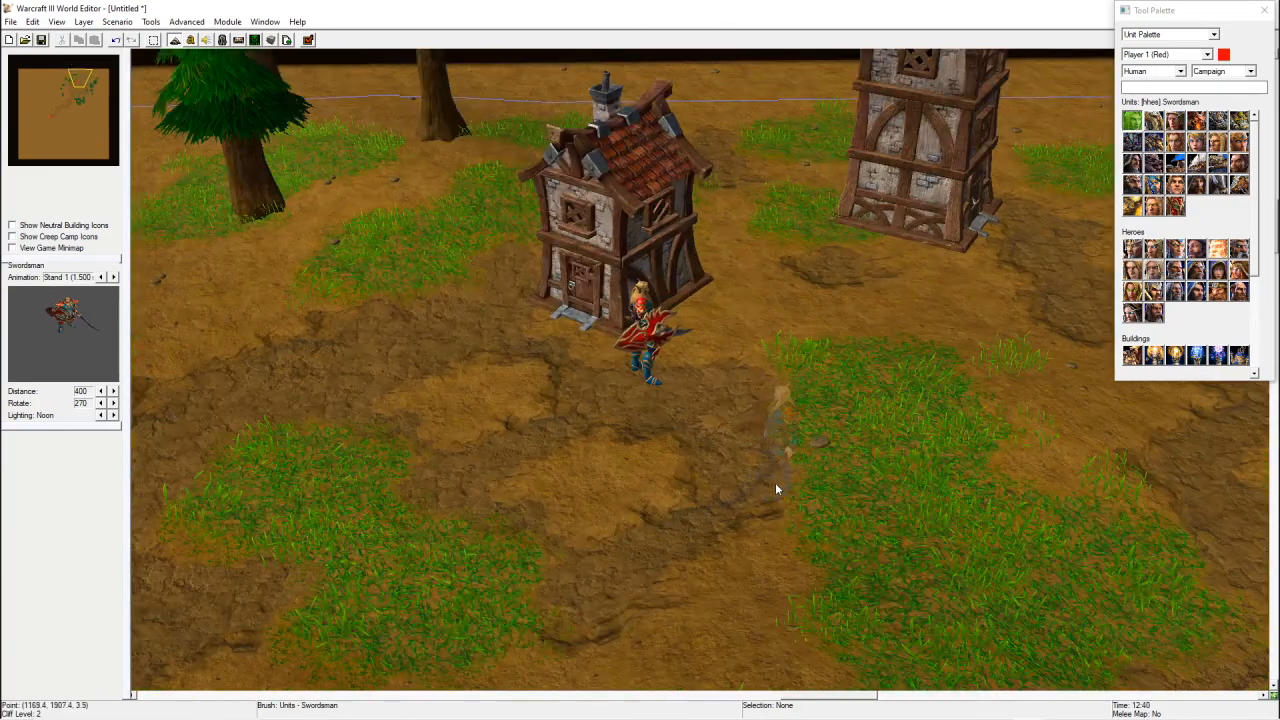
- Move the Swordsman directly in front of the house's door to compare their scale
{"action": "key", "text": "space"}
{"action": "mouse_move", "coordinate": [577, 518]}
{"action": "right_mouse_down", "text": "ctrl"}
{"action": "mouse_move", "coordinate": [1028, 459]}
{"action": "mouse_move", "coordinate": [819, 545]}
{"action": "right_mouse_up", "text": "ctrl"}
{"action": "right_click_drag", "start_coordinate": [700, 540], "coordinate": [774, 597]}
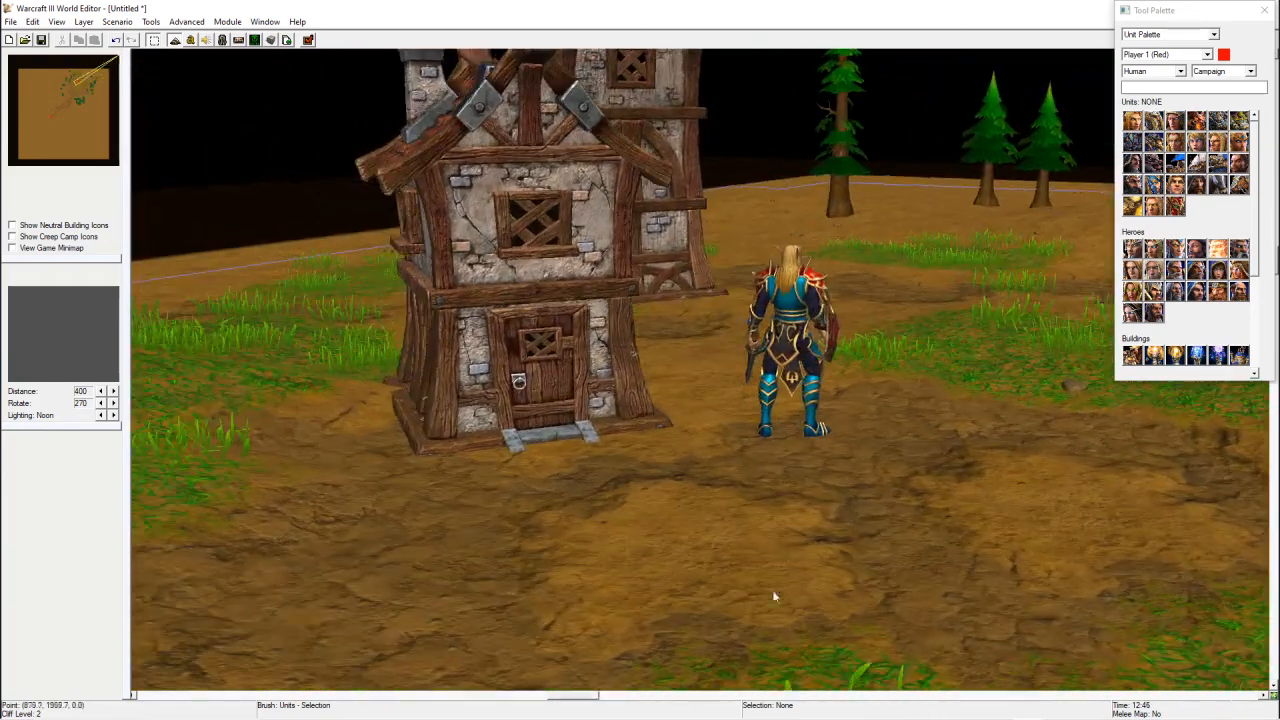
{"action": "left_click_drag", "start_coordinate": [785, 427], "coordinate": [557, 466]}
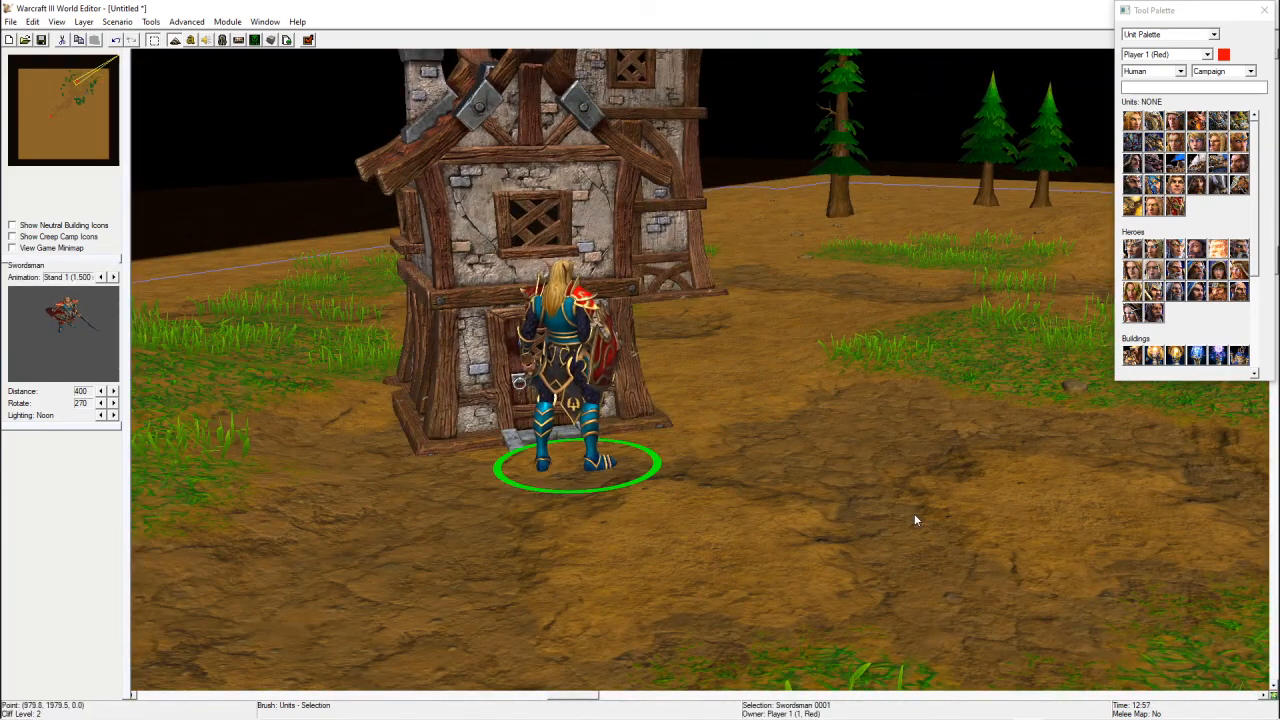
- Delete the Swordsman standing in front of the small red-roofed house
{"action": "right_click_drag", "start_coordinate": [914, 513], "coordinate": [382, 629], "text": "ctrl"}
{"action": "scroll", "coordinate": [679, 491], "scroll_direction": "down", "scroll_amount": 5}
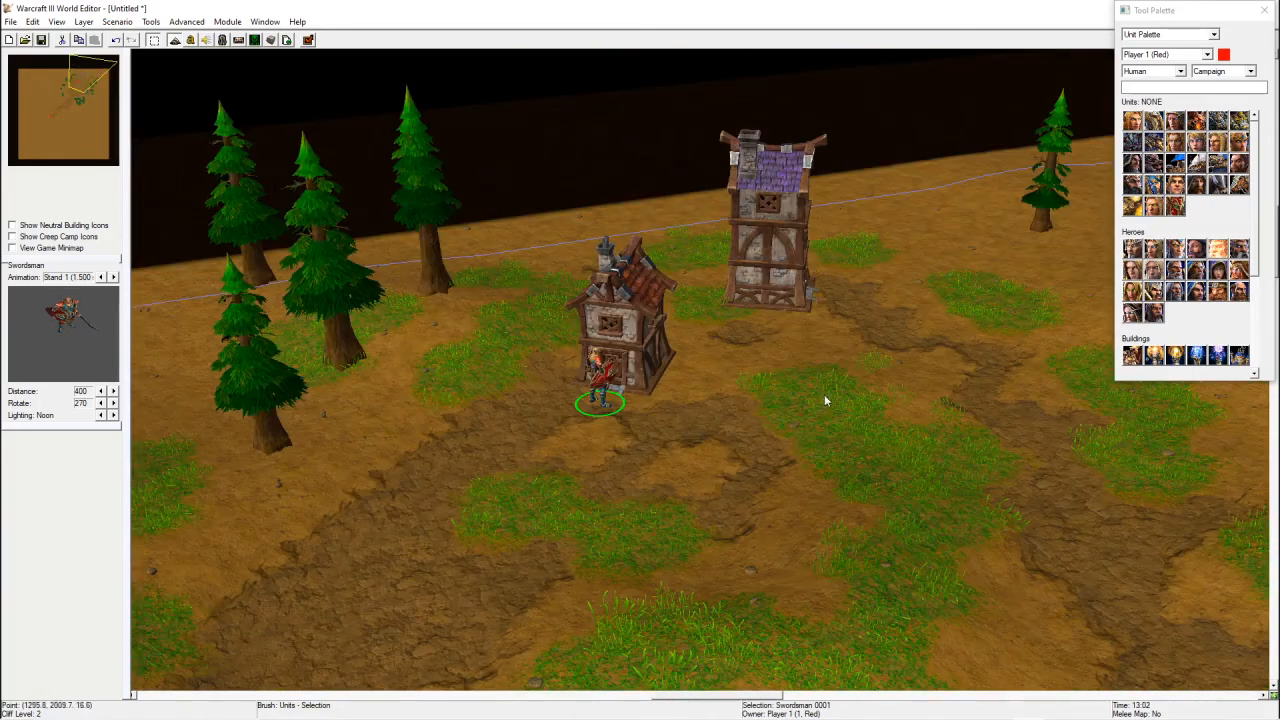
{"action": "right_click_drag", "start_coordinate": [824, 396], "coordinate": [620, 375], "text": "ctrl"}
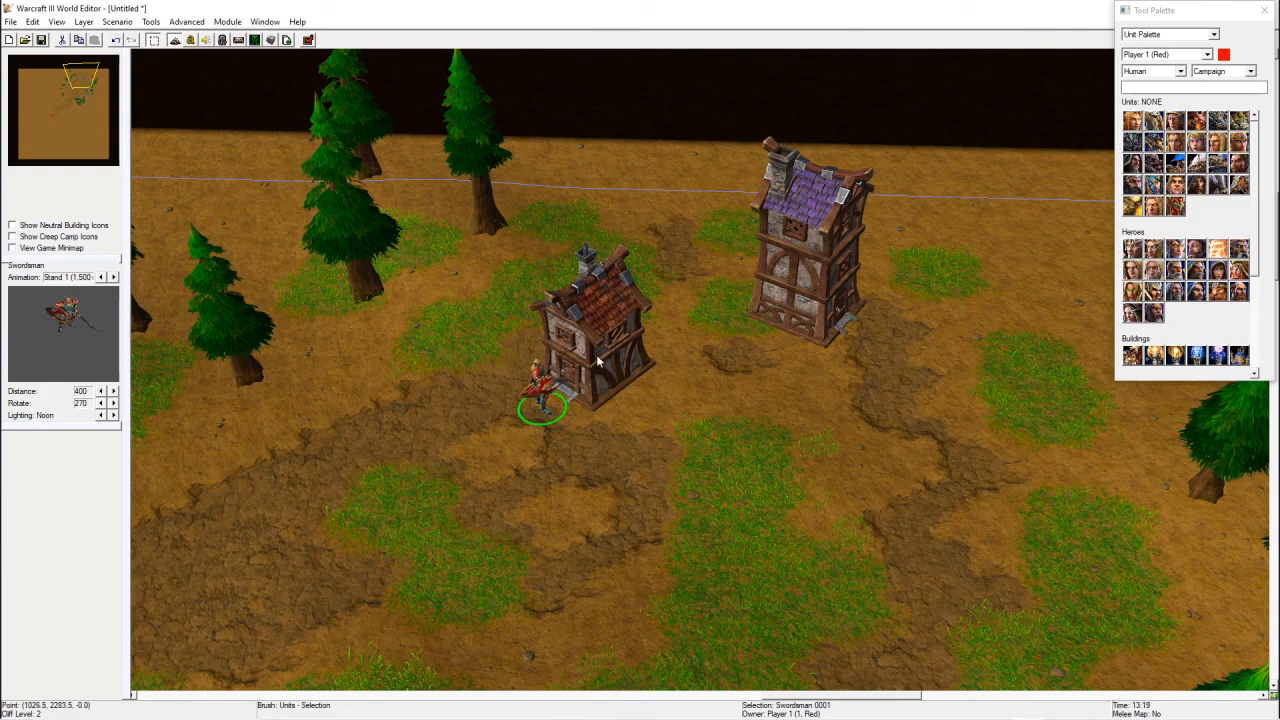
{"action": "key", "text": "d"}
{"action": "left_click", "coordinate": [535, 368]}
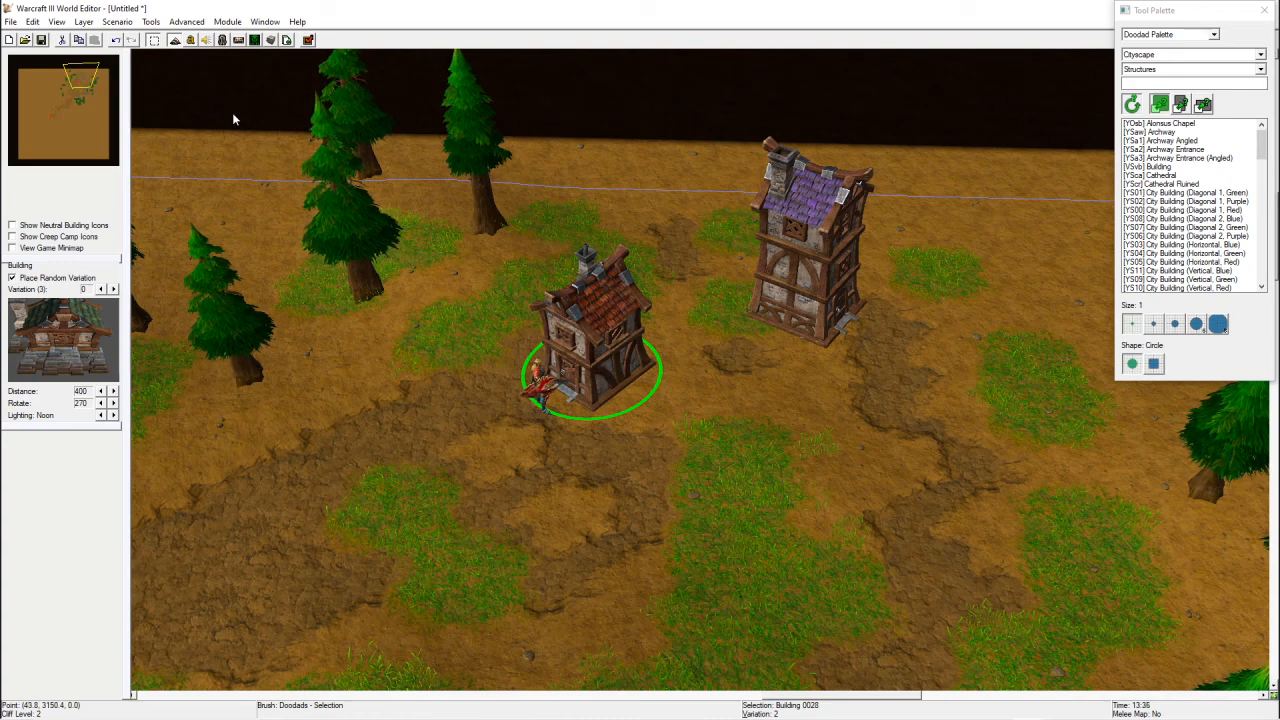
{"action": "left_click", "coordinate": [540, 403]}
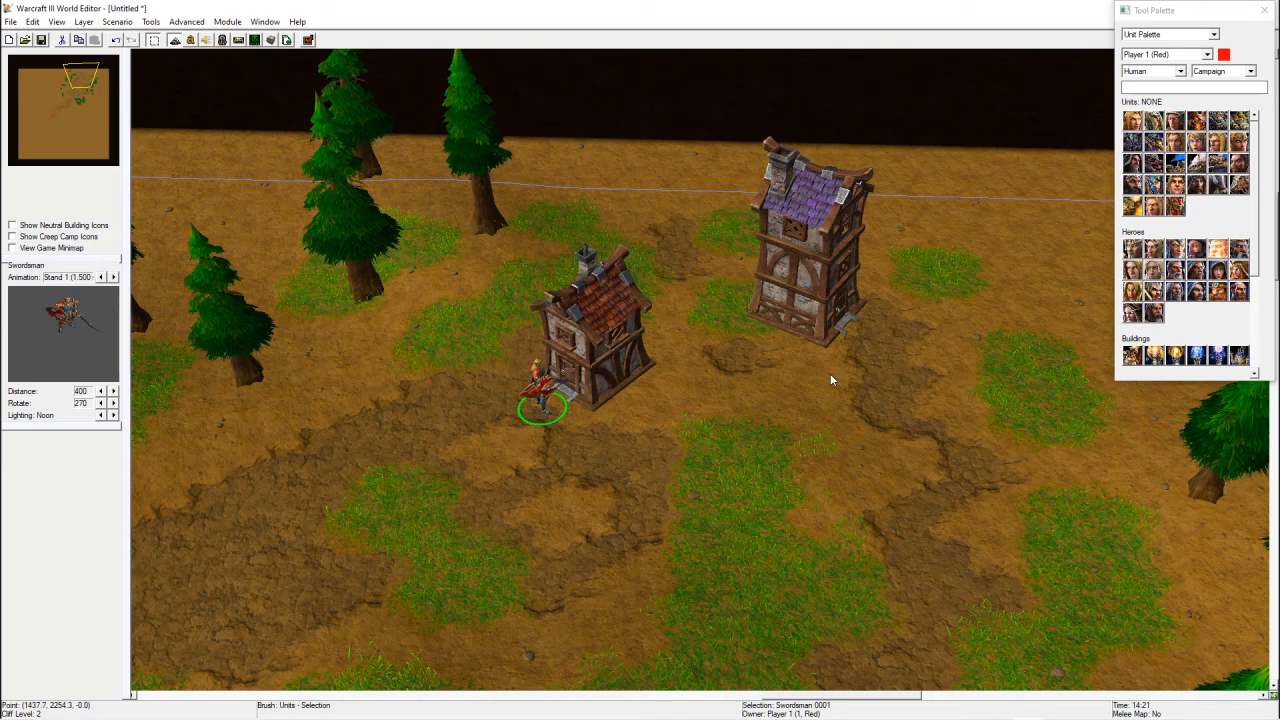
{"action": "key", "text": "Delete"}
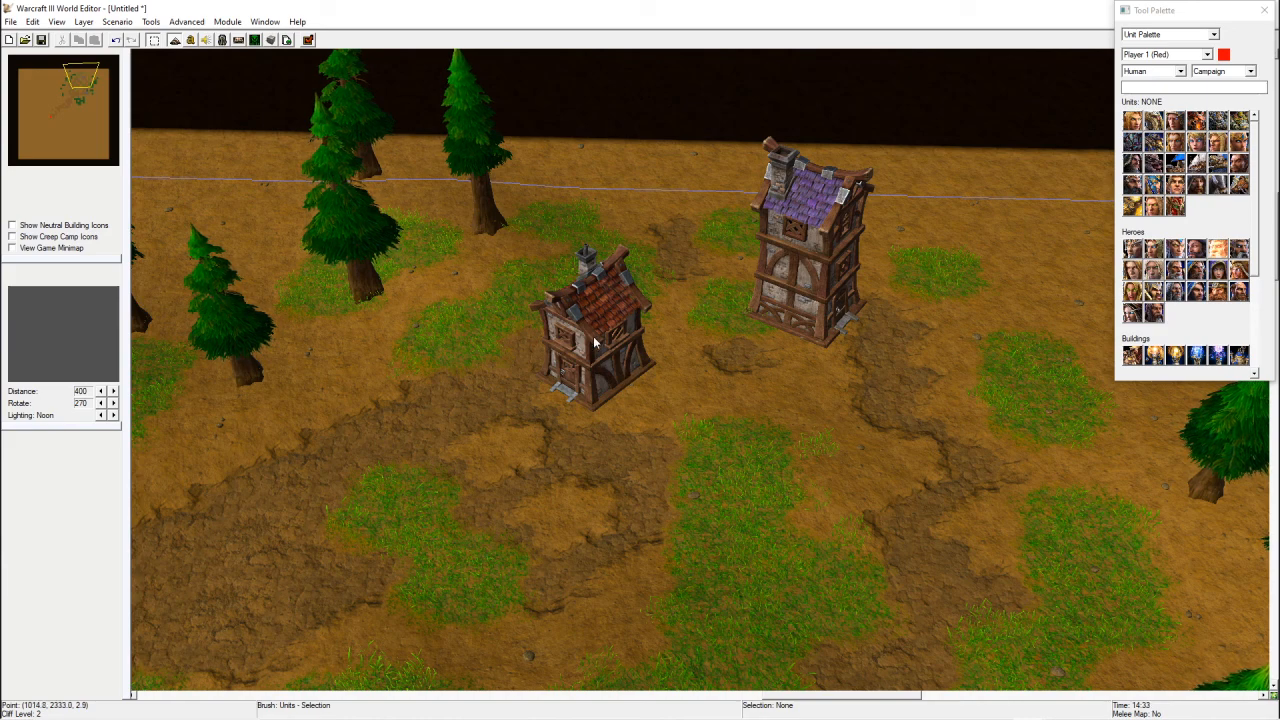
- Open the Building doodad from the Structures category of the standard doodads in the Object Editor
{"action": "left_click", "coordinate": [222, 40]}
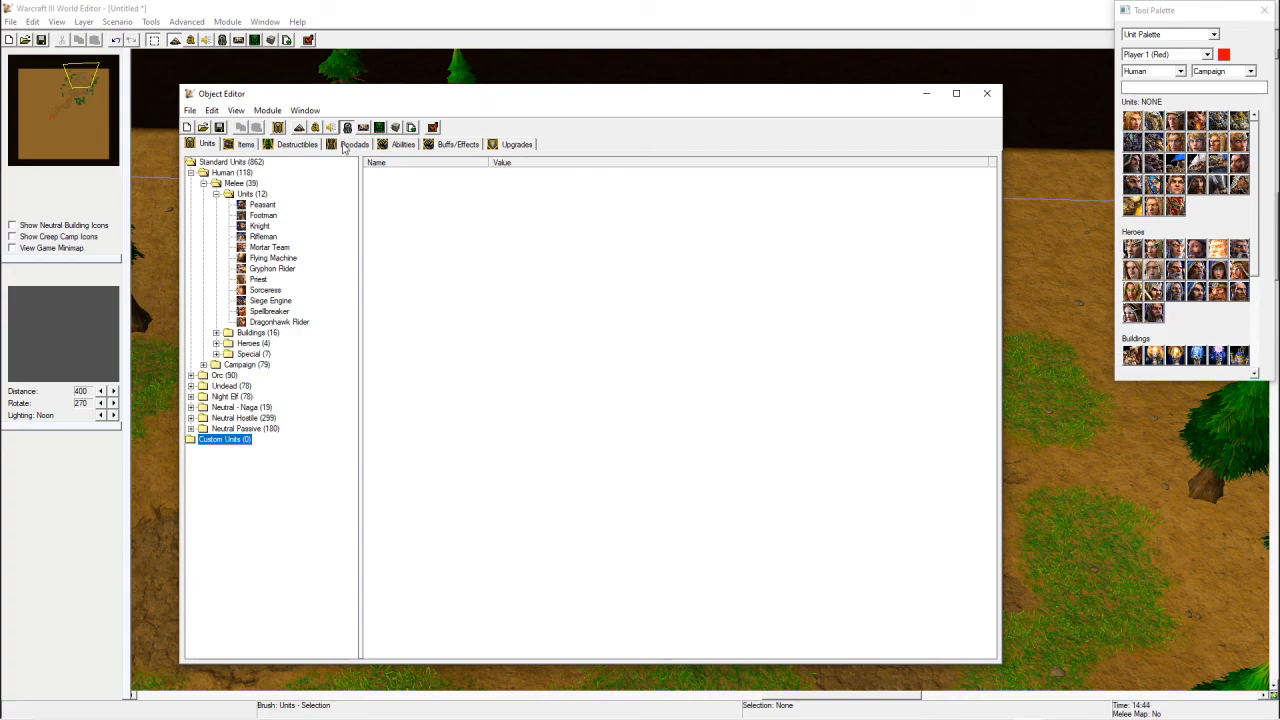
{"action": "left_click", "coordinate": [354, 144]}
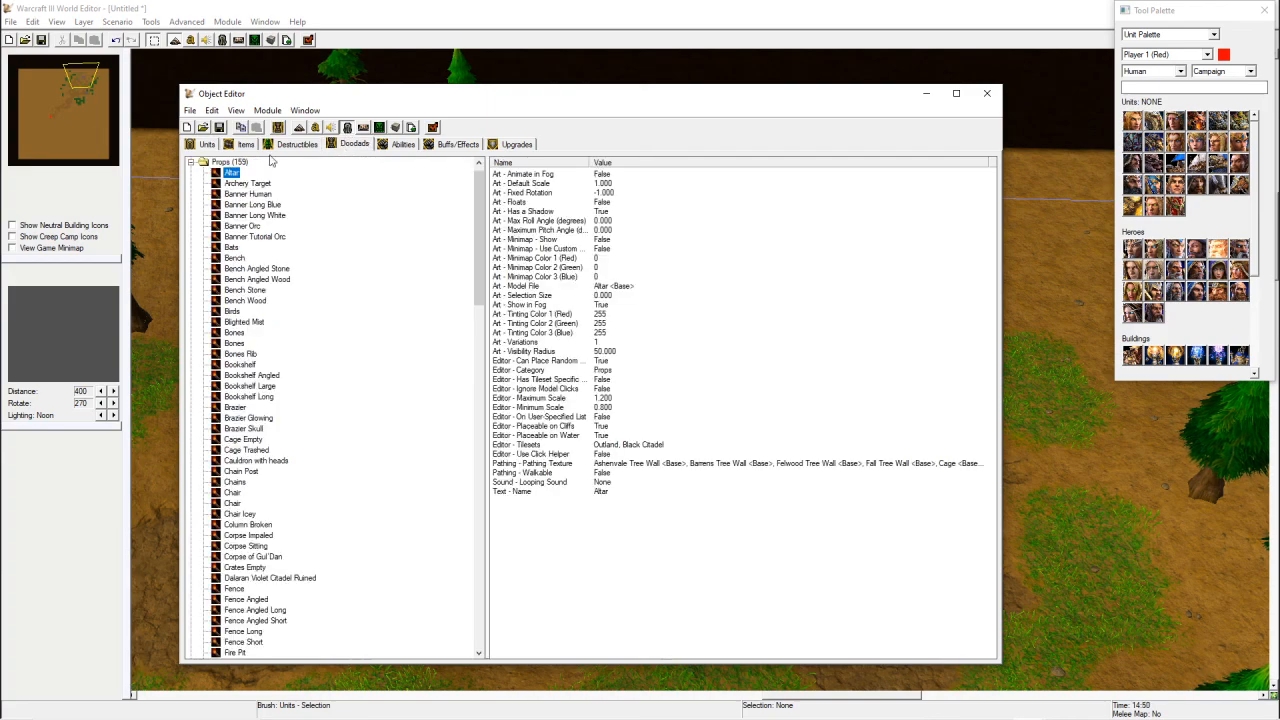
{"action": "left_click", "coordinate": [191, 164]}
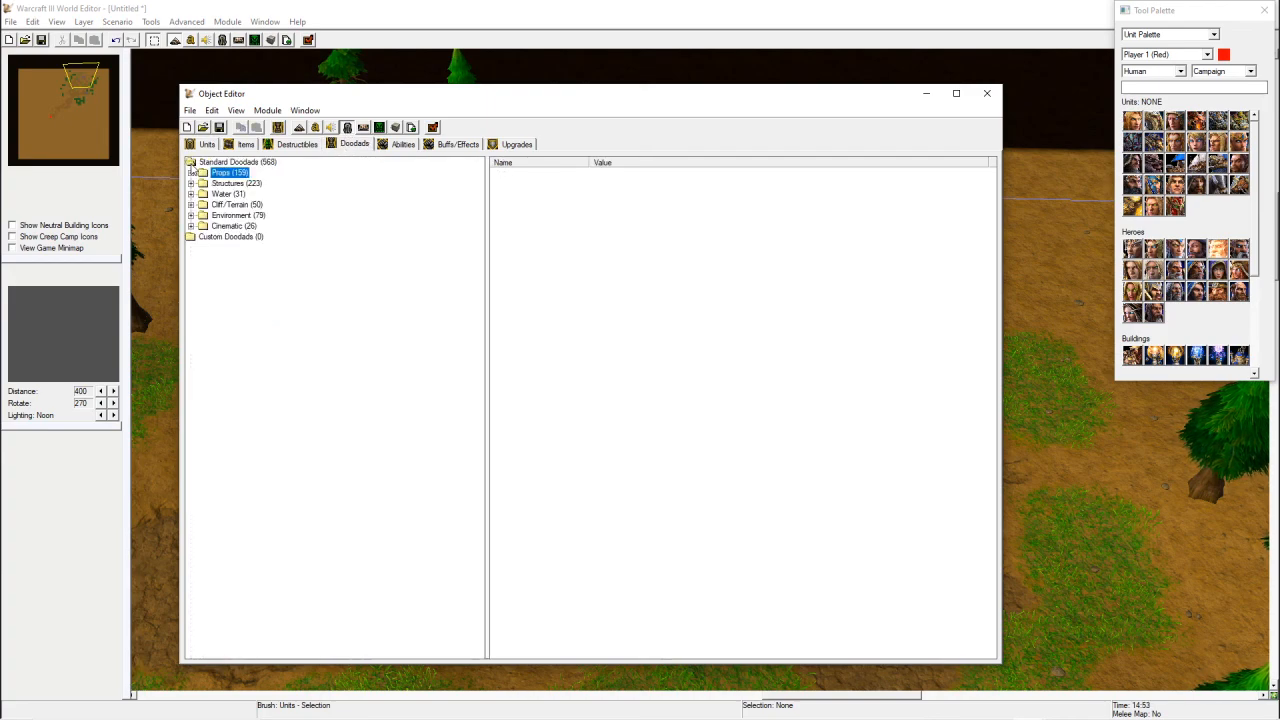
{"action": "left_click", "coordinate": [192, 184]}
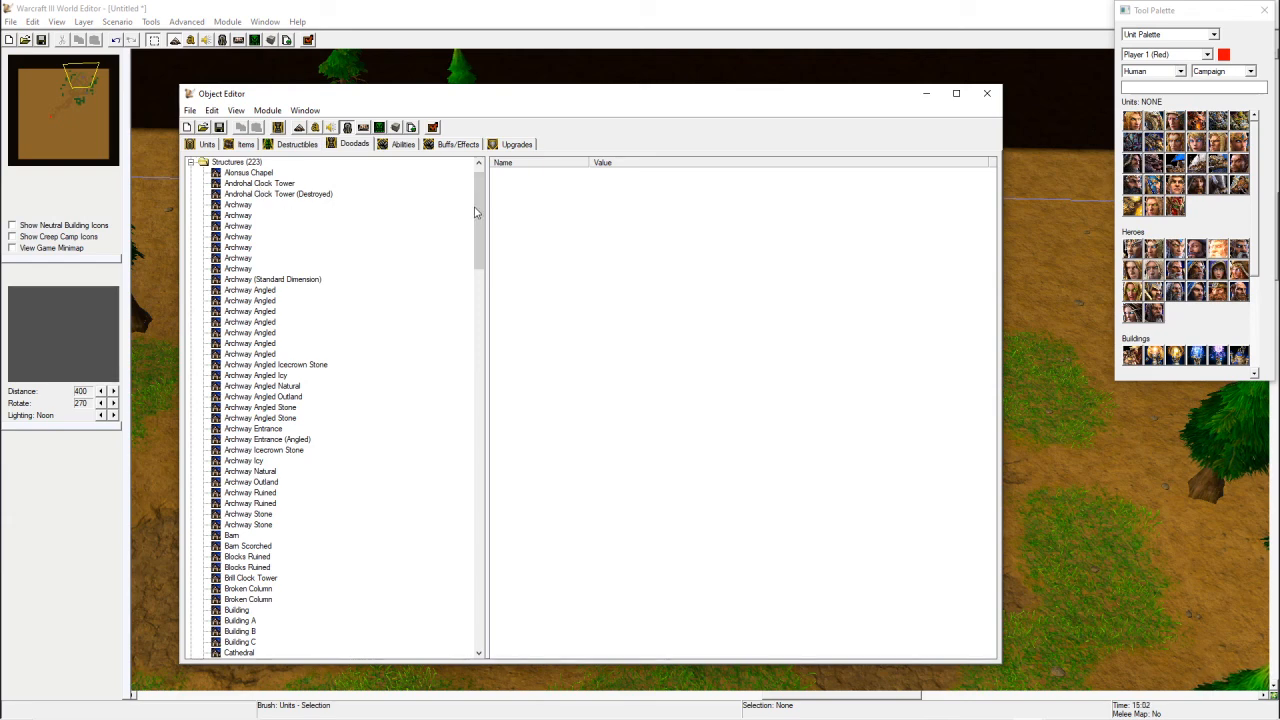
{"action": "left_click_drag", "start_coordinate": [479, 212], "coordinate": [479, 250]}
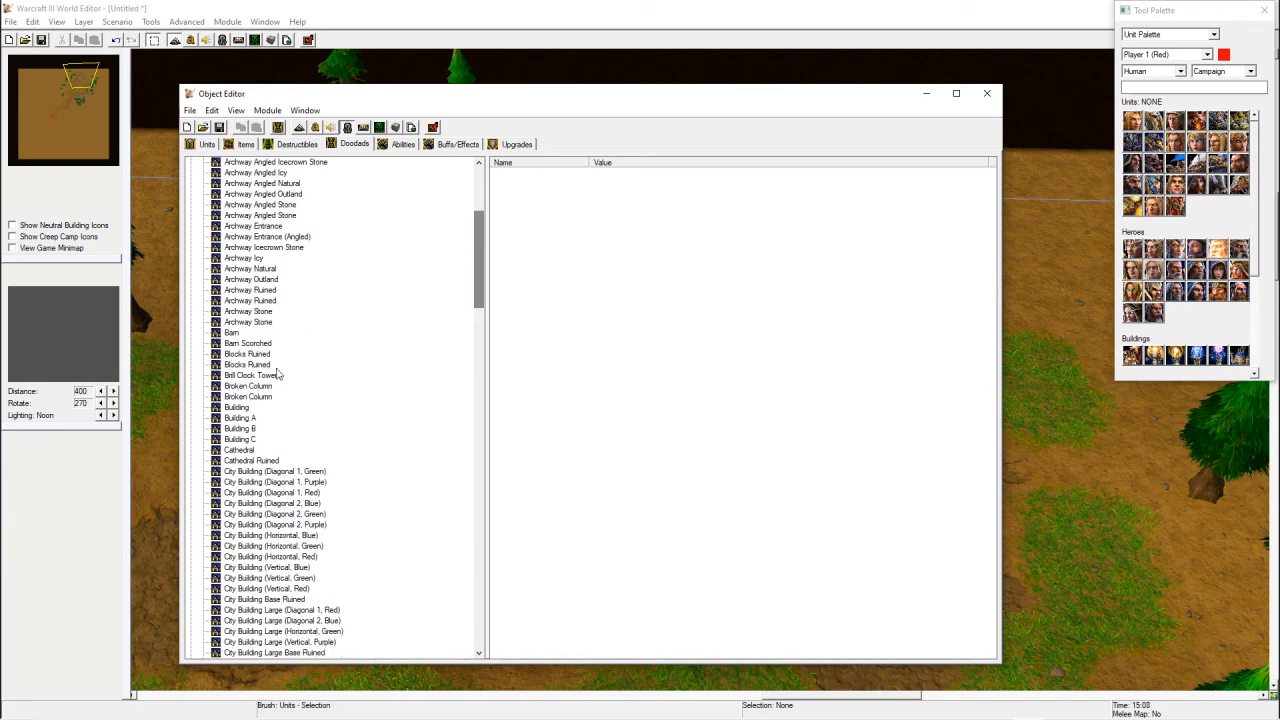
{"action": "left_click", "coordinate": [240, 407]}
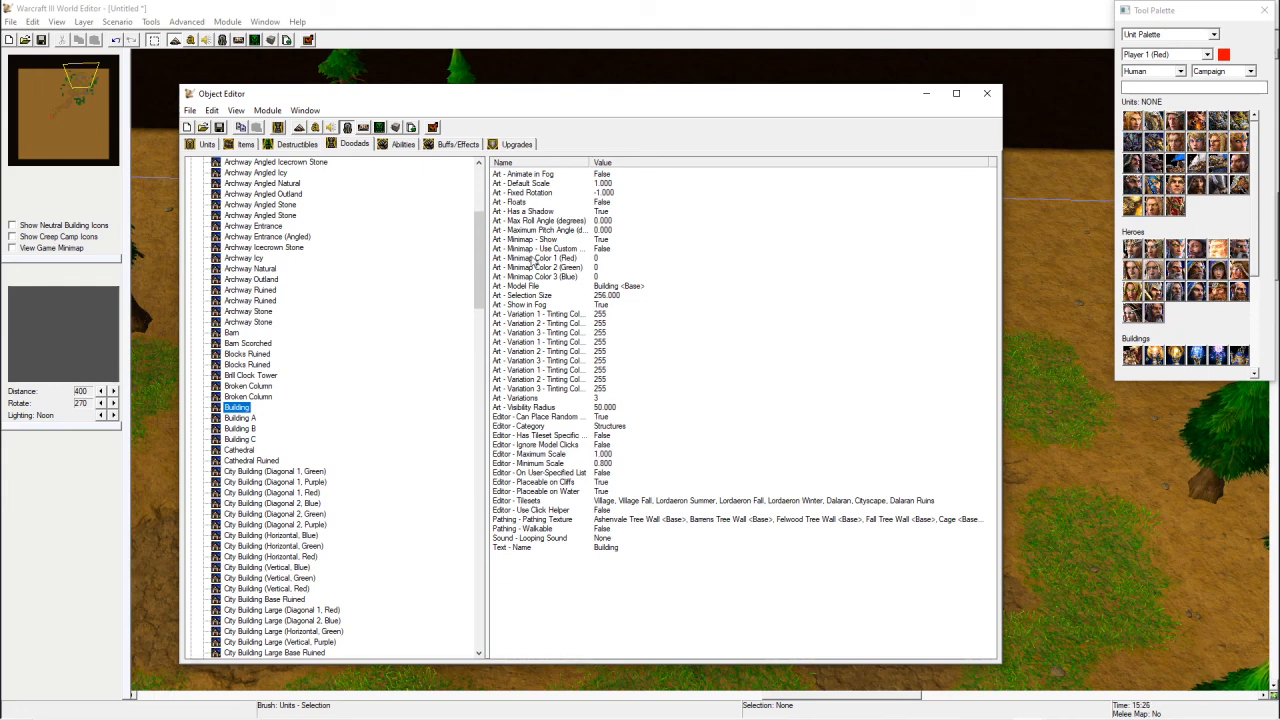
- Set the Building doodad's minimum scale to 1.800 and maximum scale to 3.000, and return to the map
{"action": "left_click", "coordinate": [606, 456]}
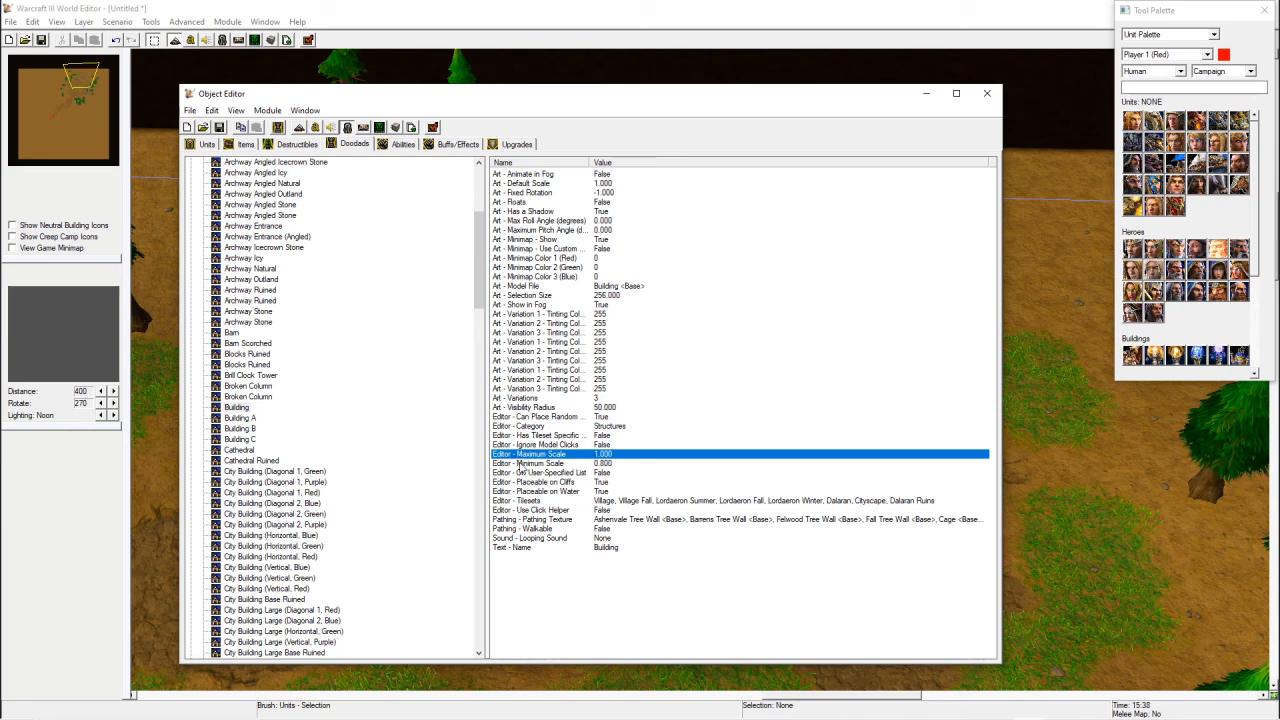
{"action": "double_click", "coordinate": [598, 464]}
{"action": "left_click", "coordinate": [611, 375]}
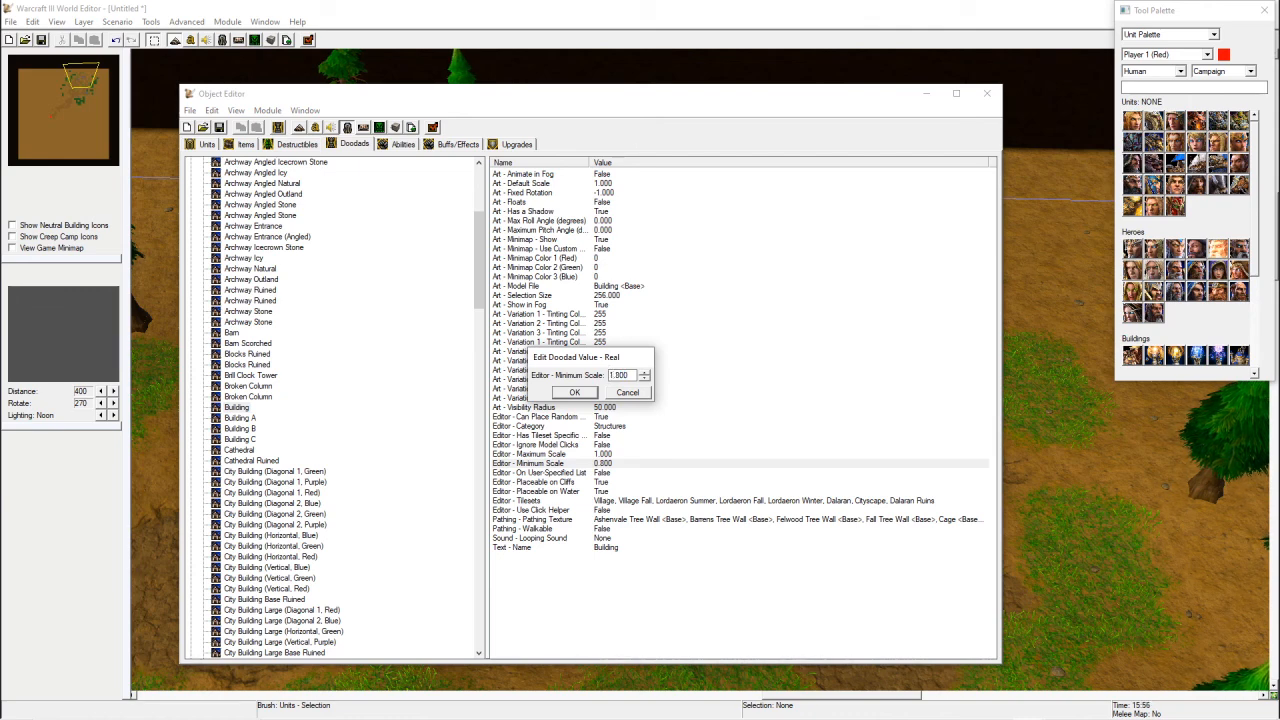
{"action": "key", "text": "Return"}
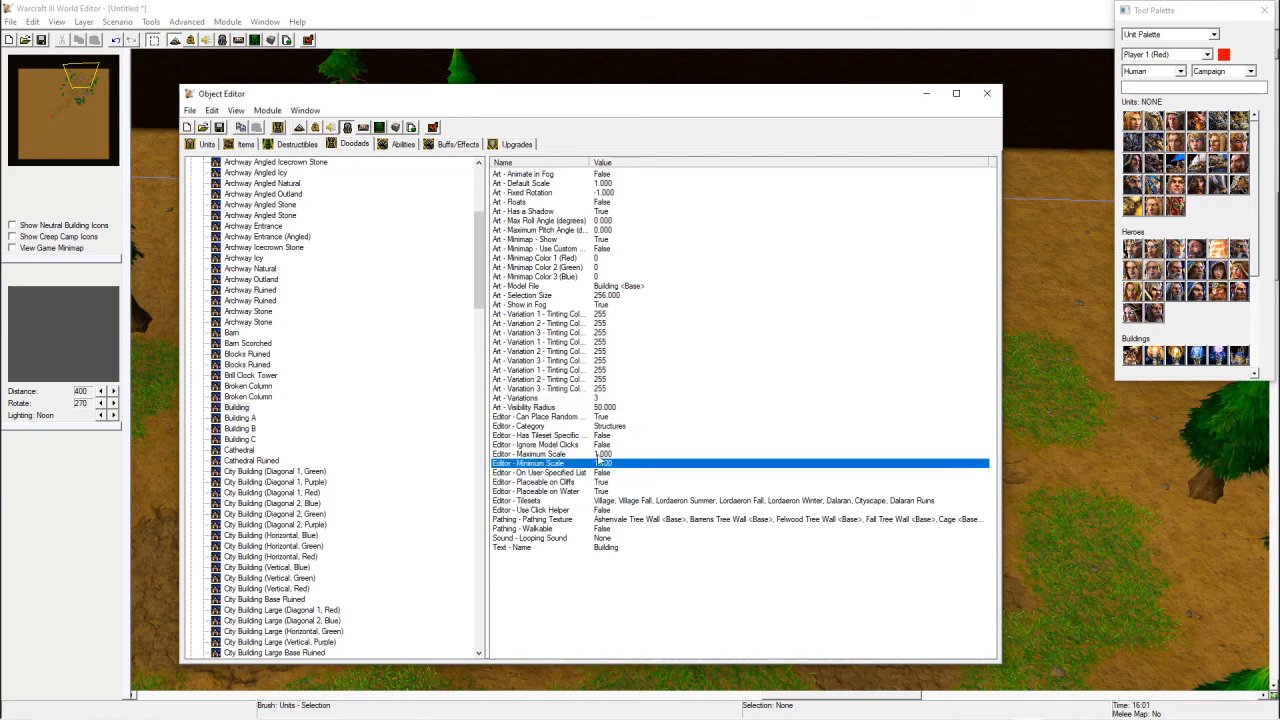
{"action": "double_click", "coordinate": [598, 455]}
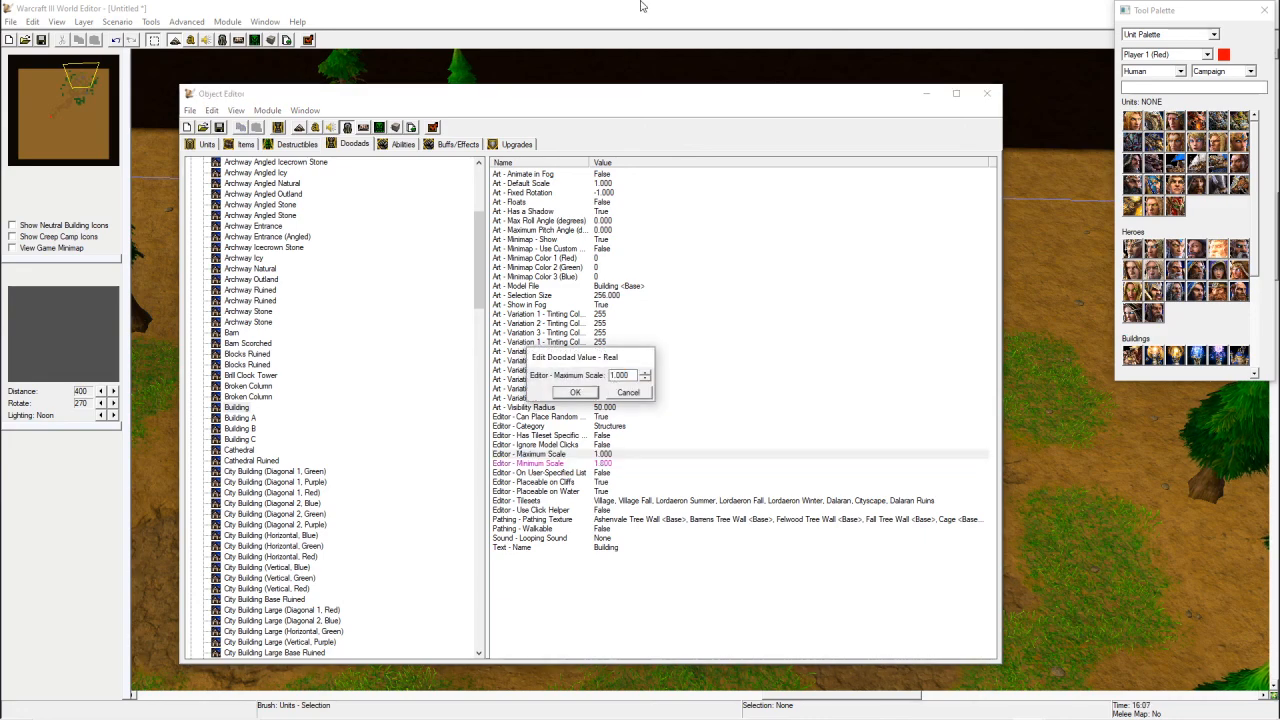
{"action": "key", "text": "Return"}
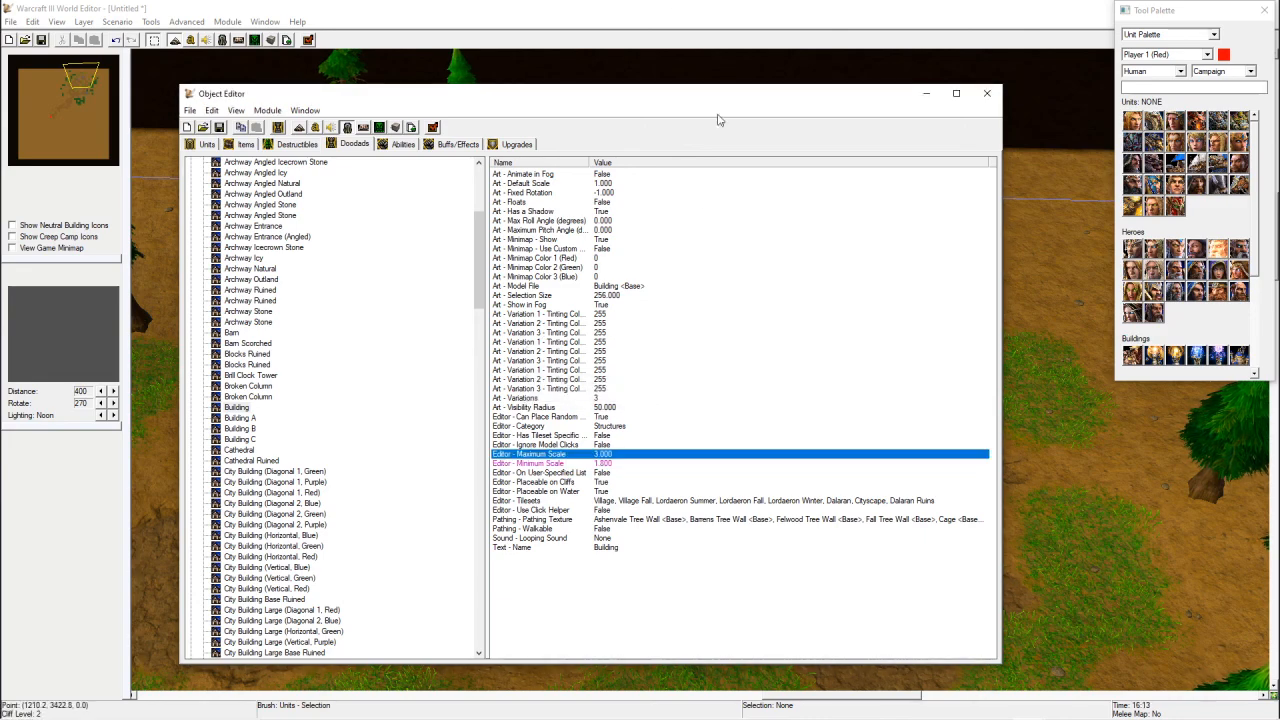
{"action": "key", "text": "alt+F4"}
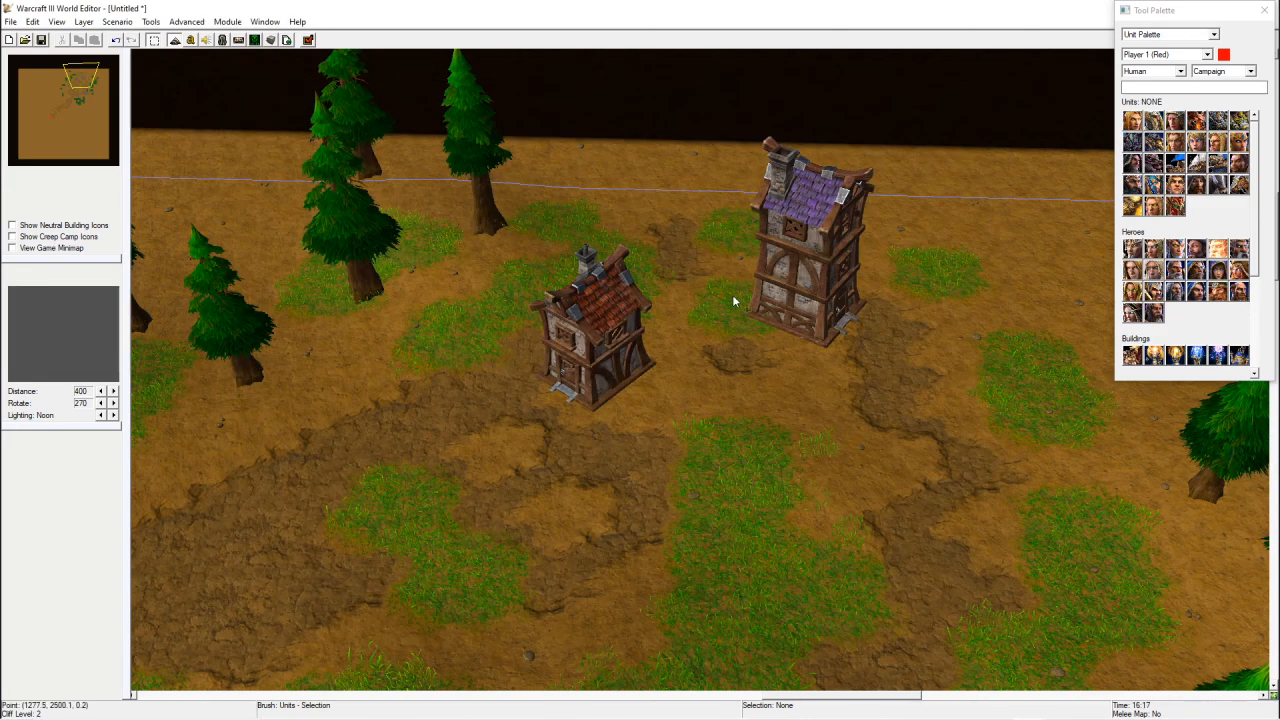
- Enlarge the northern red-roofed house and the purple-roofed tower, and shift the house slightly away from the clearing
{"action": "left_click", "coordinate": [605, 393]}
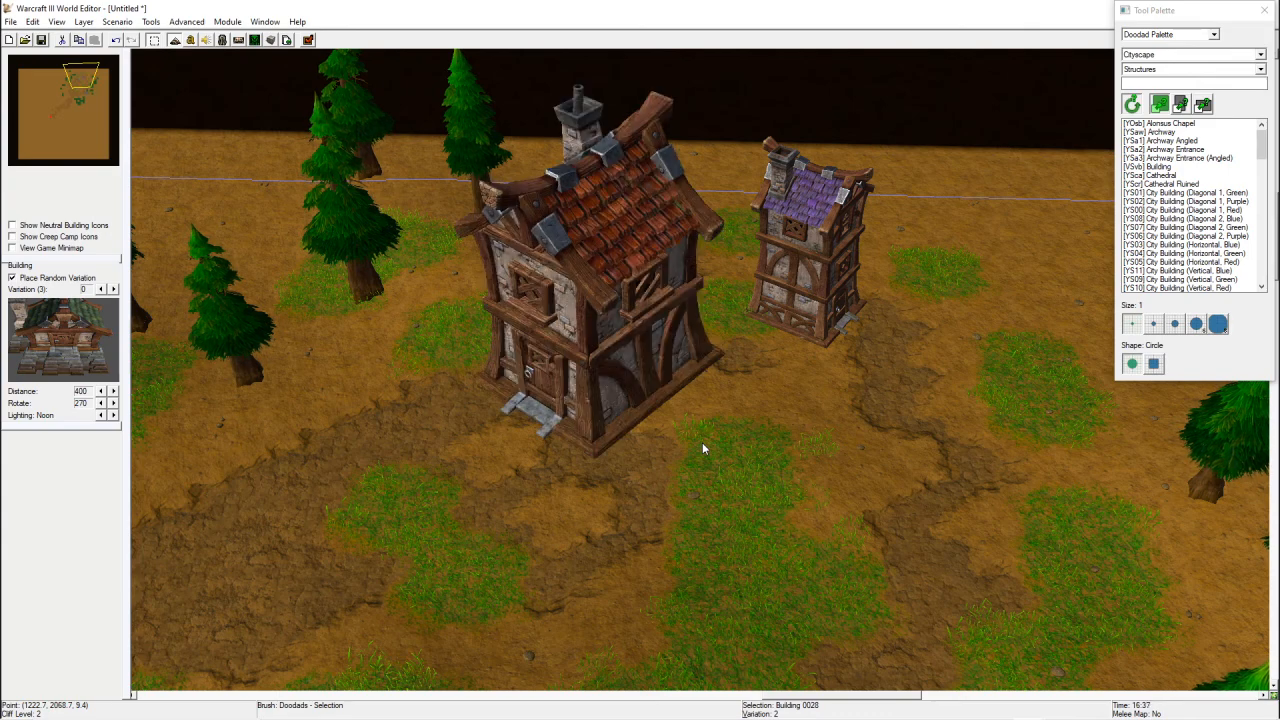
{"action": "left_click", "coordinate": [815, 308]}
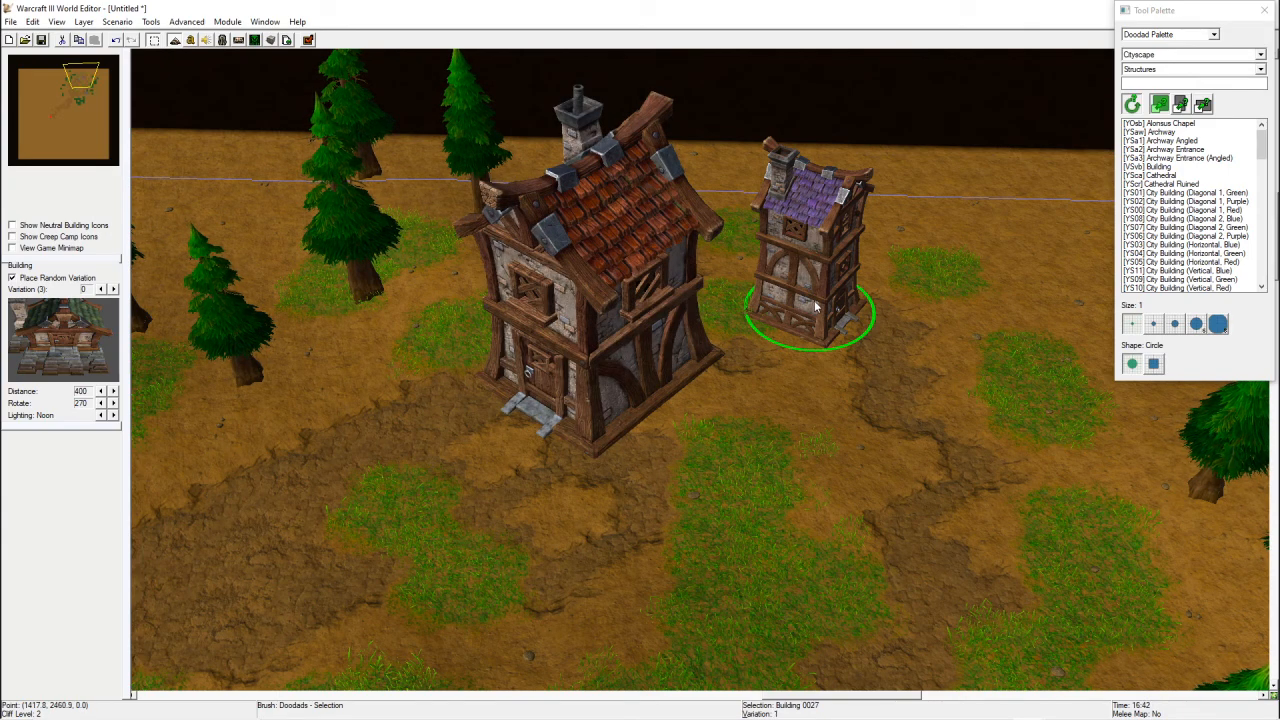
{"action": "scroll", "coordinate": [815, 308], "scroll_direction": "down", "scroll_amount": 5}
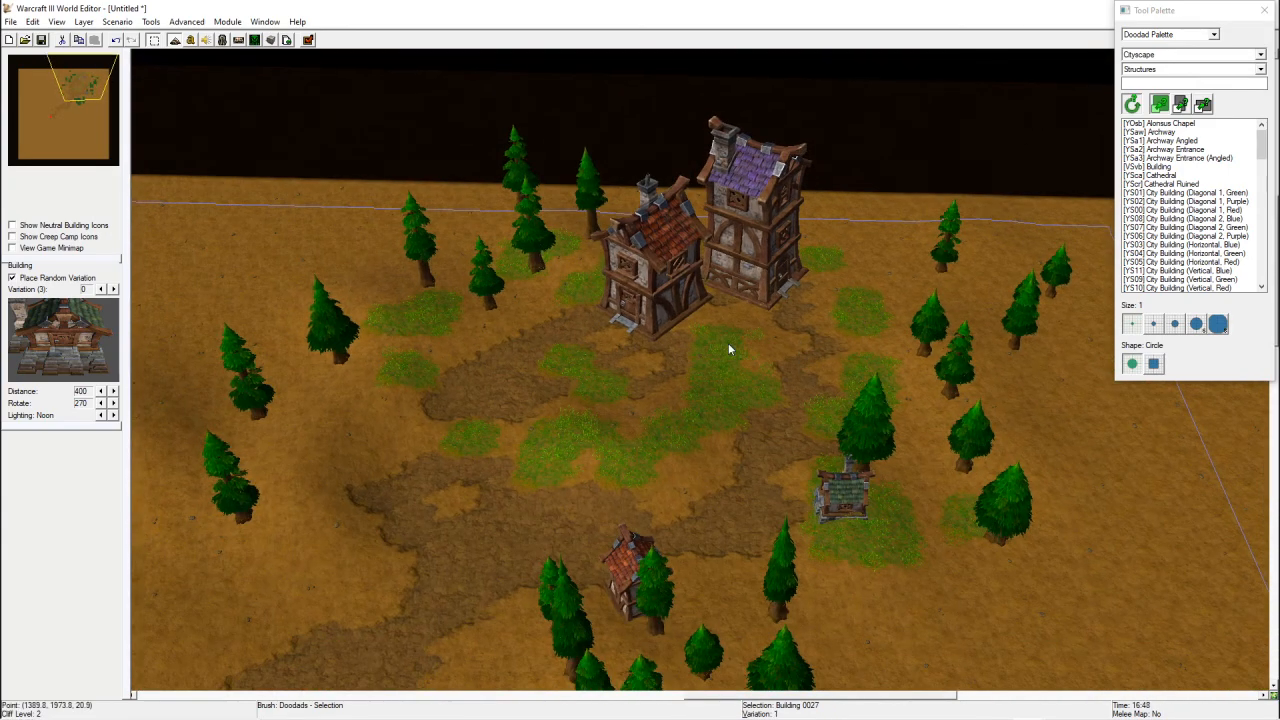
{"action": "left_click_drag", "start_coordinate": [660, 340], "coordinate": [648, 305]}
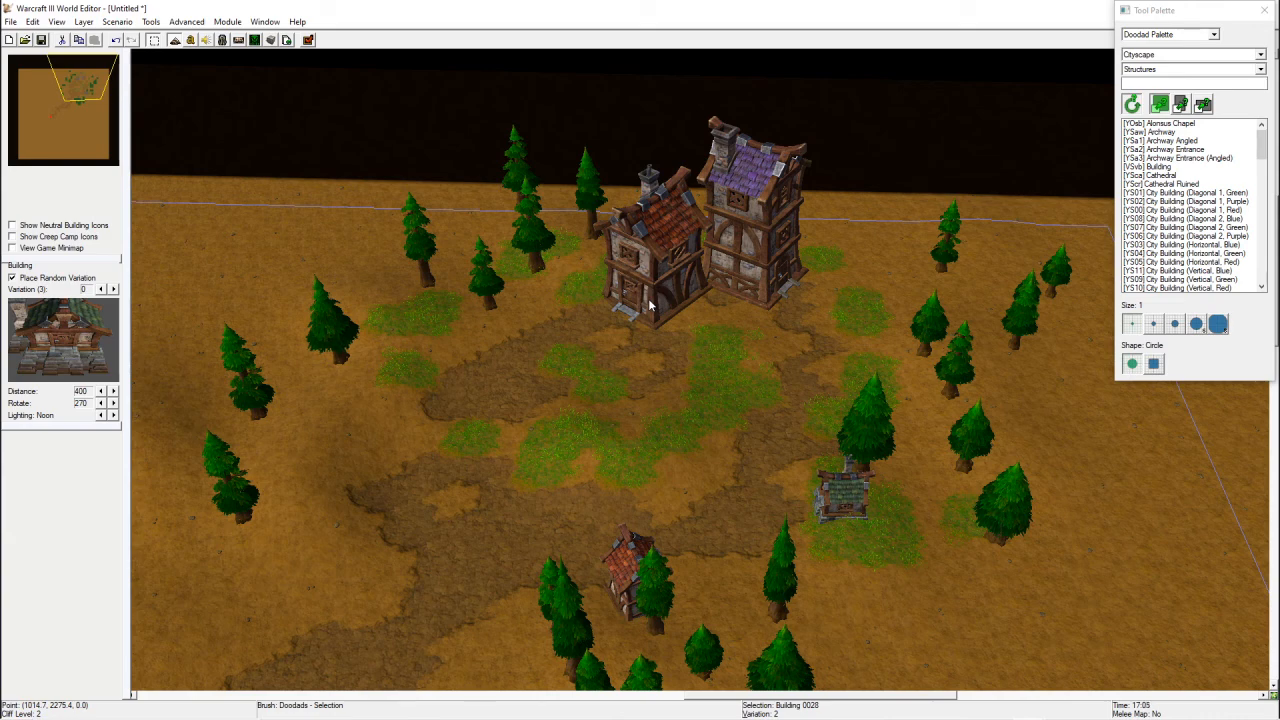
- Set the Building doodad's minimum scale to 0.800 in the Object Editor and make the northern red-roofed house narrower
{"action": "left_click", "coordinate": [222, 40]}
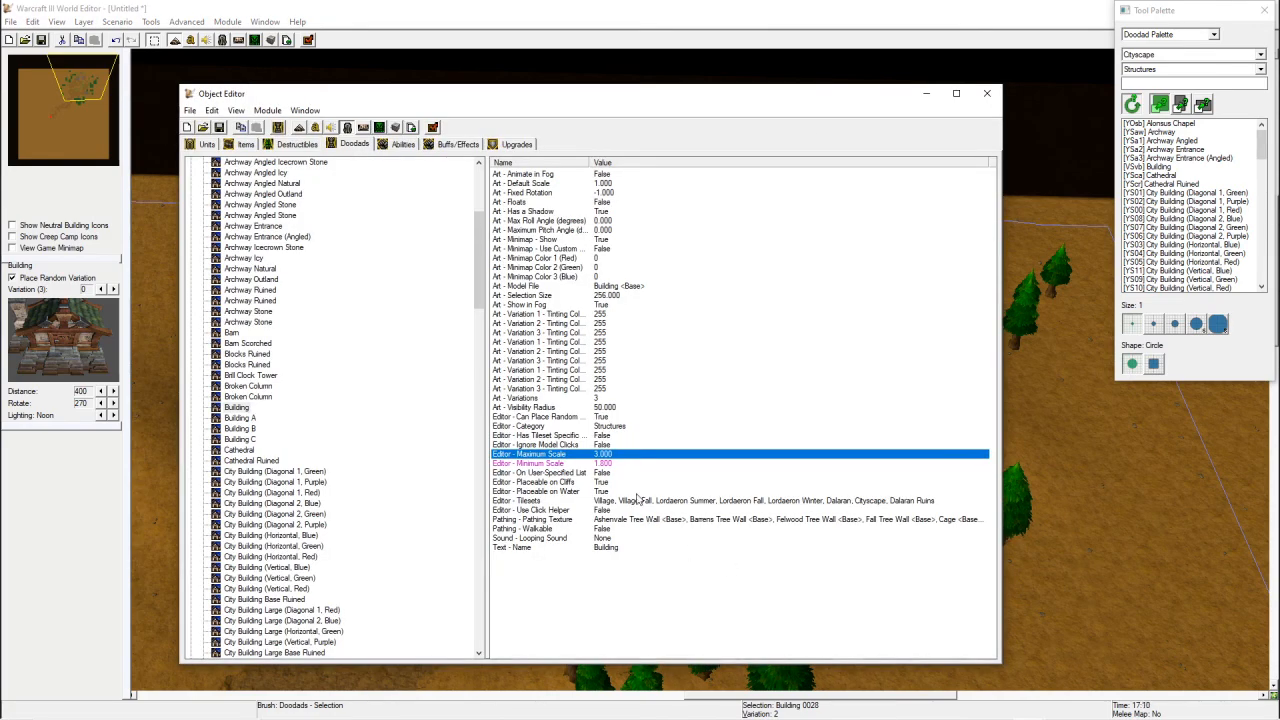
{"action": "double_click", "coordinate": [603, 465]}
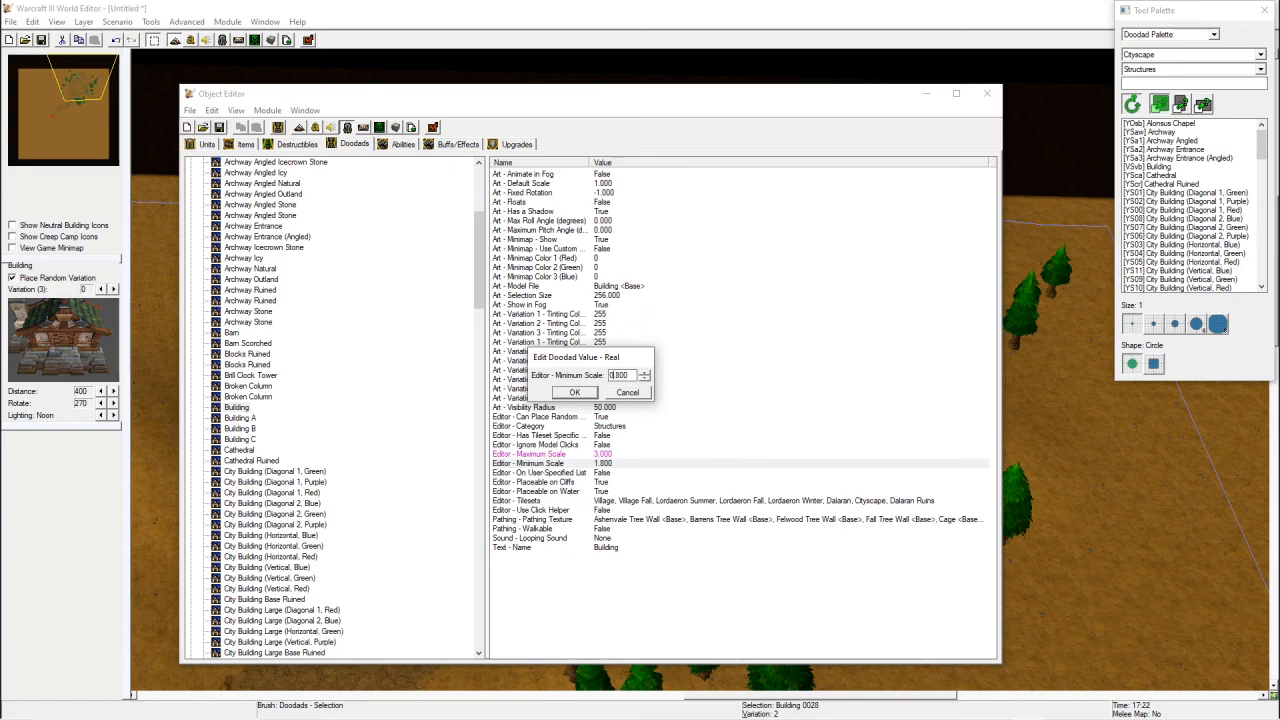
{"action": "key", "text": "Return"}
{"action": "left_click", "coordinate": [675, 28]}
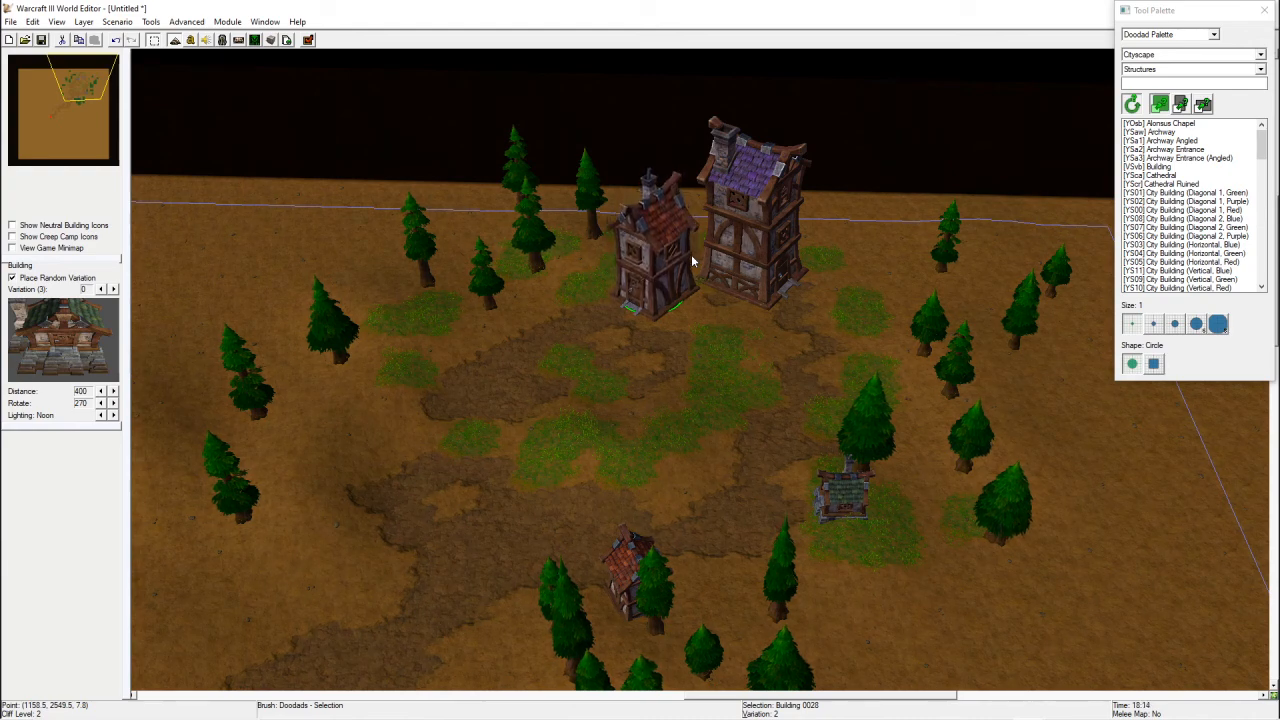
- Enlarge the green-roofed building on the clearing's eastern side and adjust its position slightly
{"action": "right_click_drag", "start_coordinate": [691, 254], "coordinate": [777, 466], "text": "ctrl"}
{"action": "scroll", "coordinate": [779, 450], "scroll_direction": "up", "scroll_amount": 3}
{"action": "left_click", "coordinate": [730, 316]}
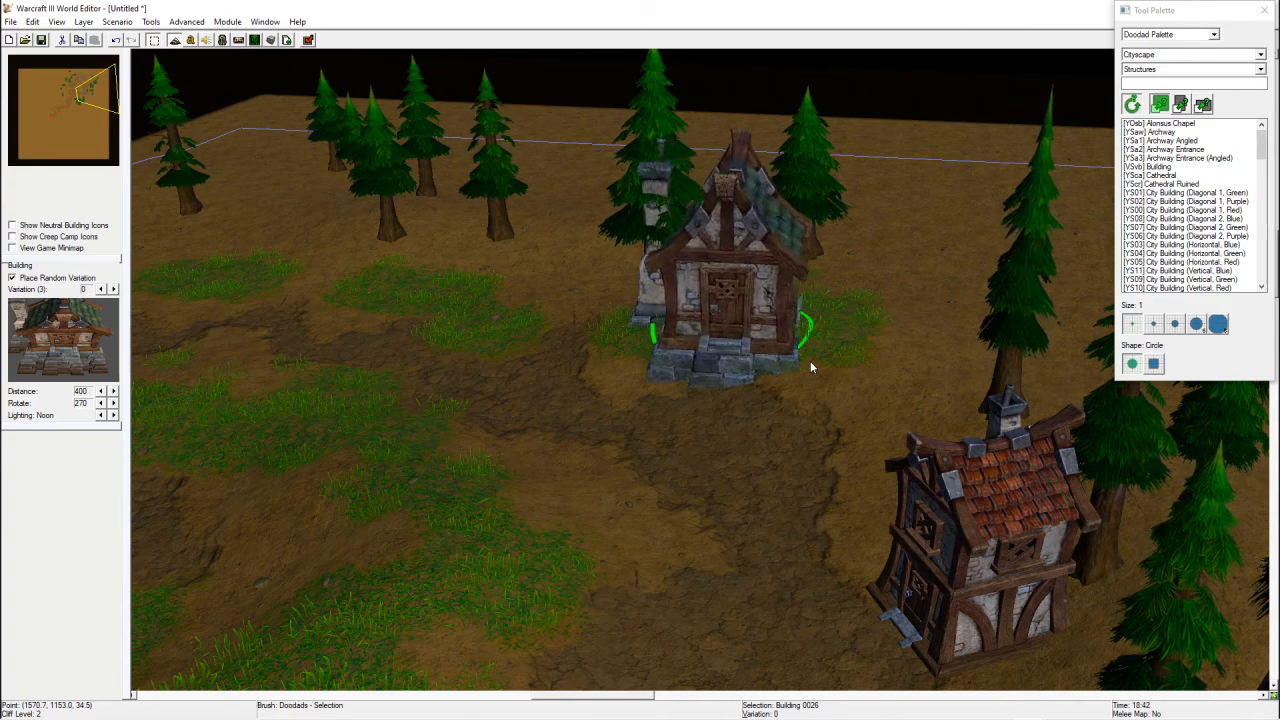
{"action": "right_click_drag", "start_coordinate": [810, 361], "coordinate": [562, 277], "text": "ctrl"}
{"action": "left_click_drag", "start_coordinate": [560, 280], "coordinate": [513, 372]}
- Enlarge the southern red-roofed building beside the trees to match the other village houses
{"action": "left_click", "coordinate": [826, 509]}
{"action": "right_click_drag", "start_coordinate": [958, 533], "coordinate": [922, 526], "text": "ctrl"}
{"action": "left_click", "coordinate": [922, 526]}
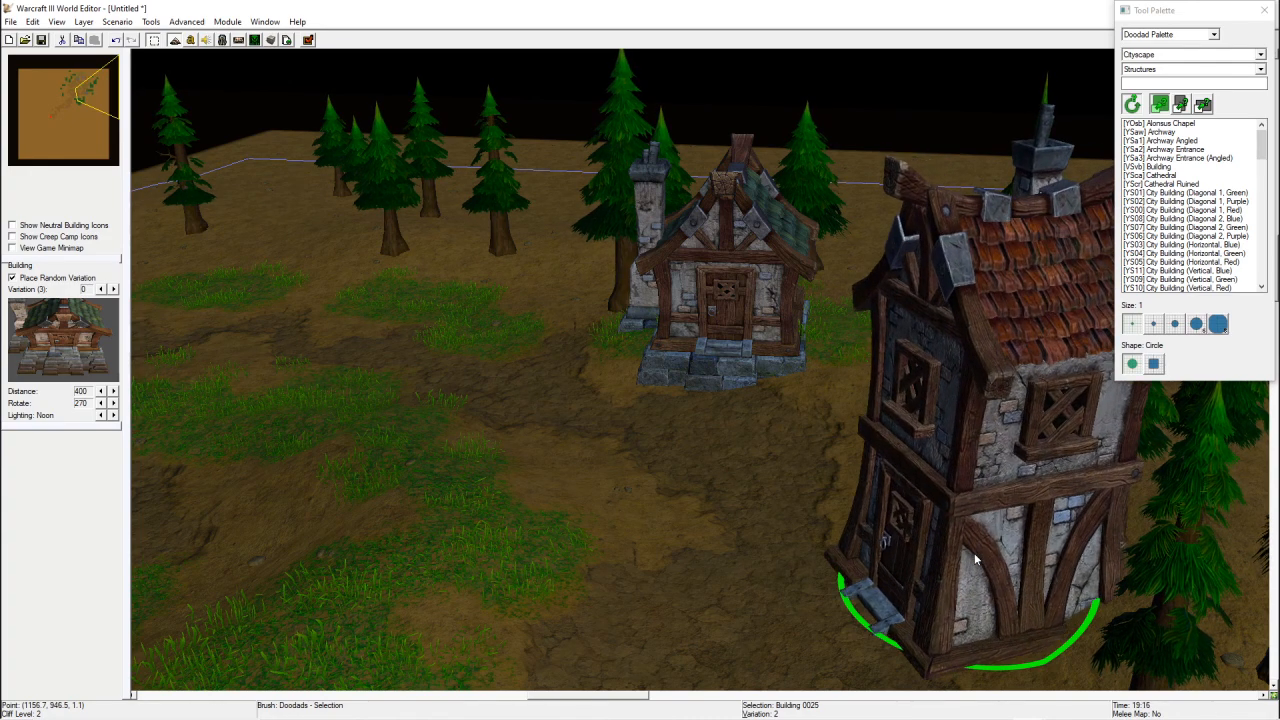
{"action": "left_click", "coordinate": [501, 617]}
{"action": "right_click_drag", "start_coordinate": [501, 617], "coordinate": [160, 630], "text": "ctrl"}
- Examine the enlarged red-roofed house and purple-roofed tower from several sides
{"action": "right_click_drag", "start_coordinate": [474, 443], "coordinate": [460, 265]}
{"action": "right_click_drag", "start_coordinate": [460, 265], "coordinate": [474, 357]}
{"action": "left_click", "coordinate": [474, 358]}
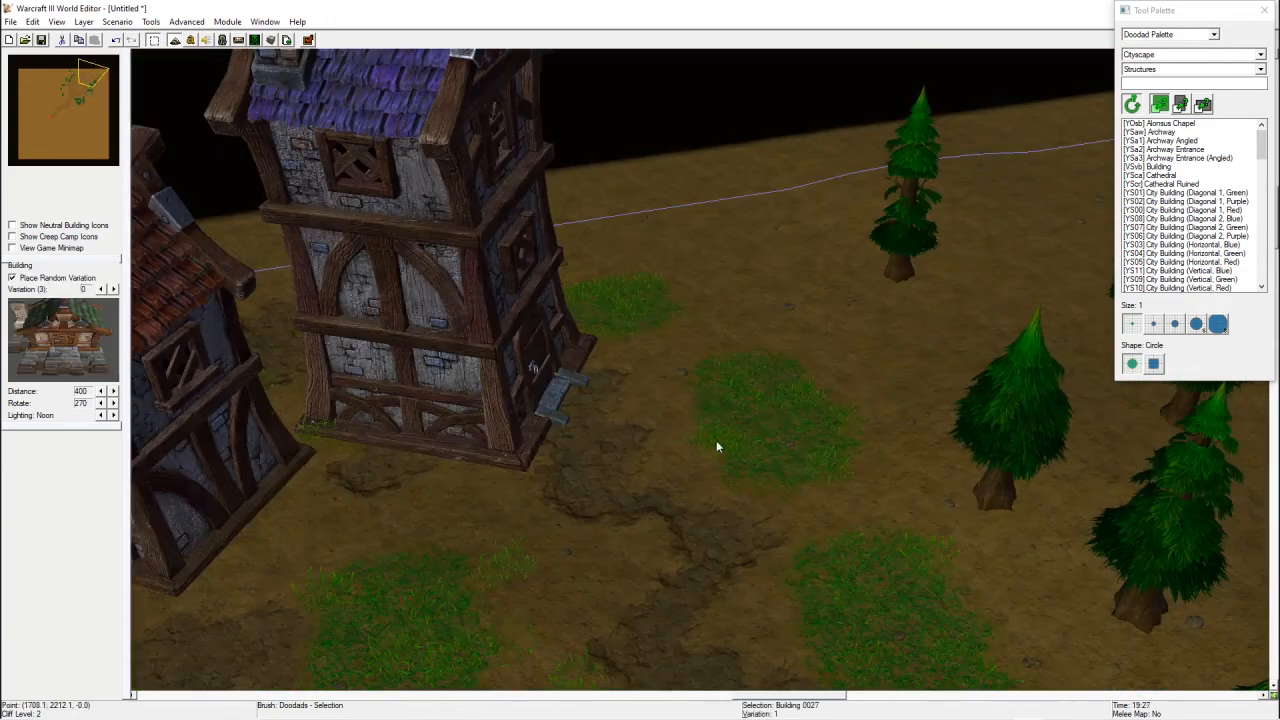
{"action": "right_click_drag", "start_coordinate": [716, 440], "coordinate": [927, 510], "text": "ctrl"}
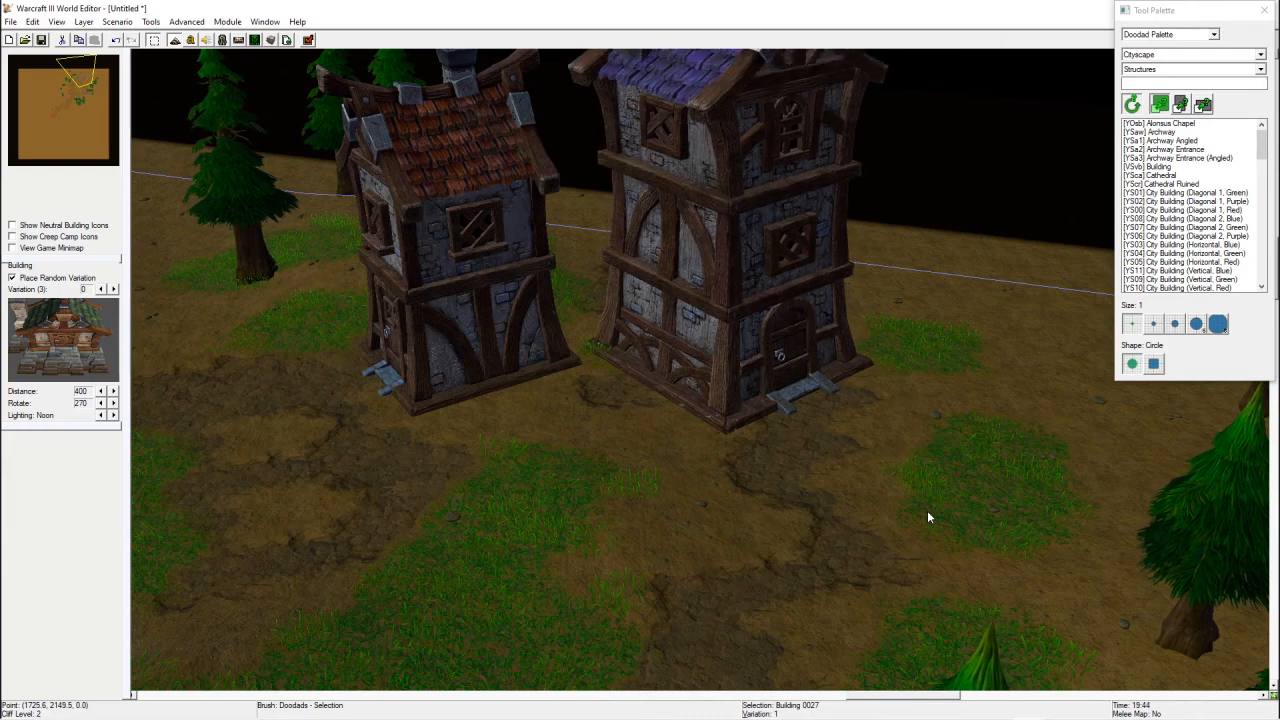
{"action": "left_click", "coordinate": [651, 608]}
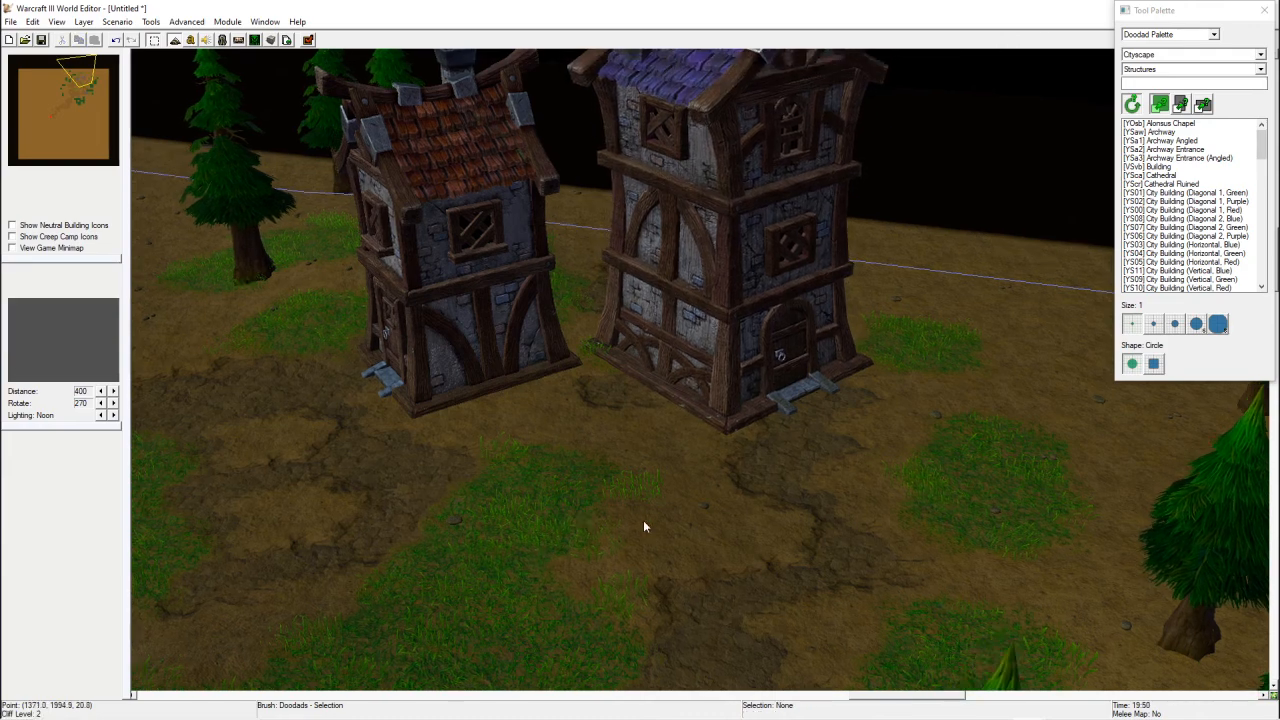
{"action": "right_click_drag", "start_coordinate": [646, 523], "coordinate": [893, 521], "text": "ctrl"}
{"action": "left_click", "coordinate": [745, 345]}
{"action": "left_click_drag", "start_coordinate": [926, 405], "coordinate": [1007, 467], "text": "ctrl"}
{"action": "left_click", "coordinate": [856, 583]}
{"action": "right_click_drag", "start_coordinate": [856, 583], "coordinate": [791, 469], "text": "ctrl"}
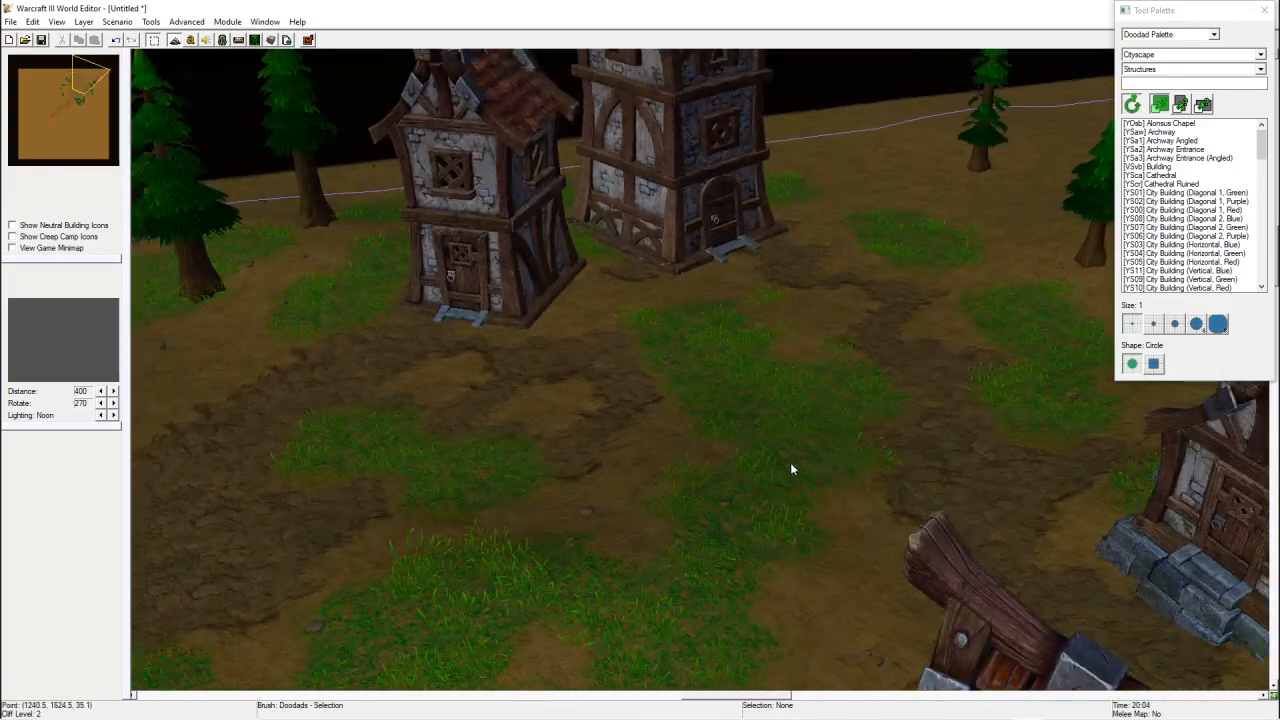
- Place Torch Glowing doodads from the Cityscape props beside the doors of the northern red-roofed house and the purple-roofed tower
{"action": "left_click", "coordinate": [1151, 72]}
{"action": "left_click", "coordinate": [1156, 129]}
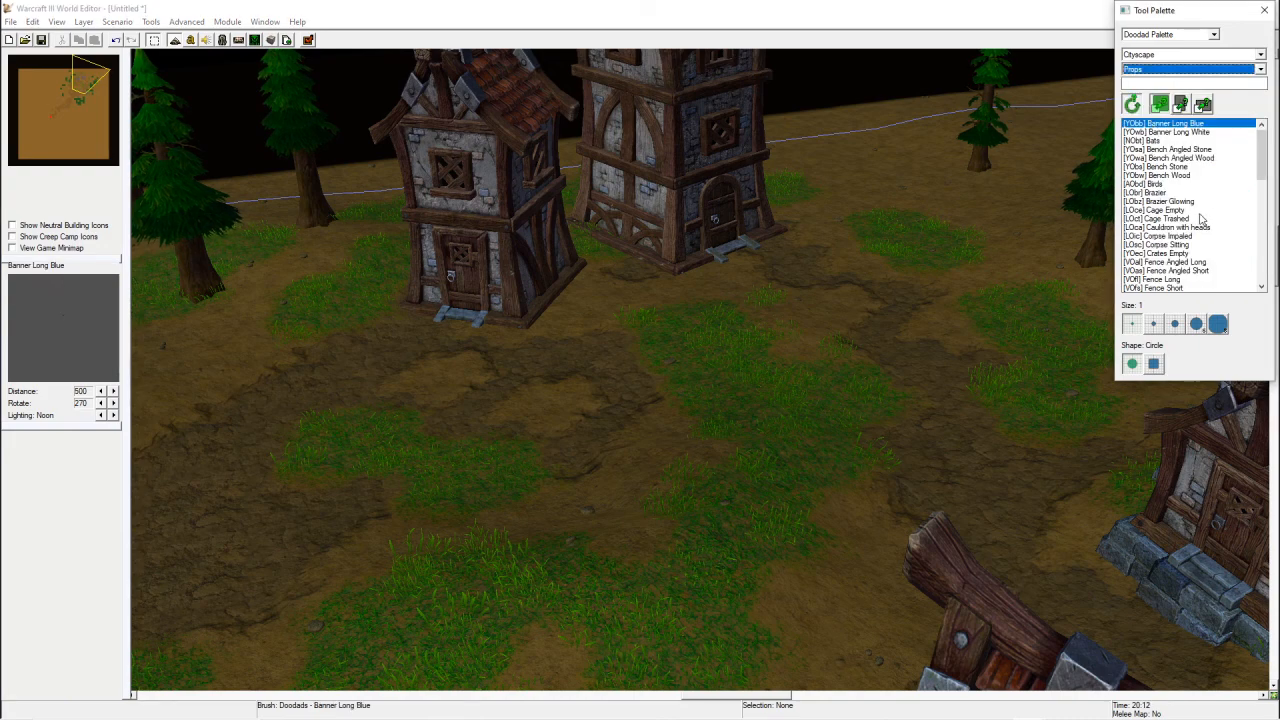
{"action": "scroll", "coordinate": [1201, 220], "scroll_direction": "down", "scroll_amount": 6}
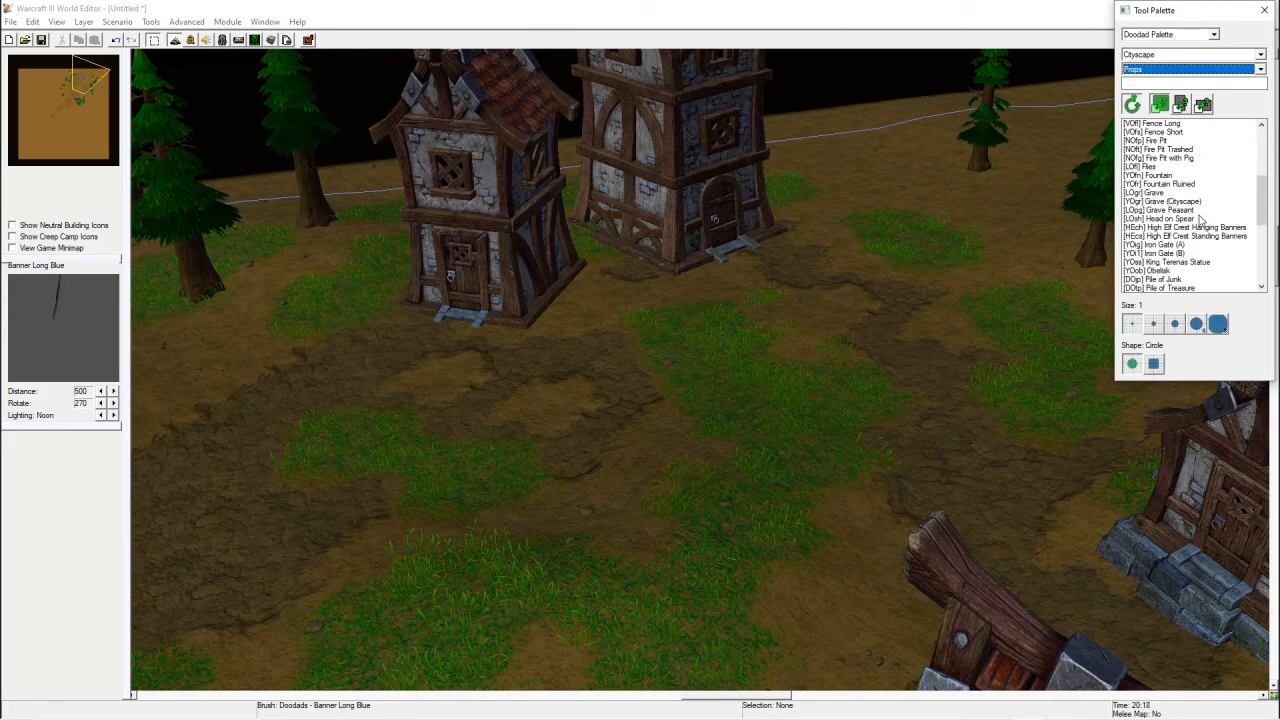
{"action": "scroll", "coordinate": [1201, 220], "scroll_direction": "down", "scroll_amount": 9}
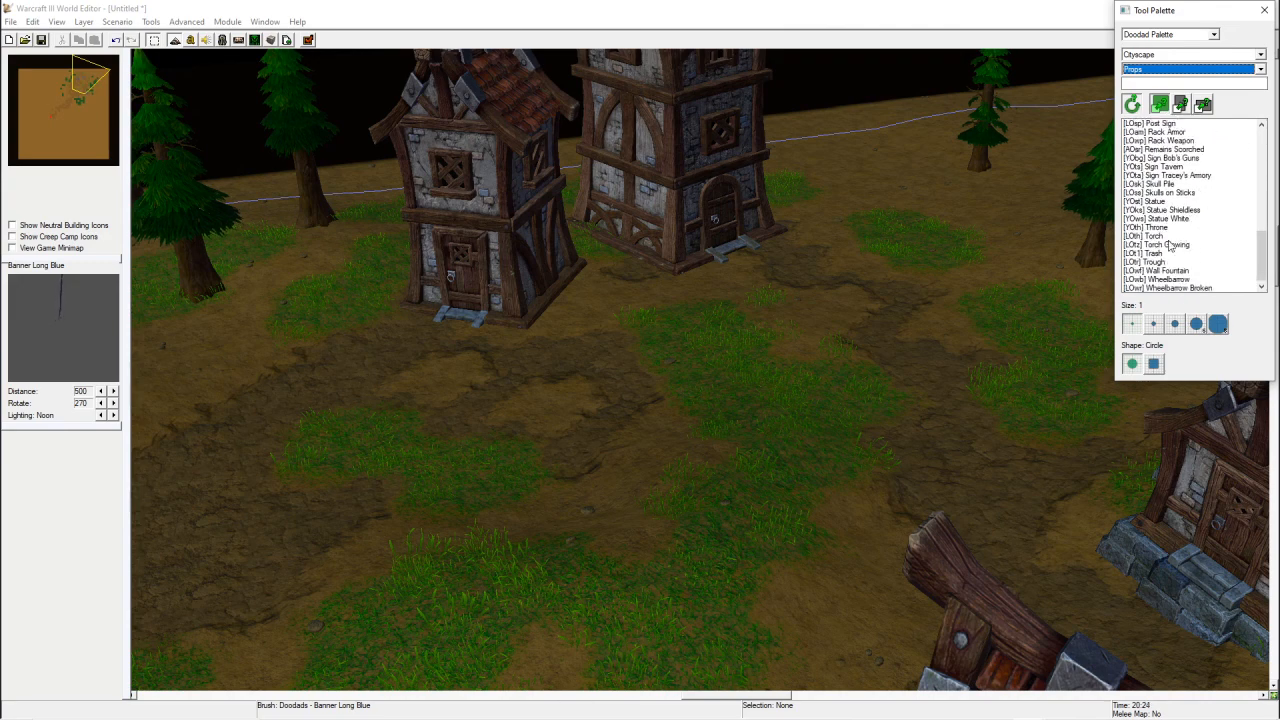
{"action": "left_click", "coordinate": [1159, 245]}
{"action": "left_click", "coordinate": [505, 342]}
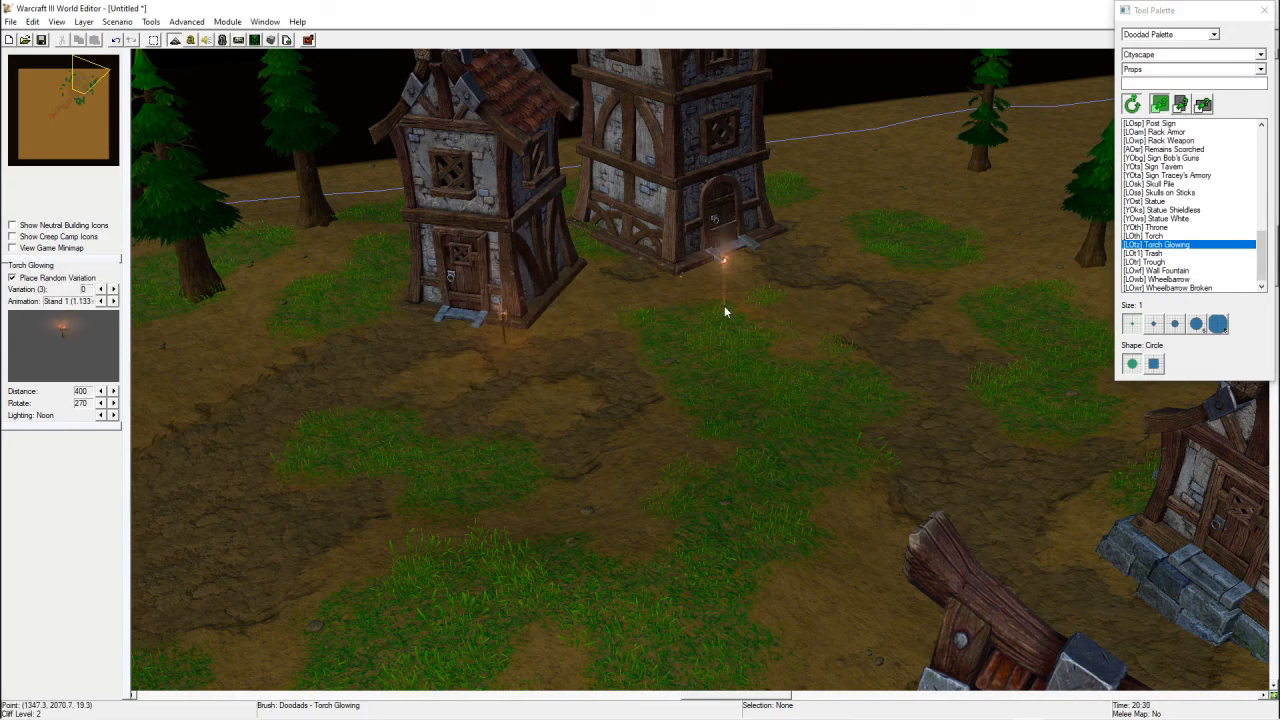
{"action": "left_click", "coordinate": [705, 273]}
{"action": "right_click_drag", "start_coordinate": [868, 400], "coordinate": [796, 285]}
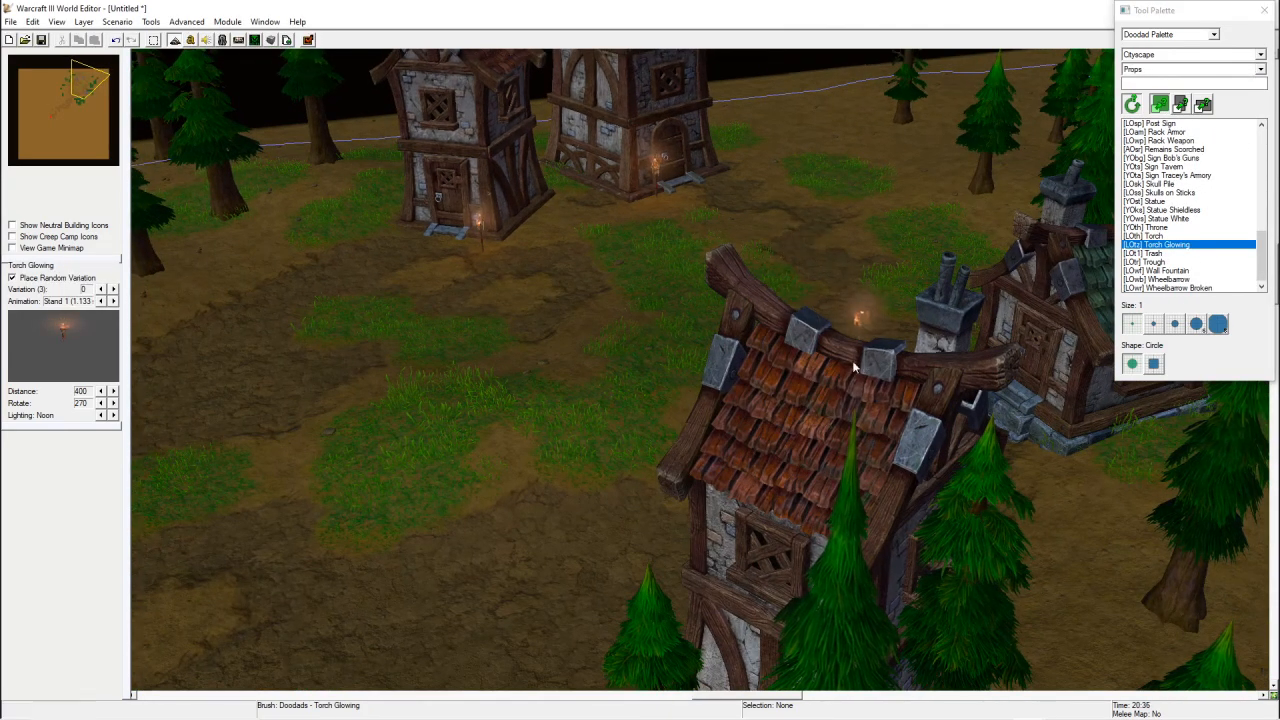
- Place additional Torch Glowing doodads across the village clearing, near the green-roofed house and the central grass patches
{"action": "right_click_drag", "start_coordinate": [853, 361], "coordinate": [1150, 440], "text": "ctrl"}
{"action": "left_click", "coordinate": [766, 348]}
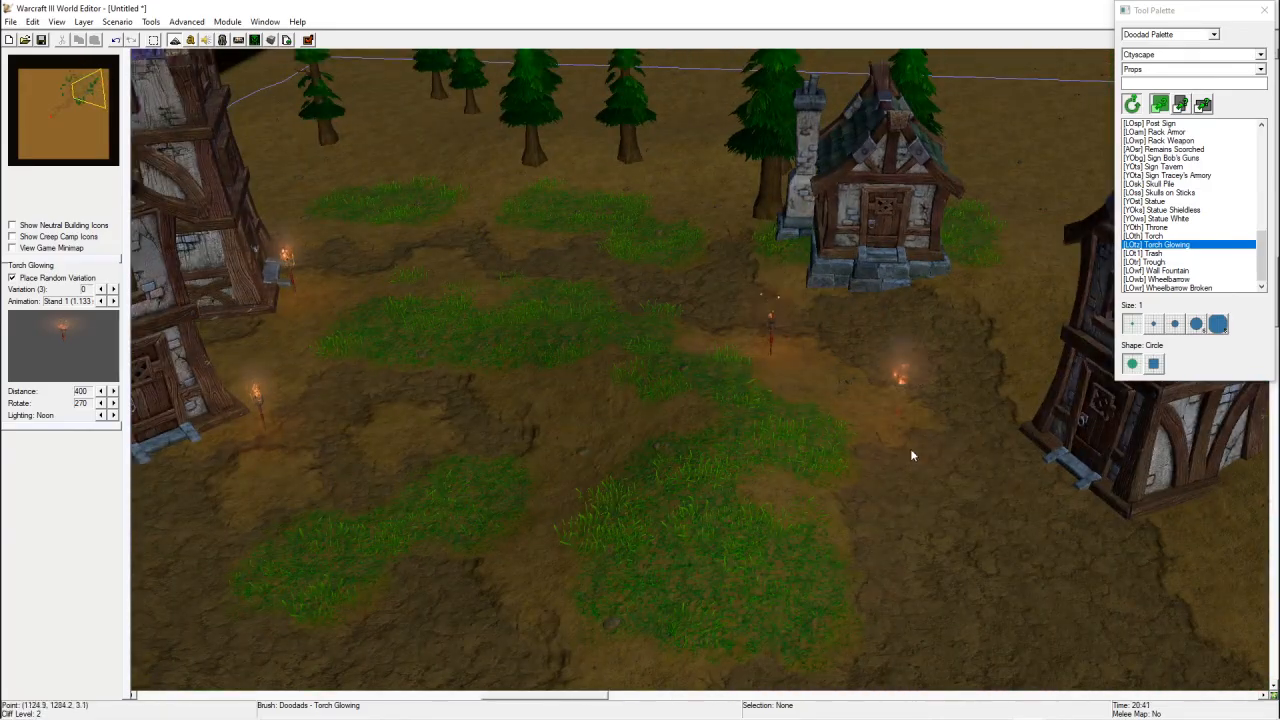
{"action": "right_click_drag", "start_coordinate": [910, 448], "coordinate": [838, 350]}
{"action": "left_click", "coordinate": [742, 470]}
{"action": "right_click_drag", "start_coordinate": [790, 500], "coordinate": [1026, 398]}
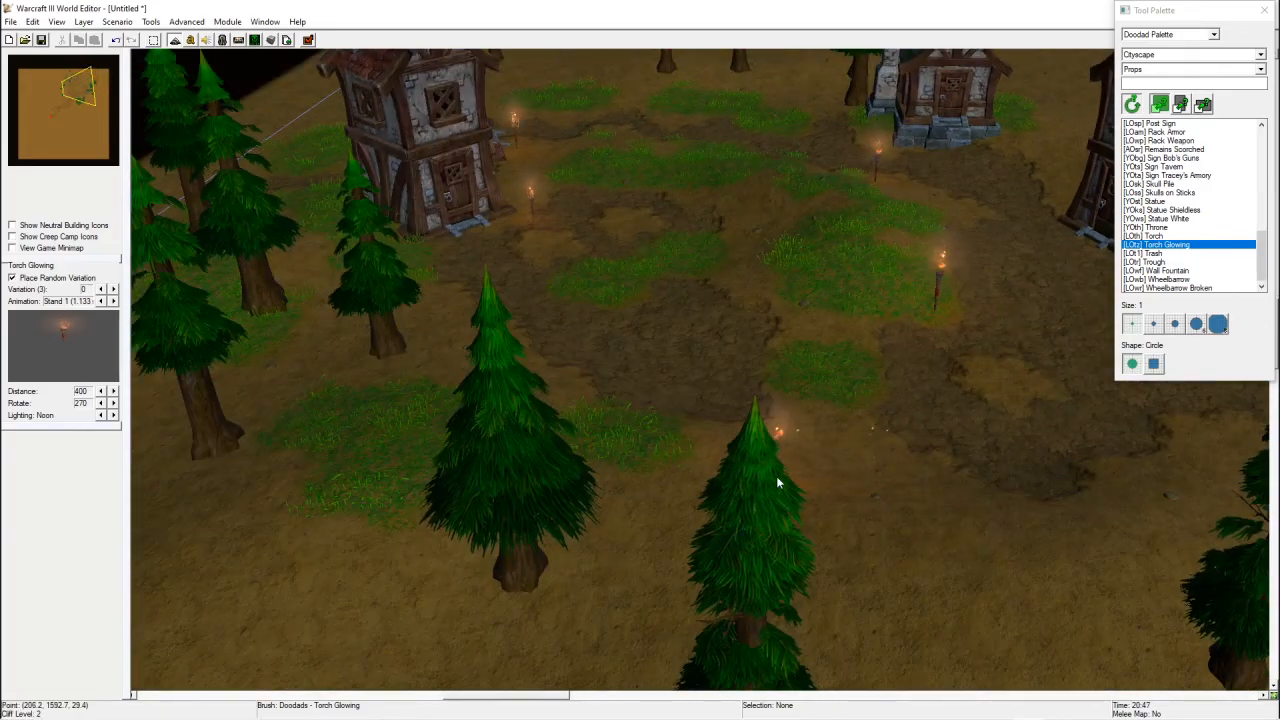
- Place Torch Glowing doodads along the dirt path between the village and the hero, then leave doodad placement
{"action": "scroll", "coordinate": [883, 501], "scroll_direction": "down", "scroll_amount": 6}
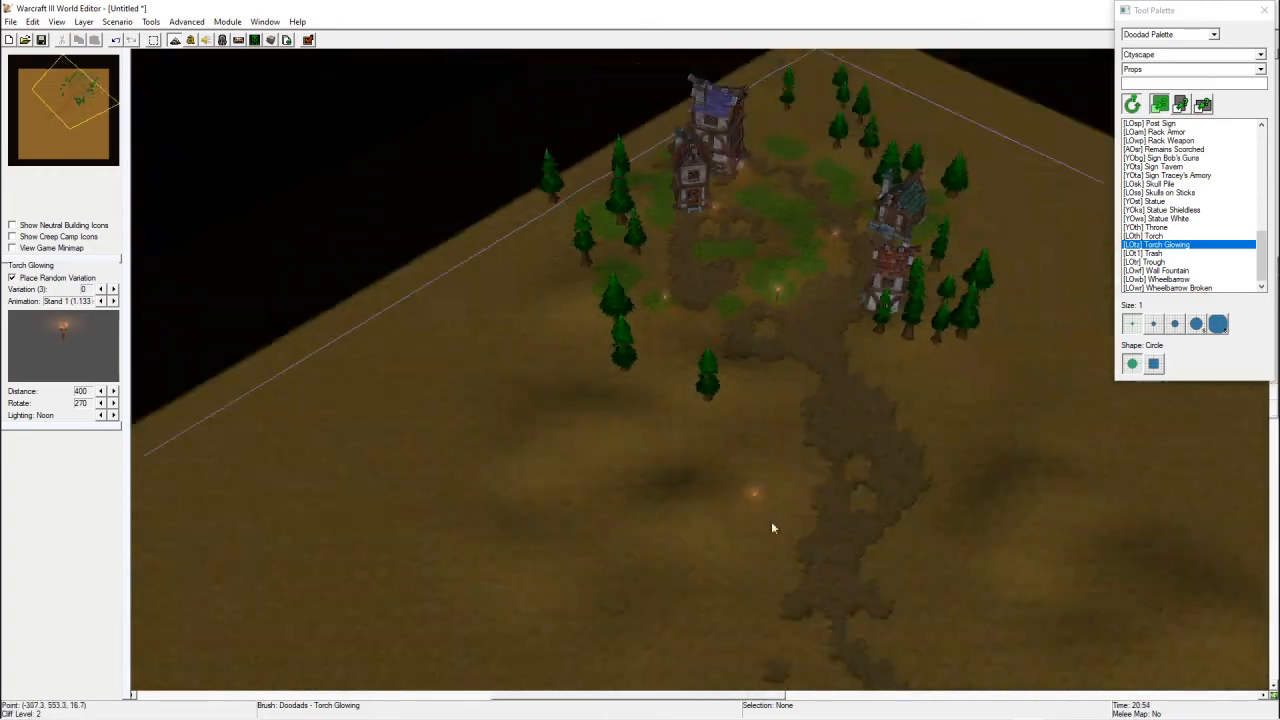
{"action": "scroll", "coordinate": [771, 522], "scroll_direction": "up", "scroll_amount": 6}
{"action": "mouse_move", "coordinate": [800, 105]}
{"action": "right_mouse_down"}
{"action": "mouse_move", "coordinate": [410, 208]}
{"action": "mouse_move", "coordinate": [918, 282]}
{"action": "right_mouse_up"}
{"action": "key", "text": "Escape"}
- Examine the hero and the torchlit dirt path from several distances and angles
{"action": "mouse_move", "coordinate": [190, 320]}
{"action": "right_mouse_down", "text": "ctrl"}
{"action": "mouse_move", "coordinate": [346, 327]}
{"action": "mouse_move", "coordinate": [768, 389]}
{"action": "right_mouse_up", "text": "ctrl"}
{"action": "scroll", "coordinate": [767, 395], "scroll_direction": "down", "scroll_amount": 4}
{"action": "right_click_drag", "start_coordinate": [729, 443], "coordinate": [608, 534]}
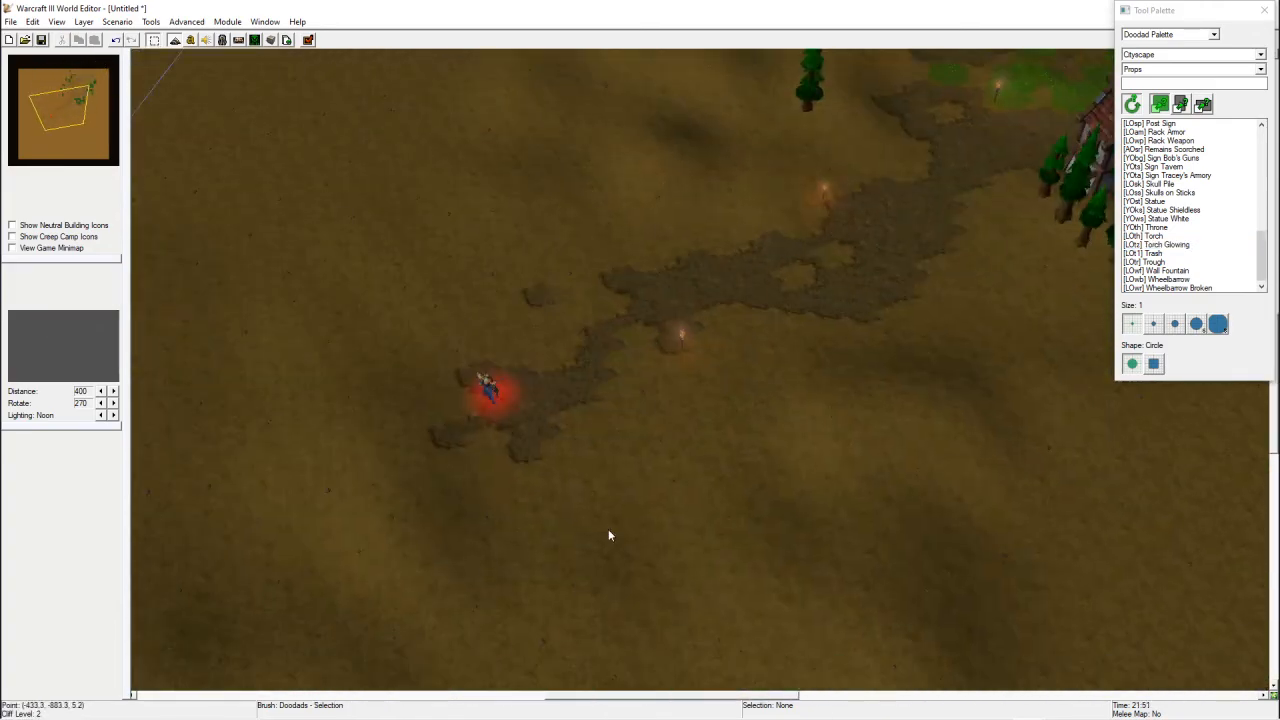
{"action": "right_click_drag", "start_coordinate": [545, 443], "coordinate": [640, 443]}
{"action": "scroll", "coordinate": [657, 443], "scroll_direction": "up", "scroll_amount": 2}
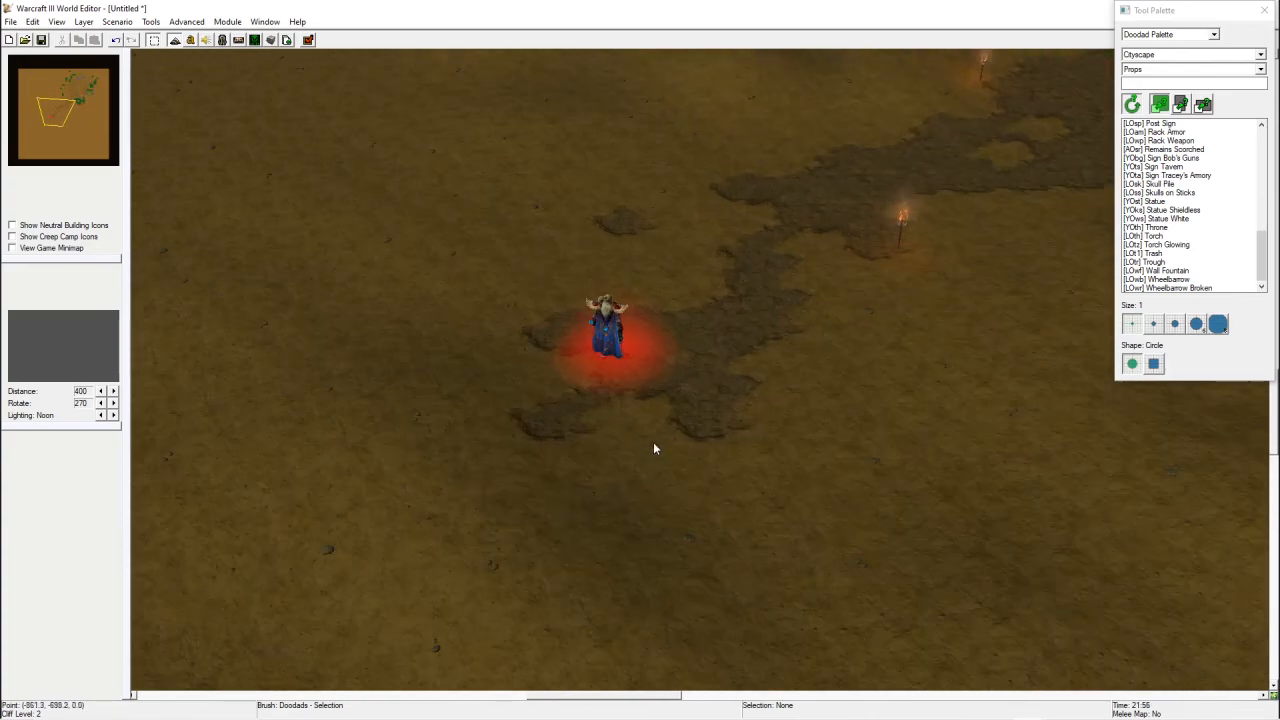
{"action": "scroll", "coordinate": [816, 435], "scroll_direction": "up", "scroll_amount": 1}
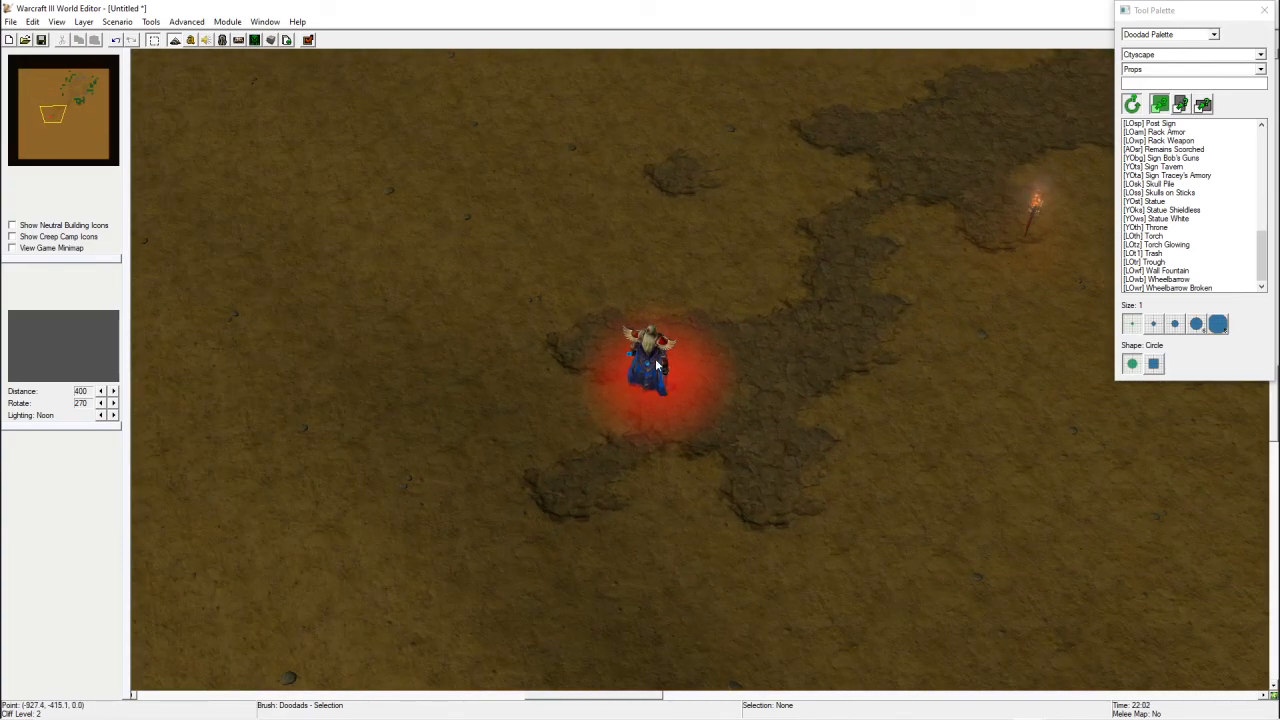
{"action": "right_click_drag", "start_coordinate": [697, 438], "coordinate": [873, 419]}
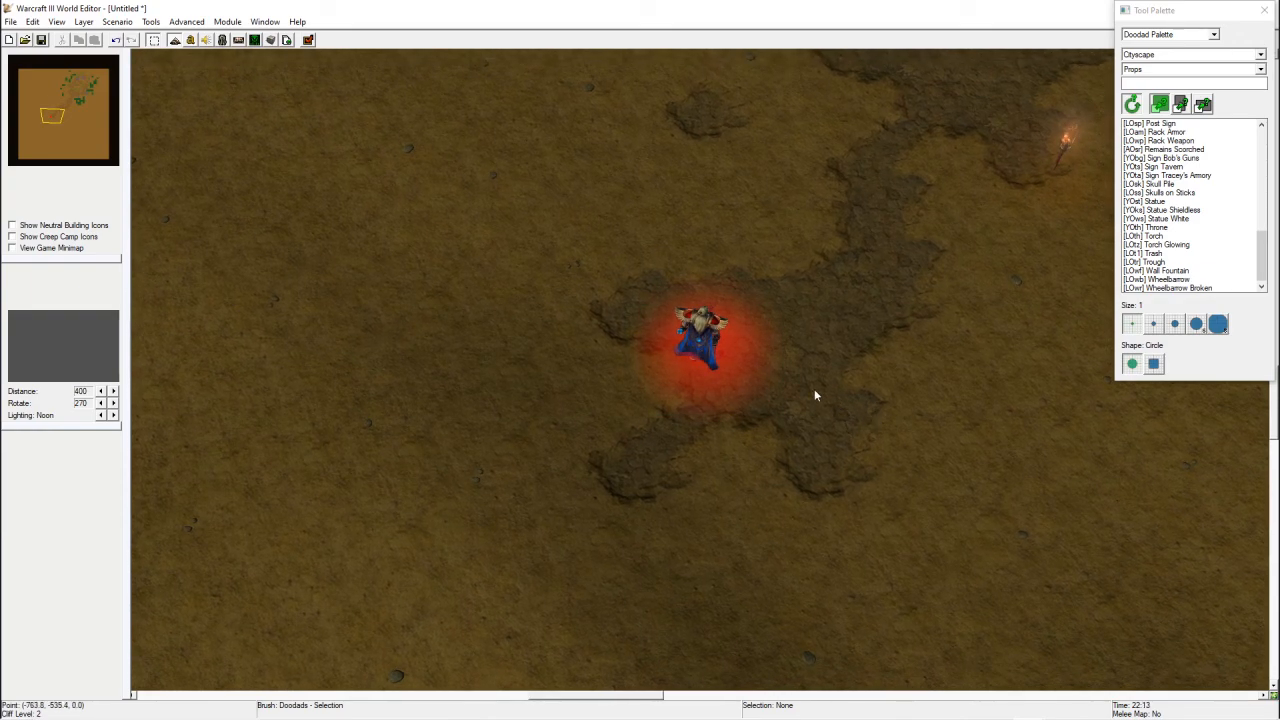
{"action": "scroll", "coordinate": [808, 364], "scroll_direction": "down", "scroll_amount": 1}
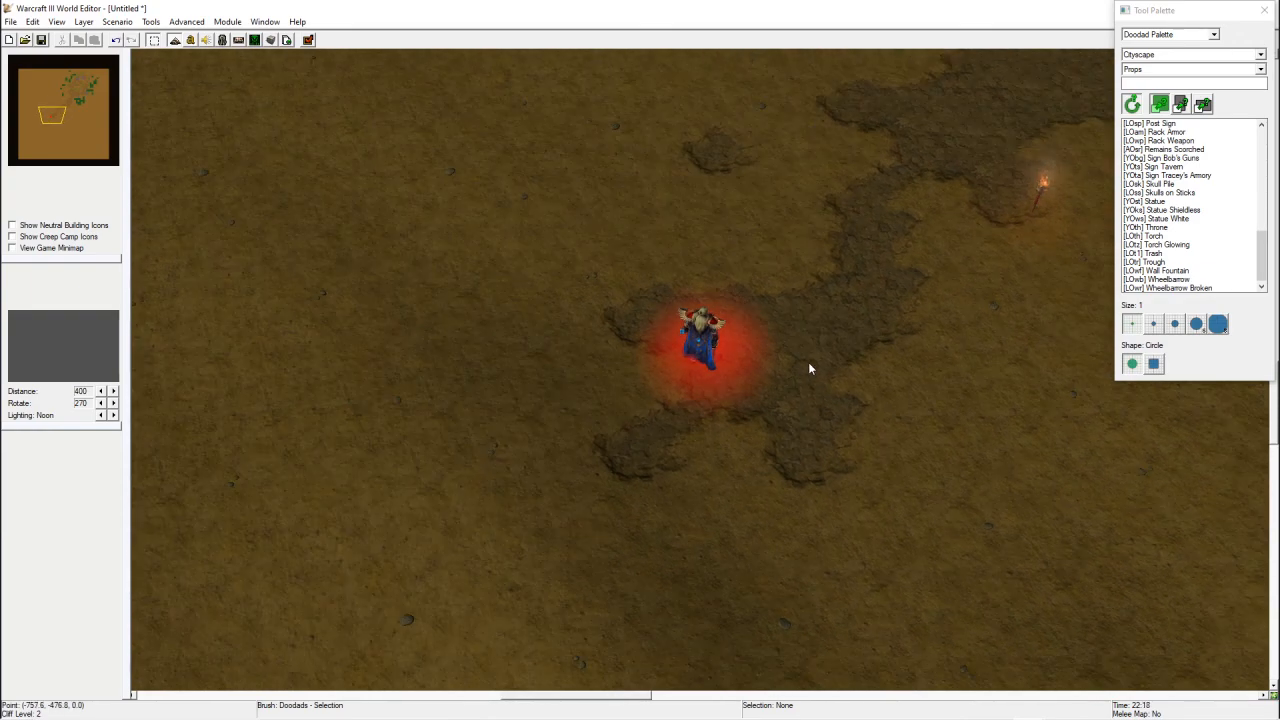
- Restore the default game view, frame the hero from slightly farther away, and create a camera from that view
{"action": "right_click_drag", "start_coordinate": [799, 381], "coordinate": [520, 118], "text": "ctrl"}
{"action": "key", "text": "ctrl+shift+c"}
{"action": "right_click_drag", "start_coordinate": [838, 499], "coordinate": [460, 189], "text": "ctrl"}
{"action": "key", "text": "ctrl+shift+c"}
{"action": "scroll", "coordinate": [684, 372], "scroll_direction": "down", "scroll_amount": 5}
{"action": "scroll", "coordinate": [683, 376], "scroll_direction": "up", "scroll_amount": 4}
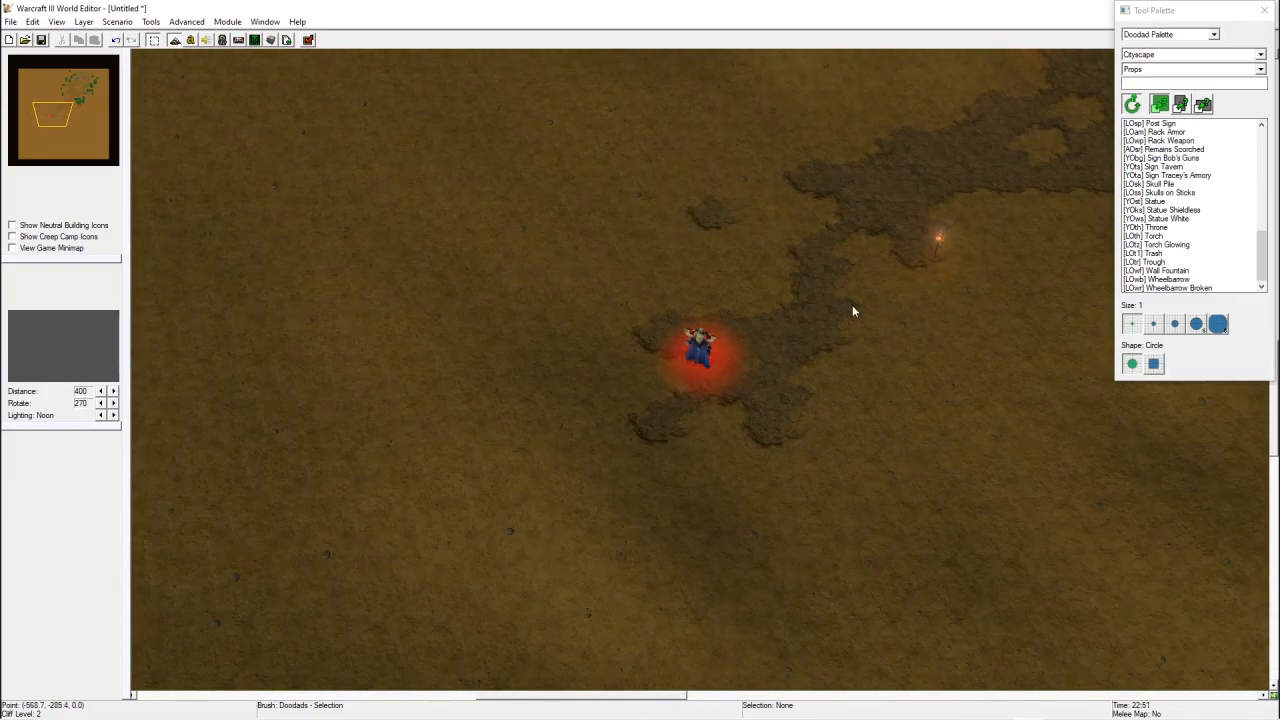
{"action": "left_click", "coordinate": [1240, 47]}
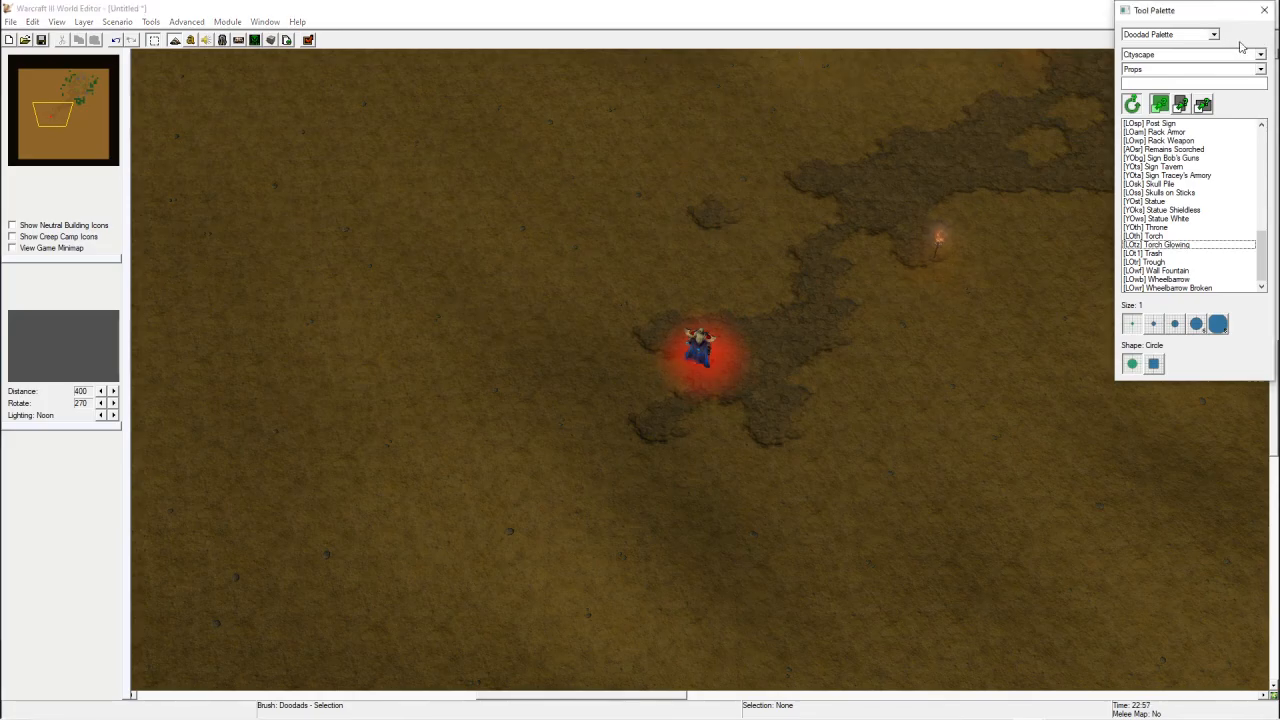
{"action": "key", "text": "c"}
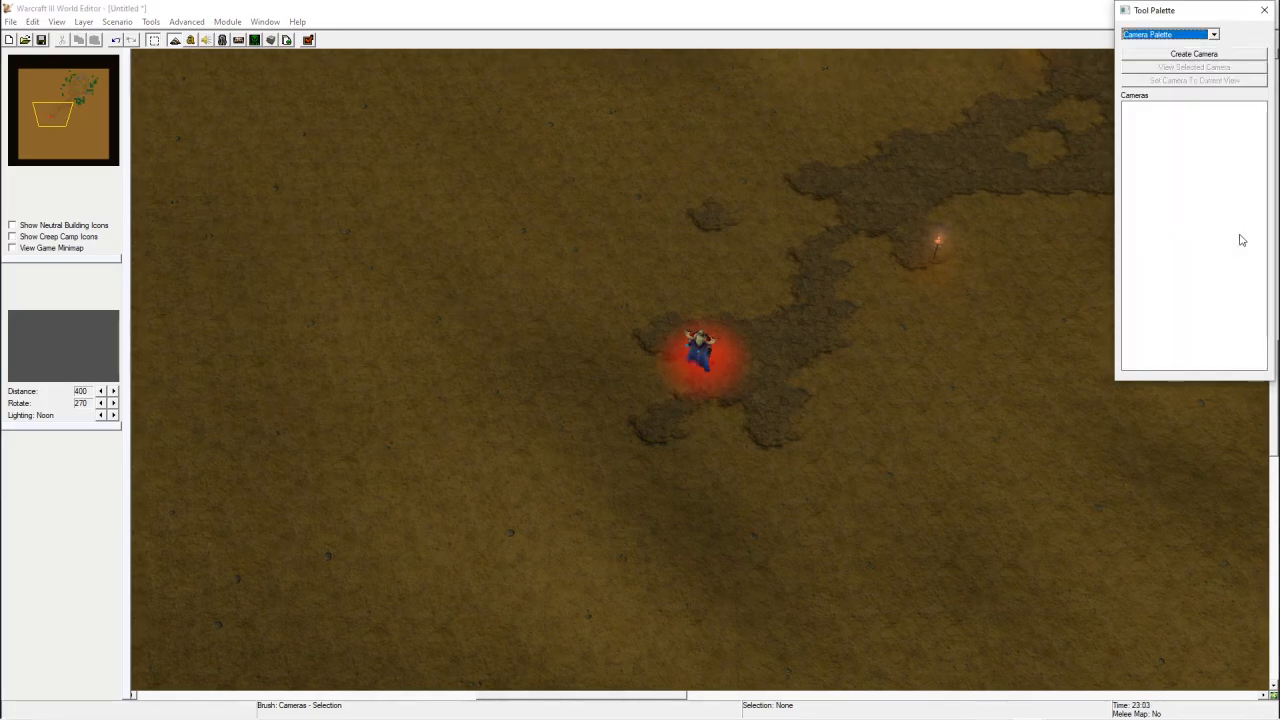
{"action": "left_click", "coordinate": [1166, 56]}
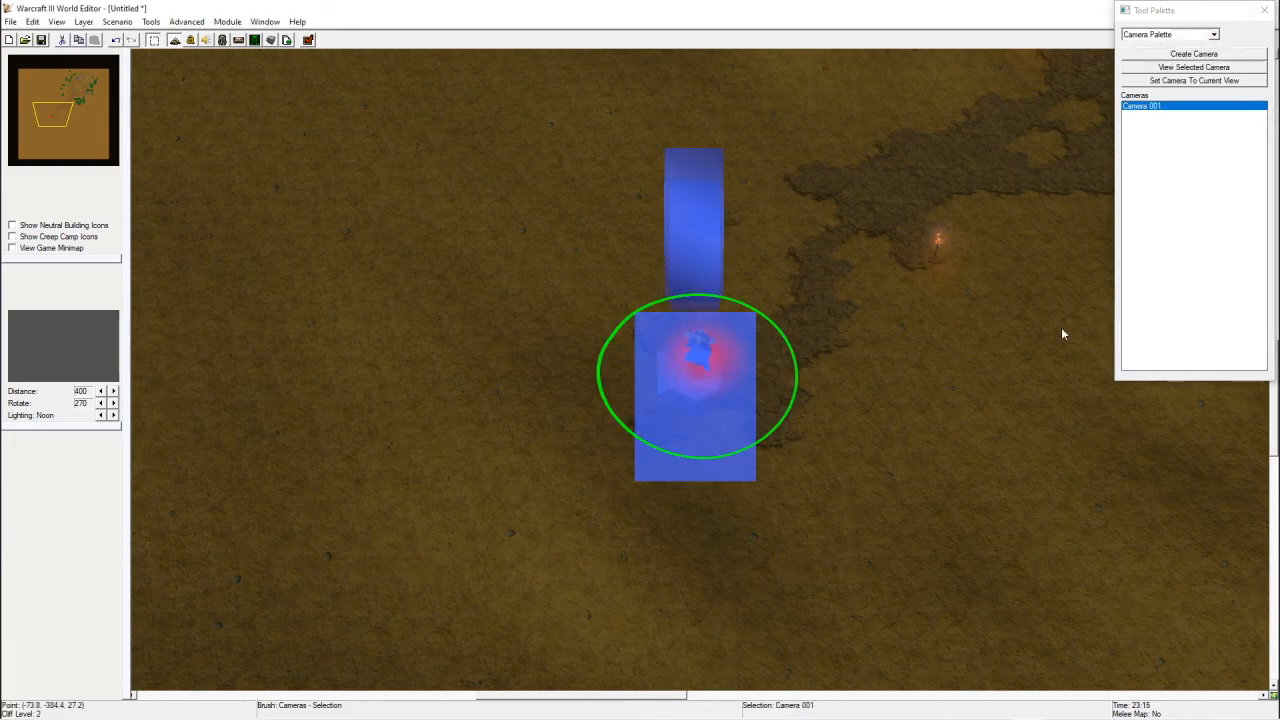
- Rename the new camera to PlayerCam in its properties
{"action": "right_click", "coordinate": [1149, 107]}
{"action": "left_click", "coordinate": [1152, 117]}
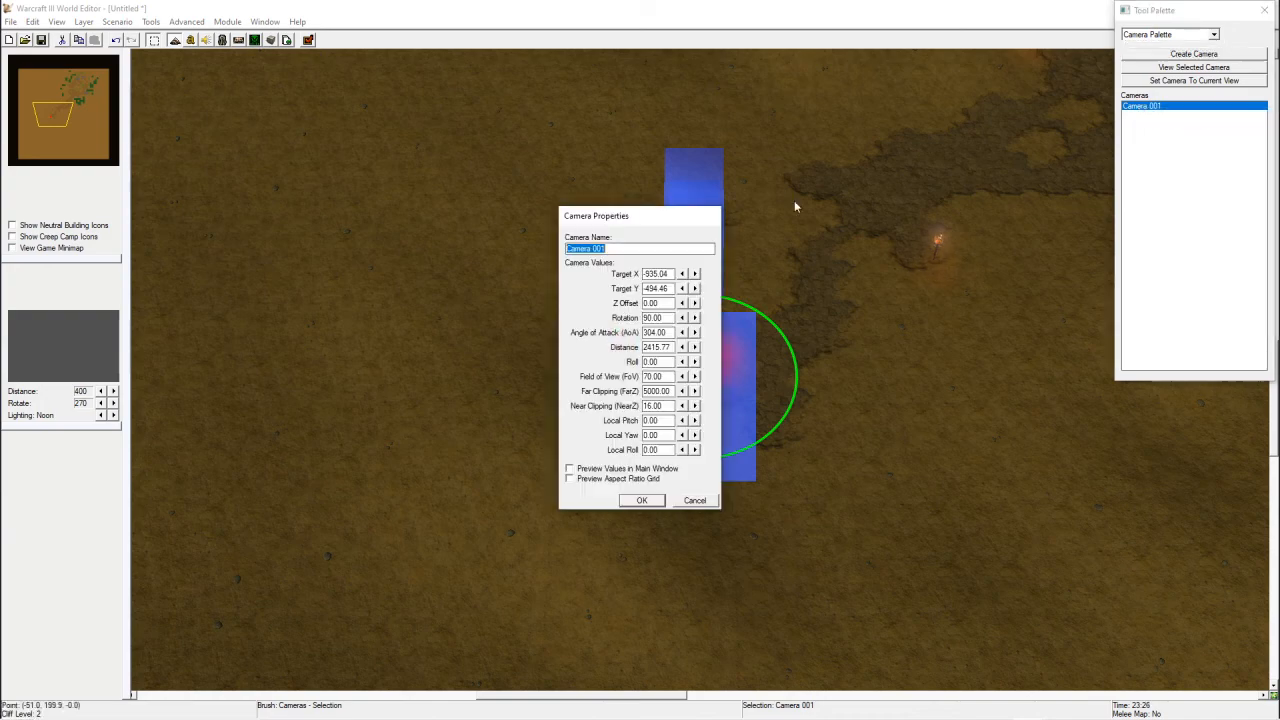
{"action": "key", "text": "BackSpace"}
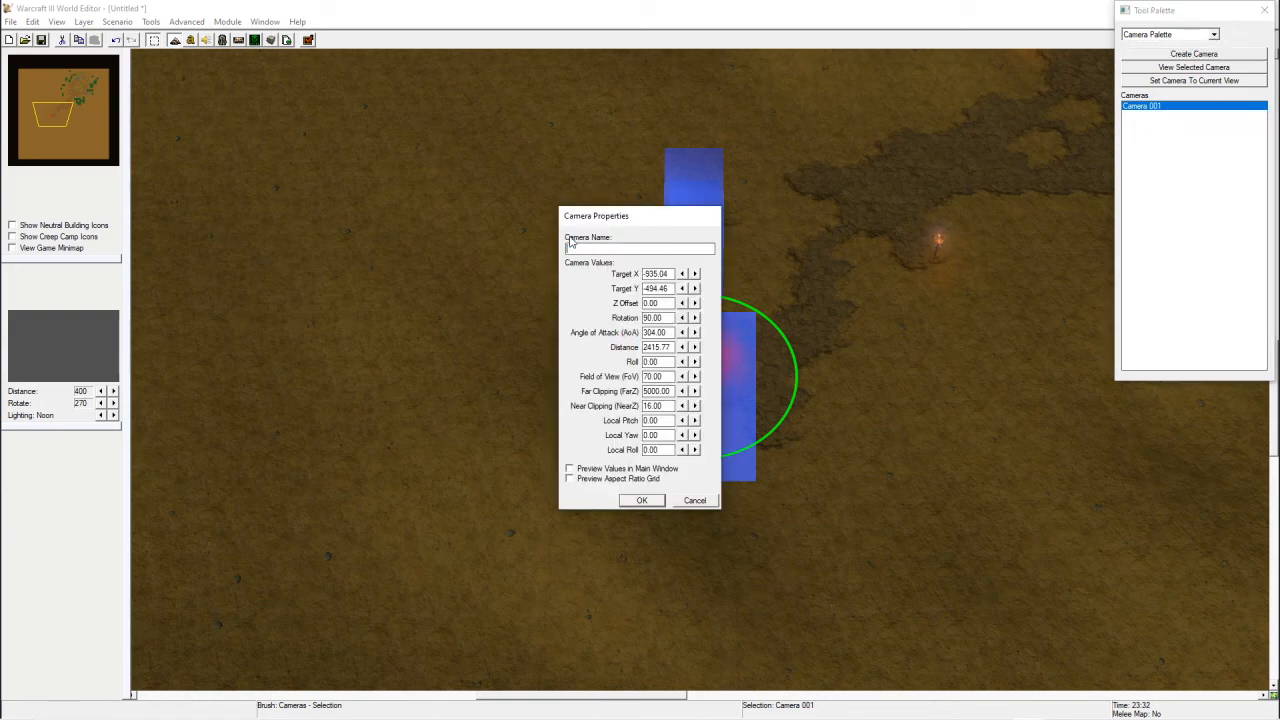
{"action": "type", "text": "PlayerCam"}
{"action": "key", "text": "Return"}
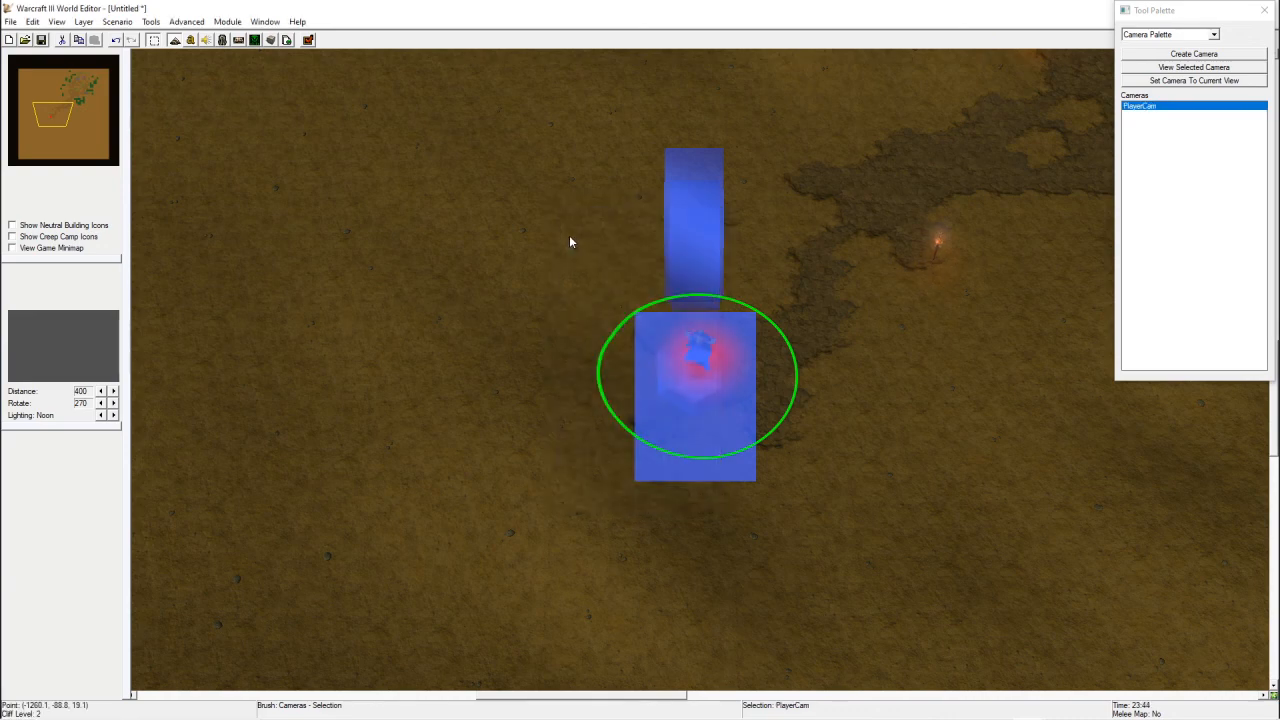
- Open the Trigger Editor and review the event and melee game actions of the Melee Initialization trigger
{"action": "left_click", "coordinate": [190, 40]}
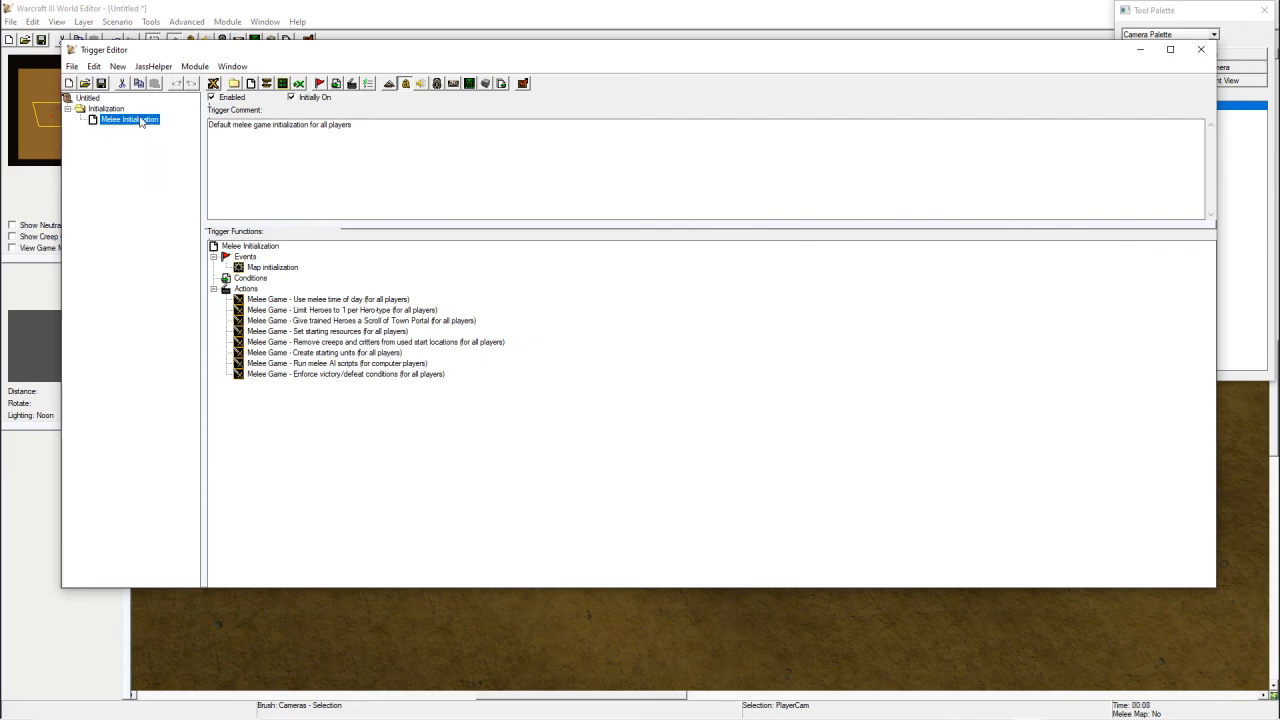
{"action": "left_click", "coordinate": [279, 268]}
{"action": "left_click", "coordinate": [299, 300]}
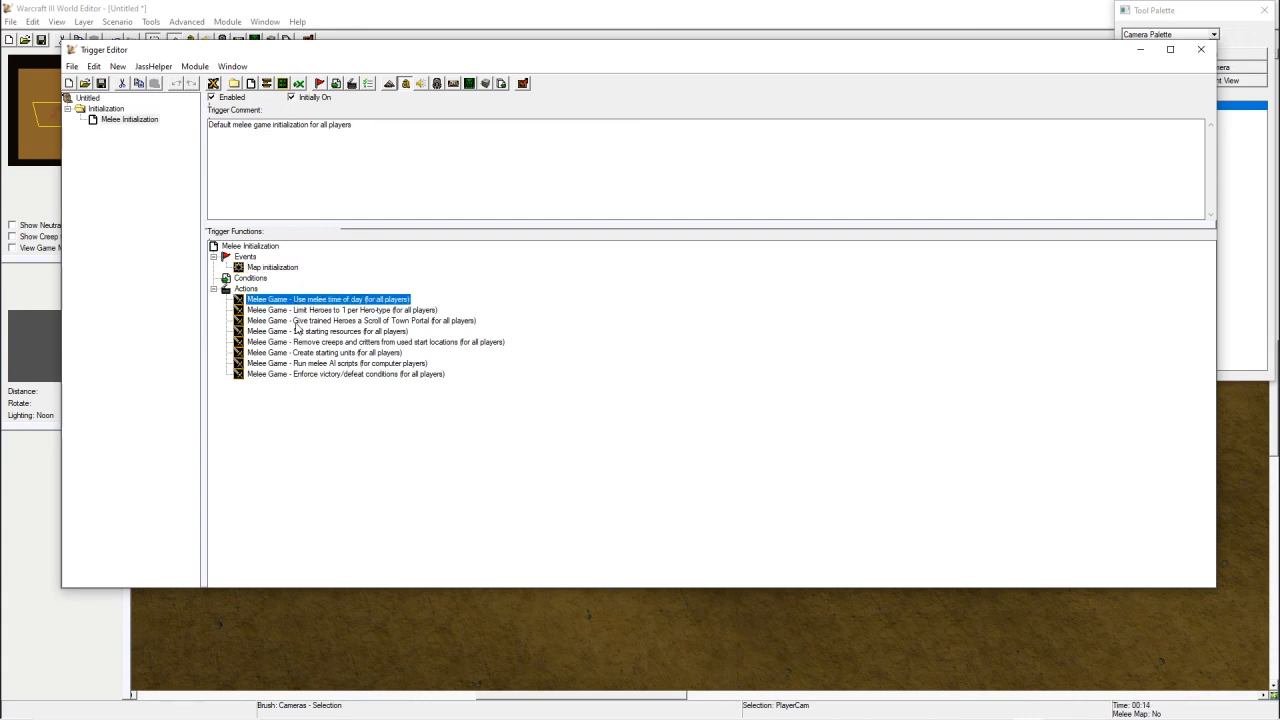
{"action": "left_click", "coordinate": [293, 311]}
{"action": "left_click", "coordinate": [290, 321]}
{"action": "left_click", "coordinate": [287, 331]}
{"action": "left_click", "coordinate": [284, 342]}
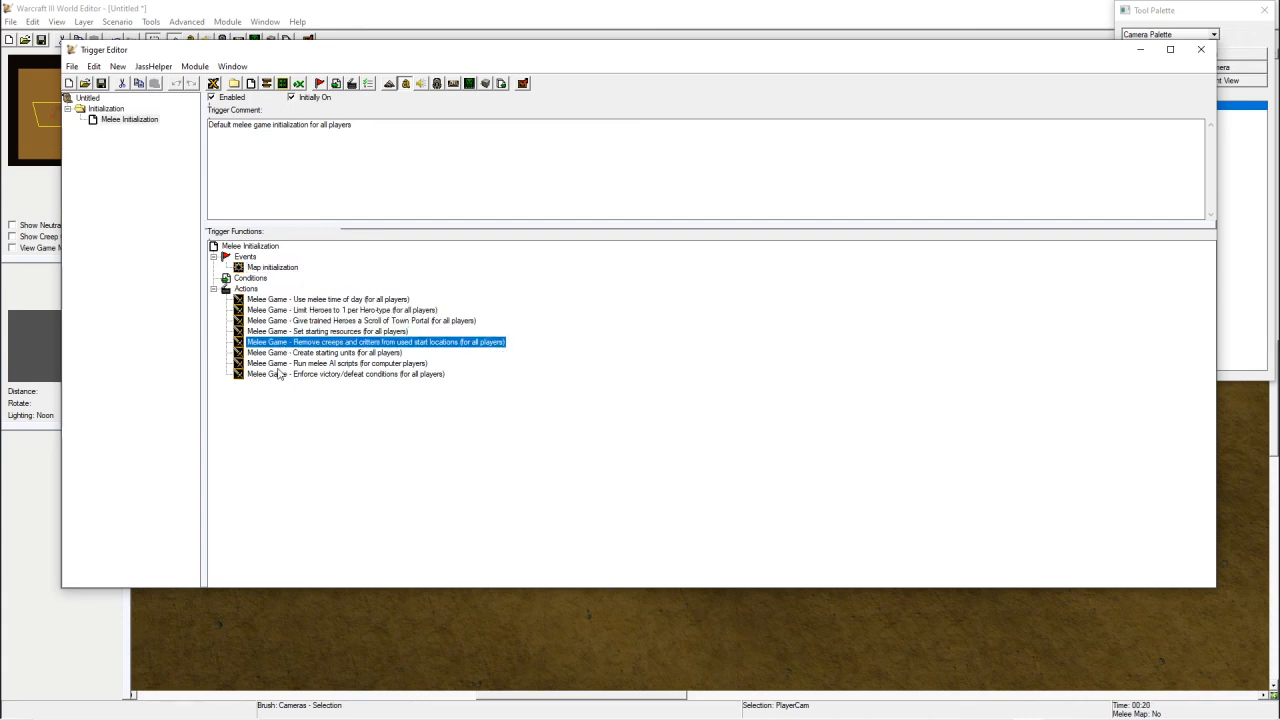
{"action": "left_click", "coordinate": [279, 365]}
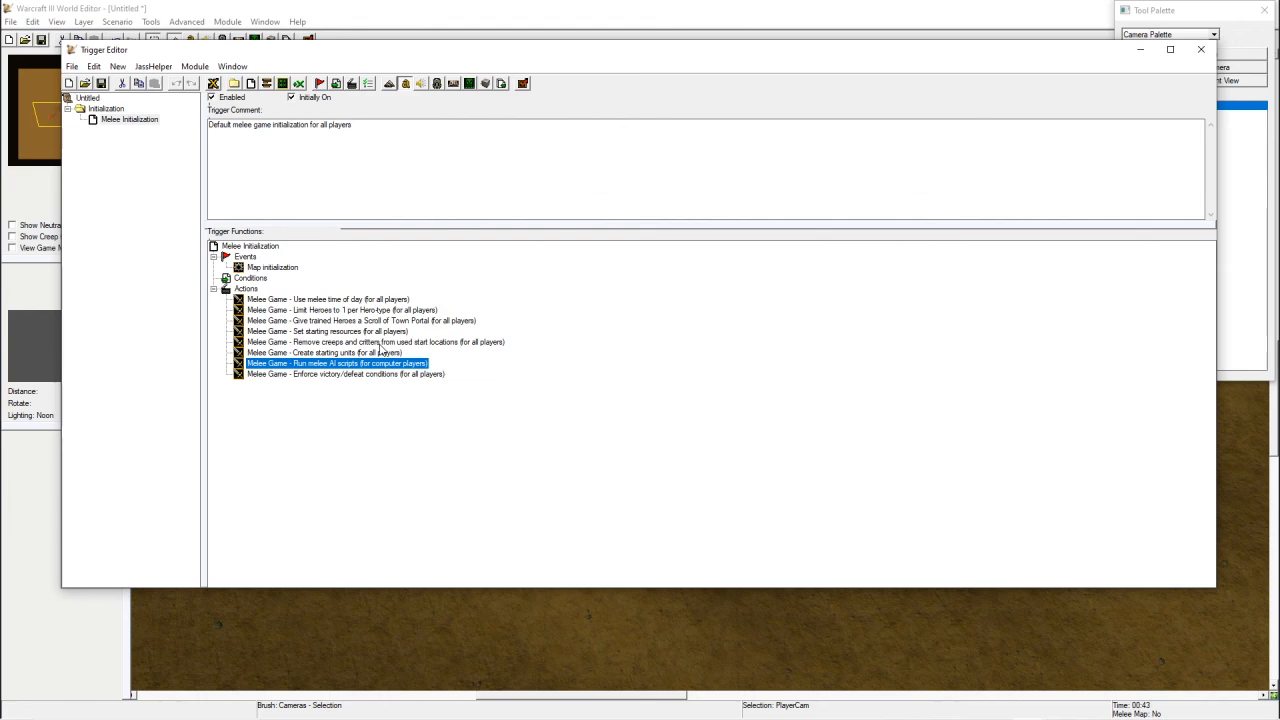
{"action": "left_click", "coordinate": [353, 311]}
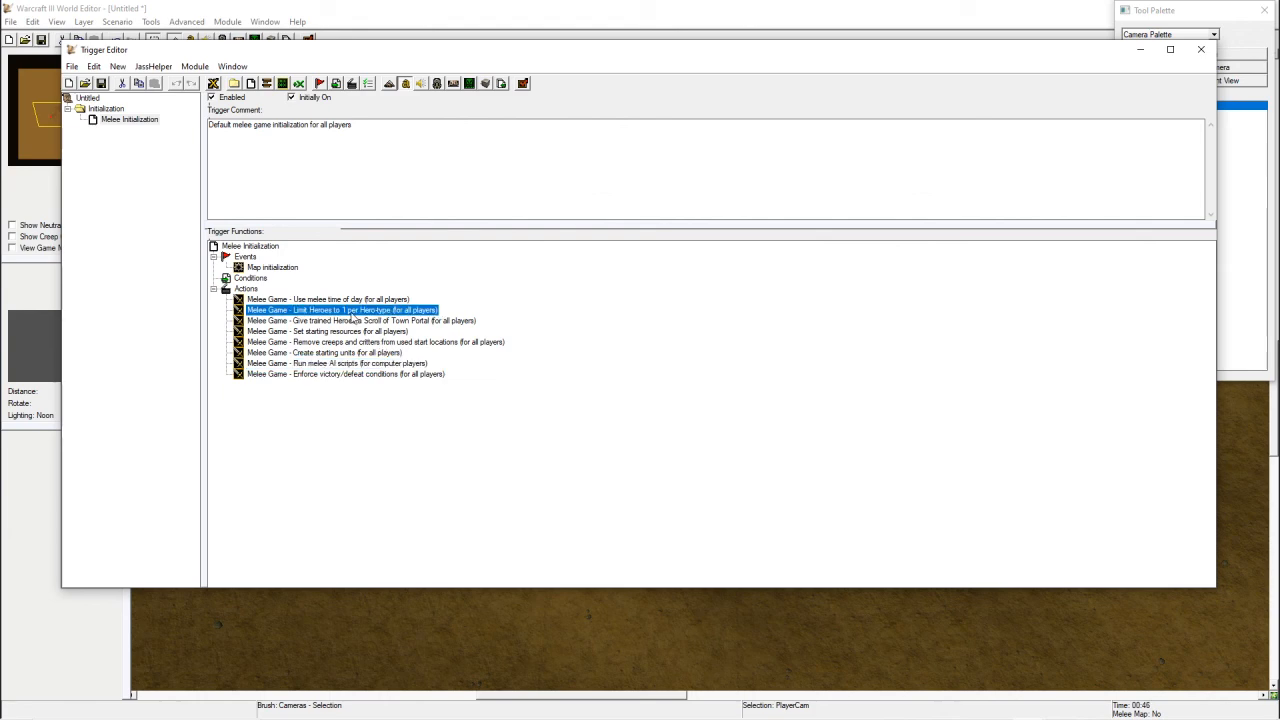
{"action": "left_click", "coordinate": [341, 374]}
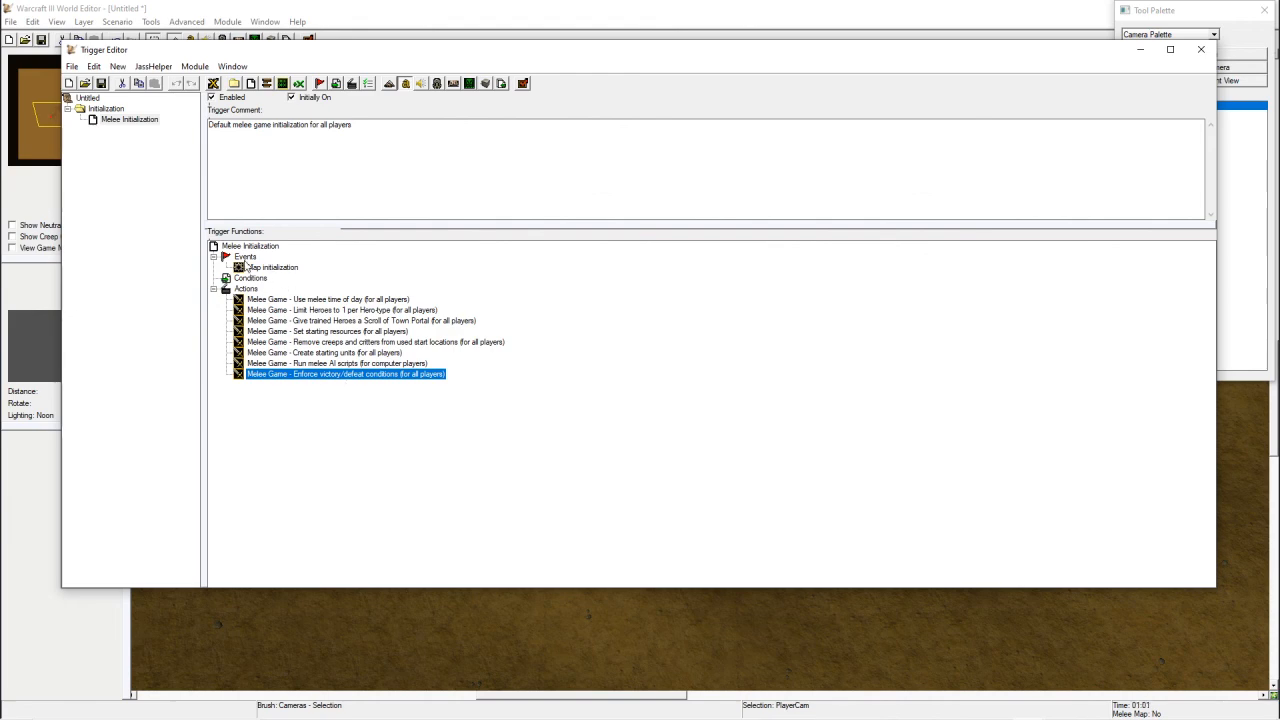
{"action": "left_click", "coordinate": [246, 269]}
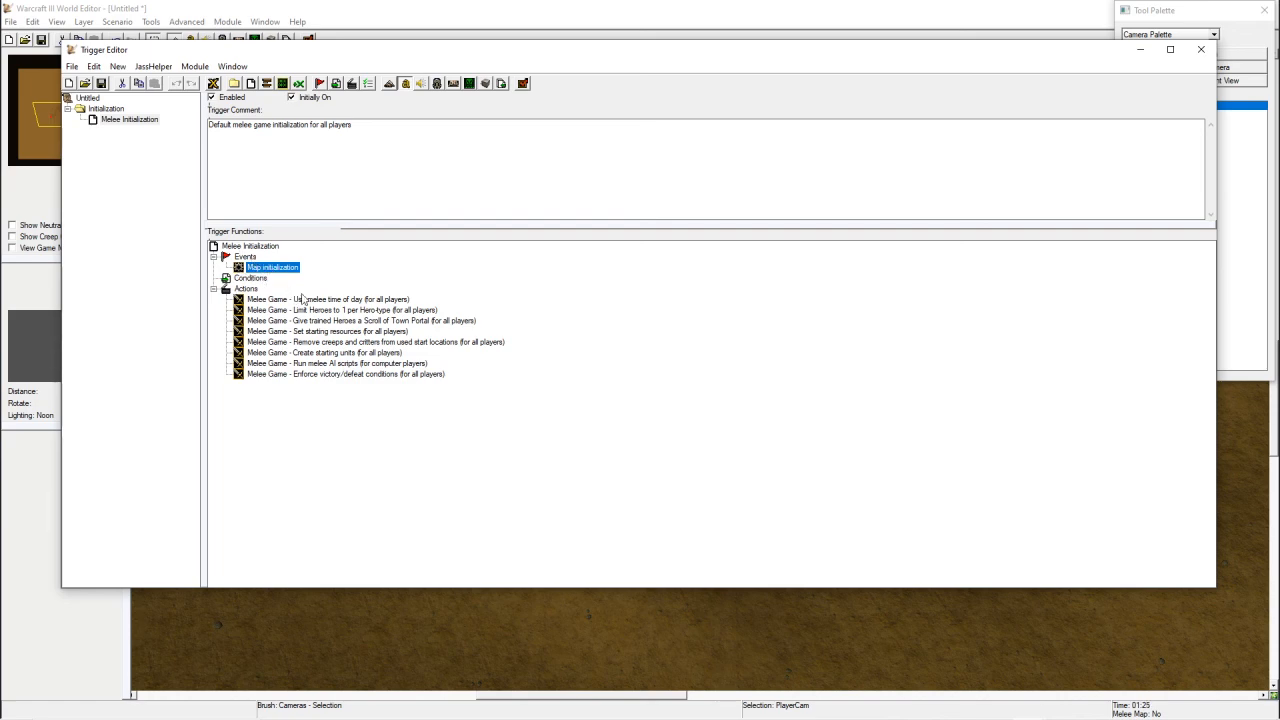
- Delete the Melee Initialization trigger and close the Trigger Editor
{"action": "left_click", "coordinate": [129, 220]}
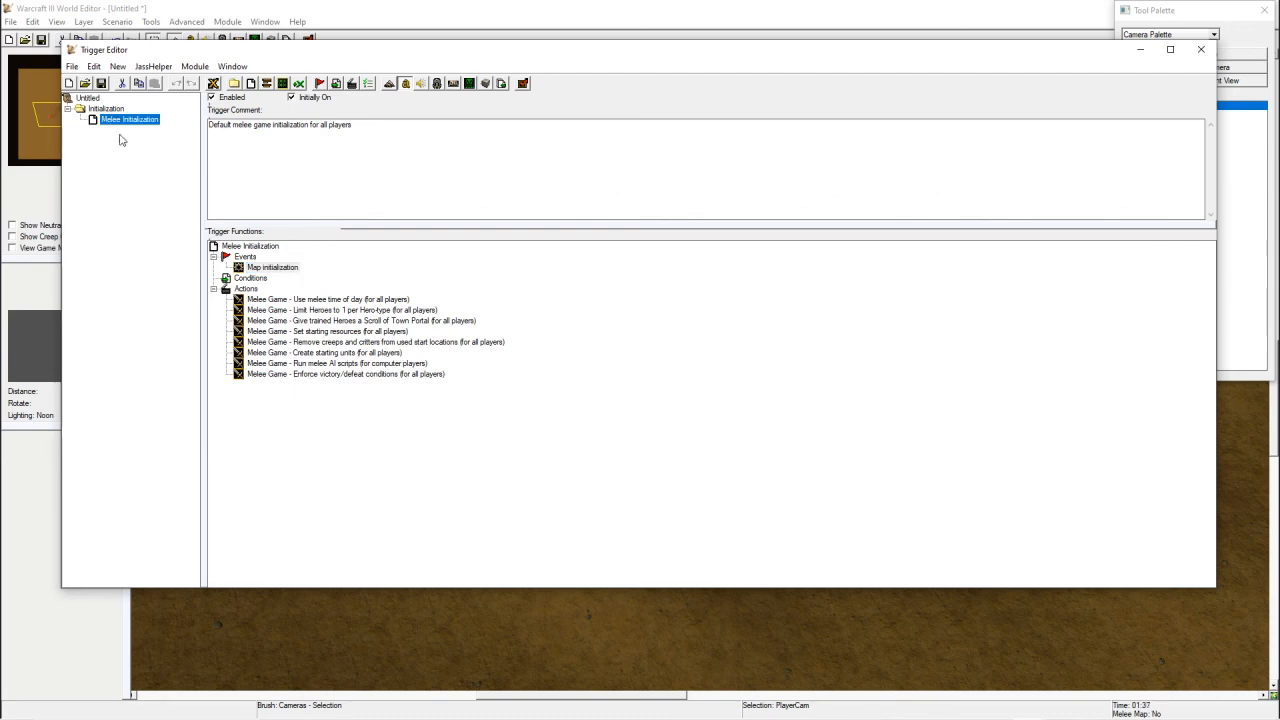
{"action": "key", "text": "Delete"}
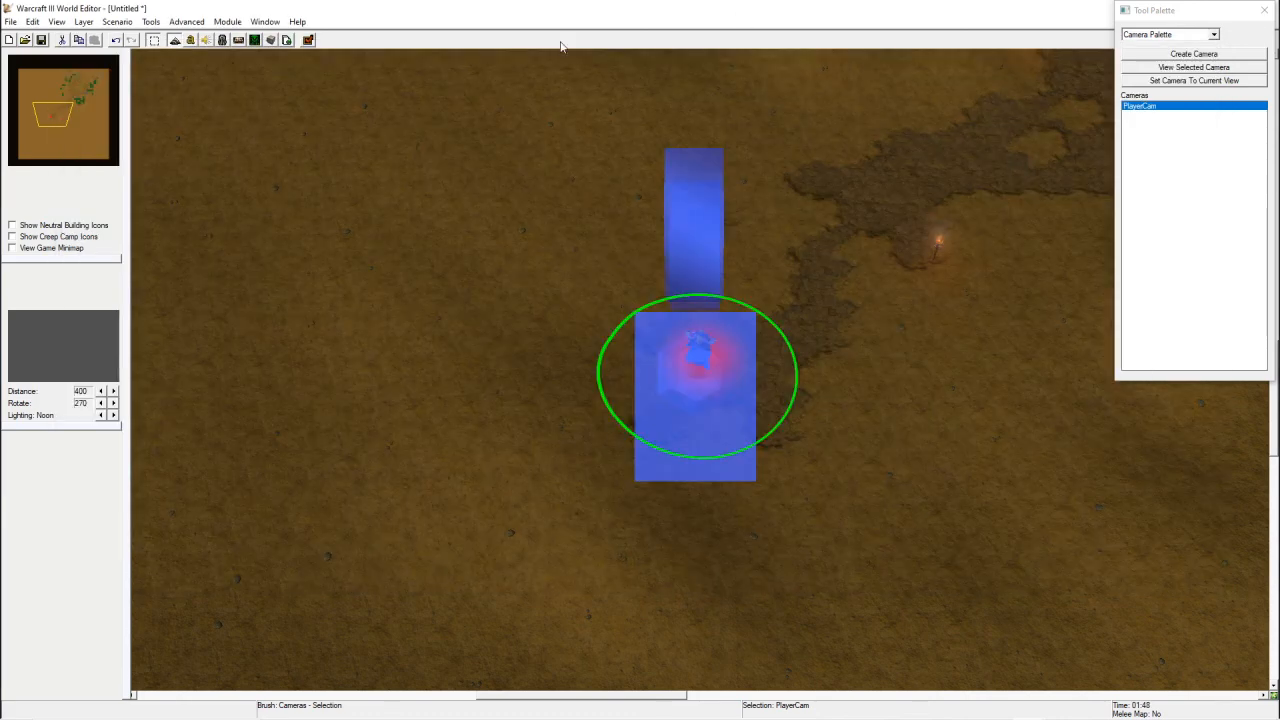
{"action": "left_click", "coordinate": [740, 15]}
- Test the map in the game, accepting automatically generated starting locations and acknowledging the melee map warning
{"action": "left_click", "coordinate": [308, 40]}
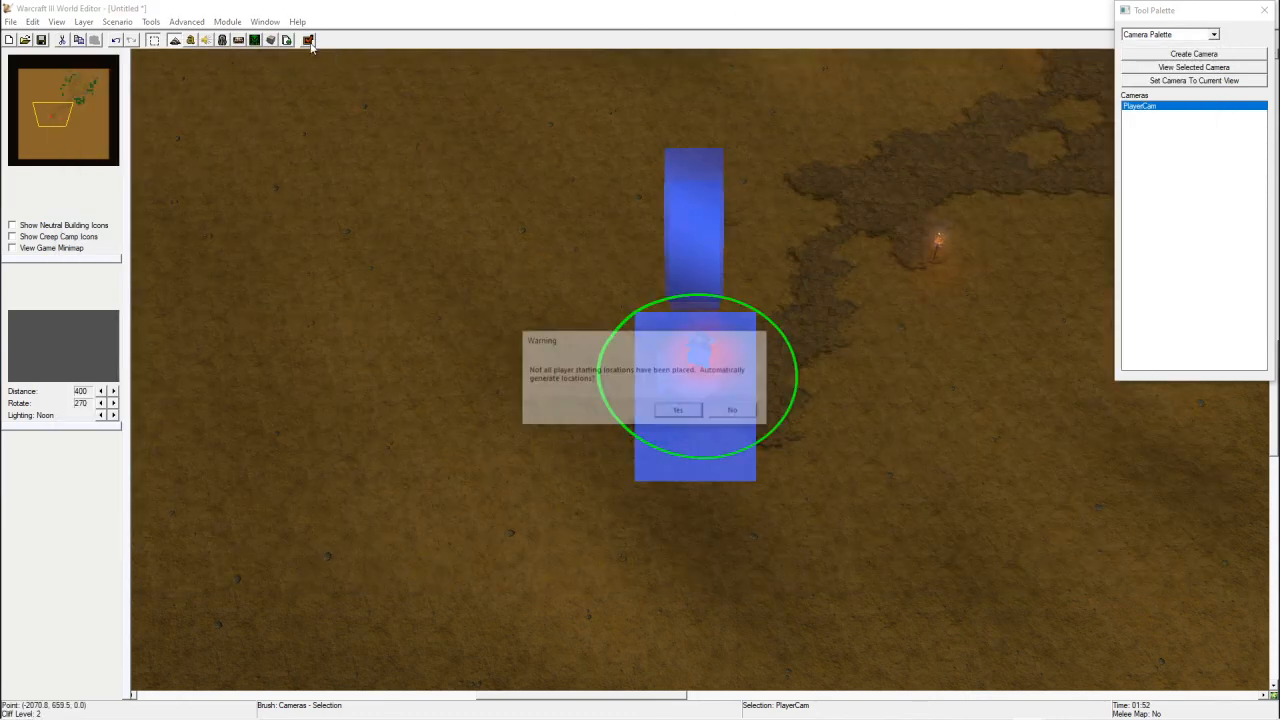
{"action": "left_click", "coordinate": [687, 418]}
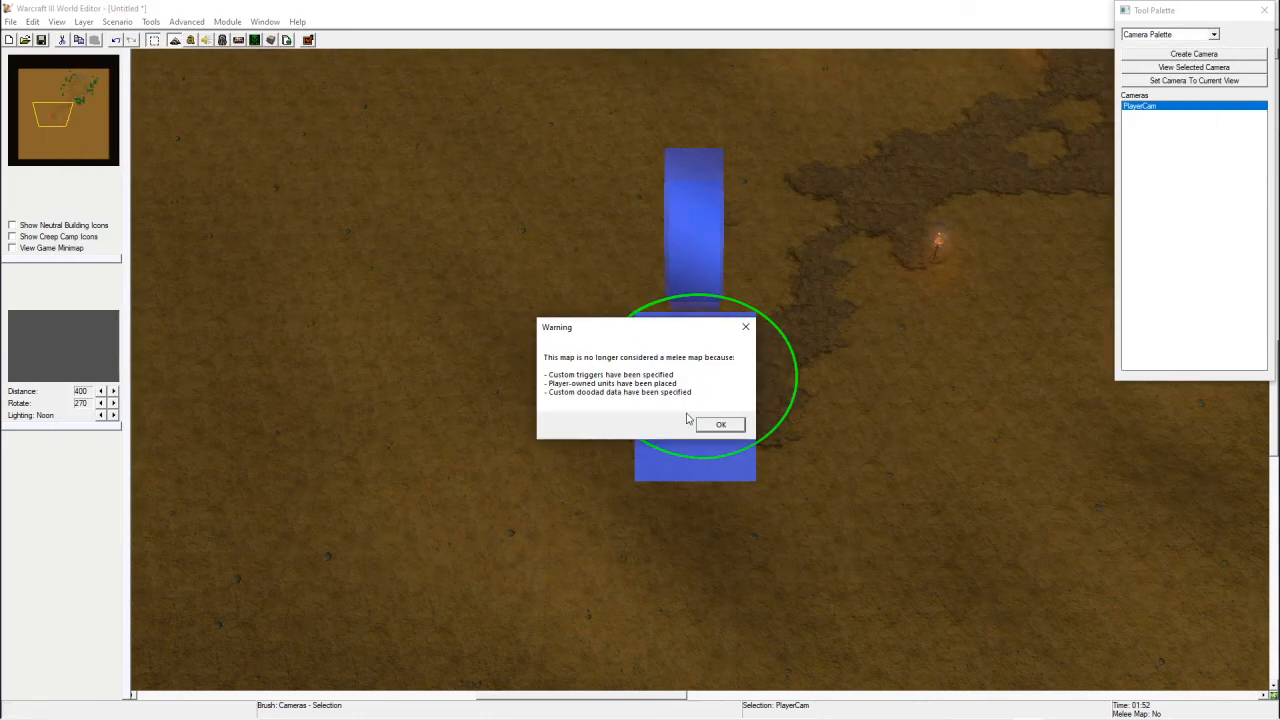
{"action": "left_click", "coordinate": [716, 428]}
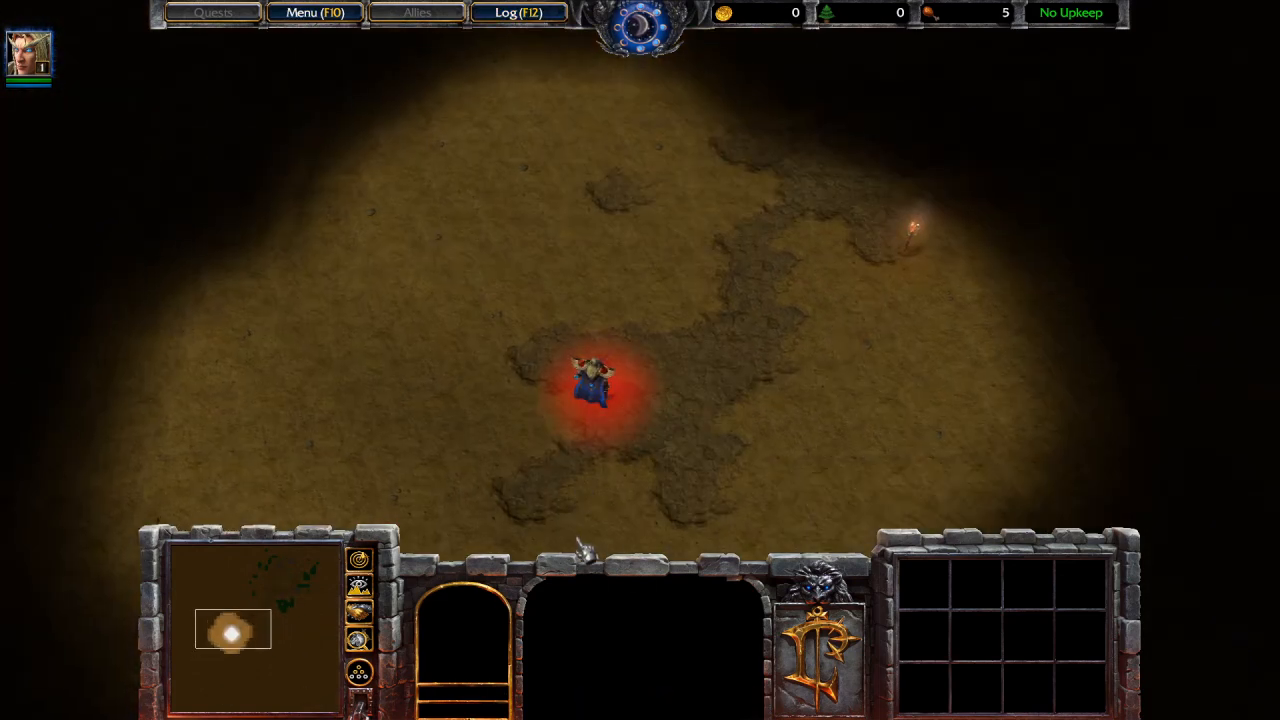
- Select the hero in the test game, learn Storm Bolt, and order the hero to move around
{"action": "left_click", "coordinate": [595, 388]}
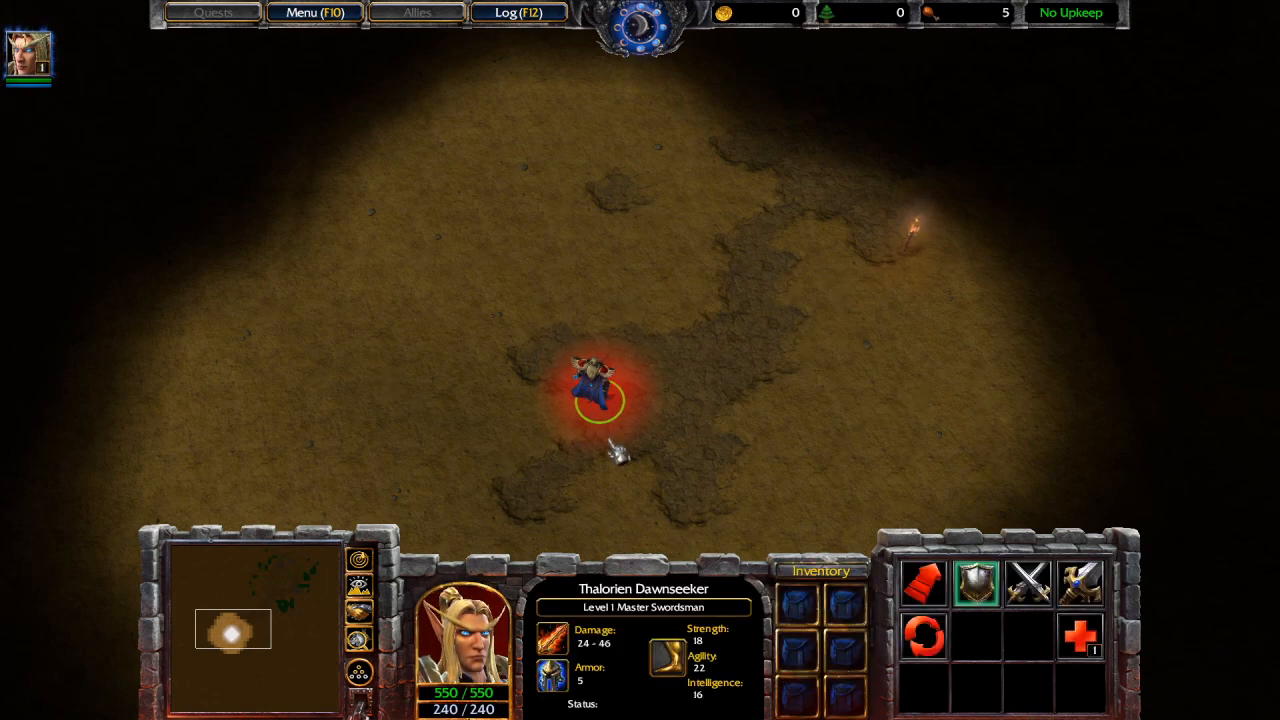
{"action": "left_click", "coordinate": [1094, 648]}
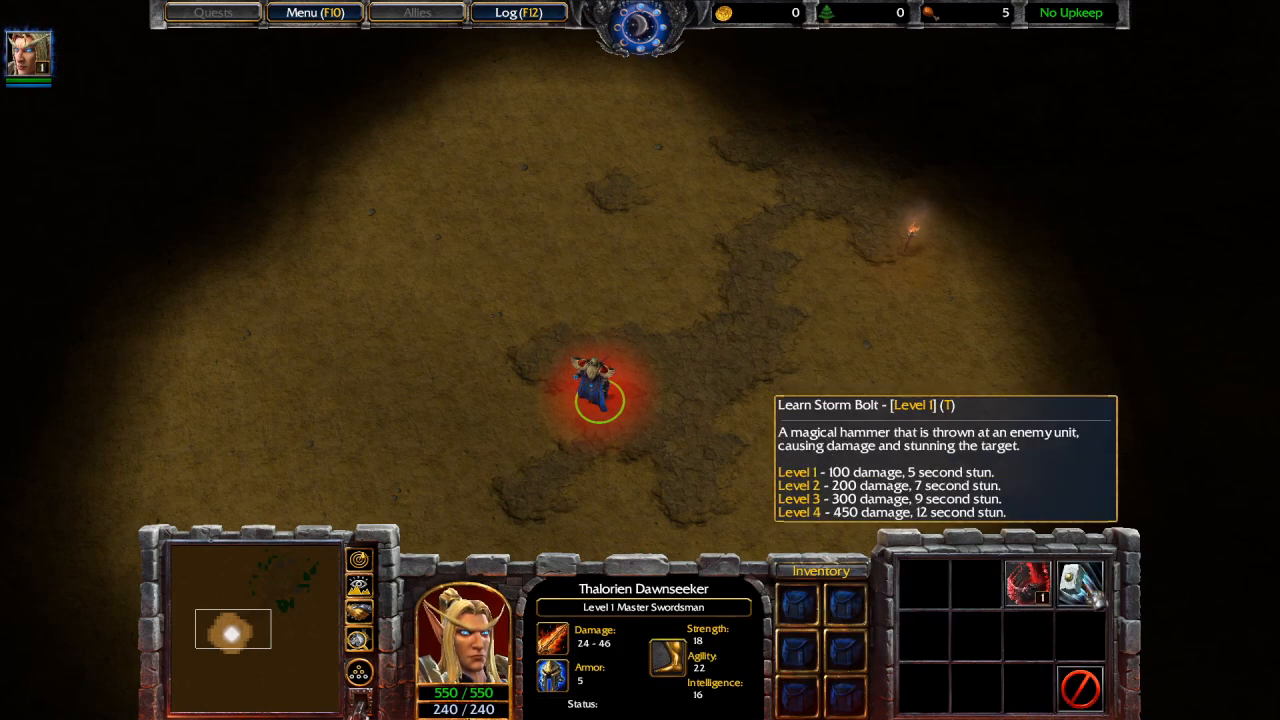
{"action": "left_click", "coordinate": [1083, 592]}
{"action": "right_click", "coordinate": [222, 360]}
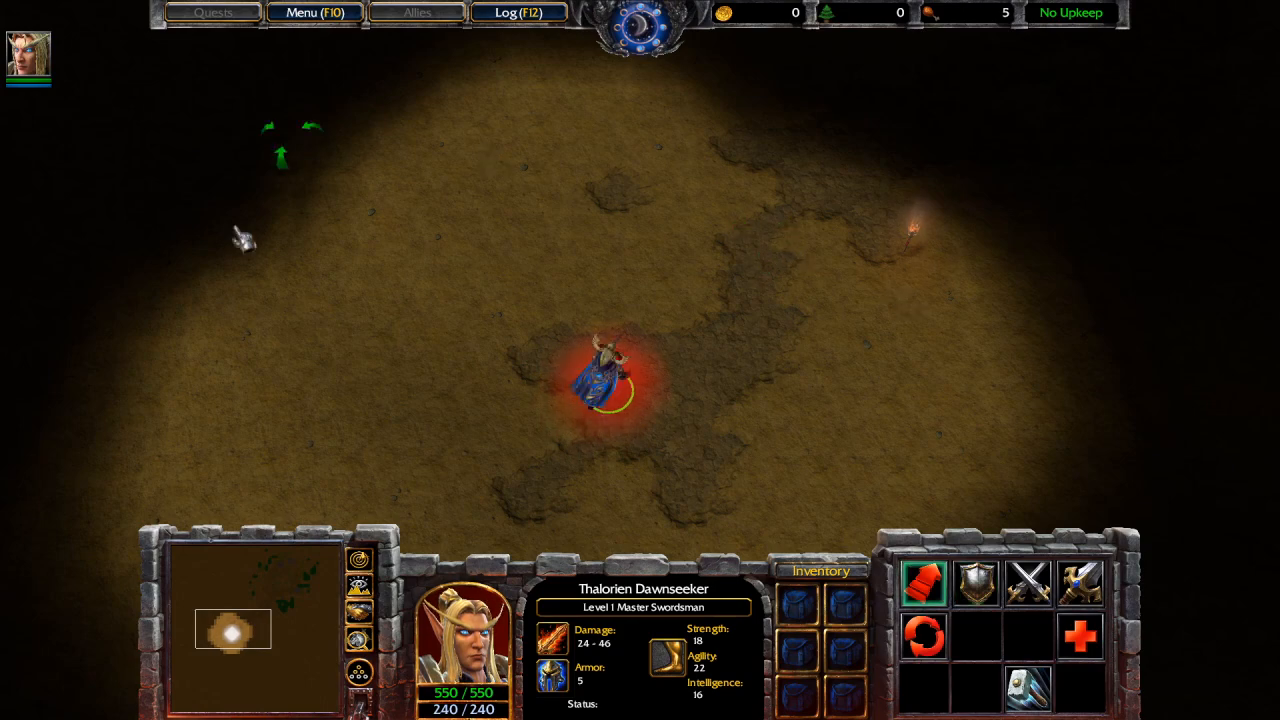
{"action": "right_click", "coordinate": [694, 318]}
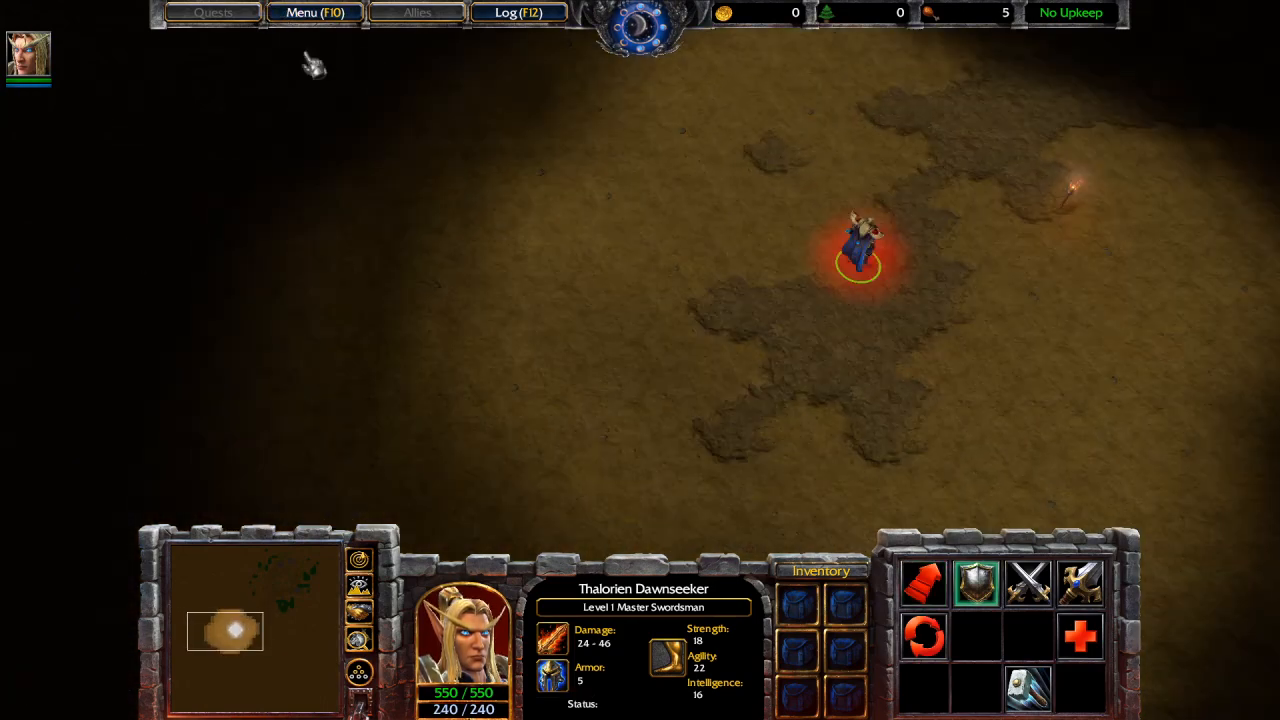
- Exit the test game and return to the World Editor
{"action": "left_click", "coordinate": [313, 12]}
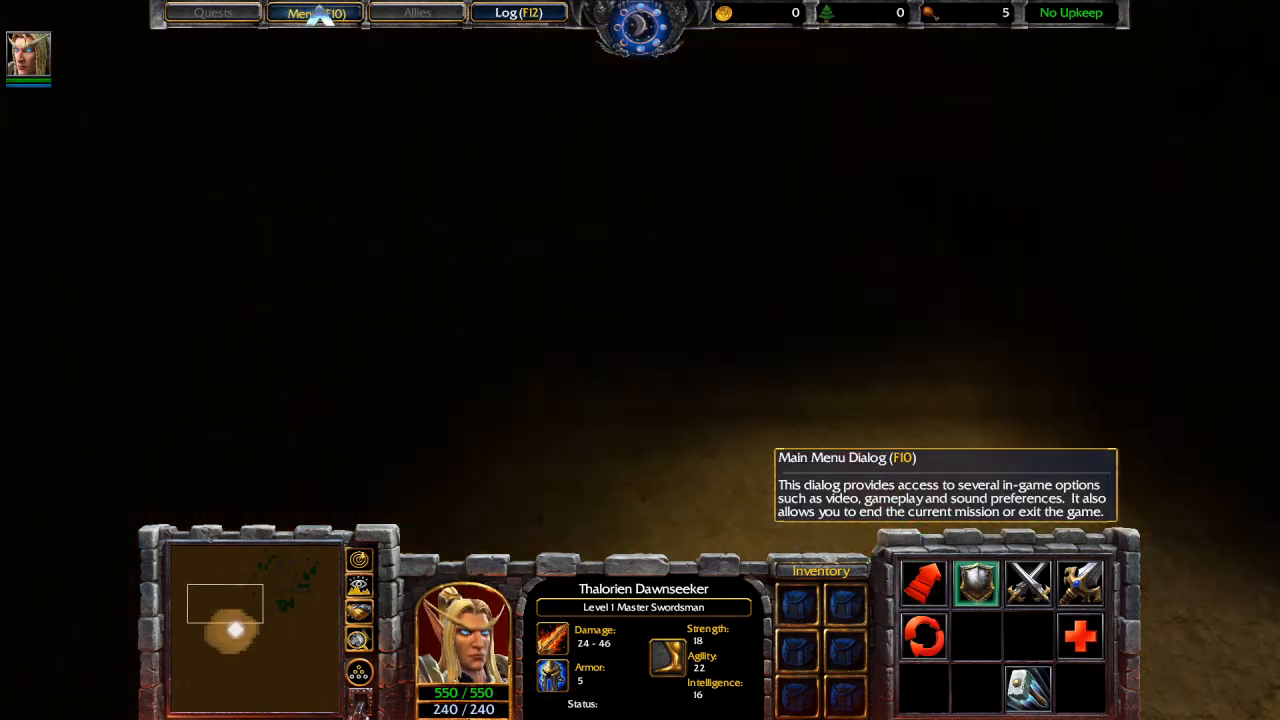
{"action": "left_click", "coordinate": [640, 380]}
{"action": "left_click", "coordinate": [612, 252]}
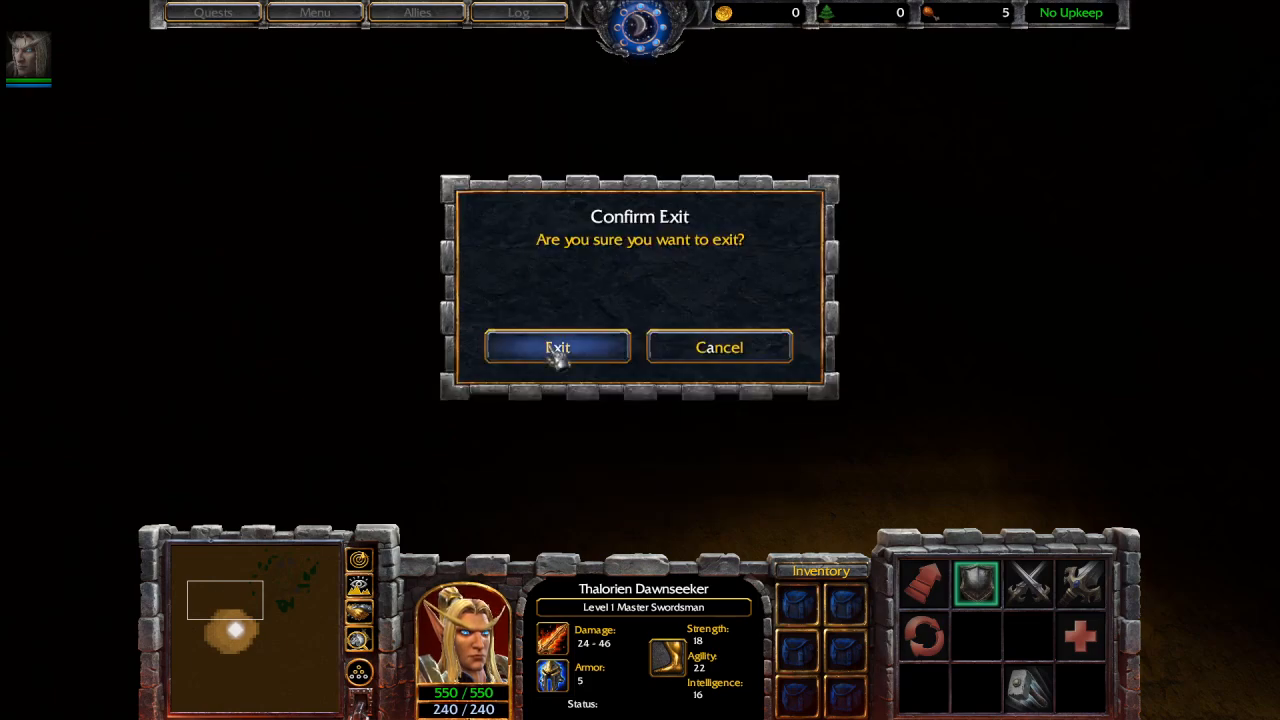
{"action": "left_click", "coordinate": [557, 346]}
- Open the Trigger Editor and create a new trigger named PlayerCam in the Initialization category
{"action": "left_click", "coordinate": [196, 41]}
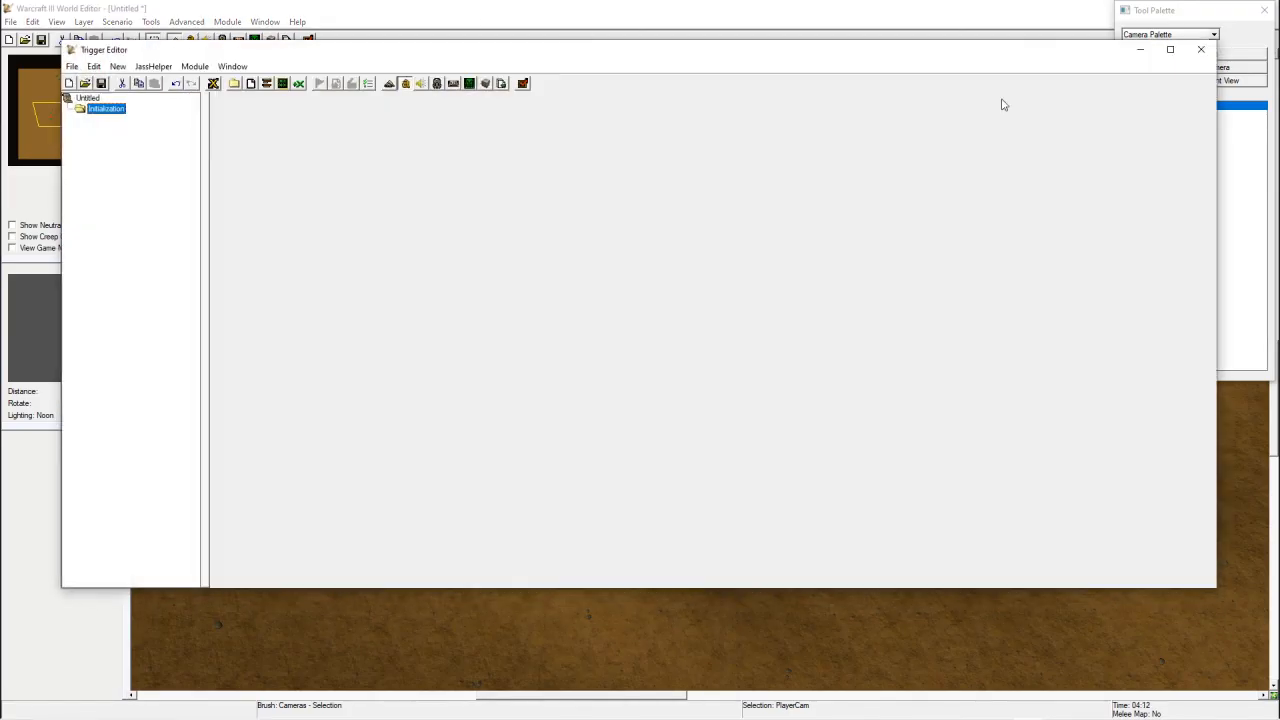
{"action": "left_click", "coordinate": [250, 84]}
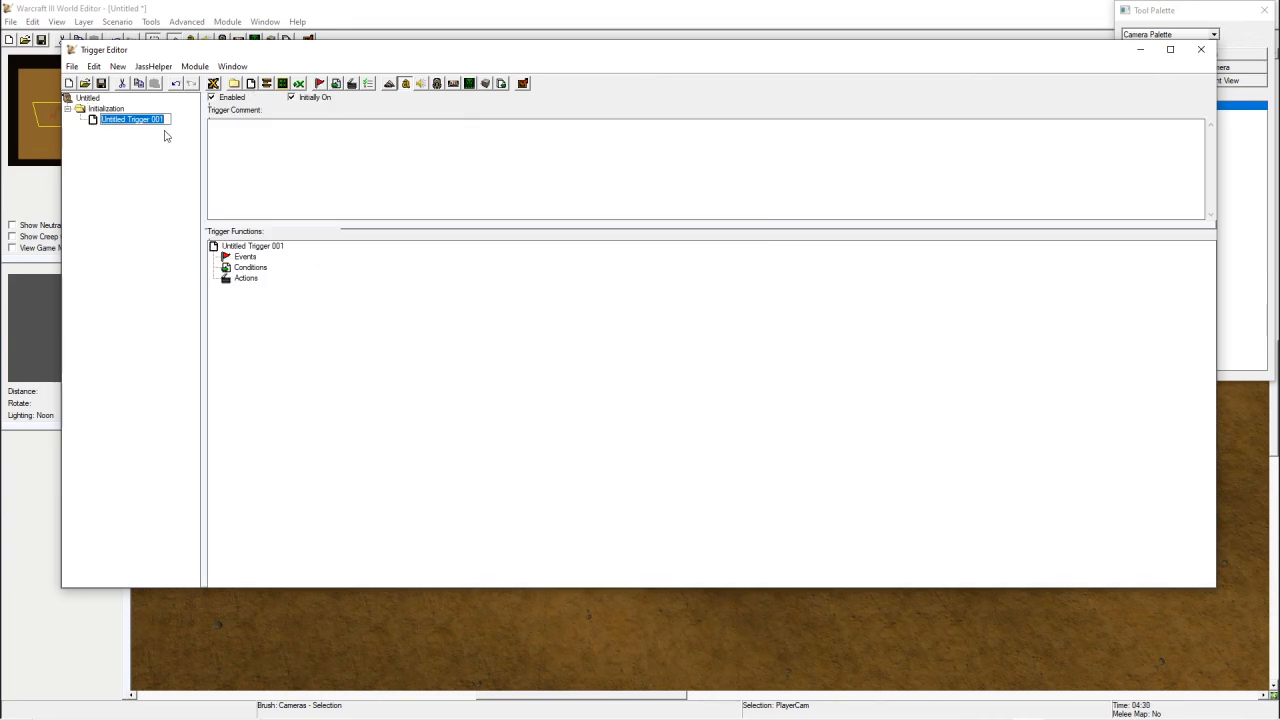
{"action": "type", "text": "P"}
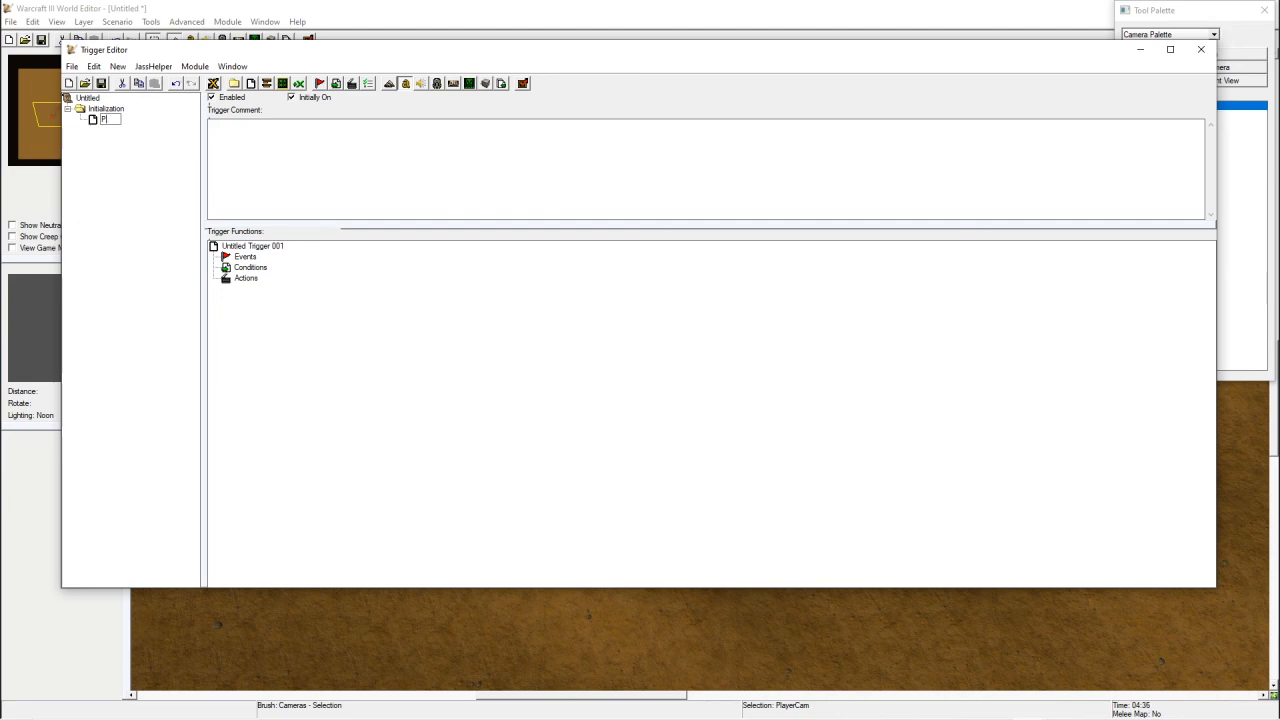
{"action": "type", "text": "layerCam"}
{"action": "key", "text": "Return"}
- Add a Map Initialization event to the PlayerCam trigger
{"action": "left_click", "coordinate": [244, 258]}
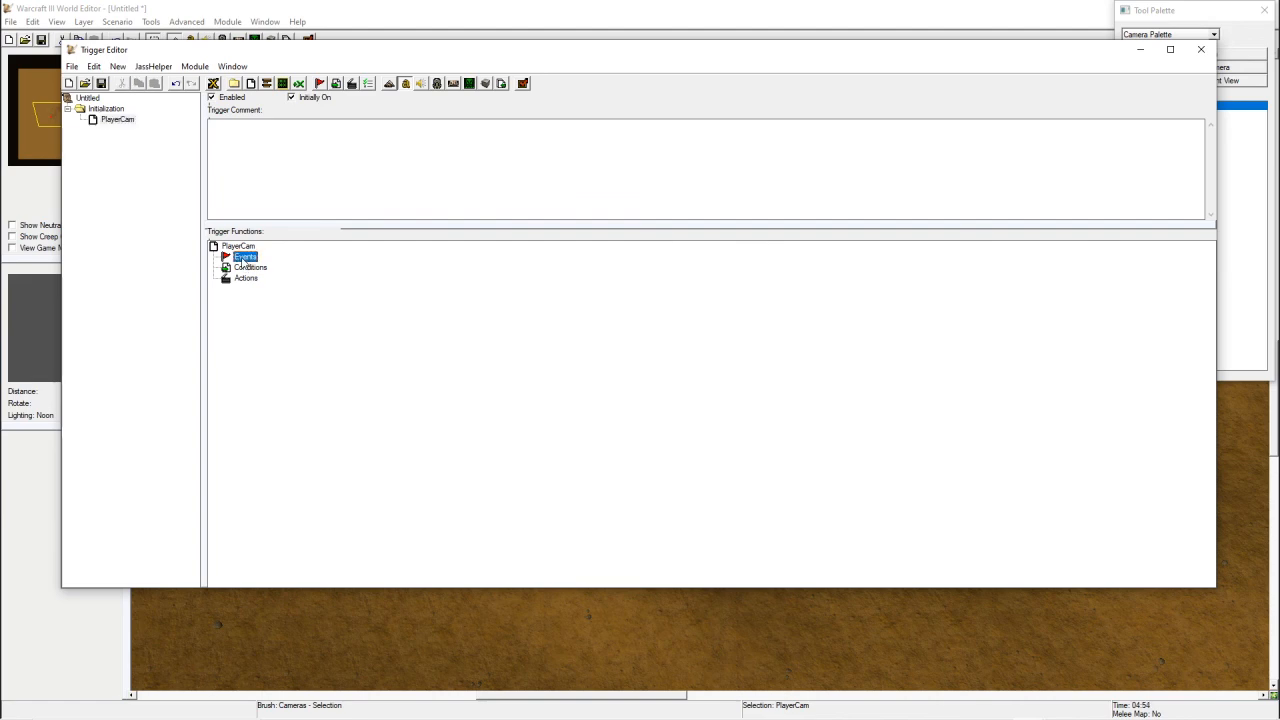
{"action": "right_click", "coordinate": [243, 262]}
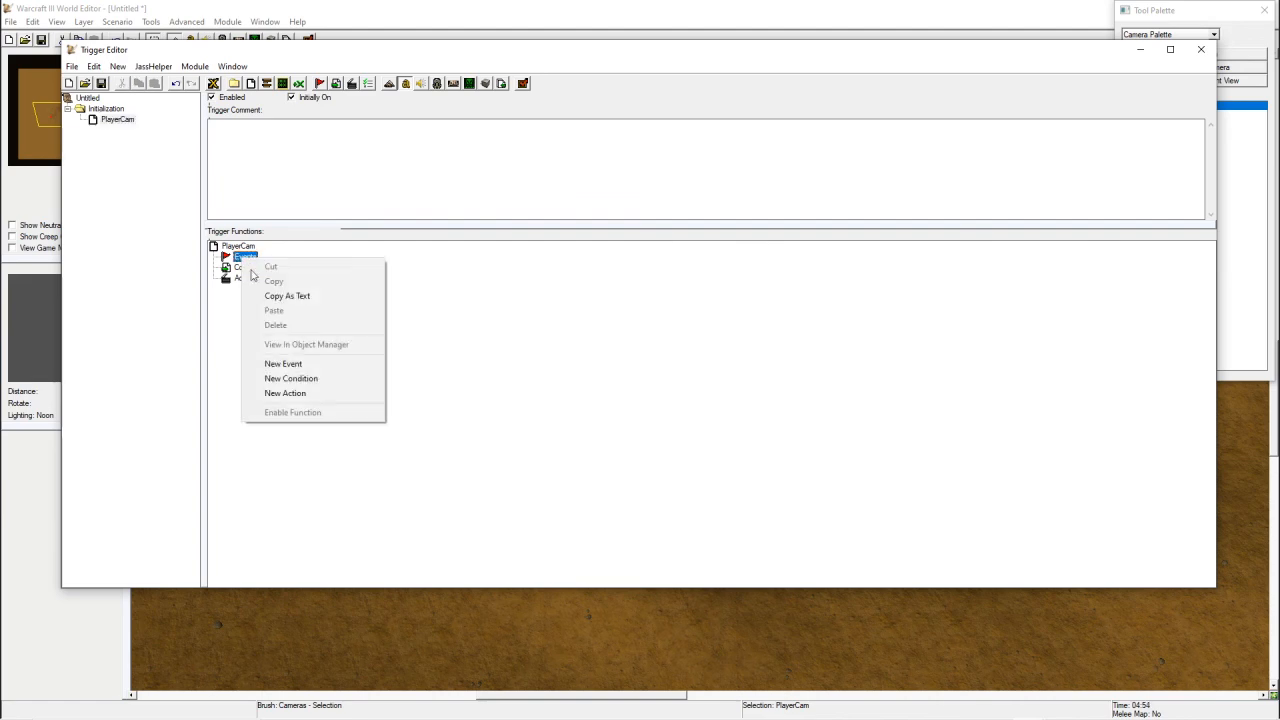
{"action": "left_click", "coordinate": [351, 366]}
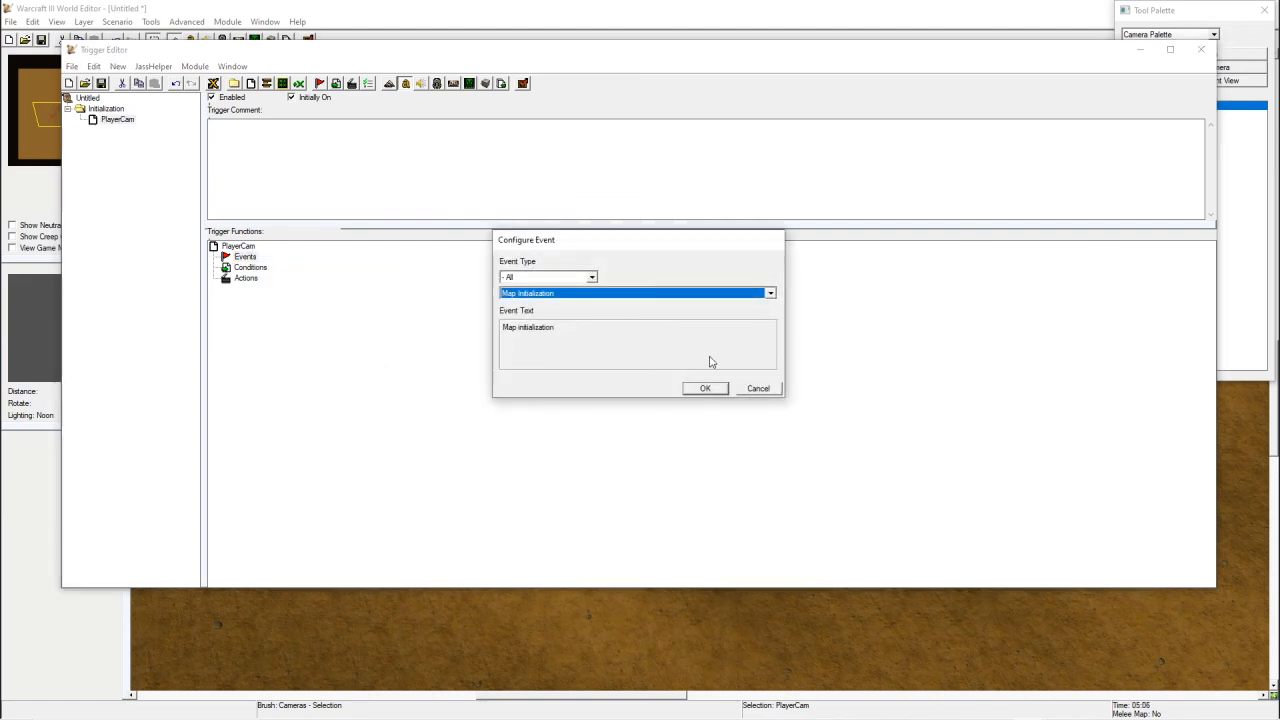
{"action": "left_click", "coordinate": [716, 391]}
- Start a new action in the PlayerCam trigger using Camera - Apply Camera Object (Timed)
{"action": "left_click", "coordinate": [245, 289]}
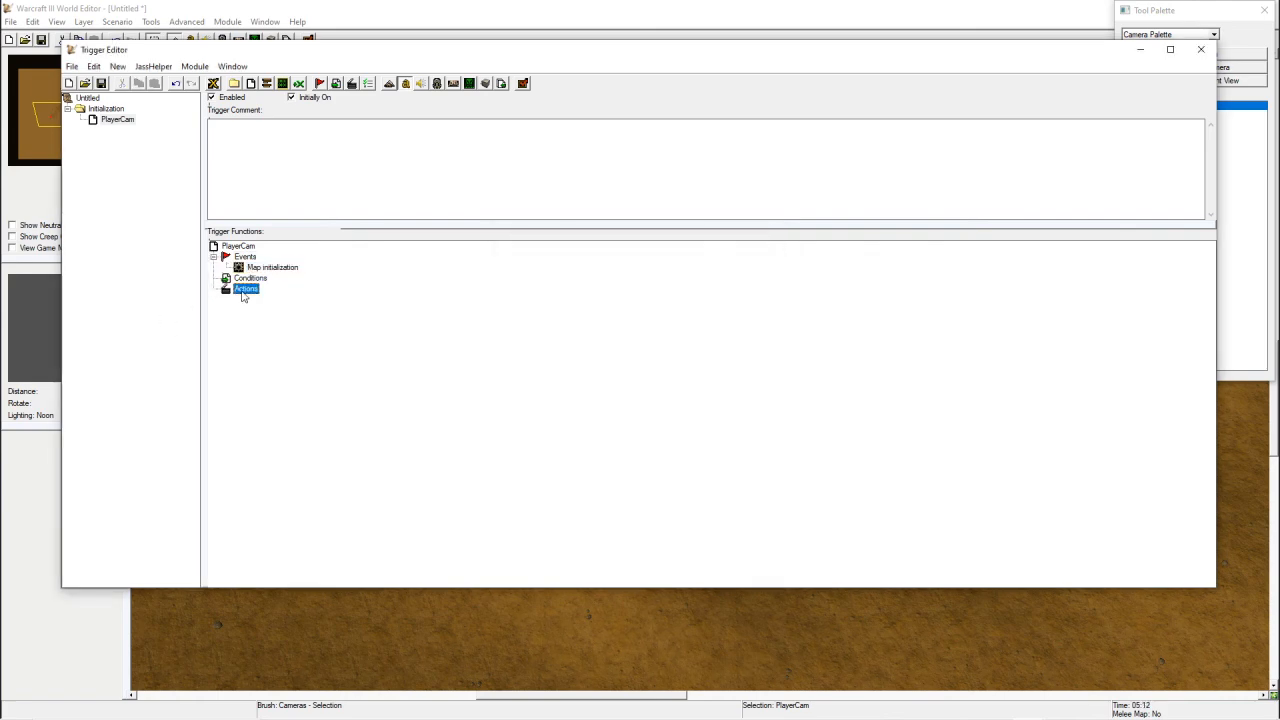
{"action": "right_click", "coordinate": [245, 289]}
{"action": "left_click", "coordinate": [321, 429]}
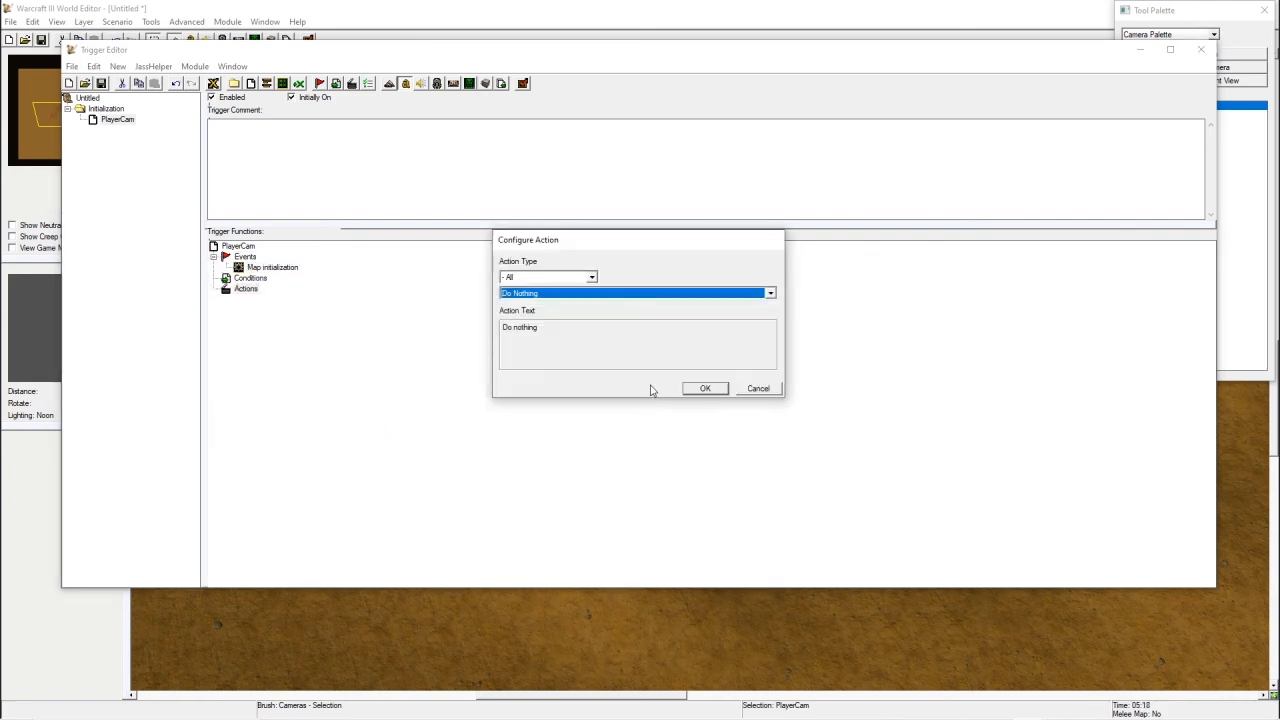
{"action": "left_click", "coordinate": [654, 294]}
{"action": "scroll", "coordinate": [654, 296], "scroll_direction": "down", "scroll_amount": 2}
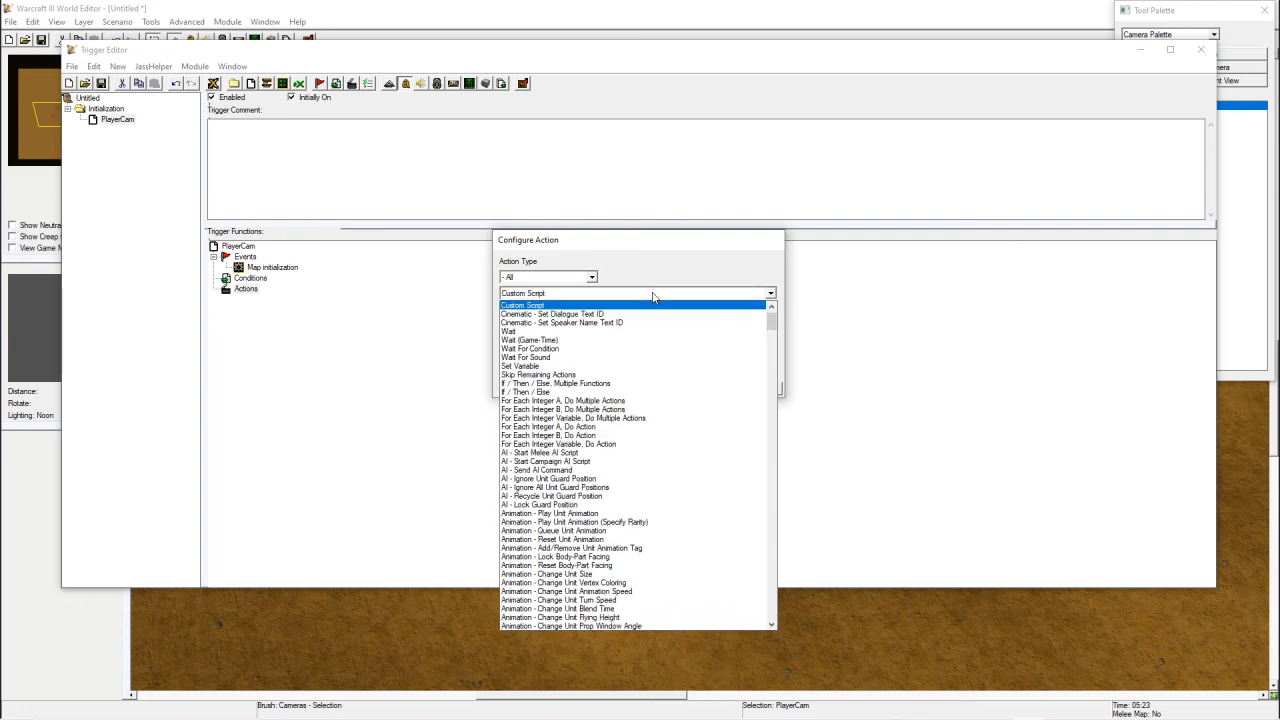
{"action": "scroll", "coordinate": [652, 296], "scroll_direction": "down", "scroll_amount": 5}
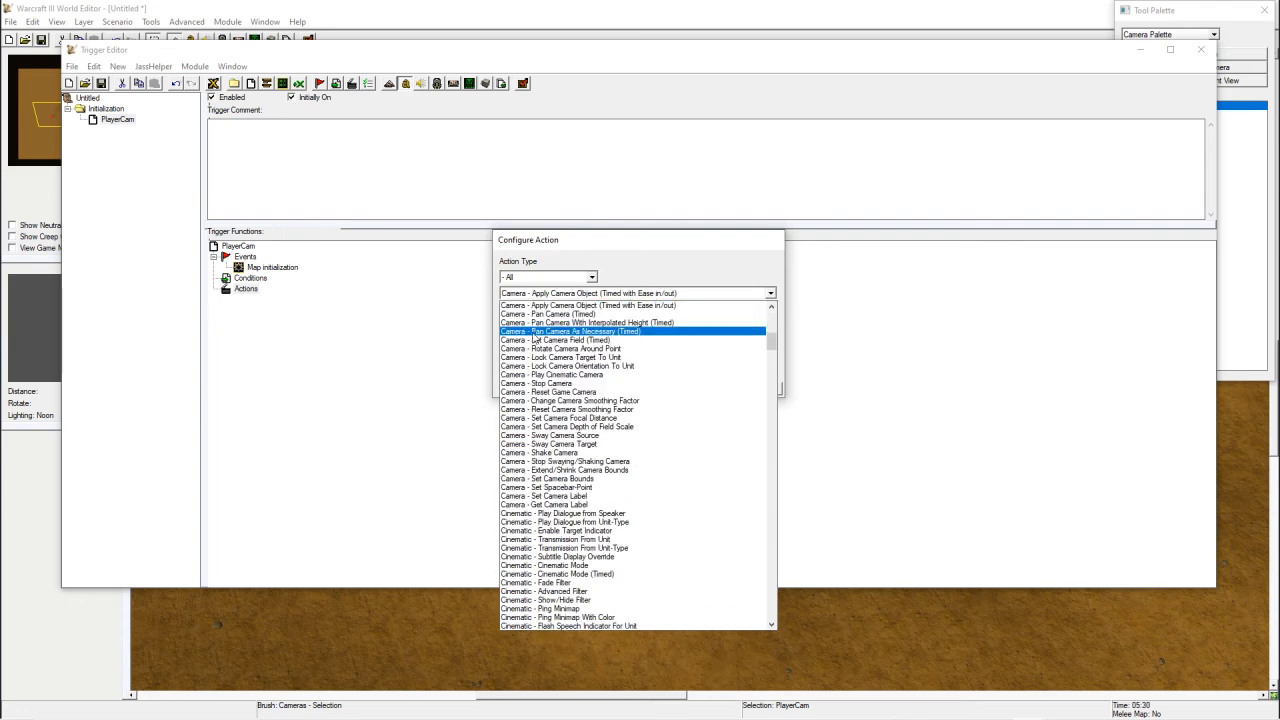
{"action": "scroll", "coordinate": [680, 420], "scroll_direction": "up", "scroll_amount": 1}
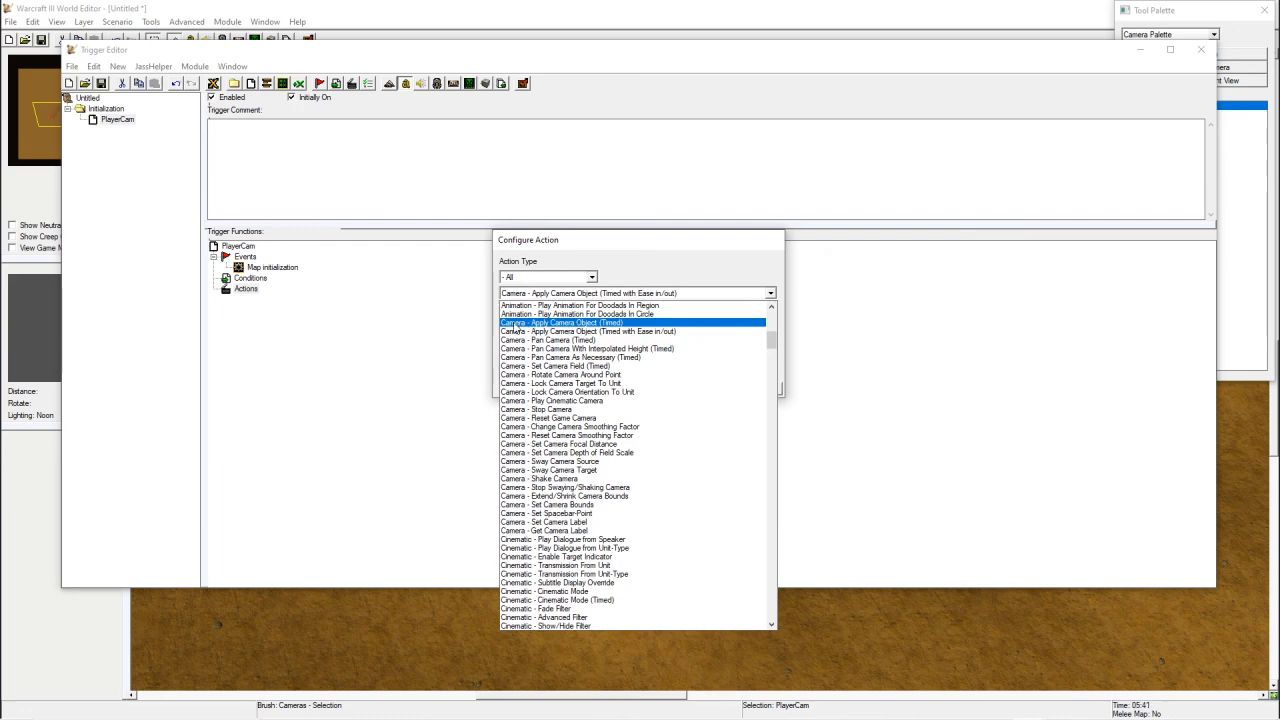
{"action": "left_click", "coordinate": [577, 324]}
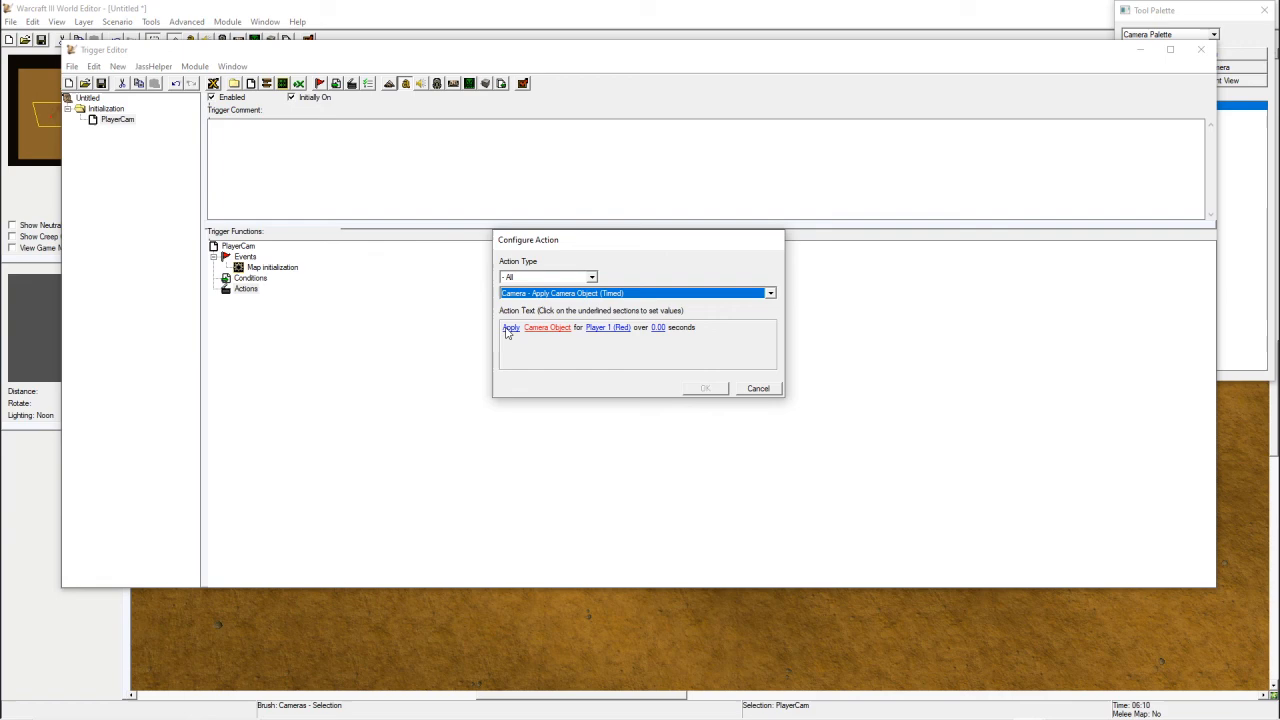
- Set the action's camera object to the PlayerCam <gen> variable
{"action": "left_click", "coordinate": [558, 329]}
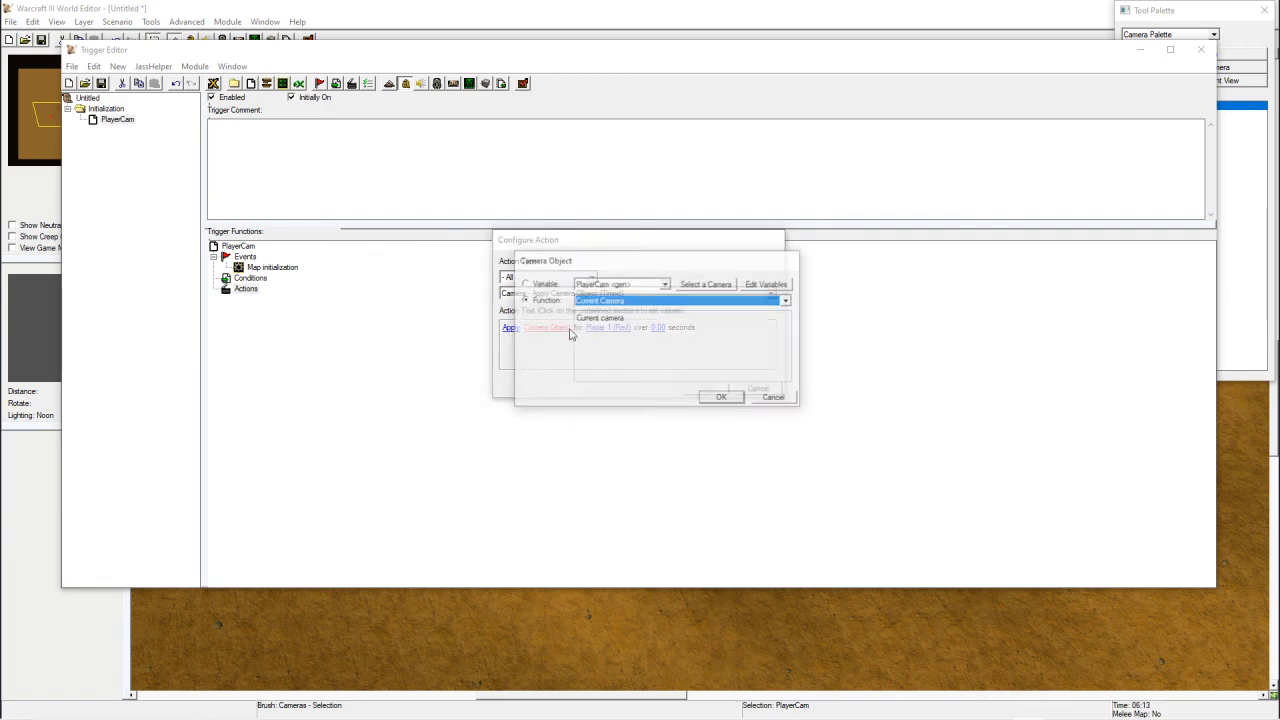
{"action": "left_click", "coordinate": [524, 284]}
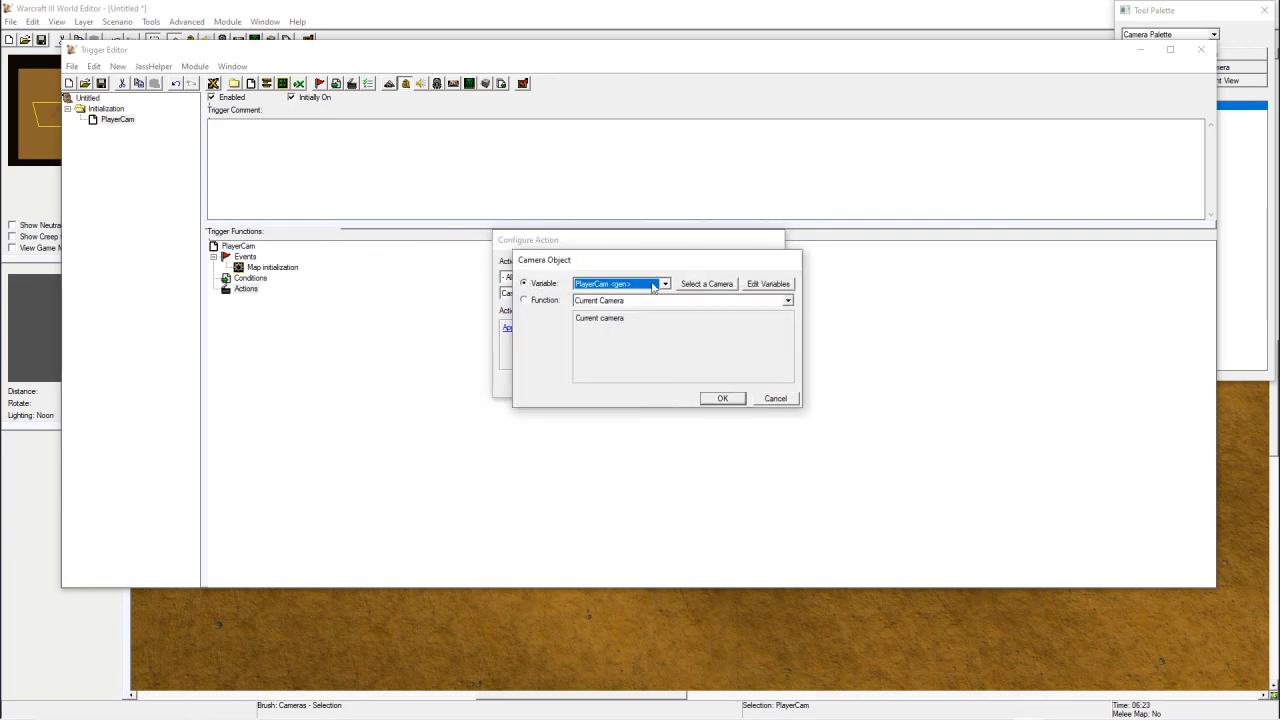
{"action": "left_click", "coordinate": [664, 284]}
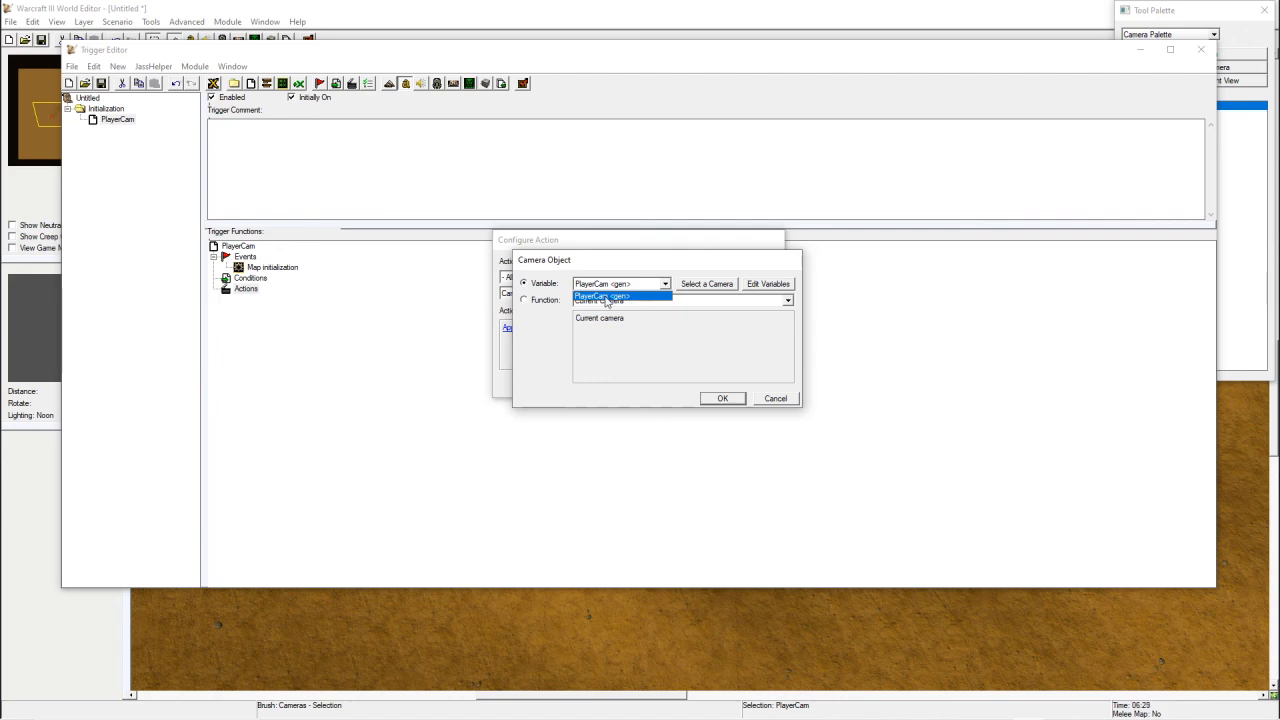
{"action": "left_click", "coordinate": [606, 296]}
{"action": "left_click", "coordinate": [655, 284]}
{"action": "left_click", "coordinate": [612, 296]}
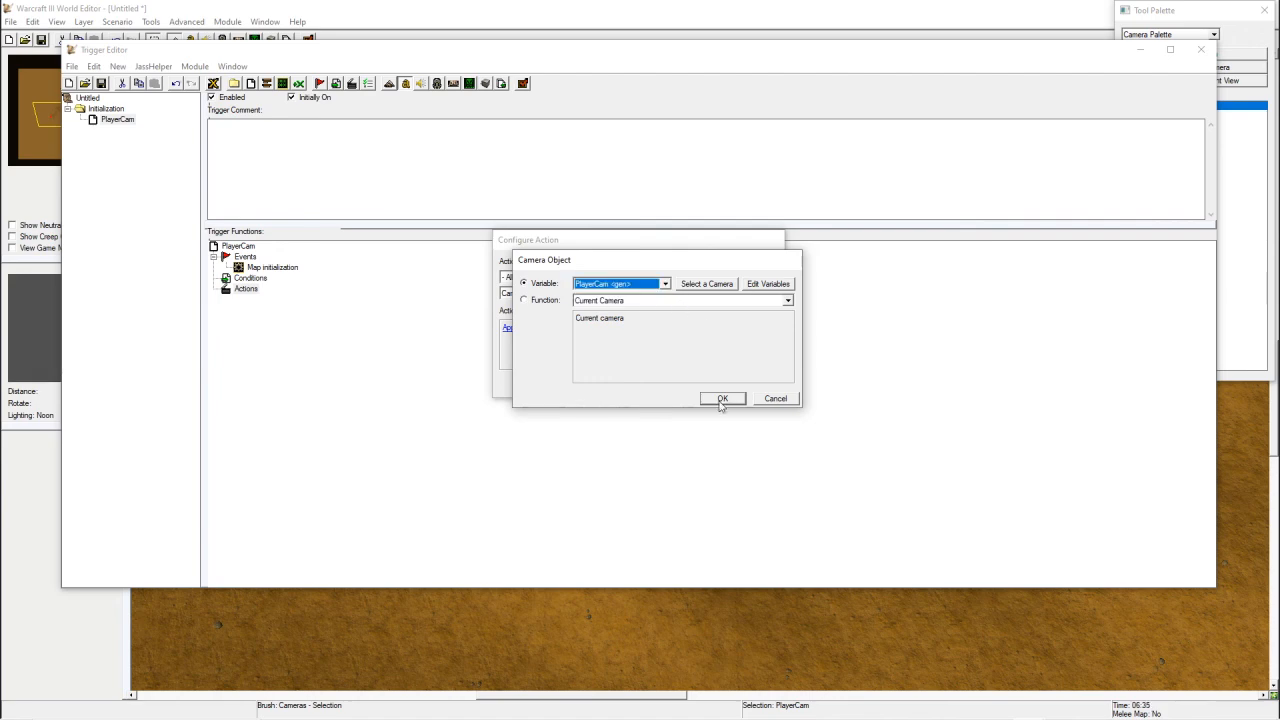
{"action": "left_click", "coordinate": [690, 284]}
{"action": "left_click", "coordinate": [706, 356]}
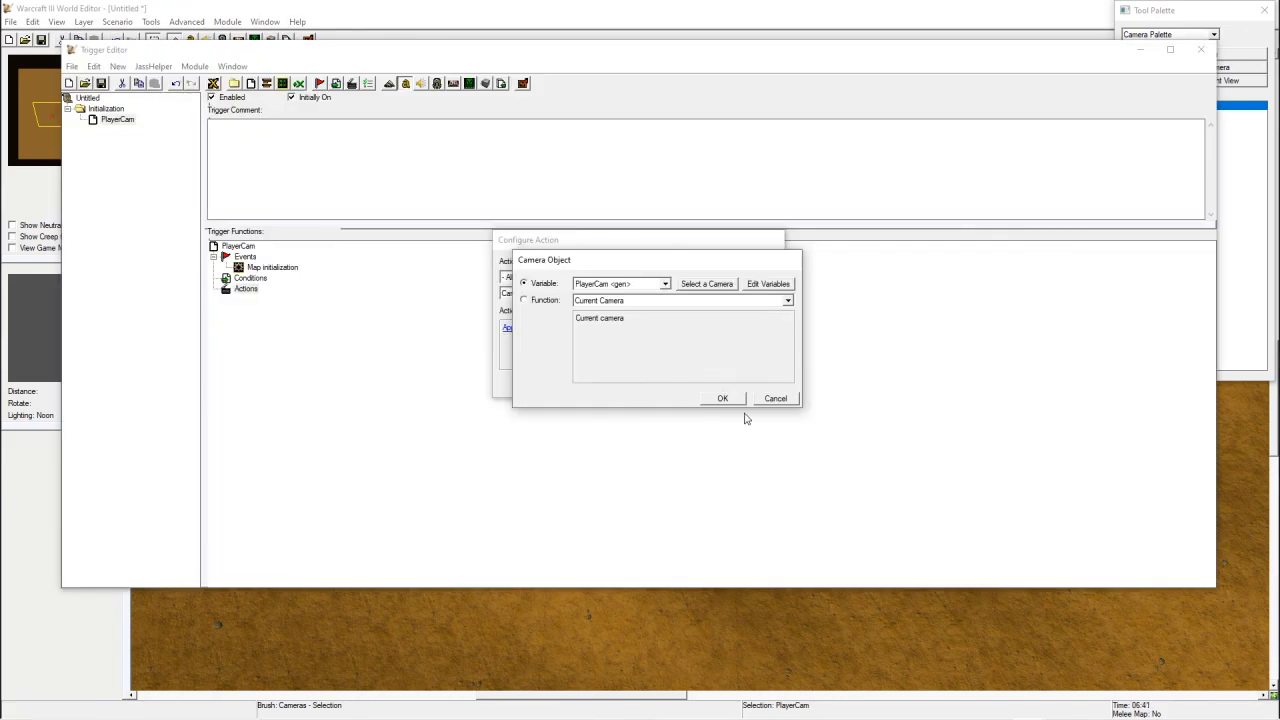
{"action": "left_click", "coordinate": [722, 398]}
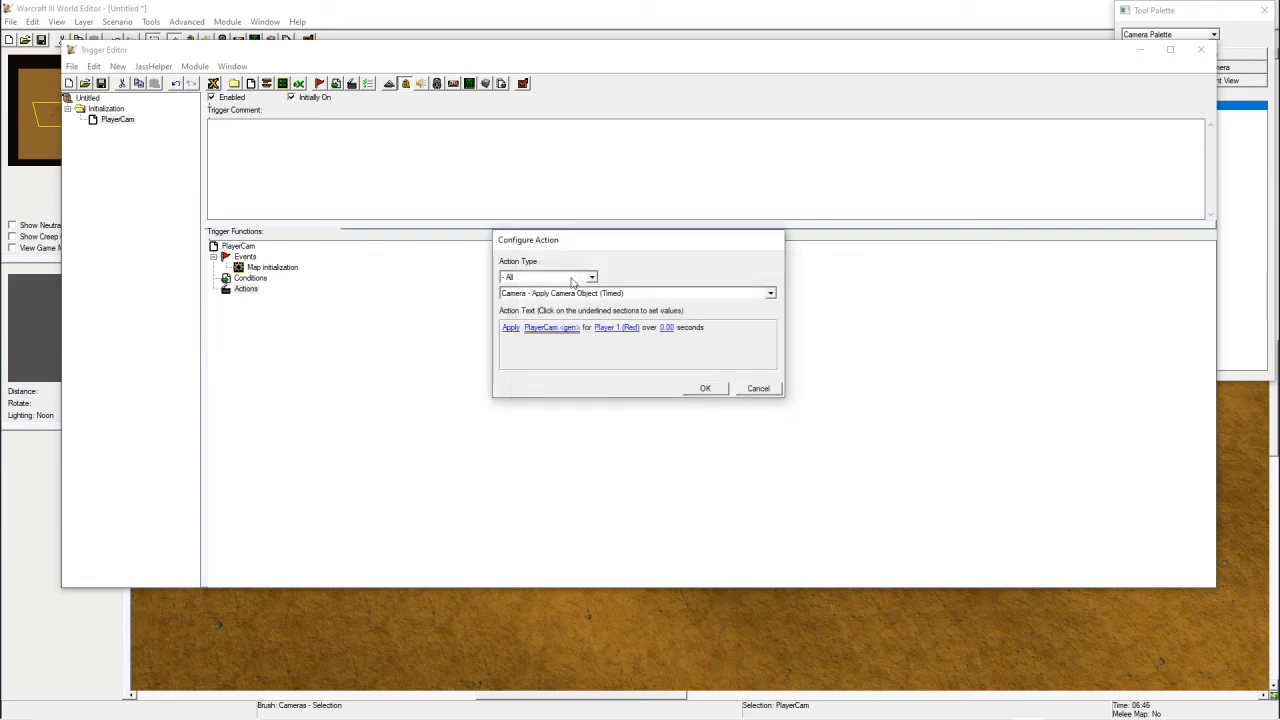
- Keep Player 1 (Red) as the action's player and add the camera action to the trigger
{"action": "left_click", "coordinate": [604, 329]}
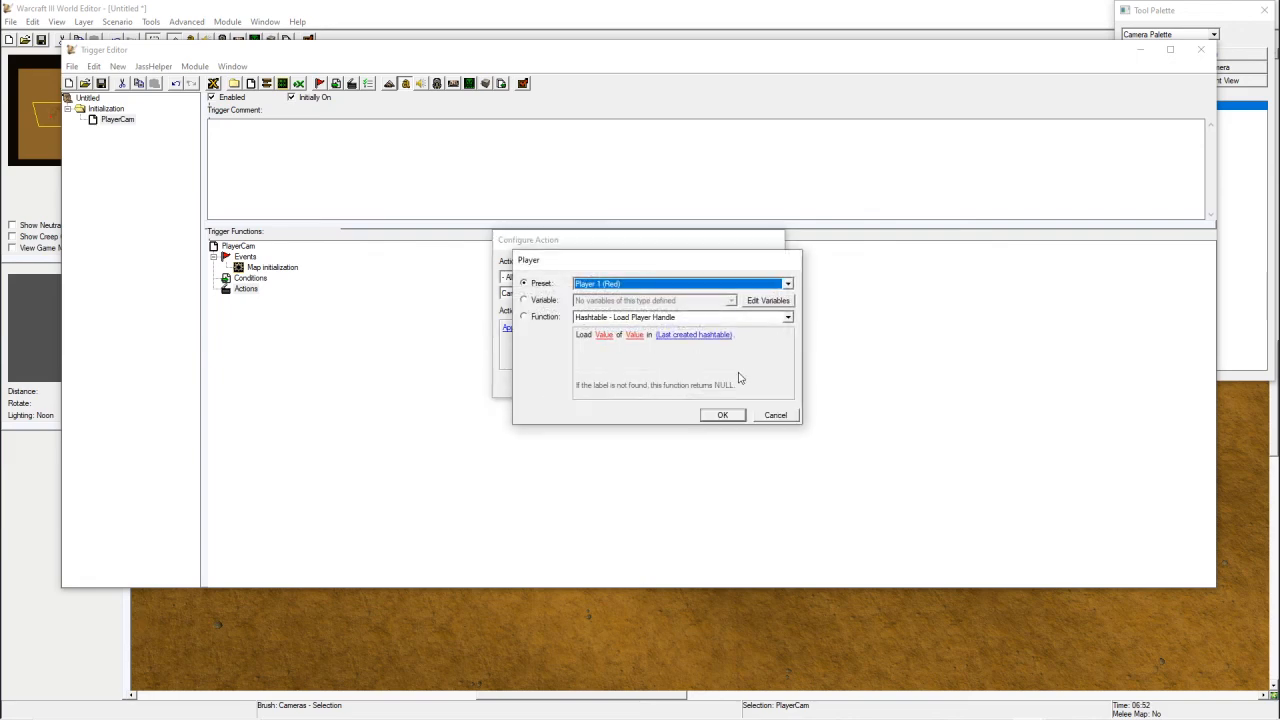
{"action": "left_click", "coordinate": [722, 415]}
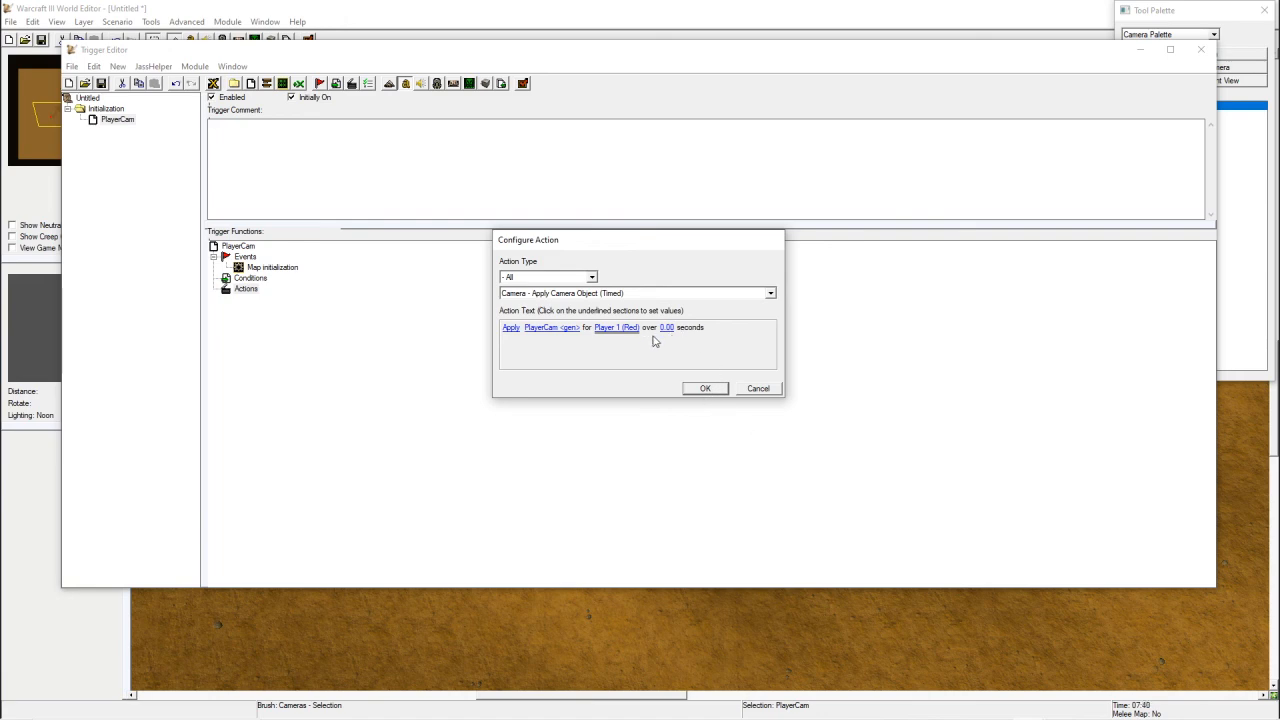
{"action": "left_click", "coordinate": [706, 389]}
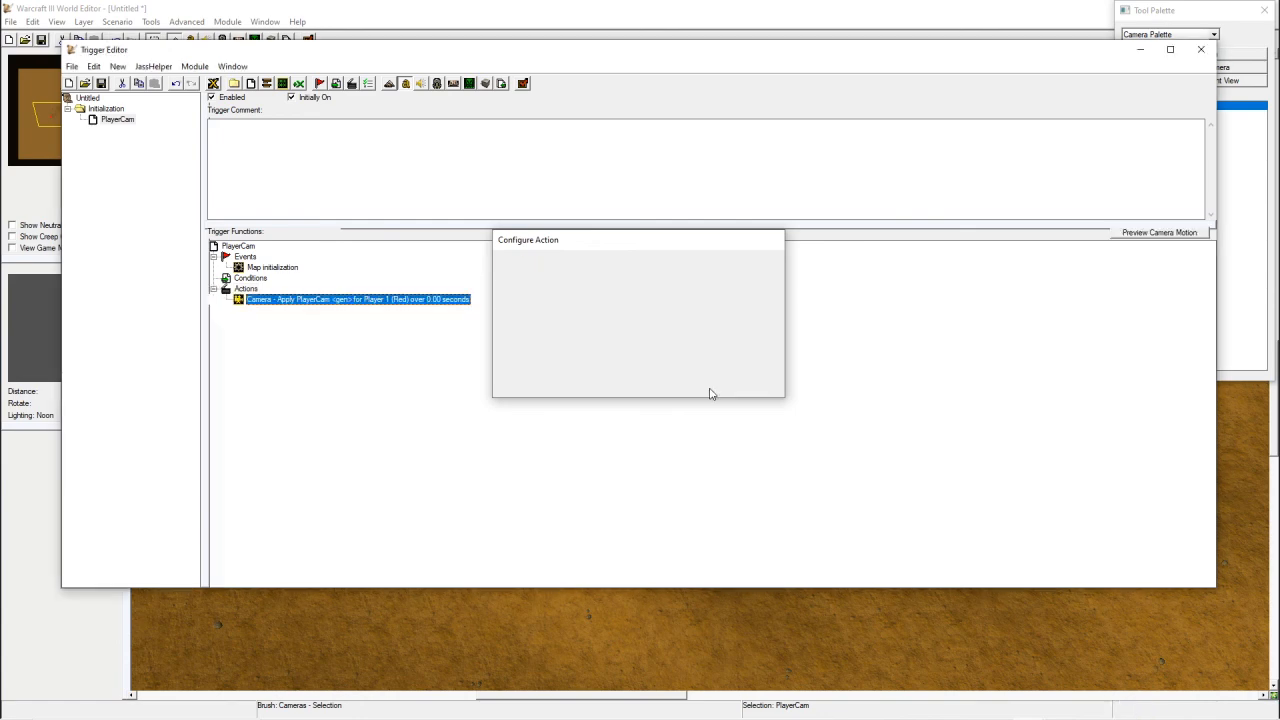
{"action": "right_click", "coordinate": [297, 308]}
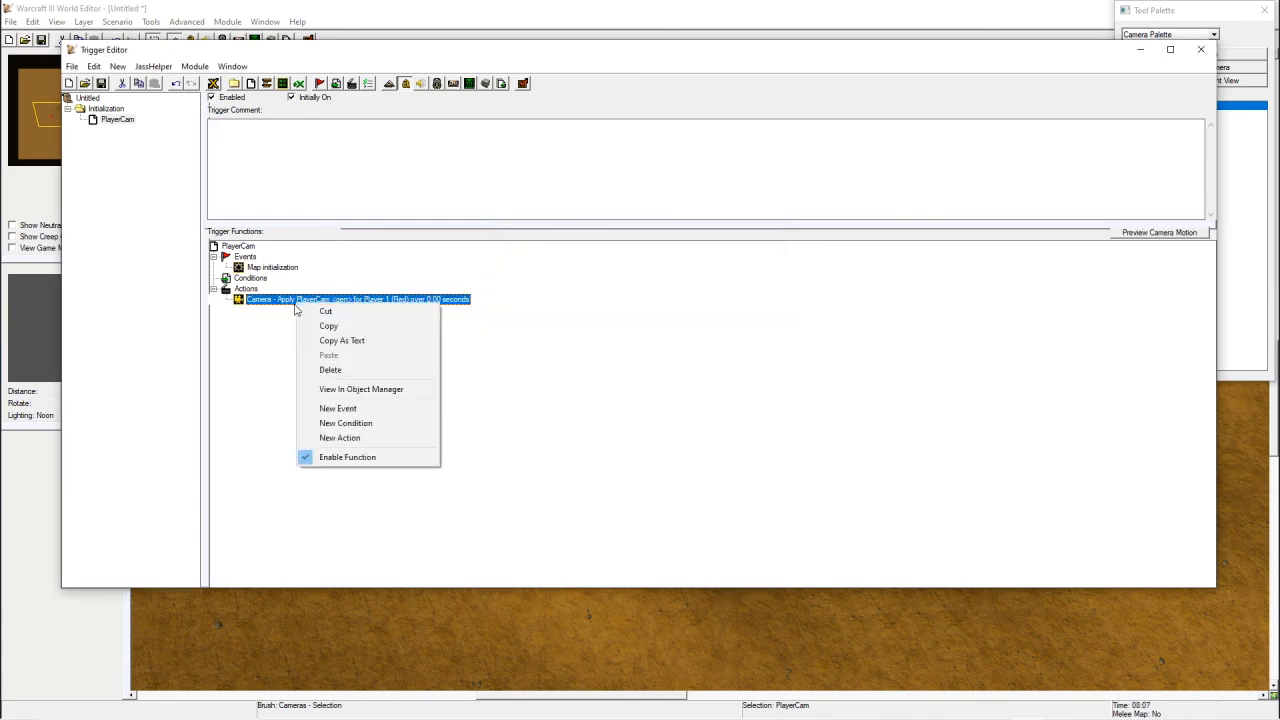
{"action": "left_click", "coordinate": [666, 419]}
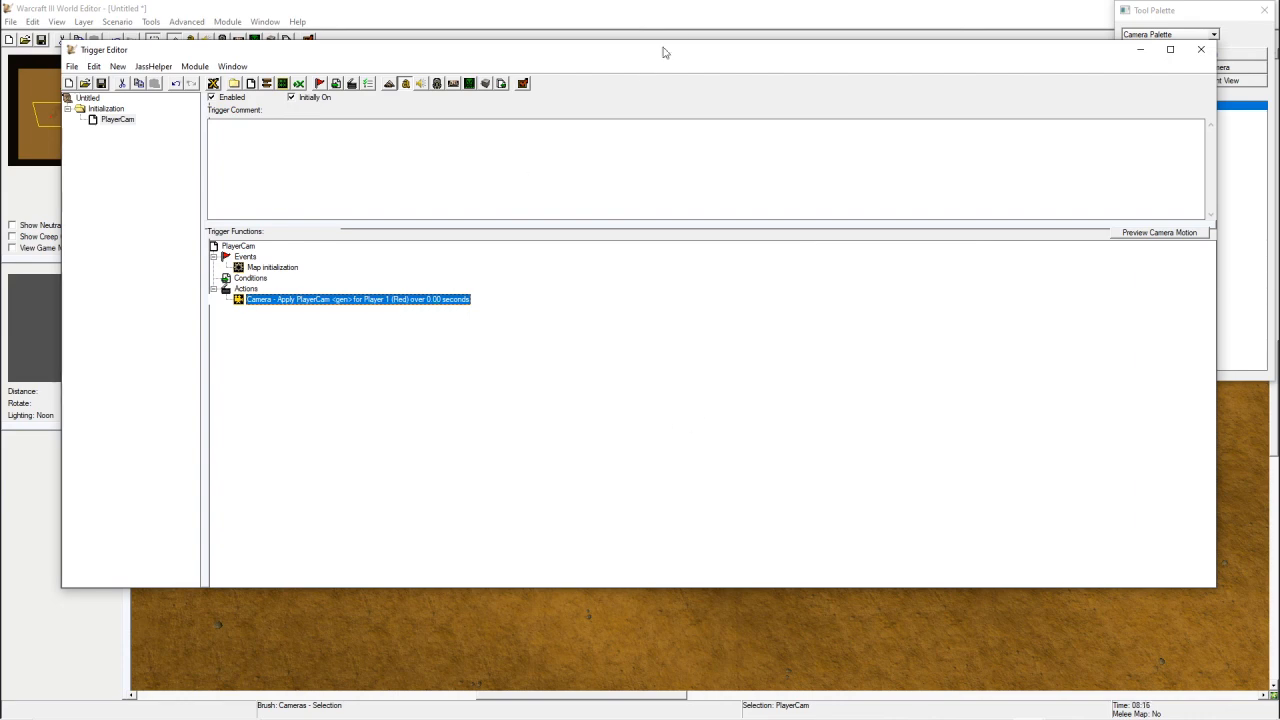
{"action": "left_click", "coordinate": [775, 6]}
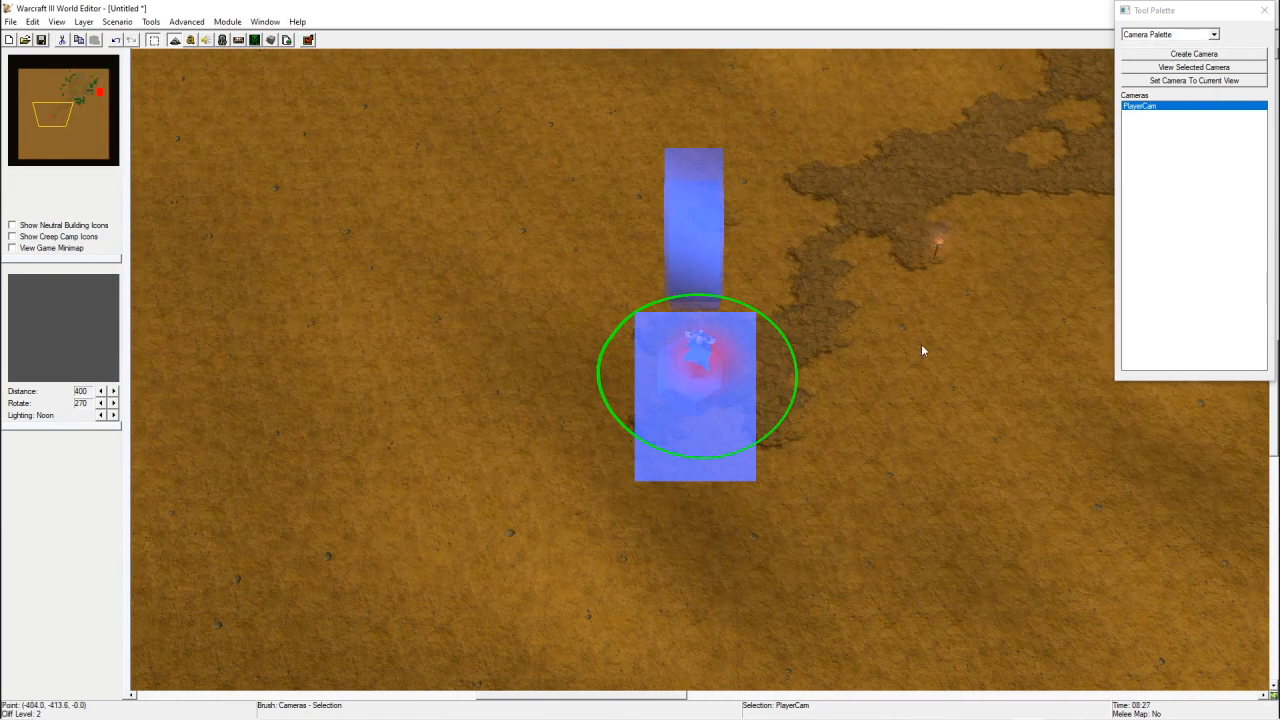
{"action": "right_click_drag", "start_coordinate": [922, 347], "coordinate": [860, 358]}
{"action": "left_click", "coordinate": [190, 40]}
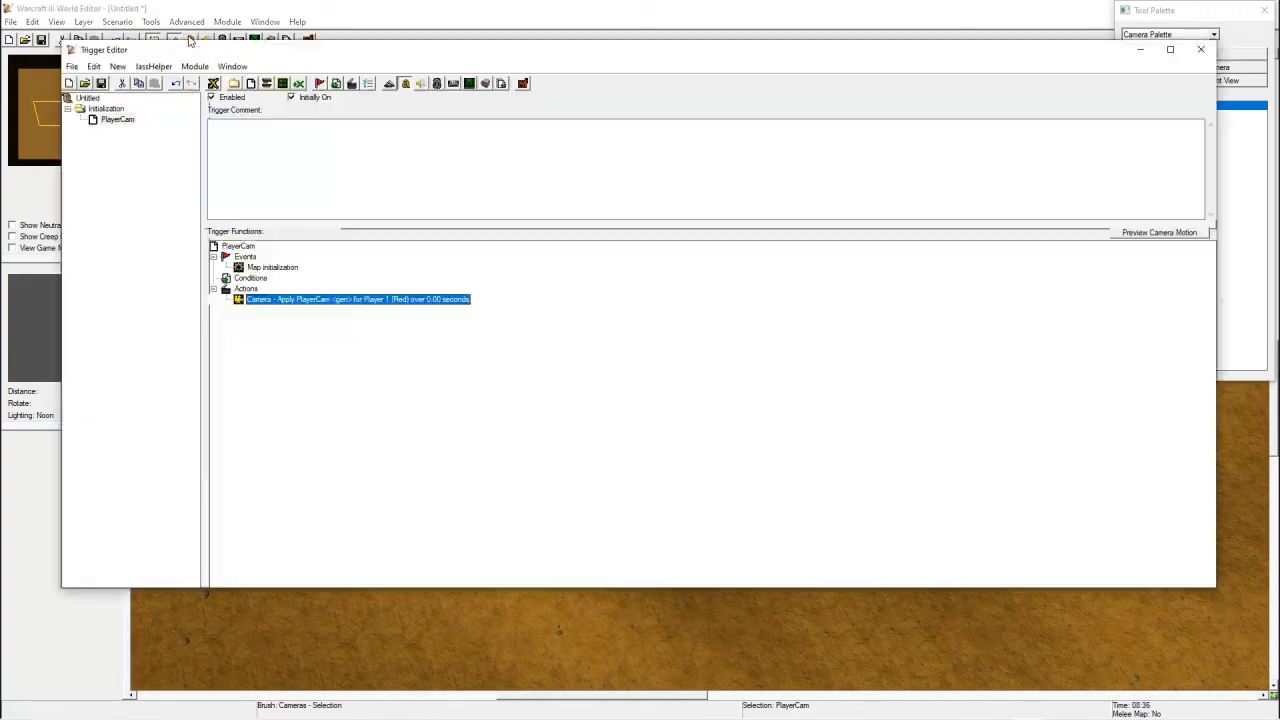
- Start a second action in the PlayerCam trigger using Camera - Lock Camera Target To Unit
{"action": "right_click", "coordinate": [303, 305]}
{"action": "left_click", "coordinate": [410, 442]}
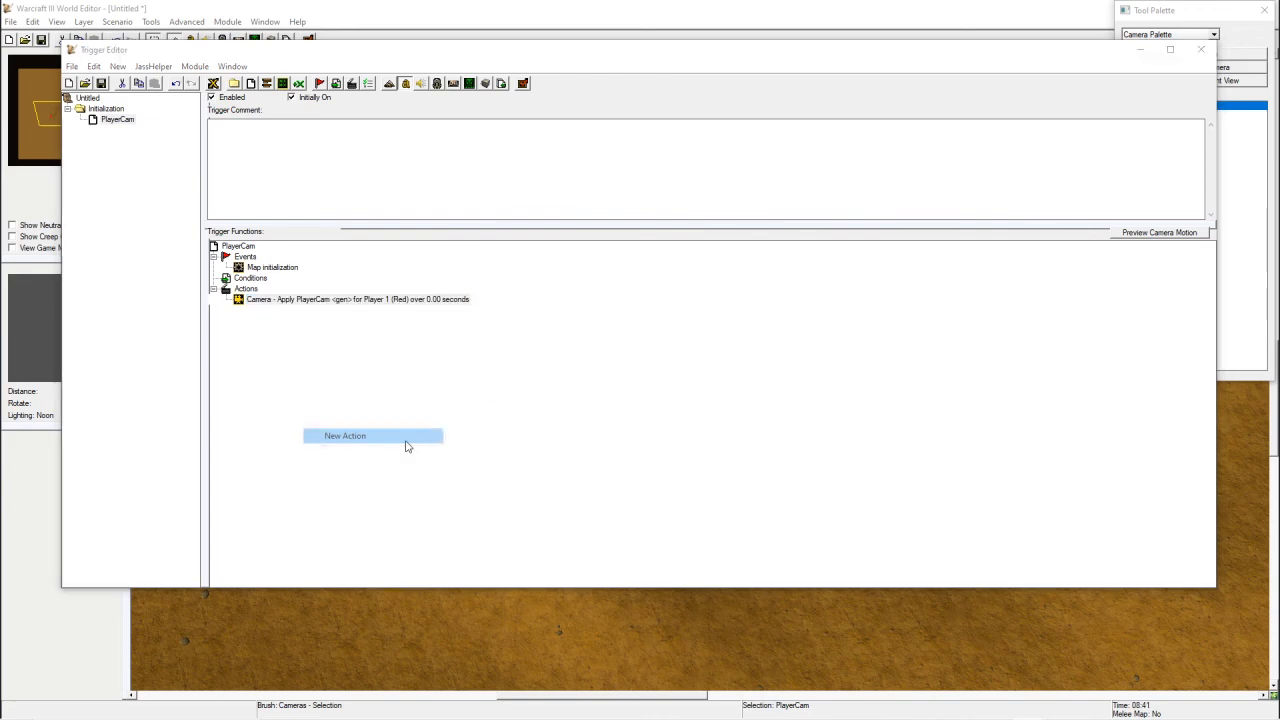
{"action": "left_click", "coordinate": [571, 294]}
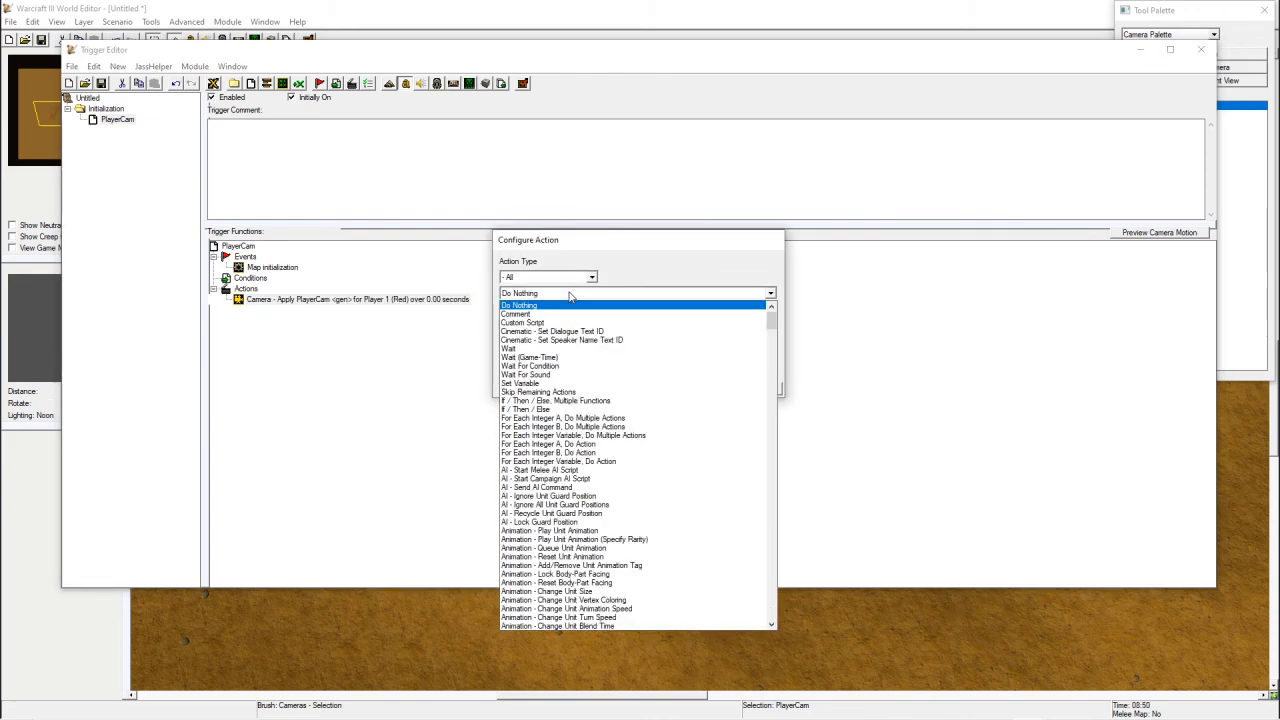
{"action": "key", "text": "c"}
{"action": "key", "text": "c"}
{"action": "key", "text": "c"}
{"action": "key", "text": "c"}
{"action": "key", "text": "c"}
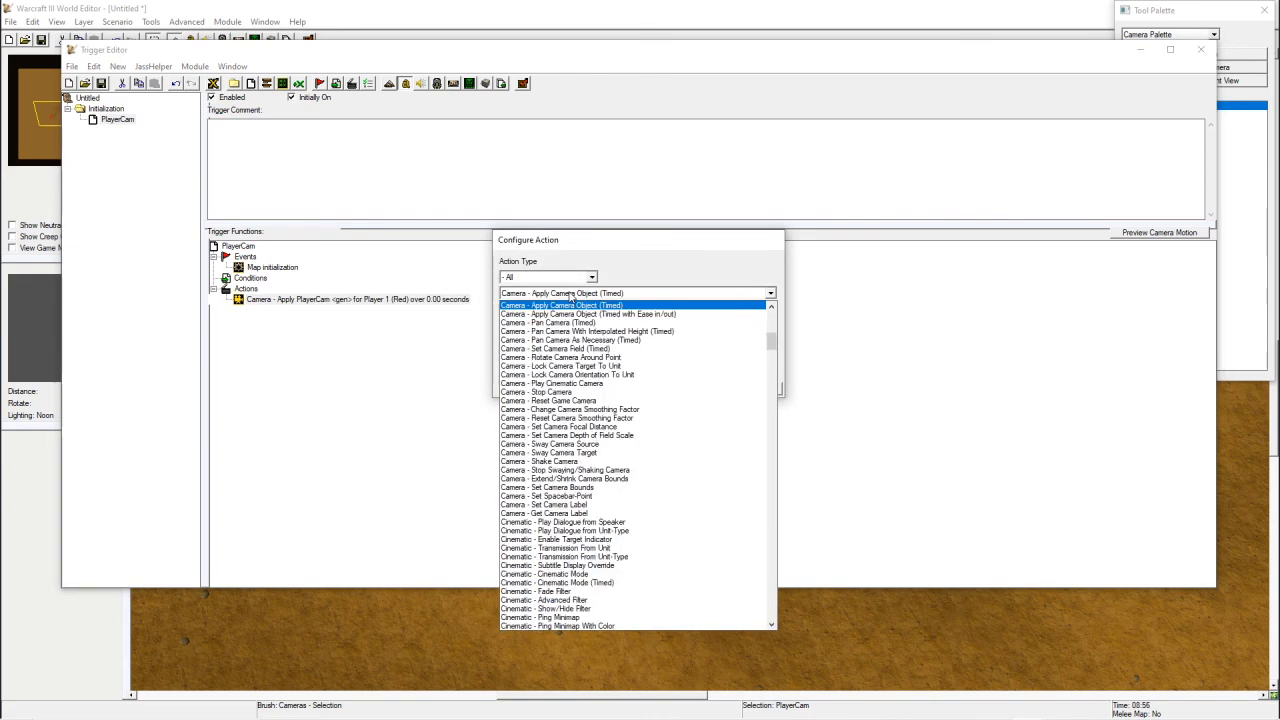
{"action": "left_click", "coordinate": [590, 366]}
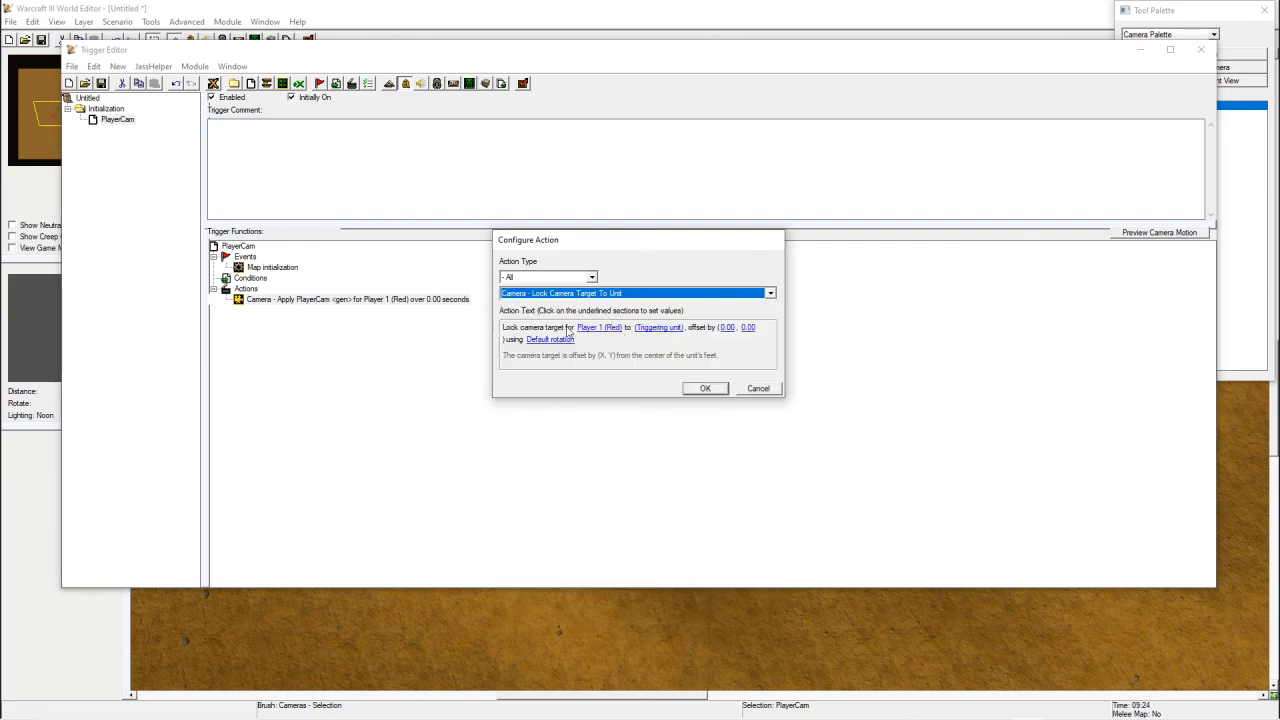
- Pick the Thalorien Dawnseeker hero on the map as the camera lock's target unit and add the action to the trigger
{"action": "left_click", "coordinate": [665, 328]}
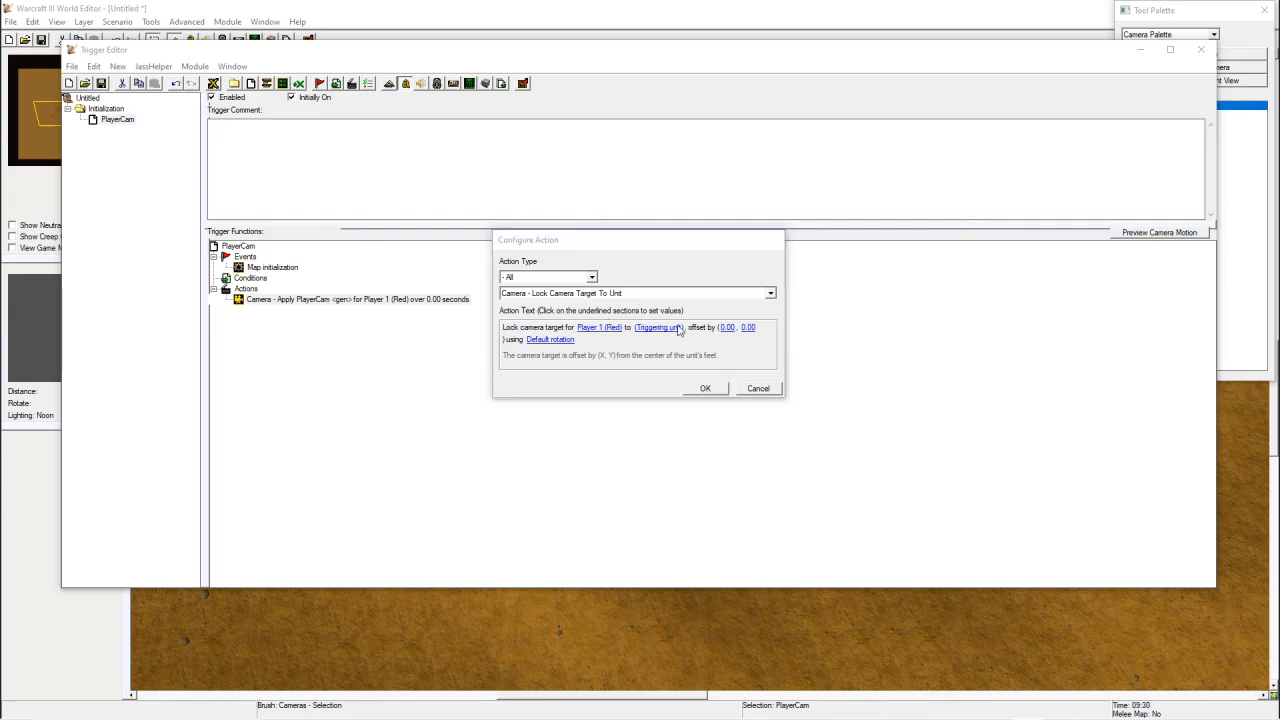
{"action": "left_click", "coordinate": [730, 300]}
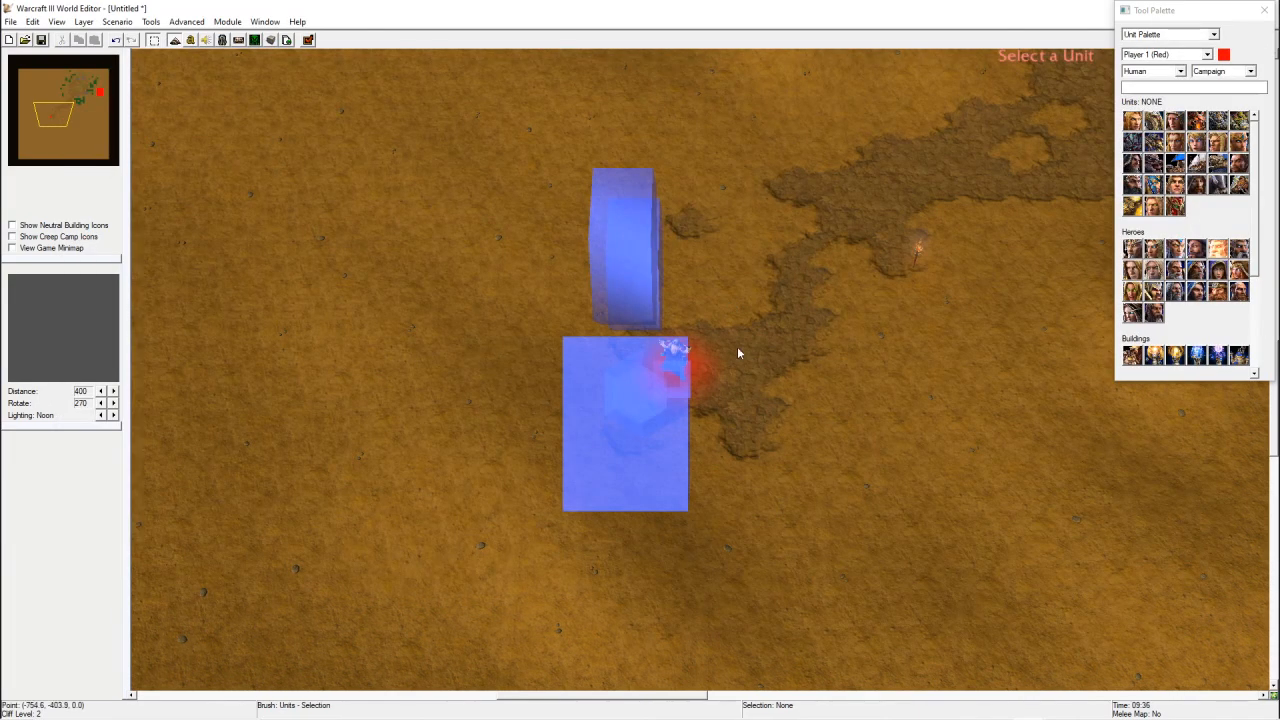
{"action": "left_click", "coordinate": [679, 352]}
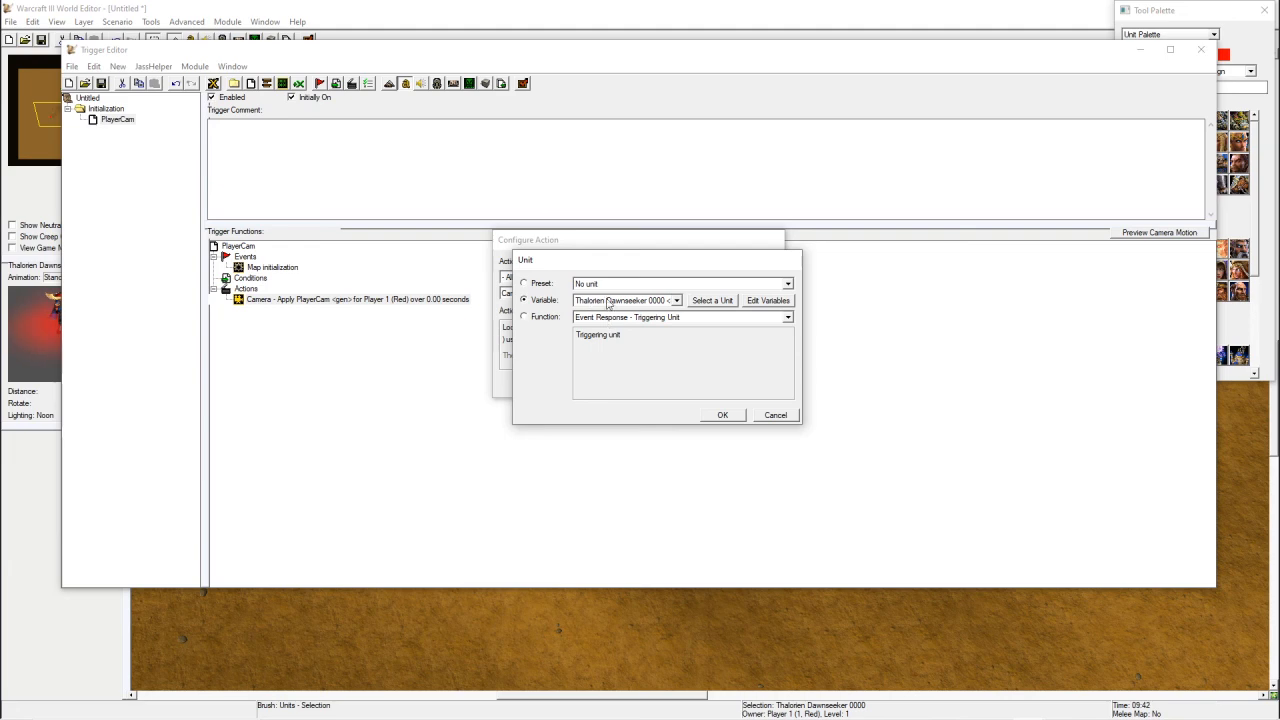
{"action": "left_click", "coordinate": [723, 415]}
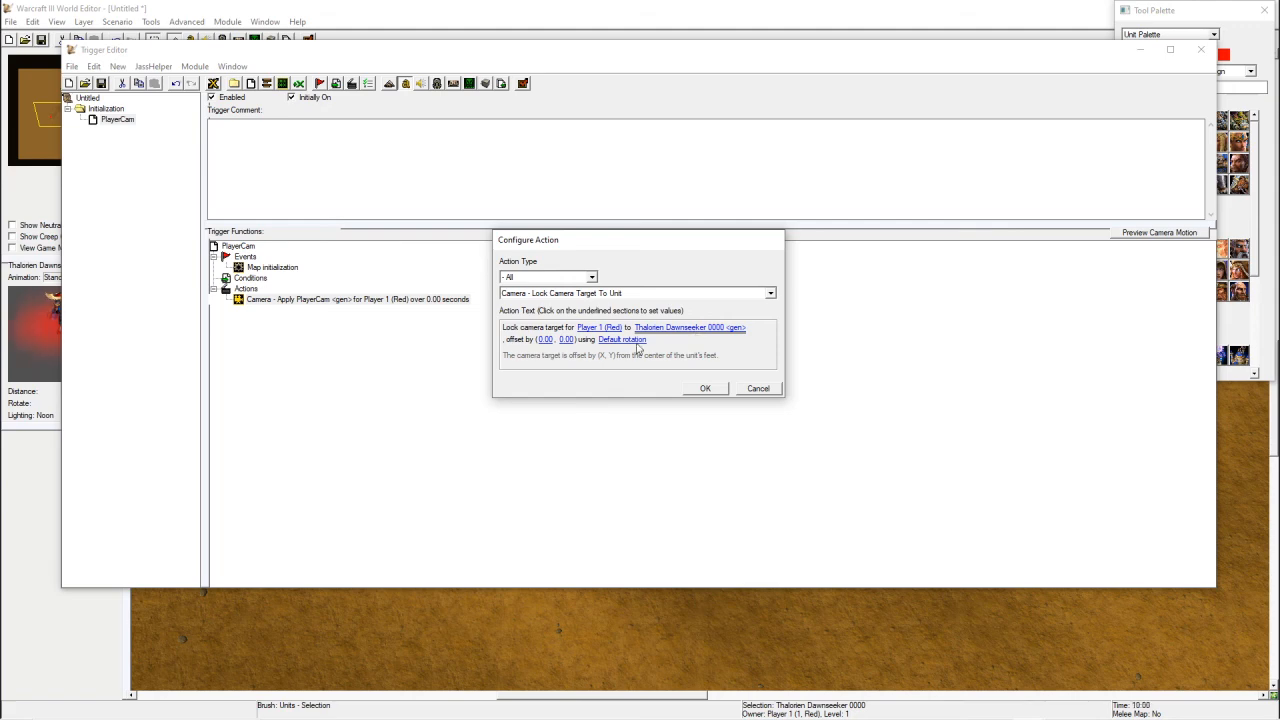
{"action": "left_click", "coordinate": [706, 388]}
{"action": "left_click", "coordinate": [367, 300]}
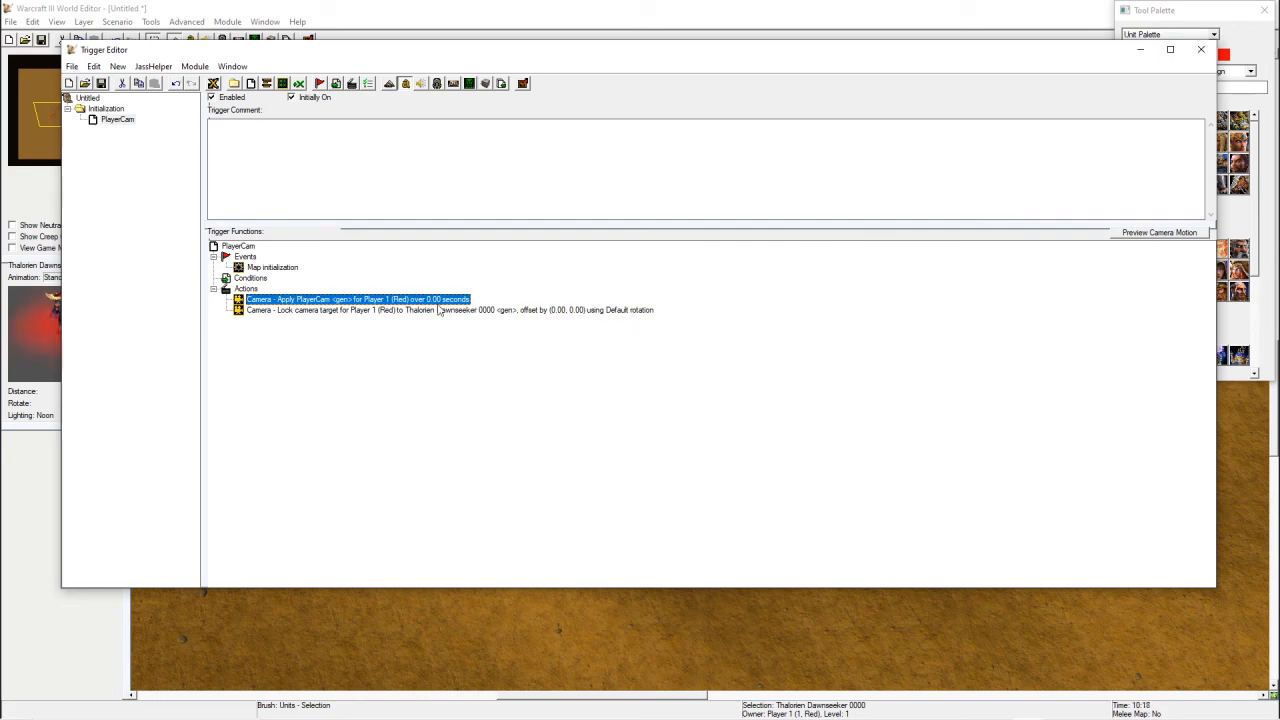
{"action": "left_click", "coordinate": [298, 311]}
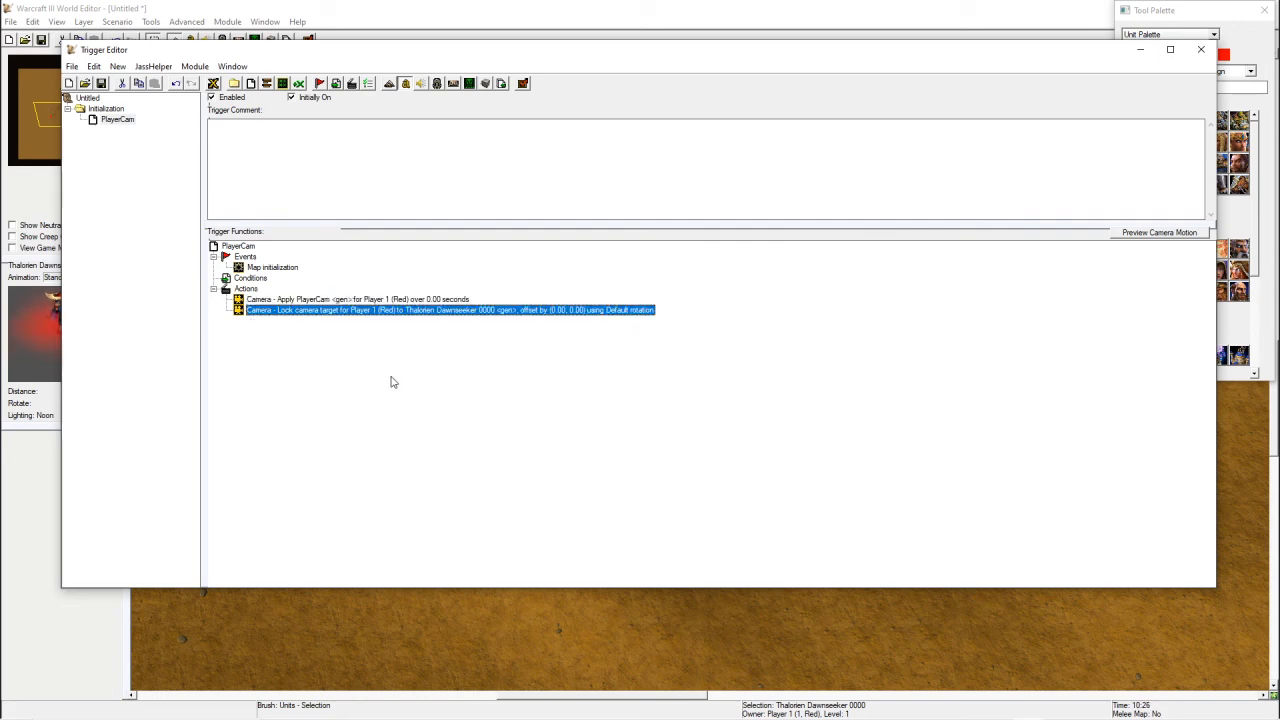
- Test the map, select the Thalorien Dawnseeker hero and order it around in different directions to check how the camera follows
{"action": "left_click", "coordinate": [522, 84]}
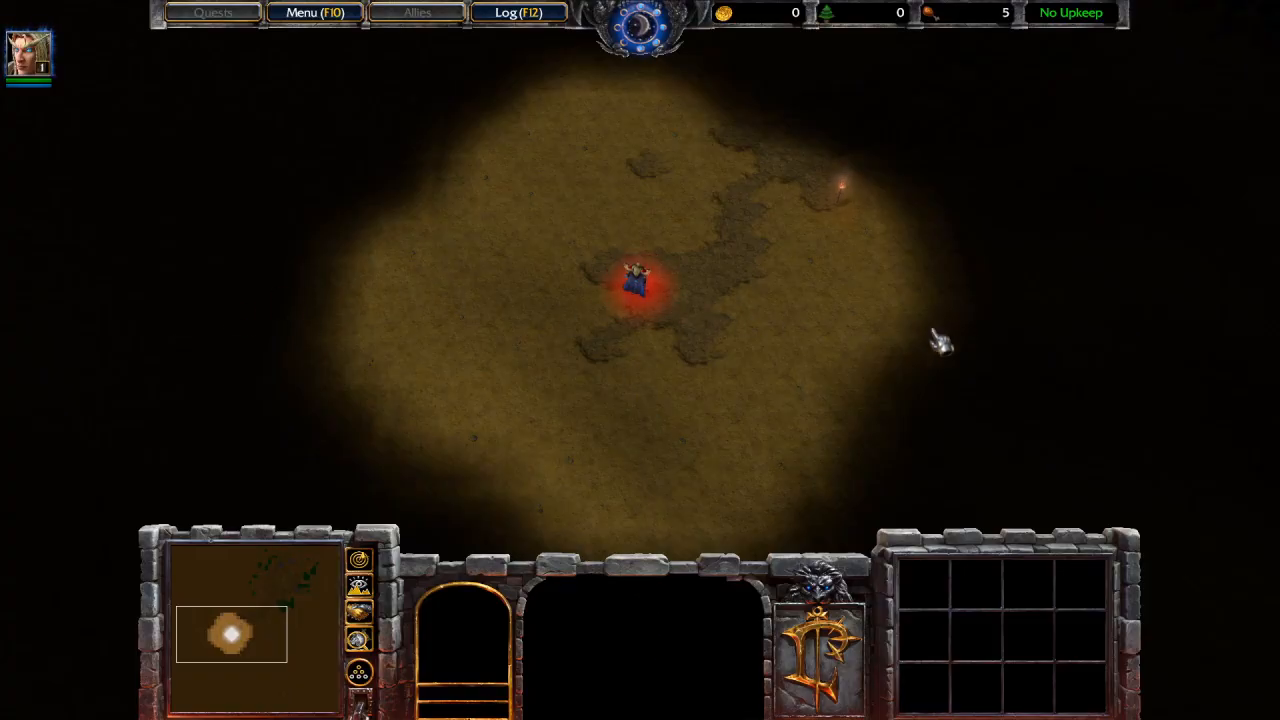
{"action": "left_click", "coordinate": [640, 283]}
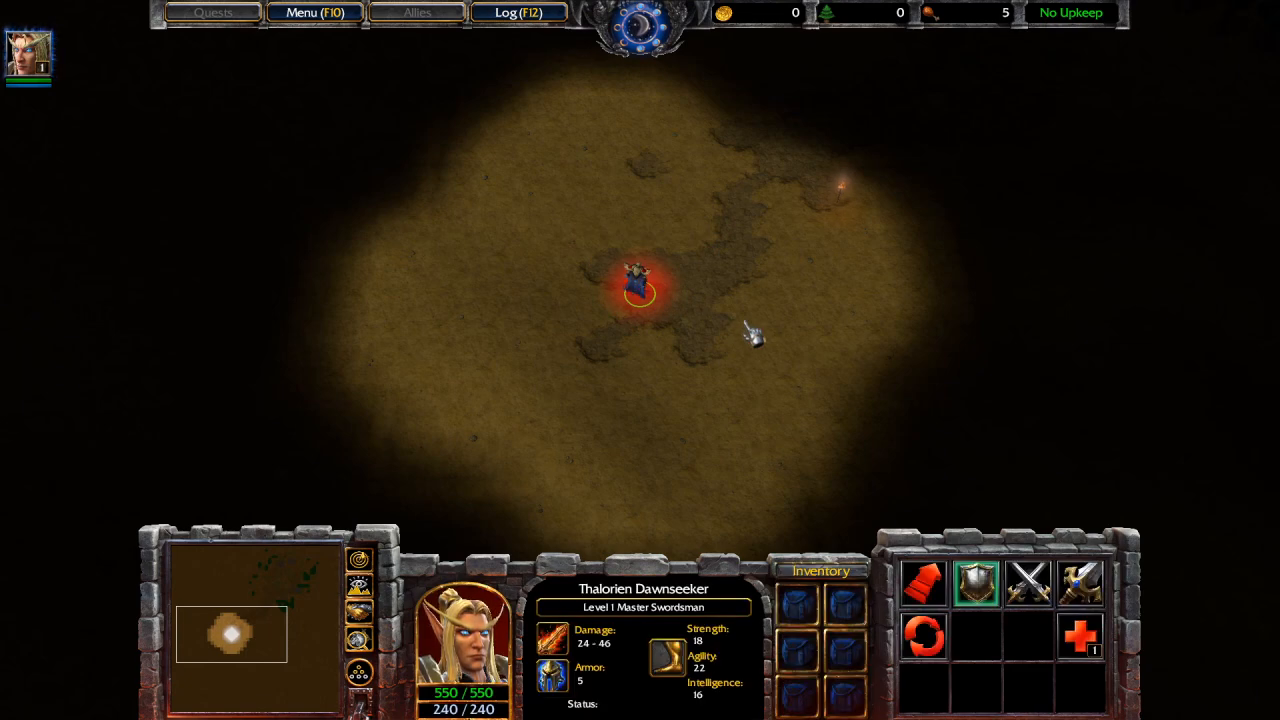
{"action": "right_click", "coordinate": [470, 340]}
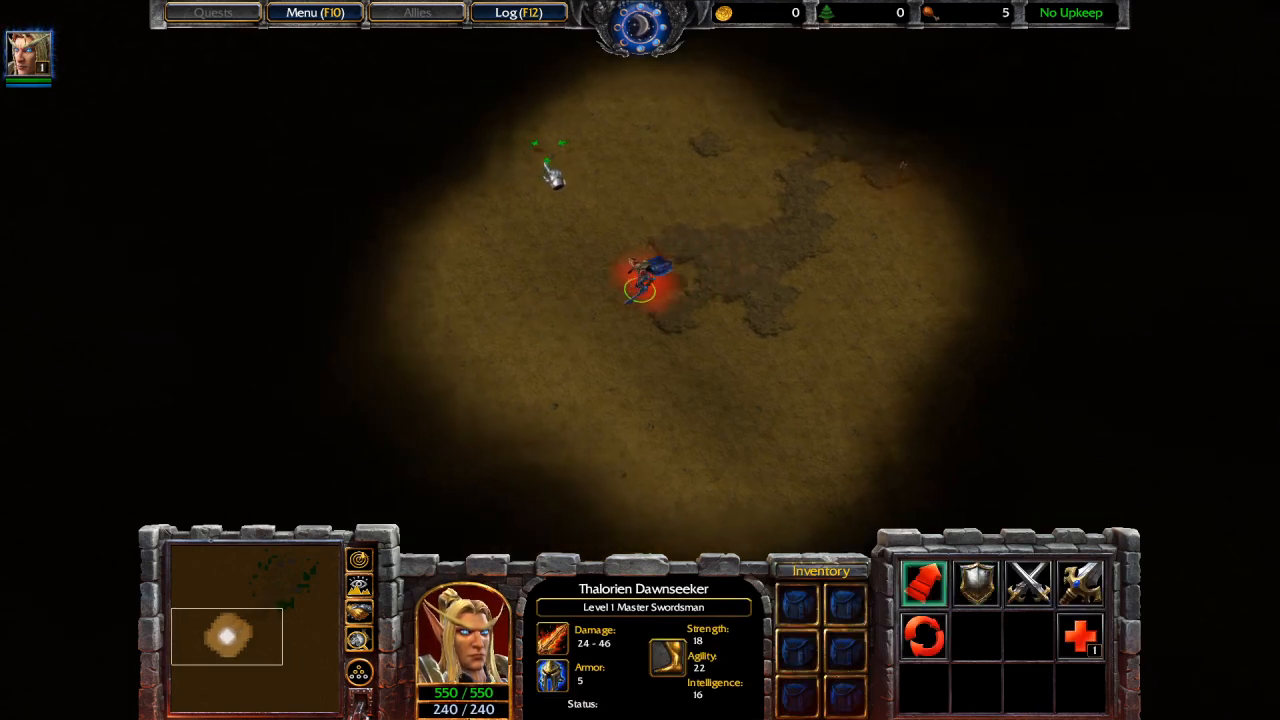
{"action": "right_click", "coordinate": [806, 142]}
{"action": "right_click", "coordinate": [1122, 215]}
{"action": "right_click", "coordinate": [665, 395]}
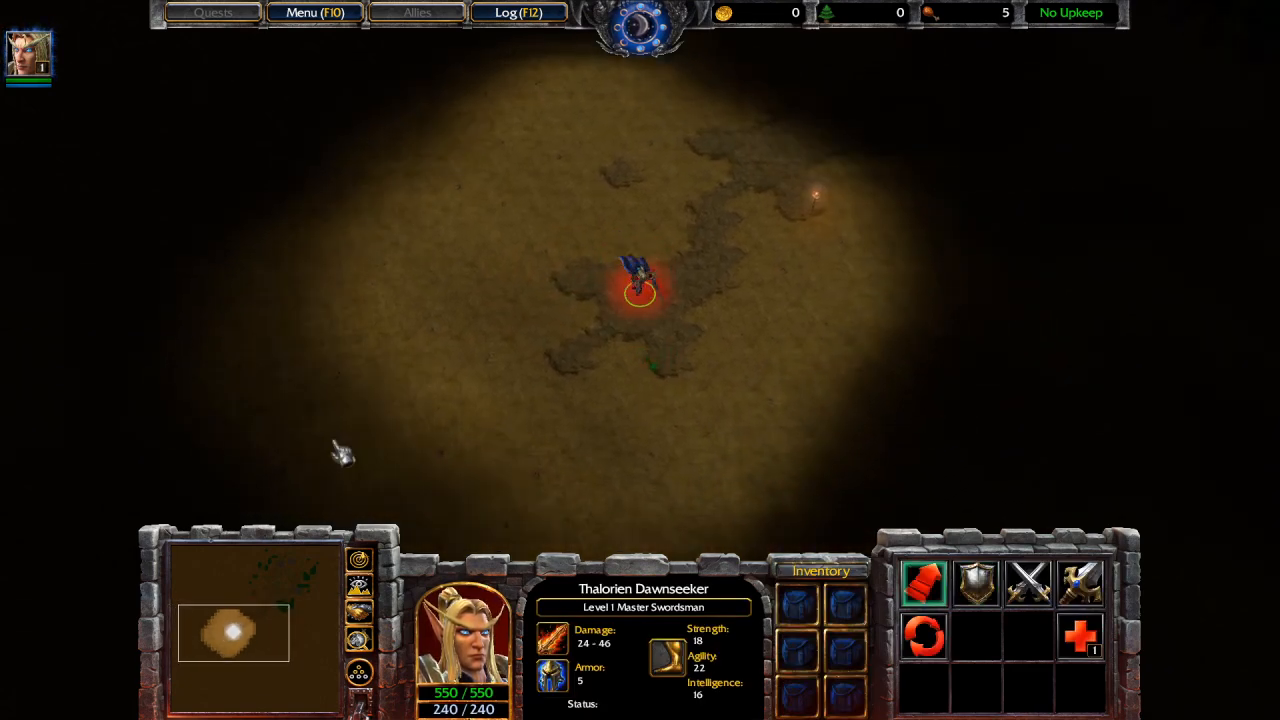
{"action": "right_click", "coordinate": [363, 406]}
{"action": "right_click", "coordinate": [800, 122]}
{"action": "right_click", "coordinate": [474, 449]}
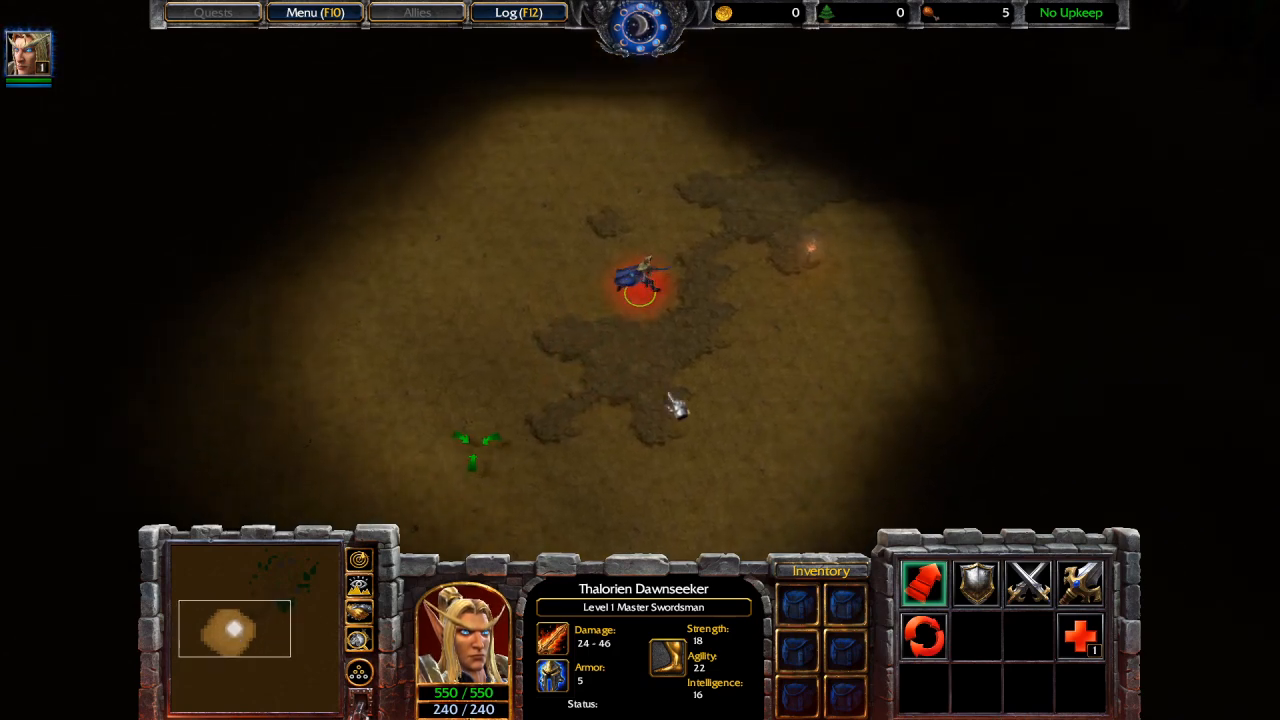
{"action": "right_click", "coordinate": [362, 208]}
{"action": "right_click", "coordinate": [760, 387]}
{"action": "right_click", "coordinate": [722, 120]}
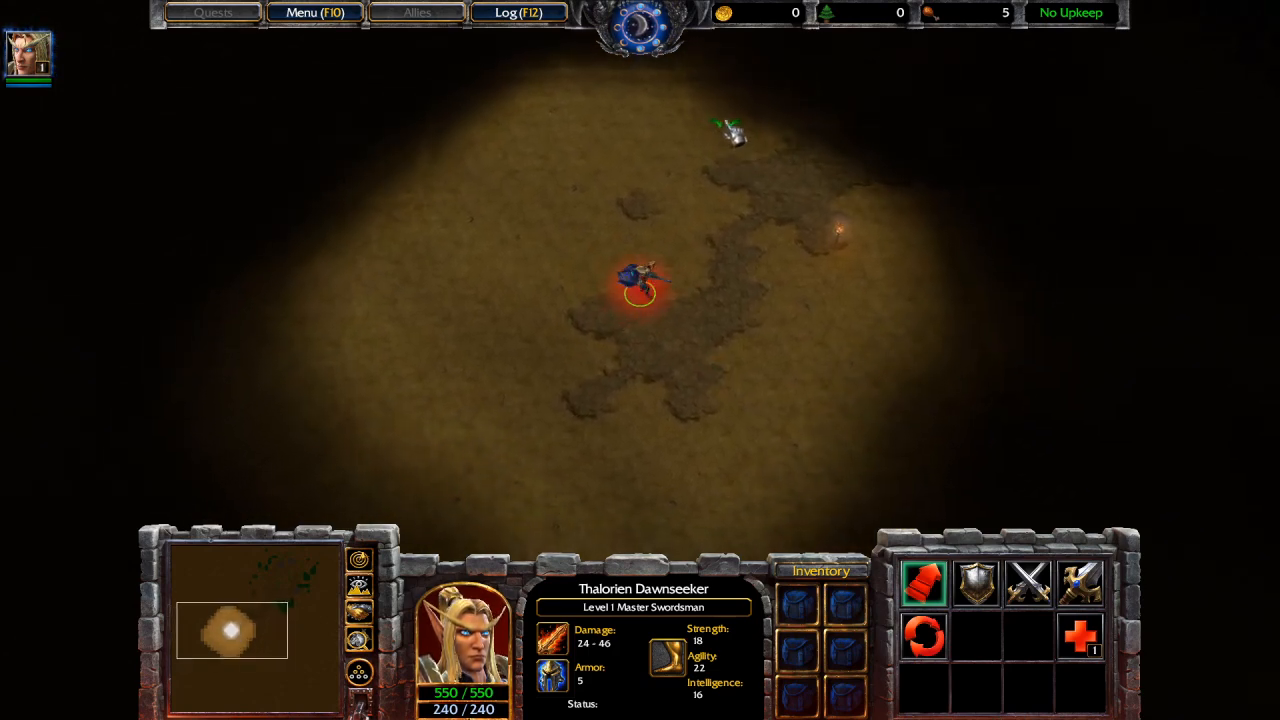
{"action": "right_click", "coordinate": [577, 98]}
{"action": "right_click", "coordinate": [734, 127]}
{"action": "right_click", "coordinate": [1034, 277]}
{"action": "right_click", "coordinate": [857, 377]}
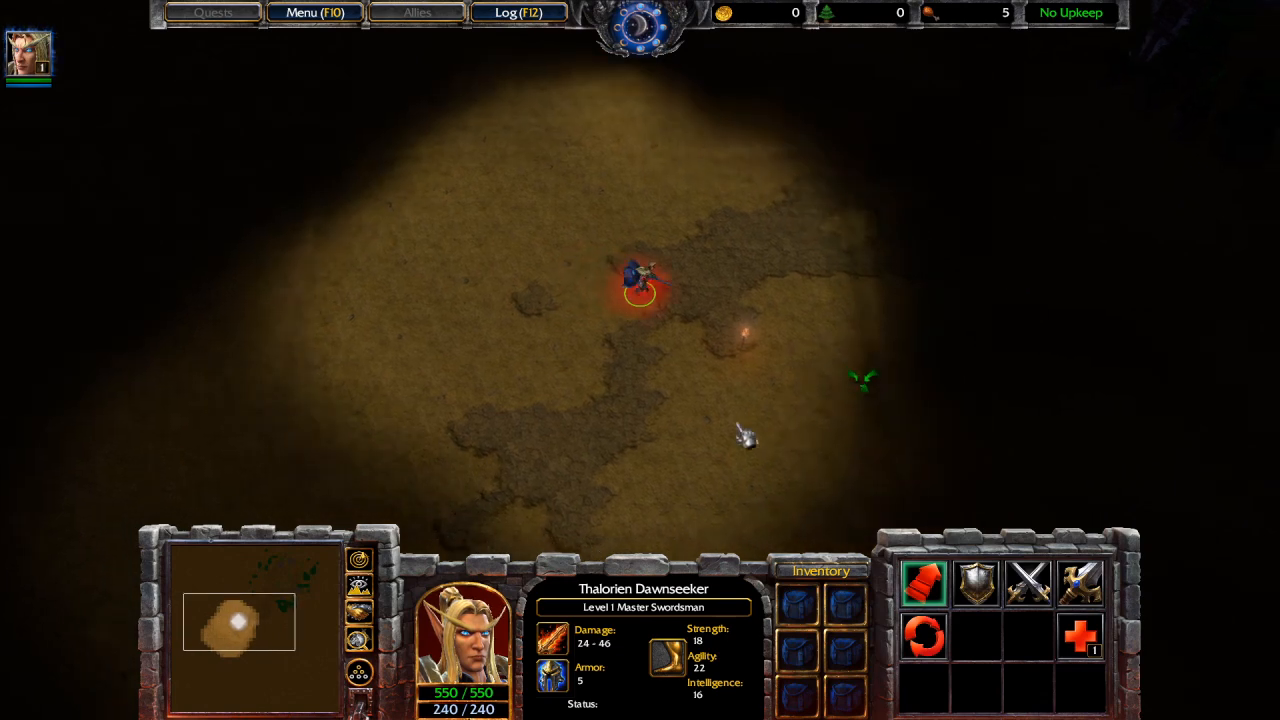
{"action": "right_click", "coordinate": [620, 374]}
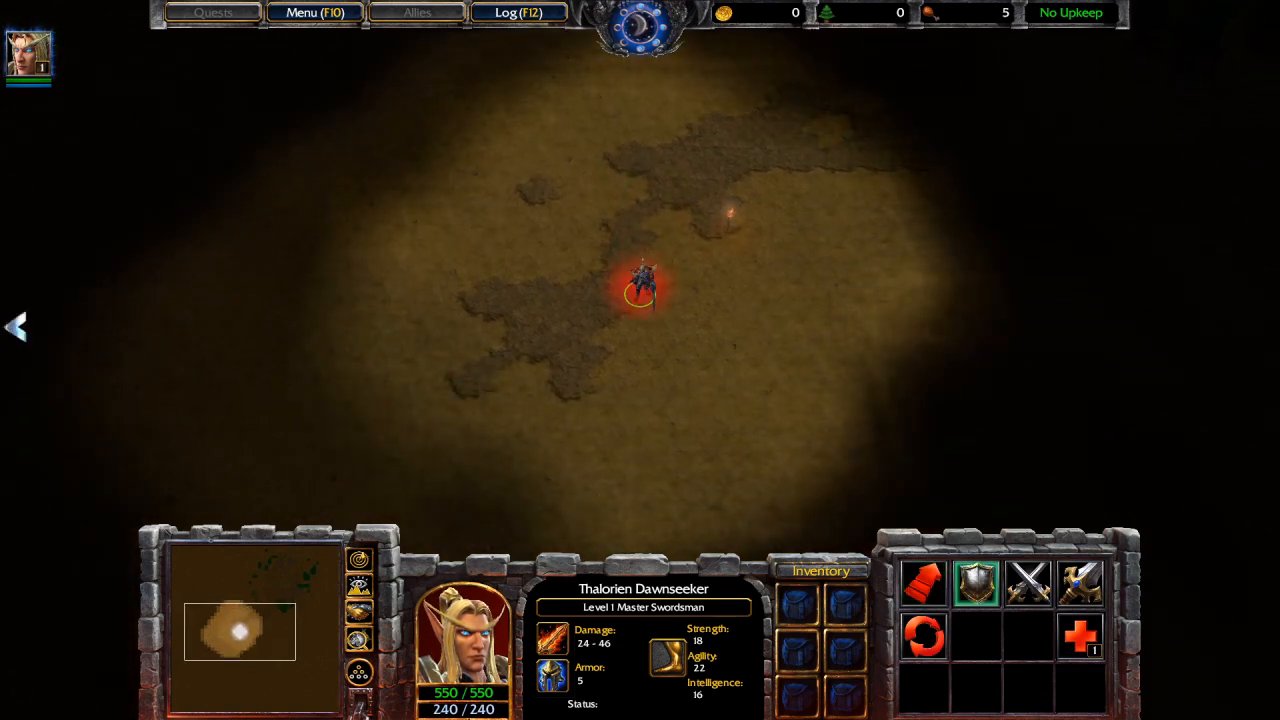
- Send the hero northeast into the village and teach it the Storm Bolt ability
{"action": "right_click", "coordinate": [890, 328]}
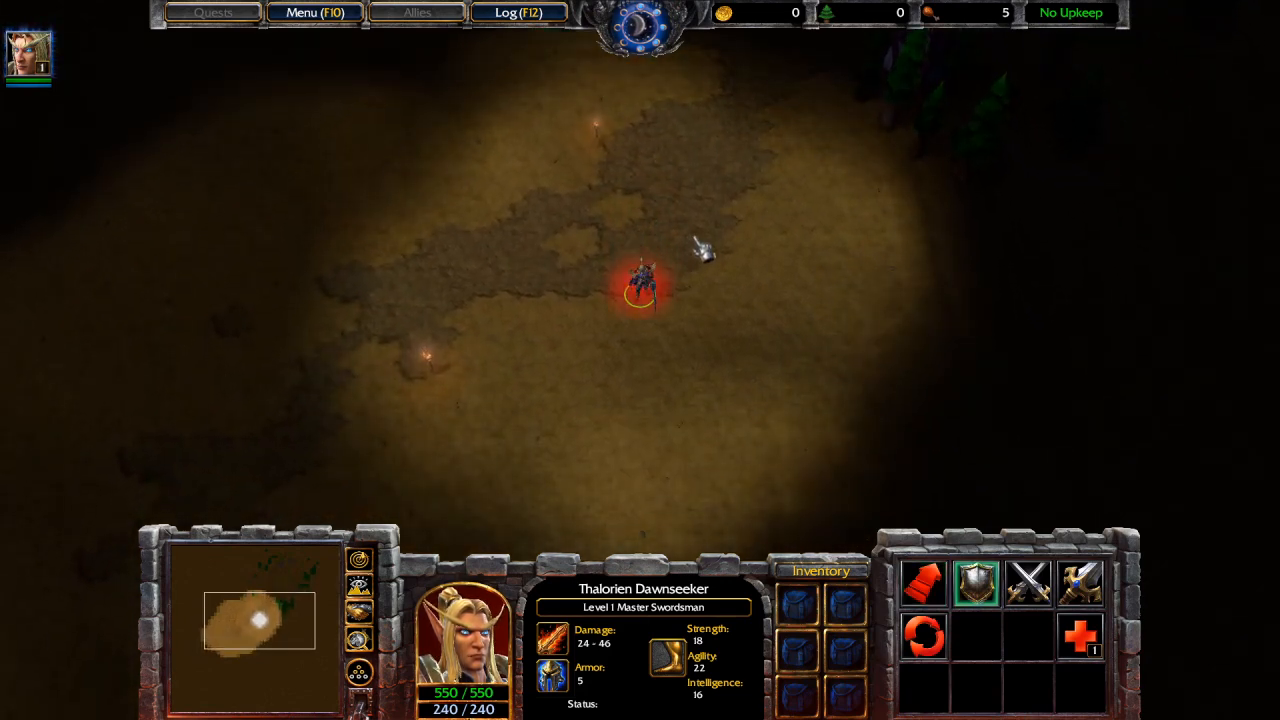
{"action": "right_click", "coordinate": [805, 148]}
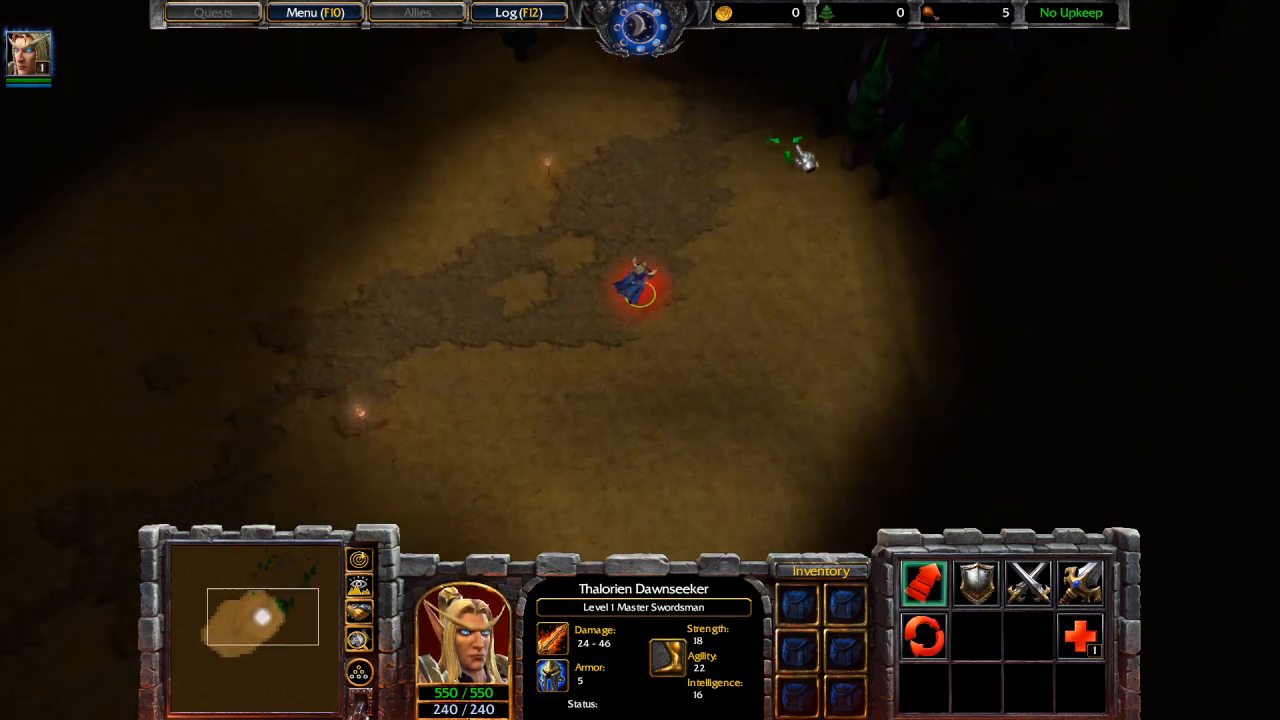
{"action": "left_click", "coordinate": [1080, 637]}
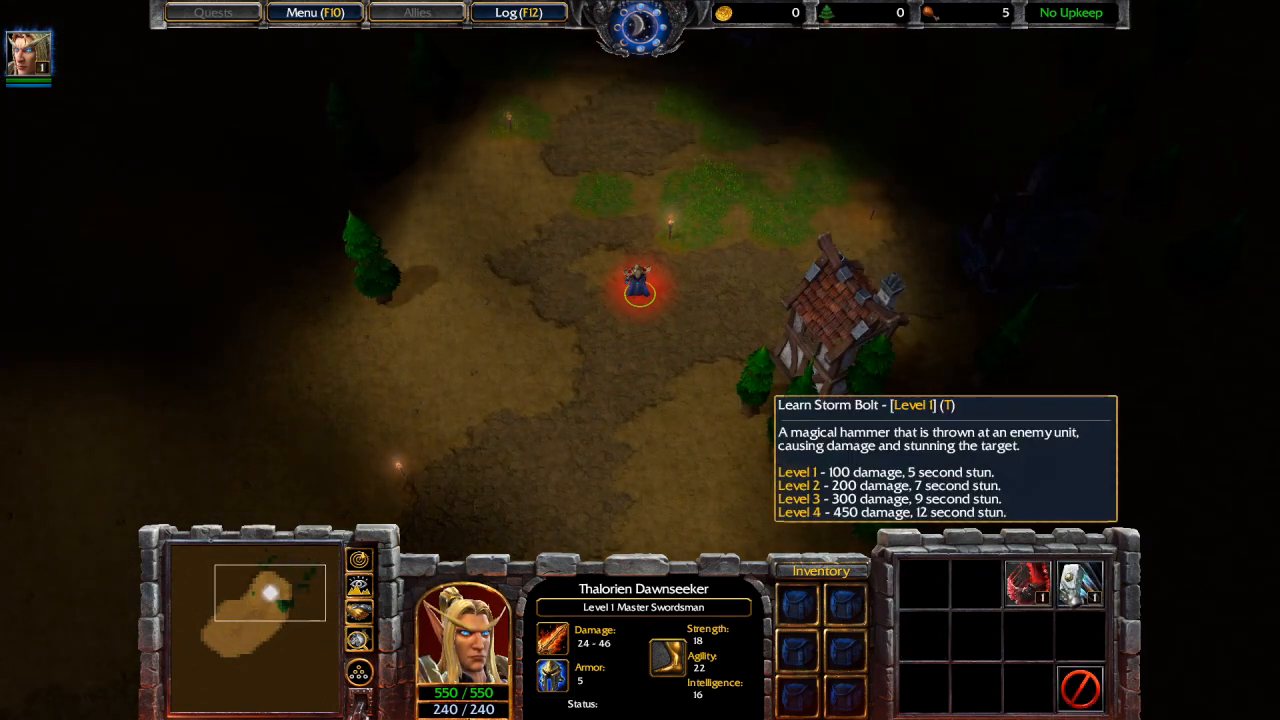
{"action": "key", "text": "t"}
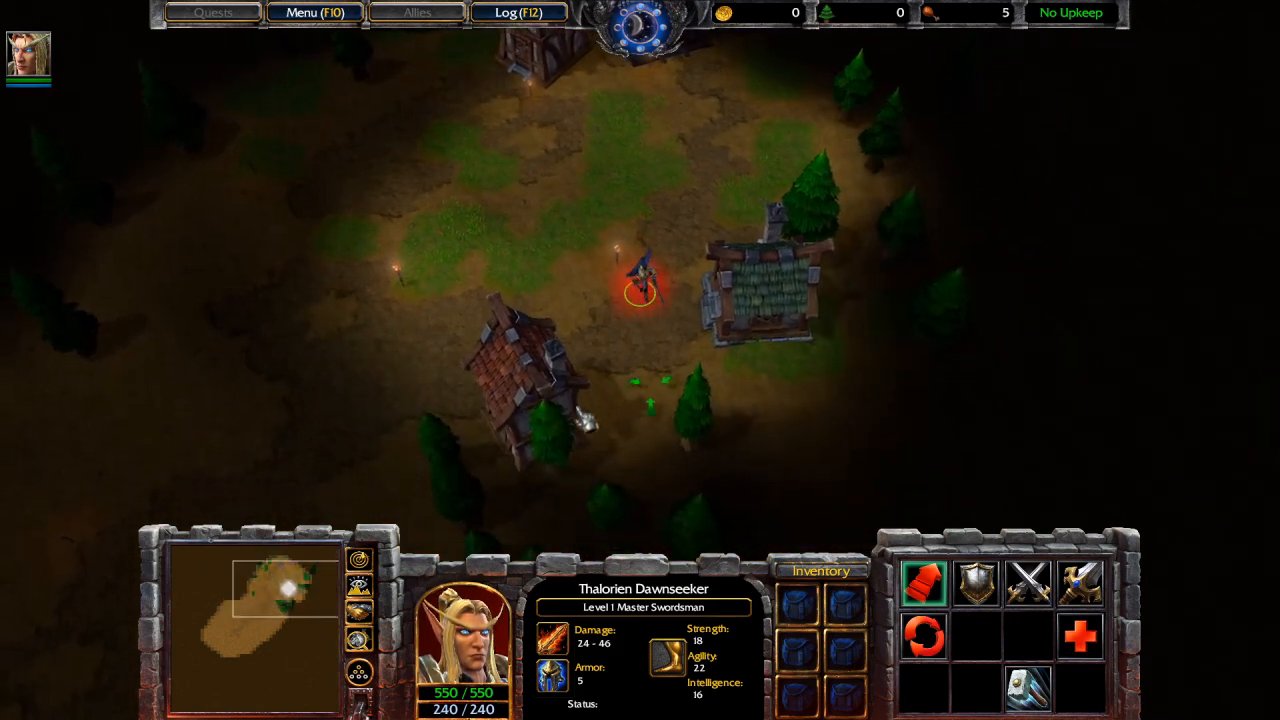
- End the test game and return to the map in the World Editor
{"action": "left_click", "coordinate": [314, 12]}
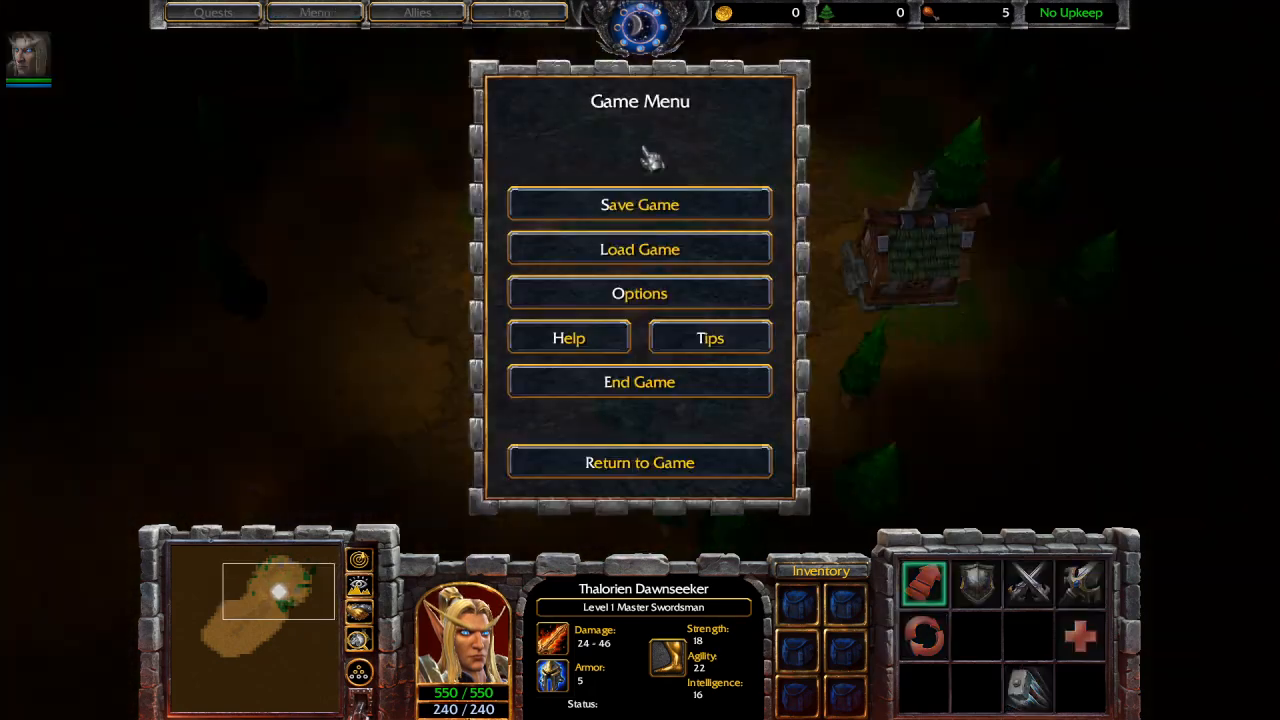
{"action": "left_click", "coordinate": [651, 380]}
{"action": "left_click", "coordinate": [677, 251]}
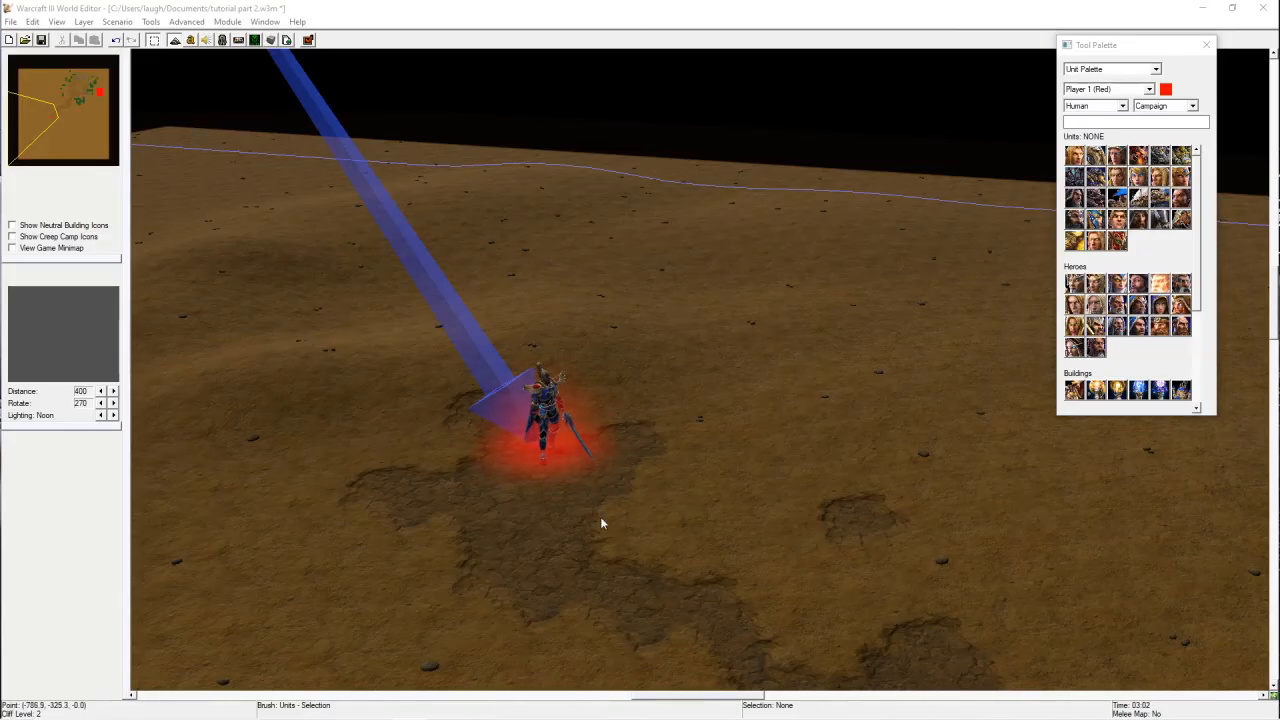
- Place the first Human campaign unit for Player 1 (Red) beside the hero as a size reference
{"action": "right_click_drag", "start_coordinate": [601, 518], "coordinate": [664, 478]}
{"action": "right_click_drag", "start_coordinate": [845, 421], "coordinate": [697, 484]}
{"action": "scroll", "coordinate": [708, 482], "scroll_direction": "up", "scroll_amount": 1}
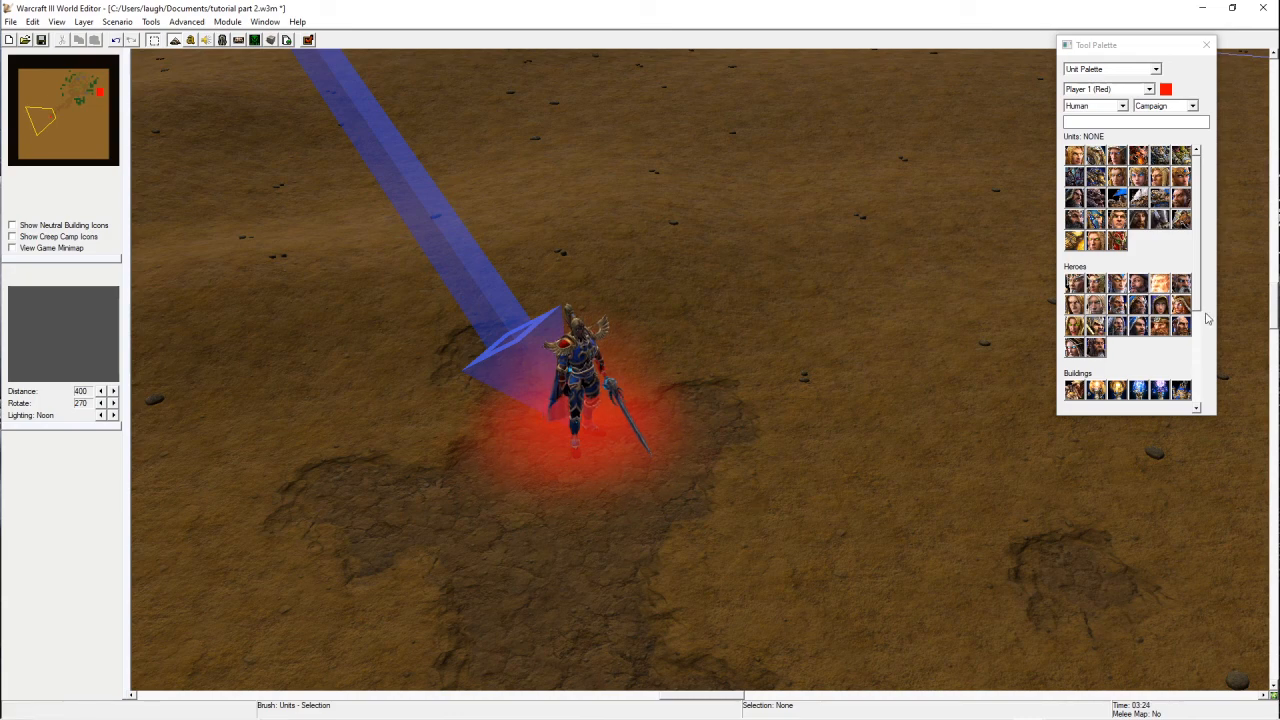
{"action": "left_click", "coordinate": [1075, 157]}
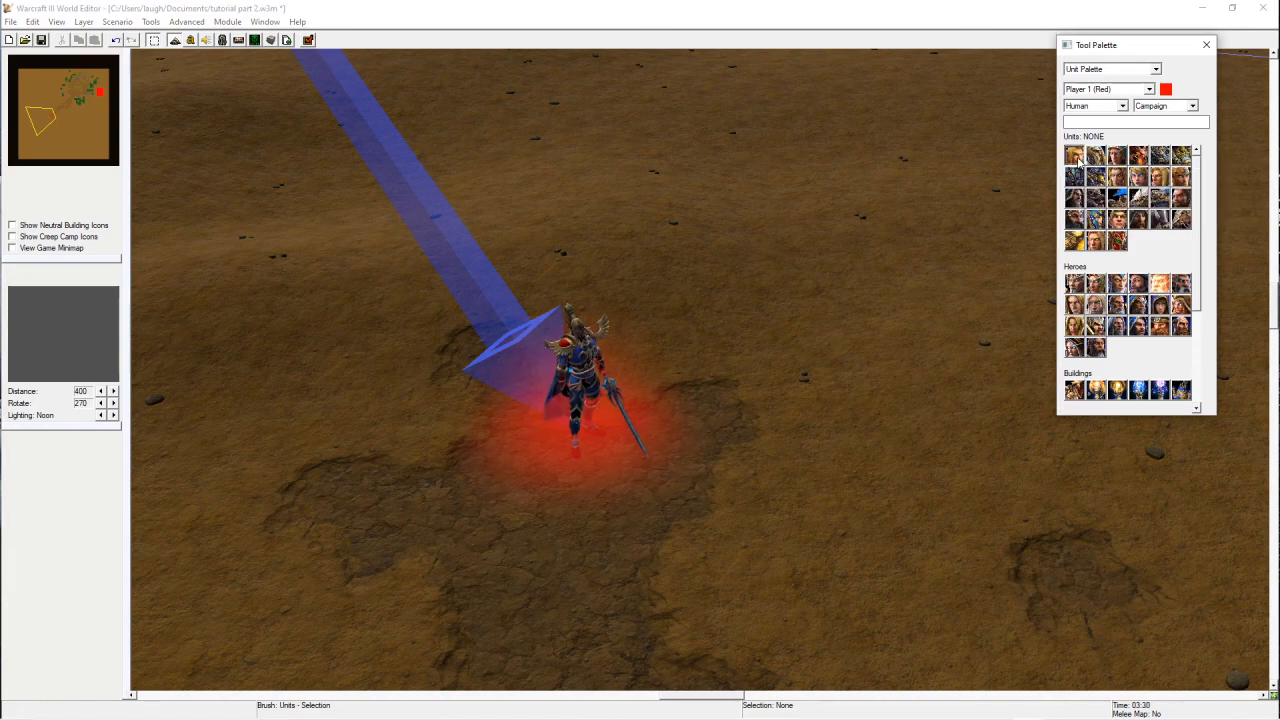
{"action": "left_click", "coordinate": [683, 486]}
{"action": "right_click", "coordinate": [796, 544]}
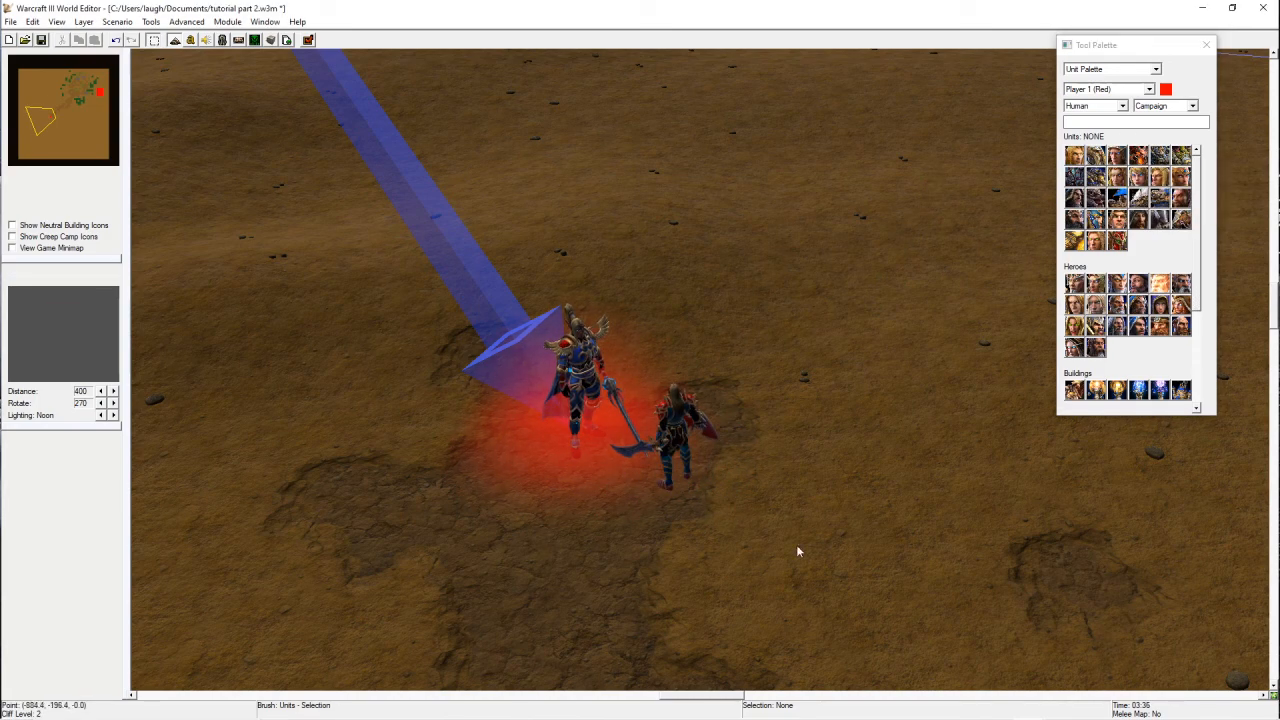
- Compare the reference unit's size with the hero up close, and delete the reference unit
{"action": "scroll", "coordinate": [718, 415], "scroll_direction": "up", "scroll_amount": 3}
{"action": "scroll", "coordinate": [721, 421], "scroll_direction": "up", "scroll_amount": 3}
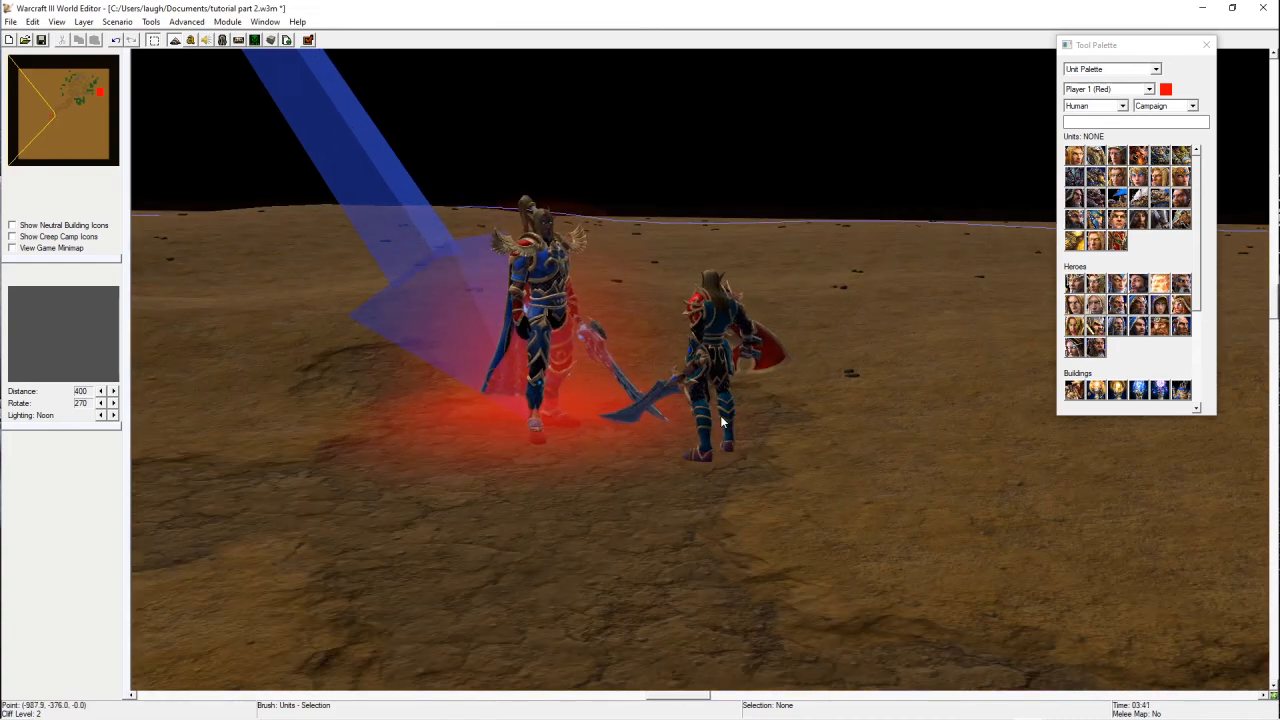
{"action": "right_click_drag", "start_coordinate": [726, 420], "coordinate": [769, 587], "text": "ctrl"}
{"action": "scroll", "coordinate": [769, 587], "scroll_direction": "down", "scroll_amount": 3}
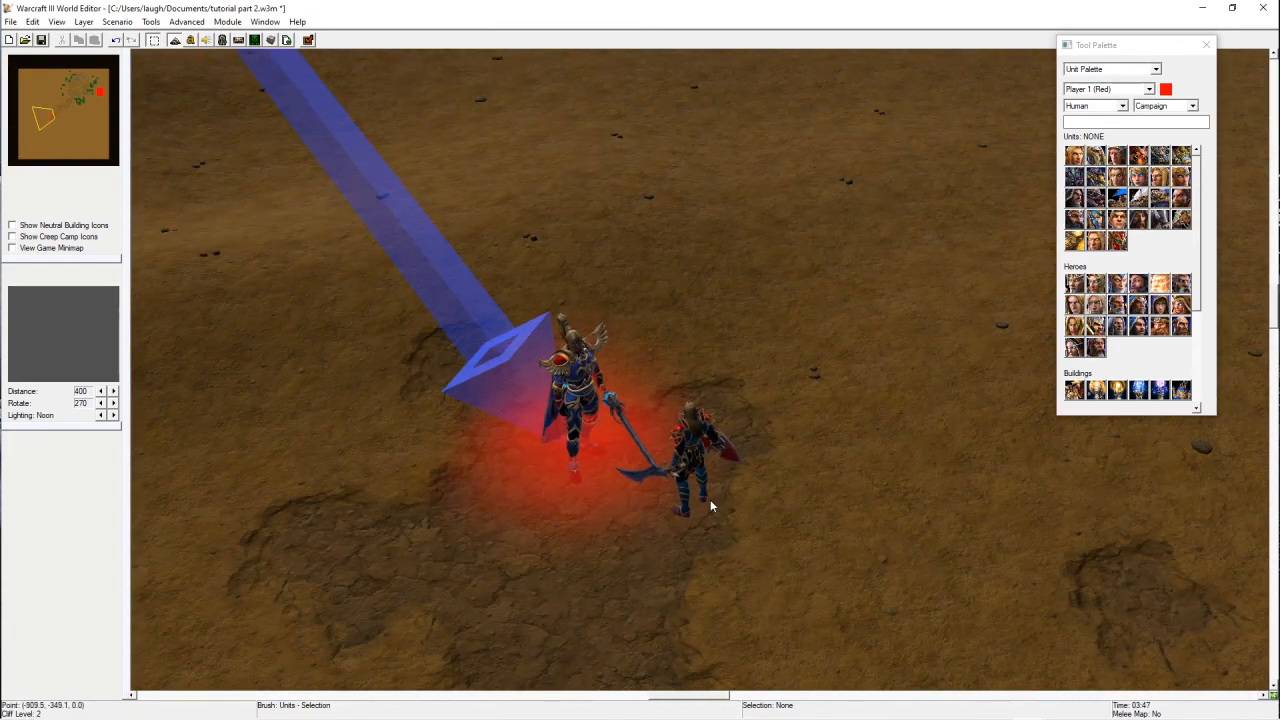
{"action": "left_click", "coordinate": [685, 470]}
{"action": "key", "text": "Delete"}
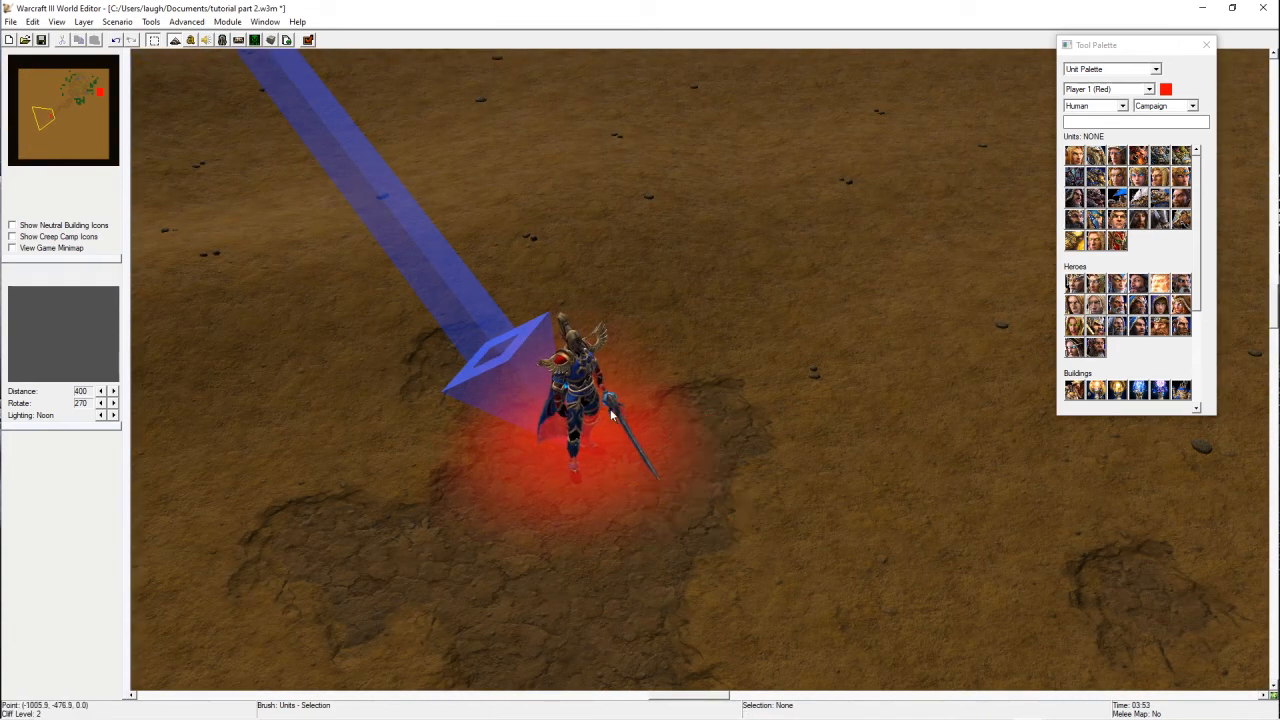
- Open the Object Editor's unit data and select Thalorien Dawnseeker among the Human campaign heroes
{"action": "left_click", "coordinate": [222, 40]}
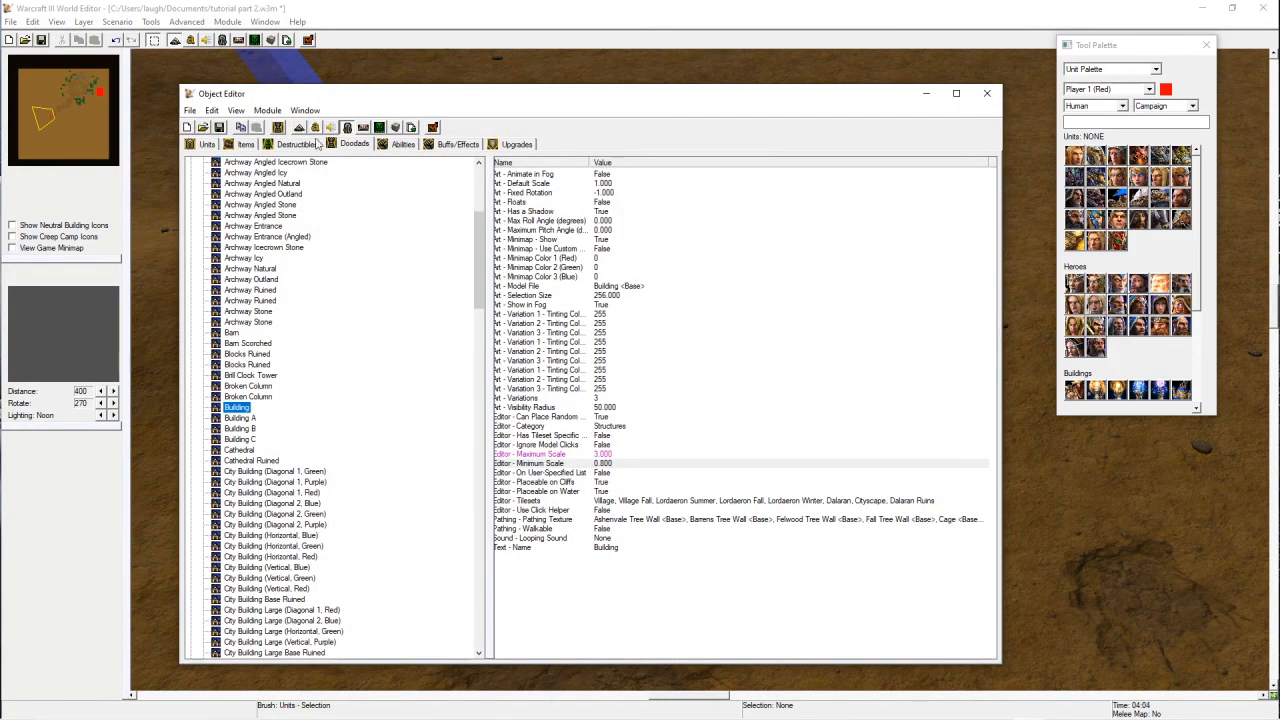
{"action": "left_click", "coordinate": [205, 144]}
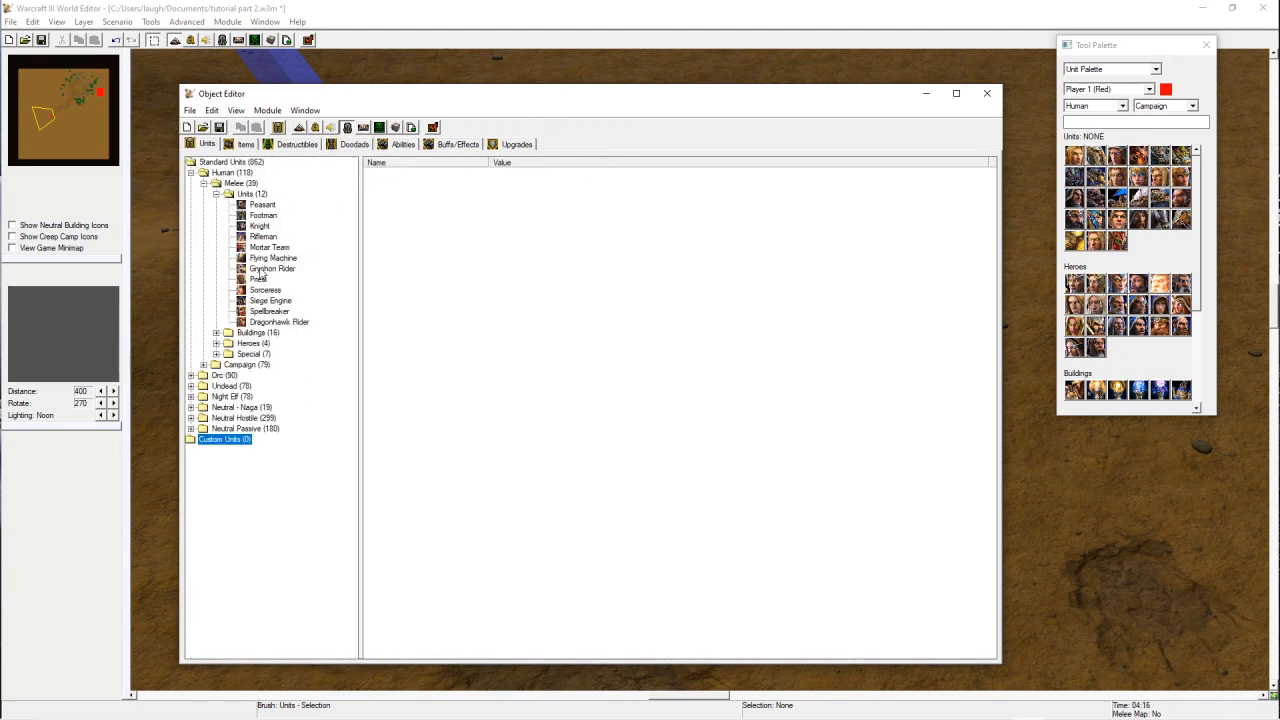
{"action": "left_click", "coordinate": [204, 365]}
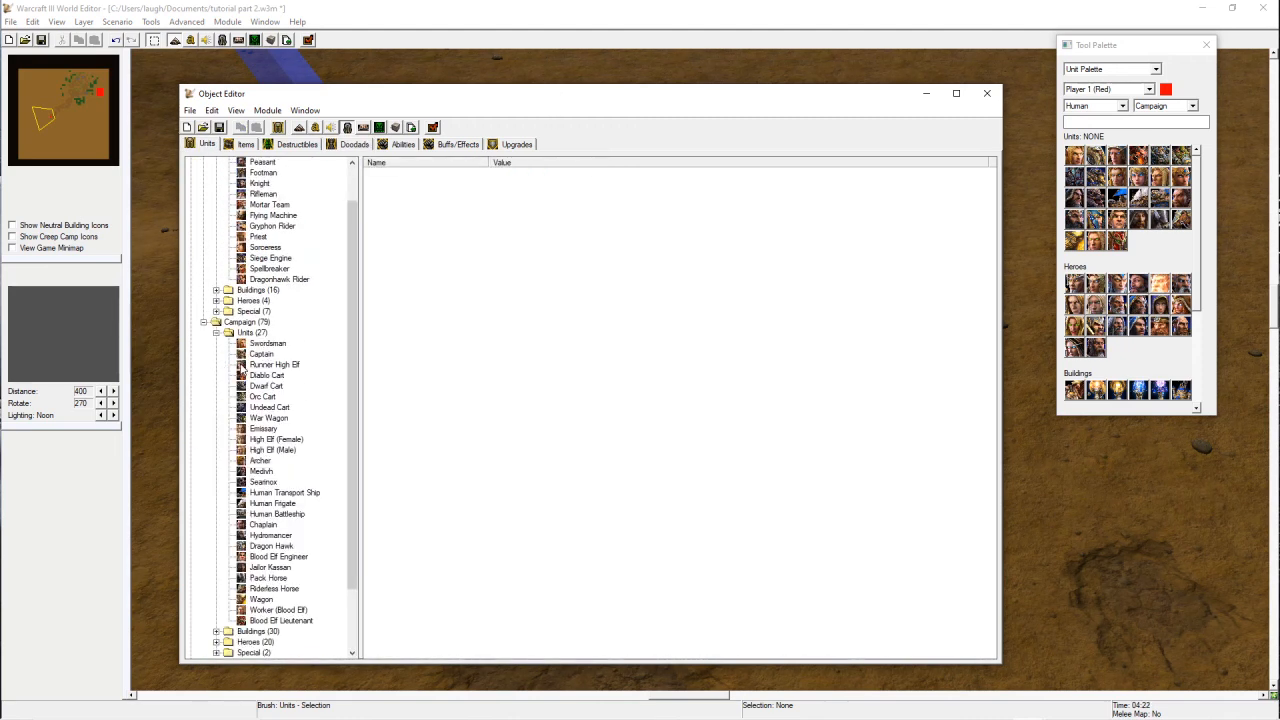
{"action": "left_click", "coordinate": [216, 643]}
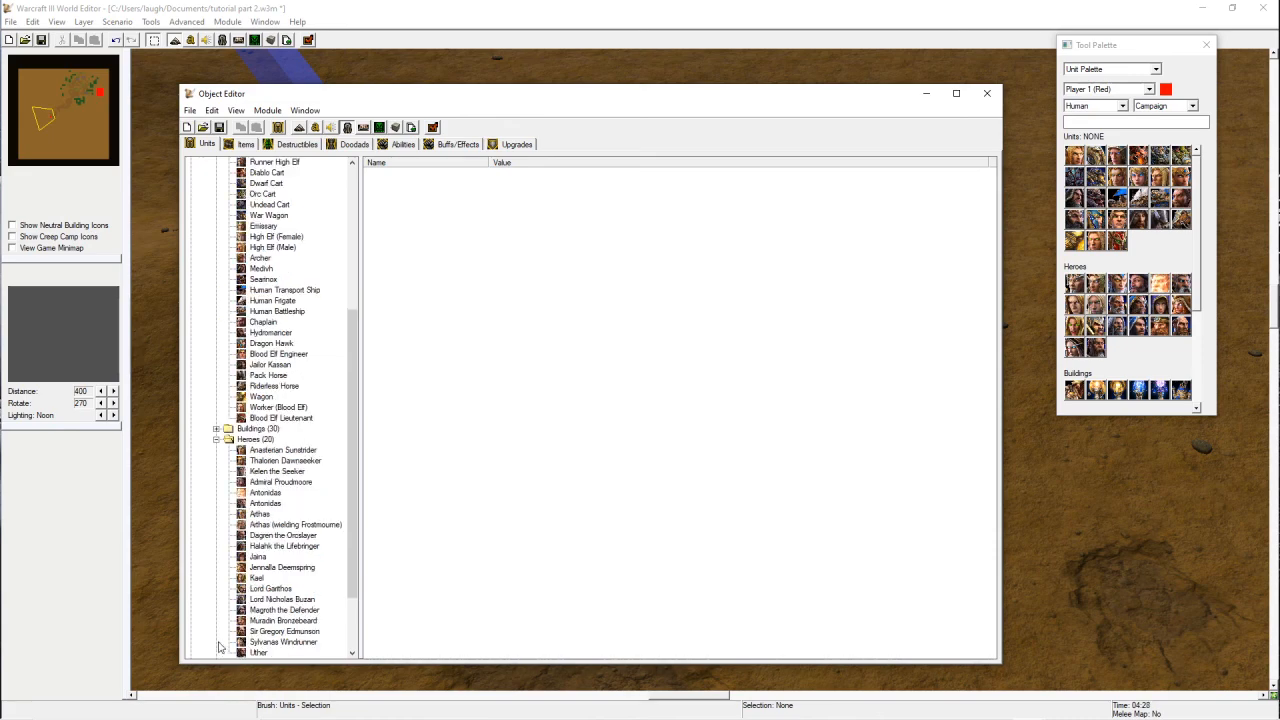
{"action": "scroll", "coordinate": [239, 424], "scroll_direction": "down", "scroll_amount": 3}
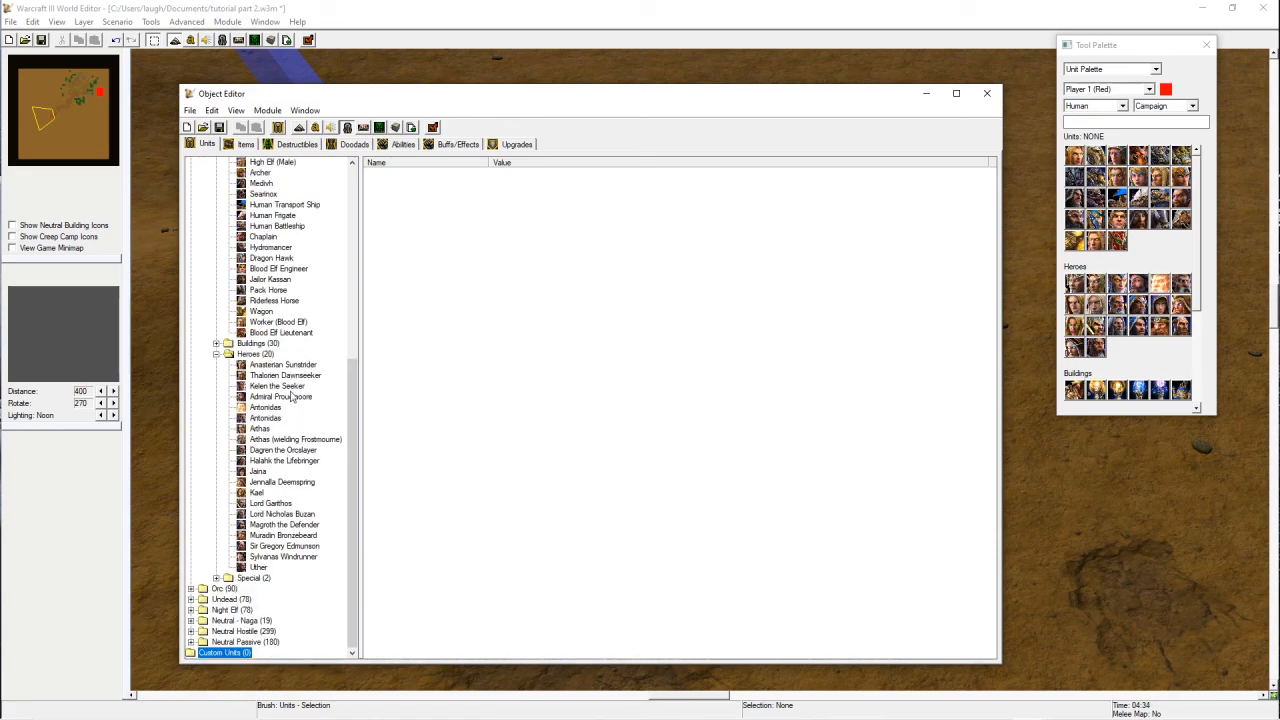
{"action": "left_click", "coordinate": [291, 378]}
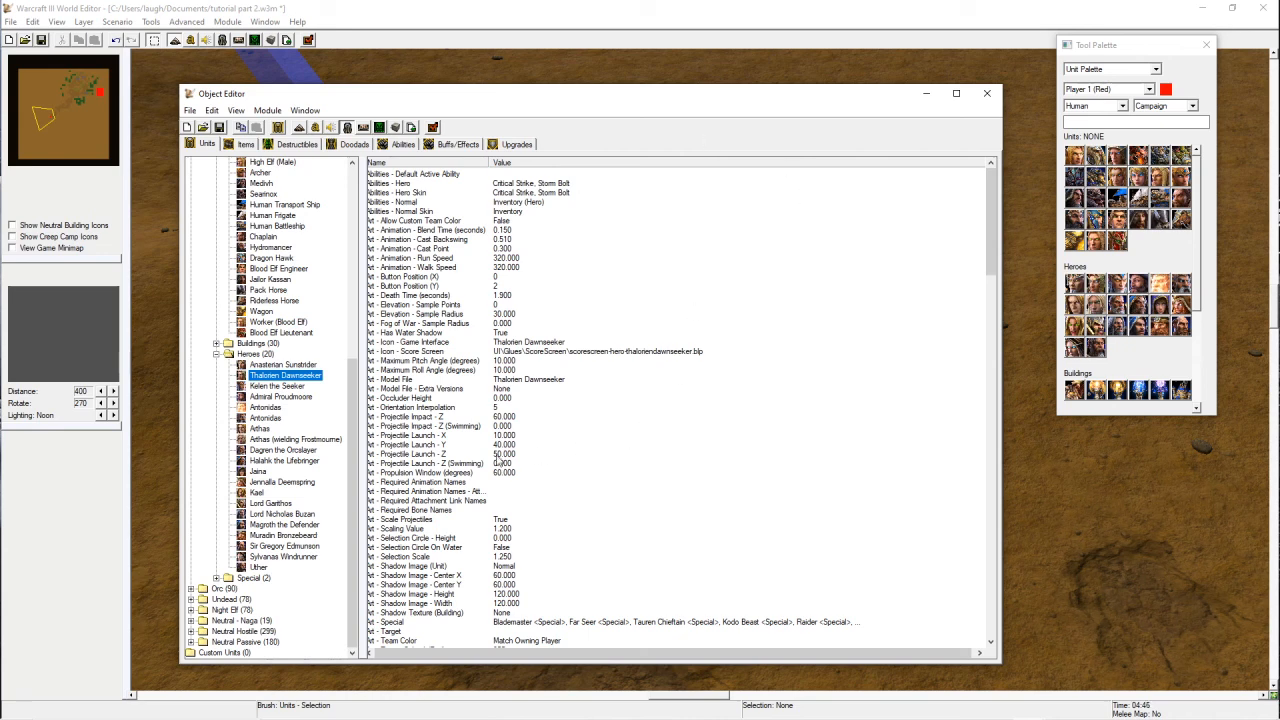
- Review Thalorien Dawnseeker's Model File and Scaling Value fields without changing them
{"action": "left_click", "coordinate": [444, 287]}
{"action": "left_click", "coordinate": [517, 380]}
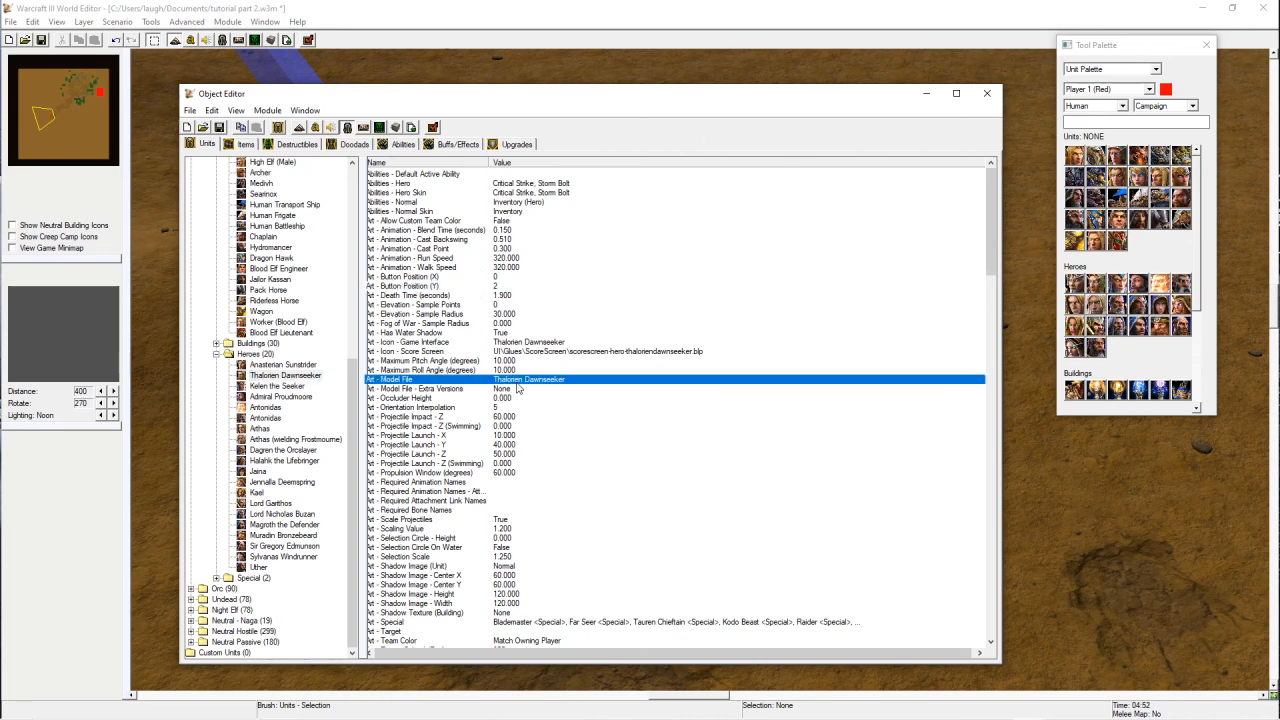
{"action": "left_click", "coordinate": [405, 529]}
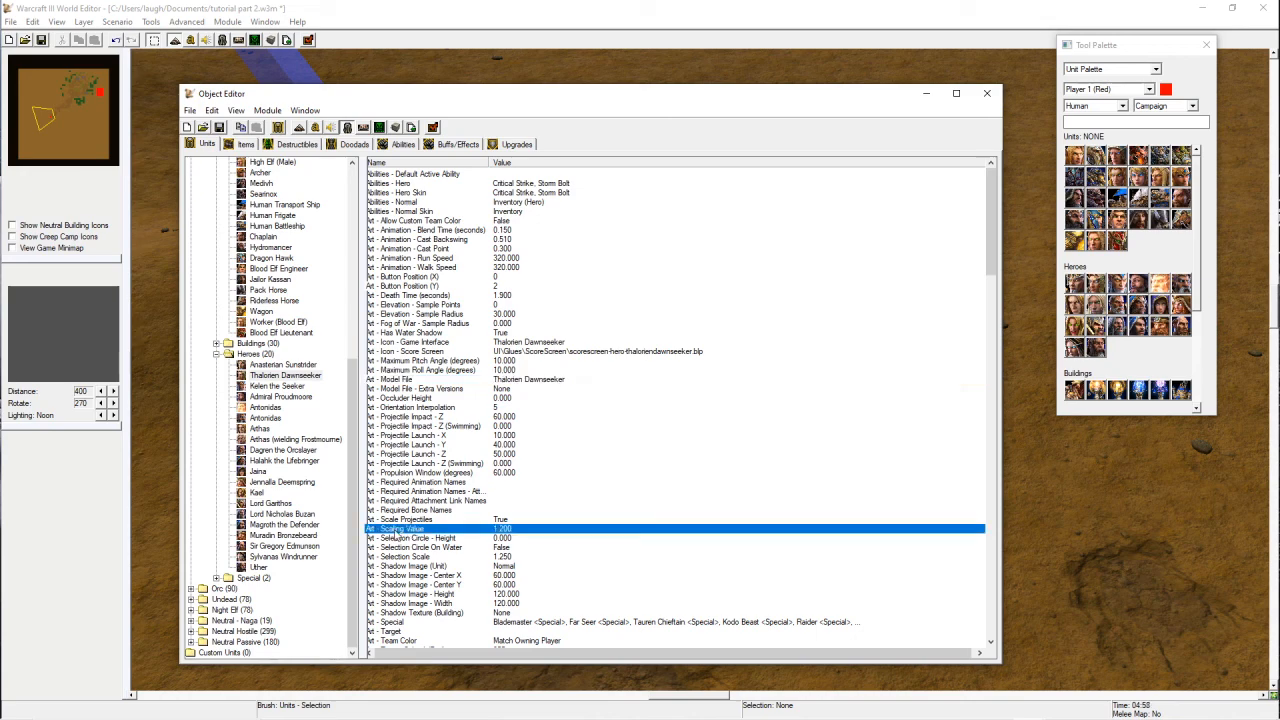
{"action": "left_click_drag", "start_coordinate": [362, 490], "coordinate": [357, 490]}
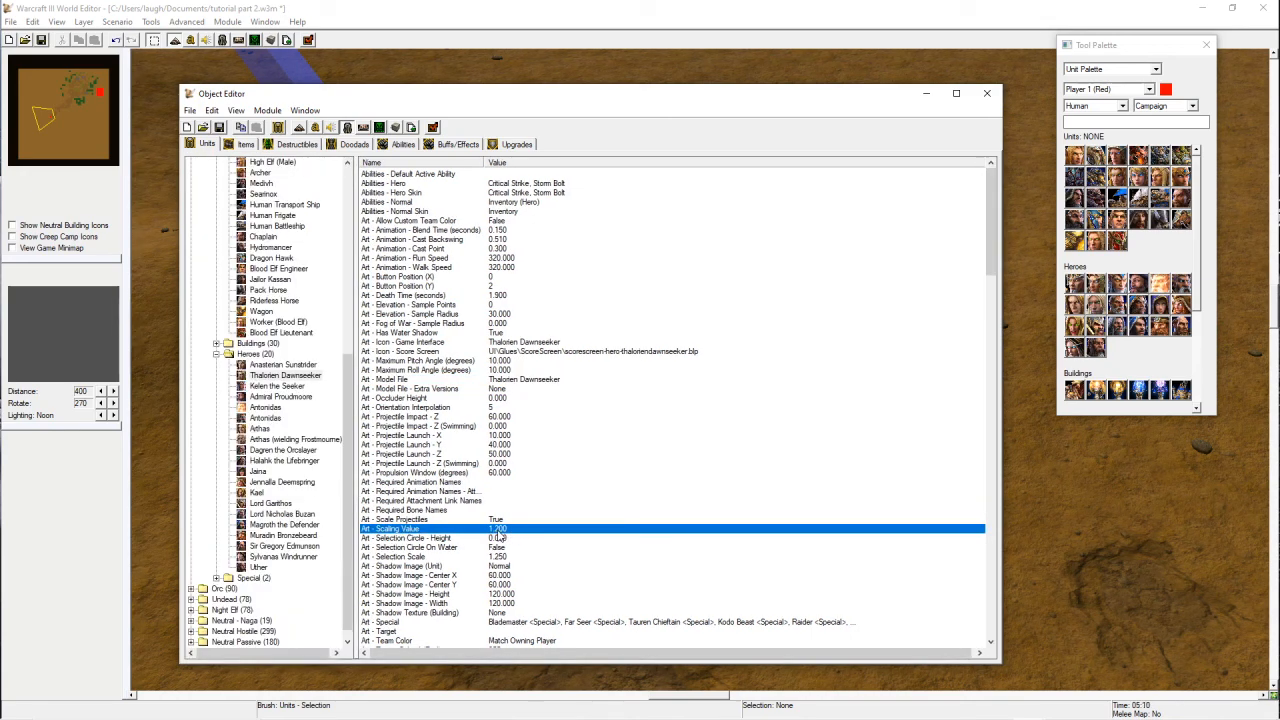
{"action": "double_click", "coordinate": [496, 529]}
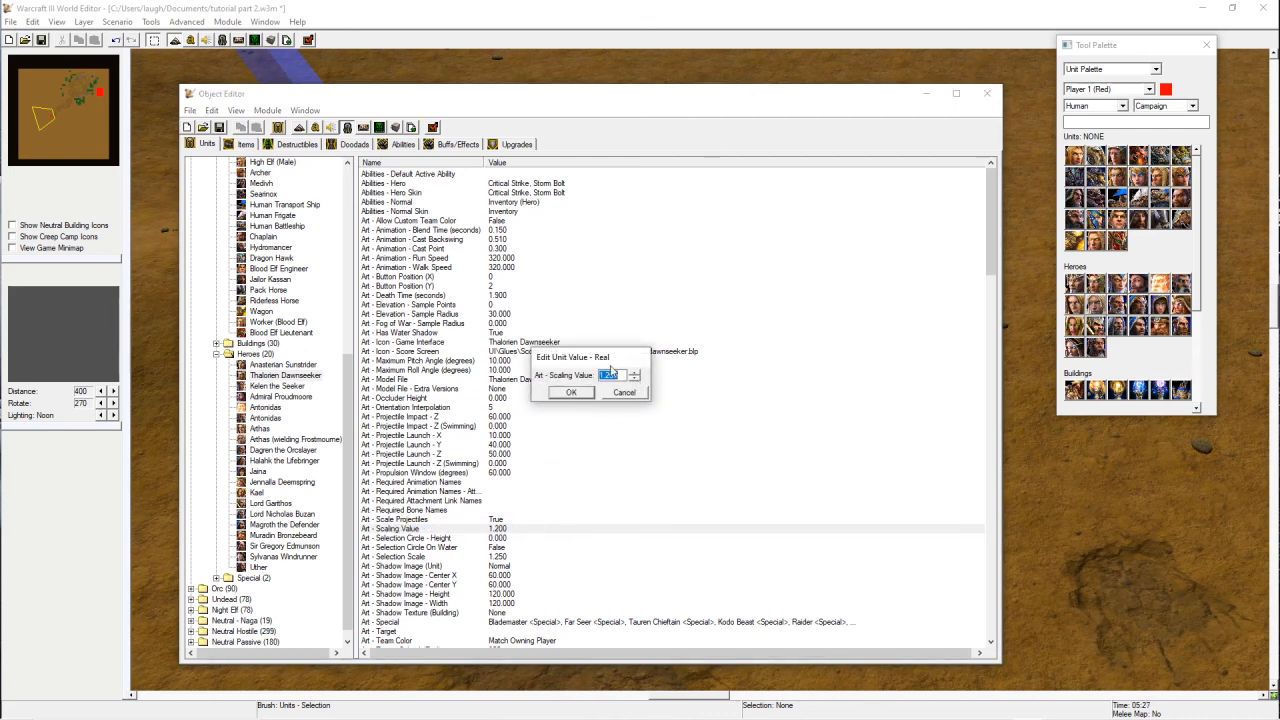
{"action": "left_click", "coordinate": [622, 393]}
- Arrange a narrower Object Editor window beside a close-up view of the hero on the map
{"action": "left_click_drag", "start_coordinate": [762, 100], "coordinate": [600, 83]}
{"action": "left_click", "coordinate": [868, 383]}
{"action": "scroll", "coordinate": [868, 383], "scroll_direction": "up", "scroll_amount": 5}
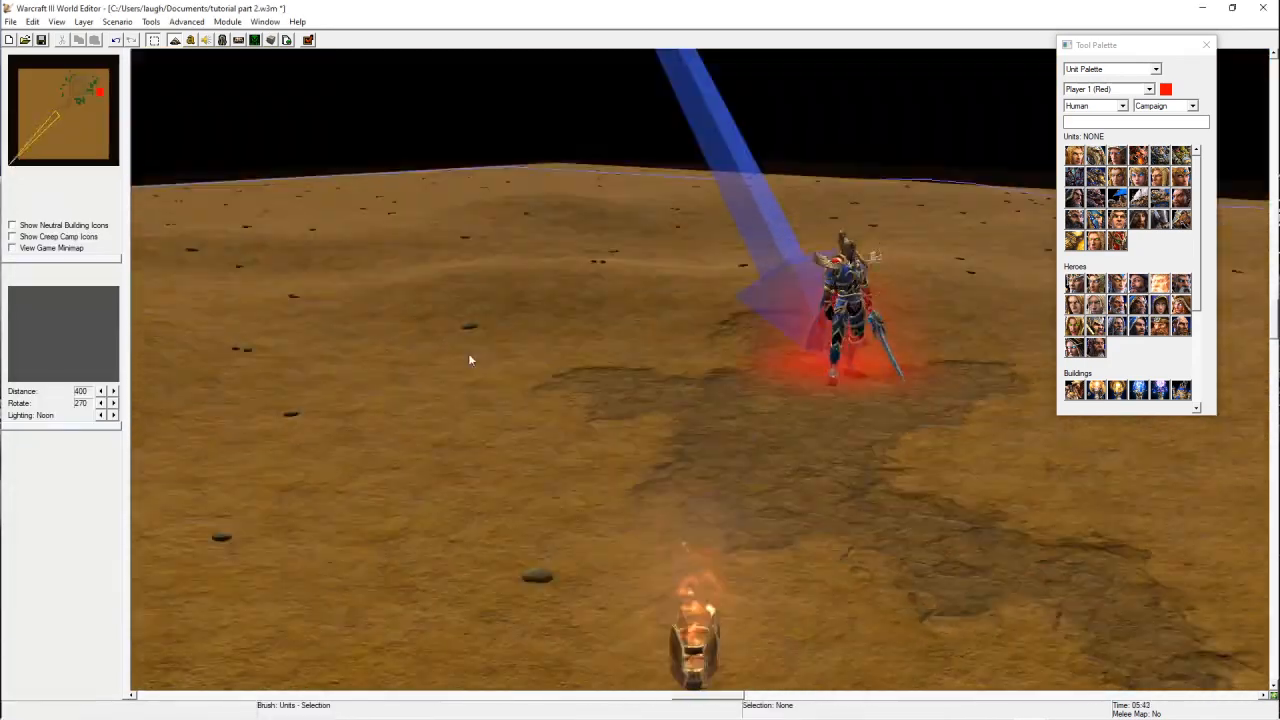
{"action": "key", "text": "F6"}
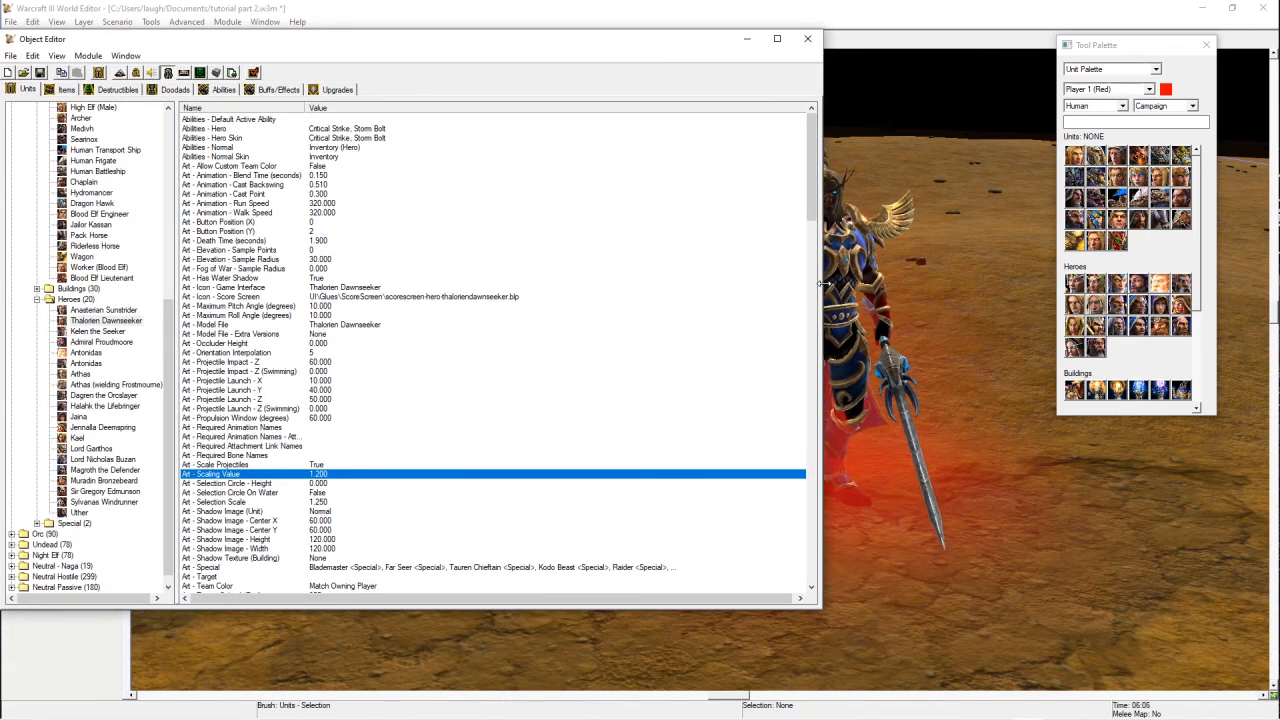
{"action": "left_click_drag", "start_coordinate": [822, 282], "coordinate": [706, 282]}
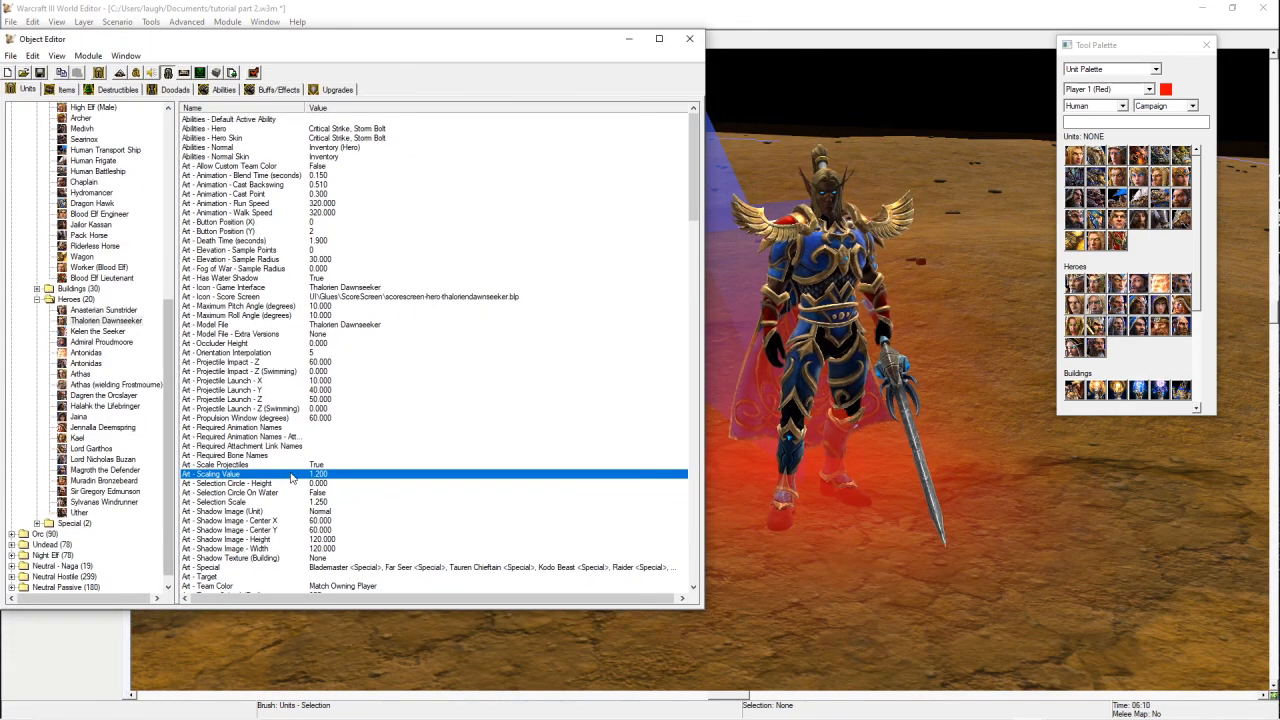
- Set Thalorien Dawnseeker's Art - Scaling Value to 1.100
{"action": "double_click", "coordinate": [316, 479]}
{"action": "type", "text": "1.100"}
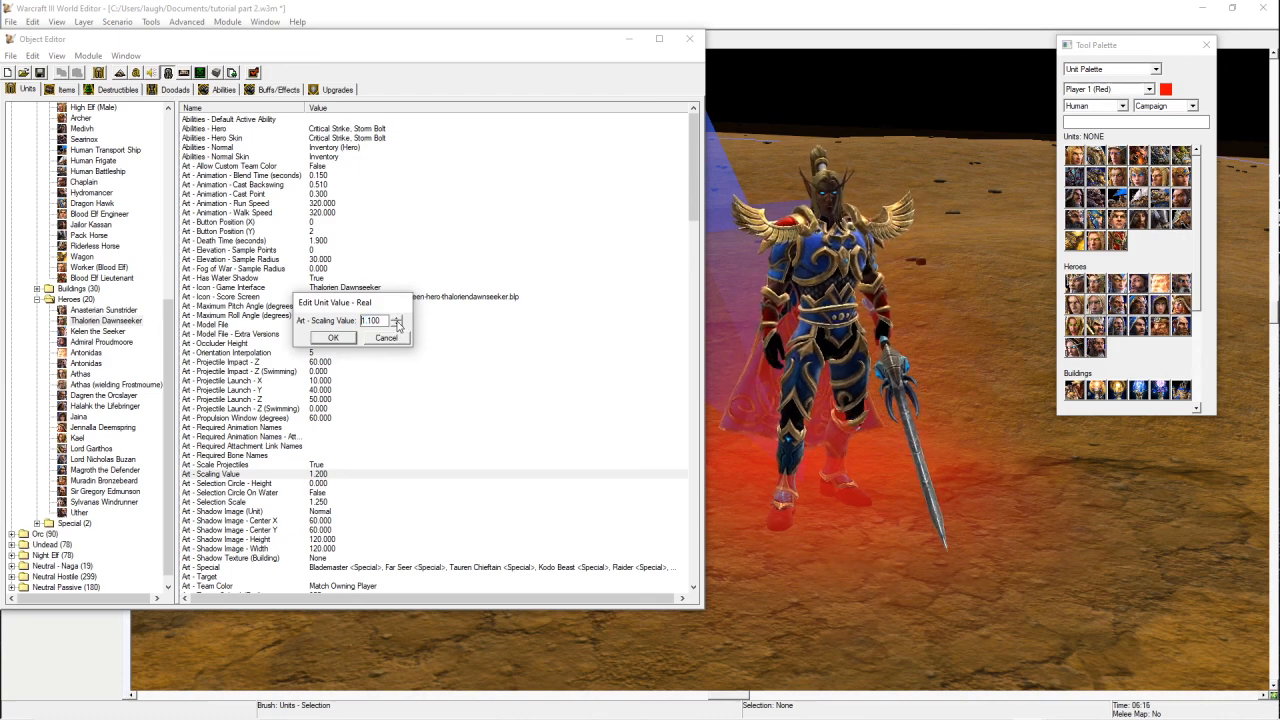
{"action": "left_click", "coordinate": [334, 338]}
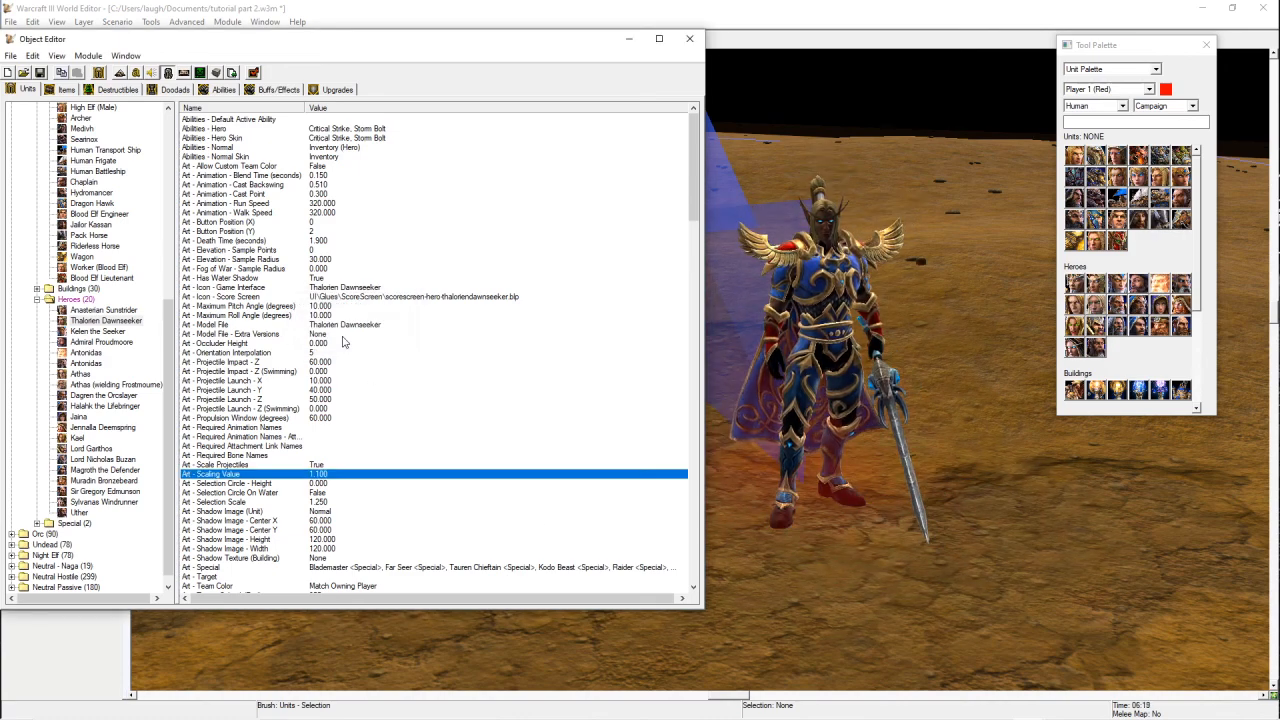
- Set Thalorien Dawnseeker's Art - Scaling Value to 1.000
{"action": "double_click", "coordinate": [316, 475]}
{"action": "type", "text": "1.000"}
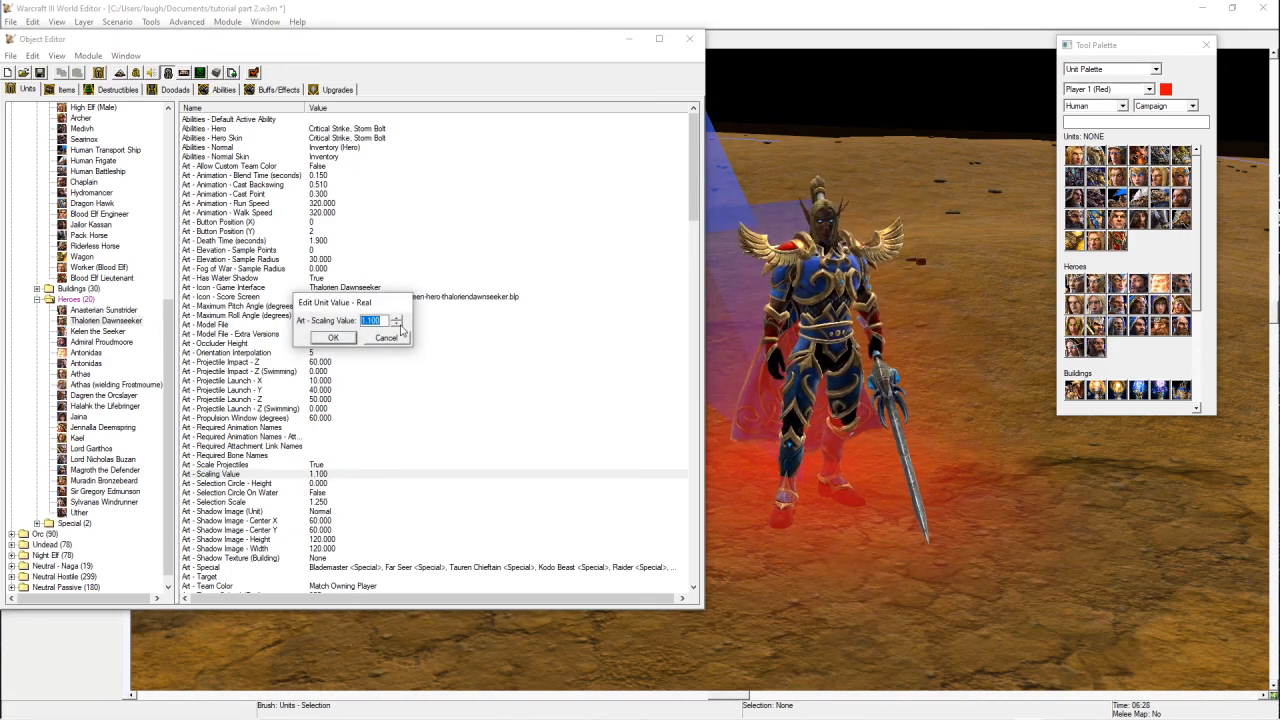
{"action": "left_click", "coordinate": [334, 338]}
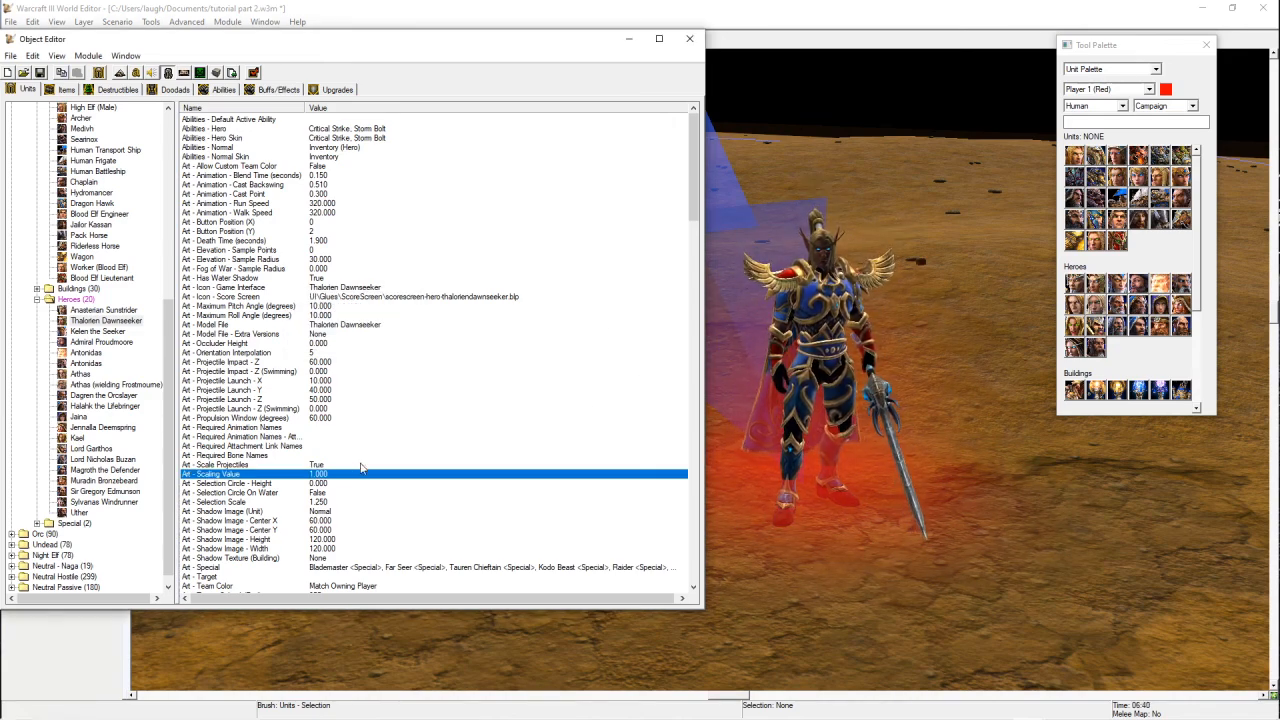
- Place a Human campaign Swordsman beside the hero on the map to compare their sizes
{"action": "left_click", "coordinate": [1030, 312]}
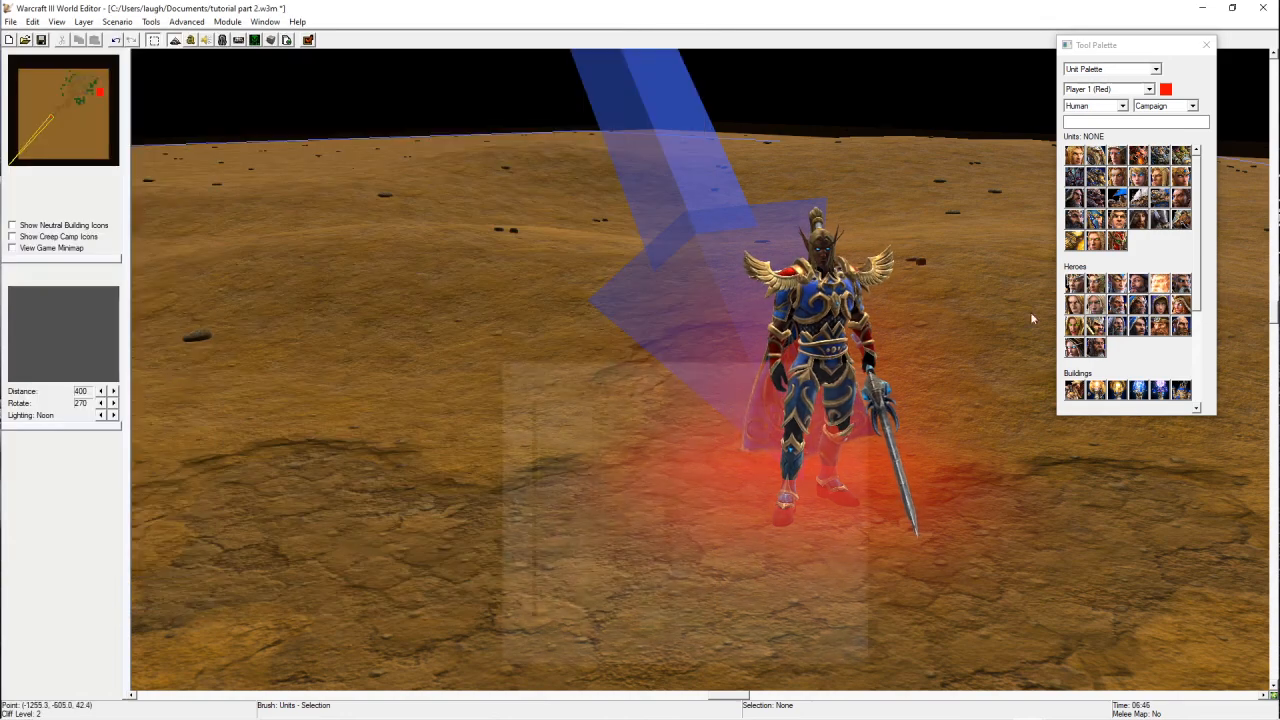
{"action": "left_click", "coordinate": [1073, 155]}
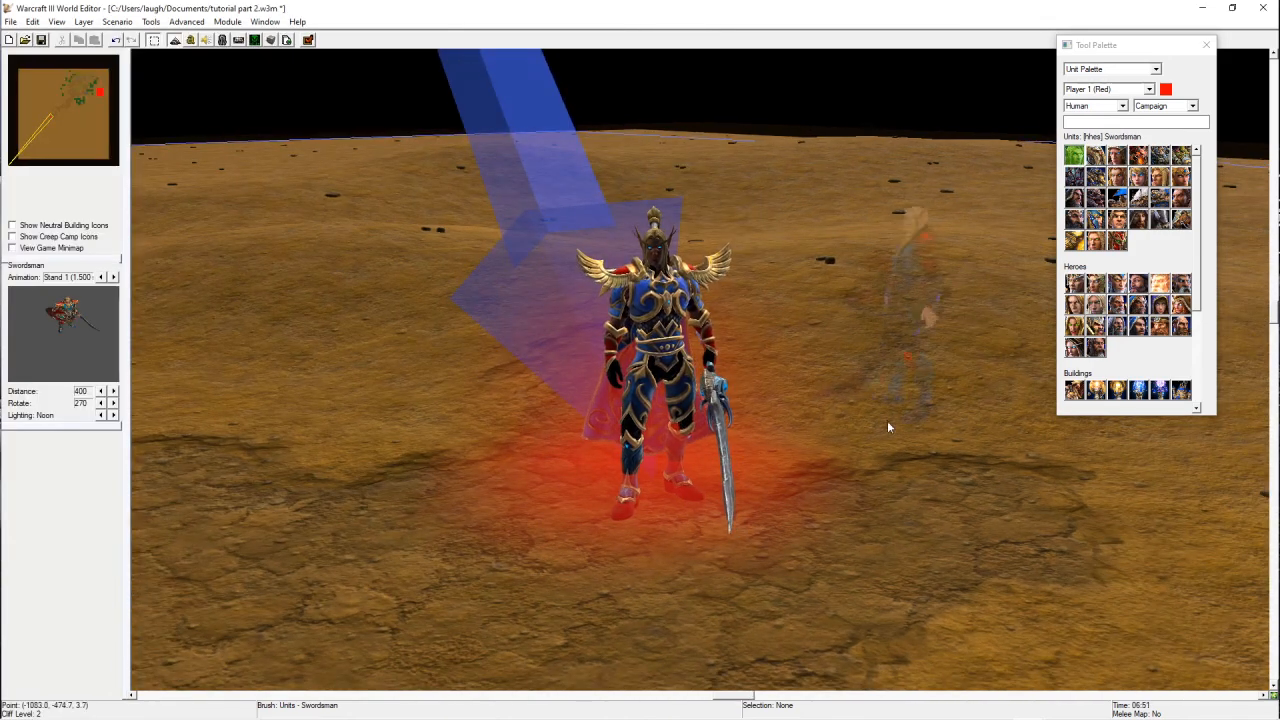
{"action": "left_click", "coordinate": [770, 553]}
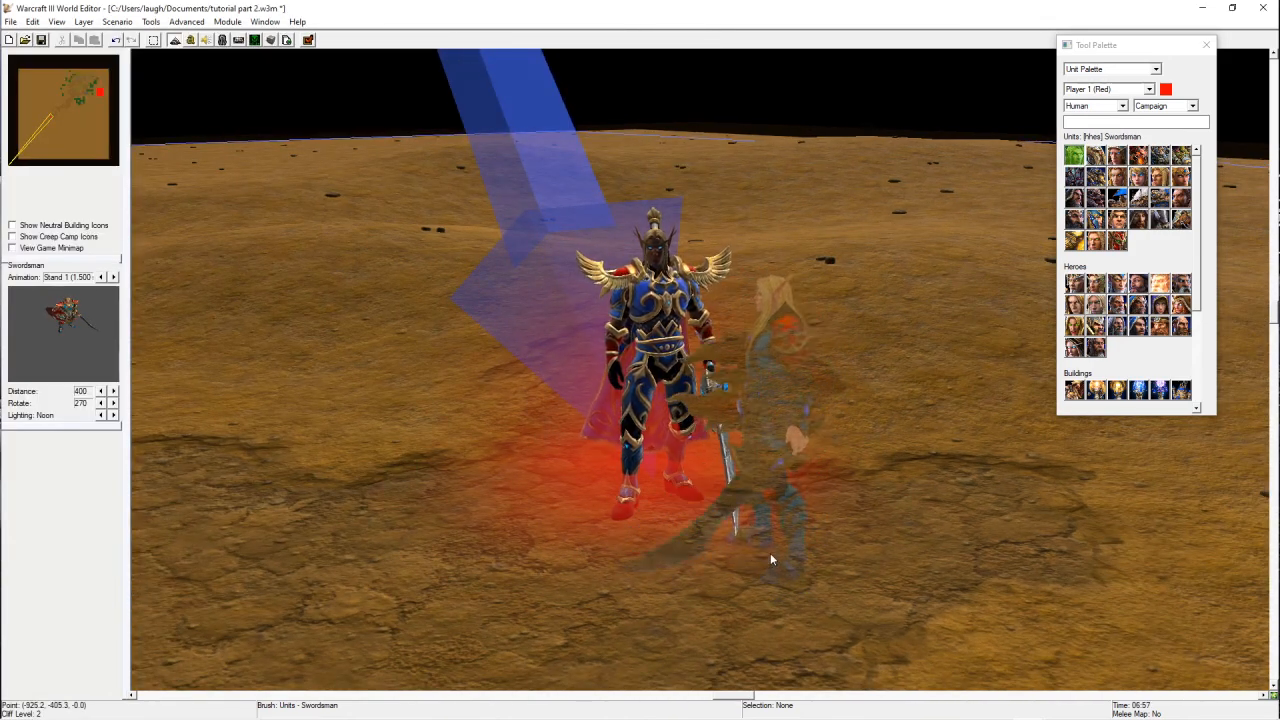
{"action": "right_click_drag", "start_coordinate": [924, 586], "coordinate": [690, 502], "text": "ctrl"}
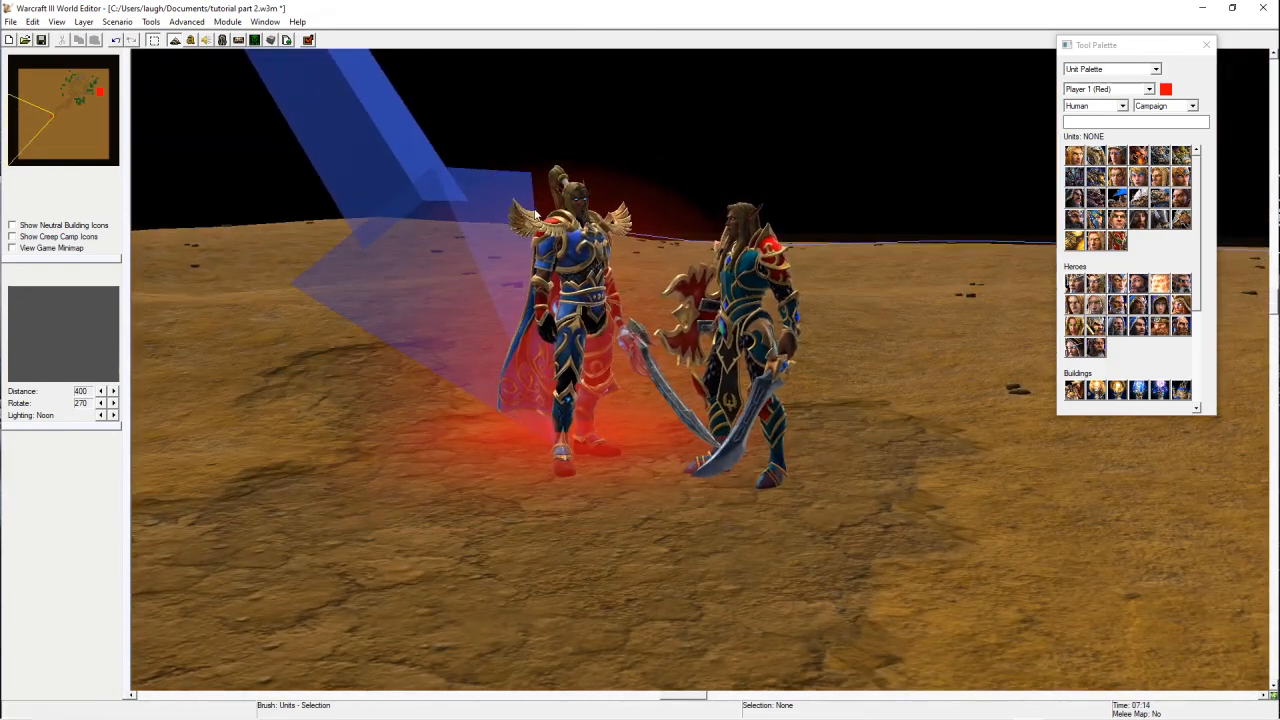
- Move the hero along the dirt path into the village beside the green-roofed house
{"action": "scroll", "coordinate": [530, 282], "scroll_direction": "down", "scroll_amount": 10}
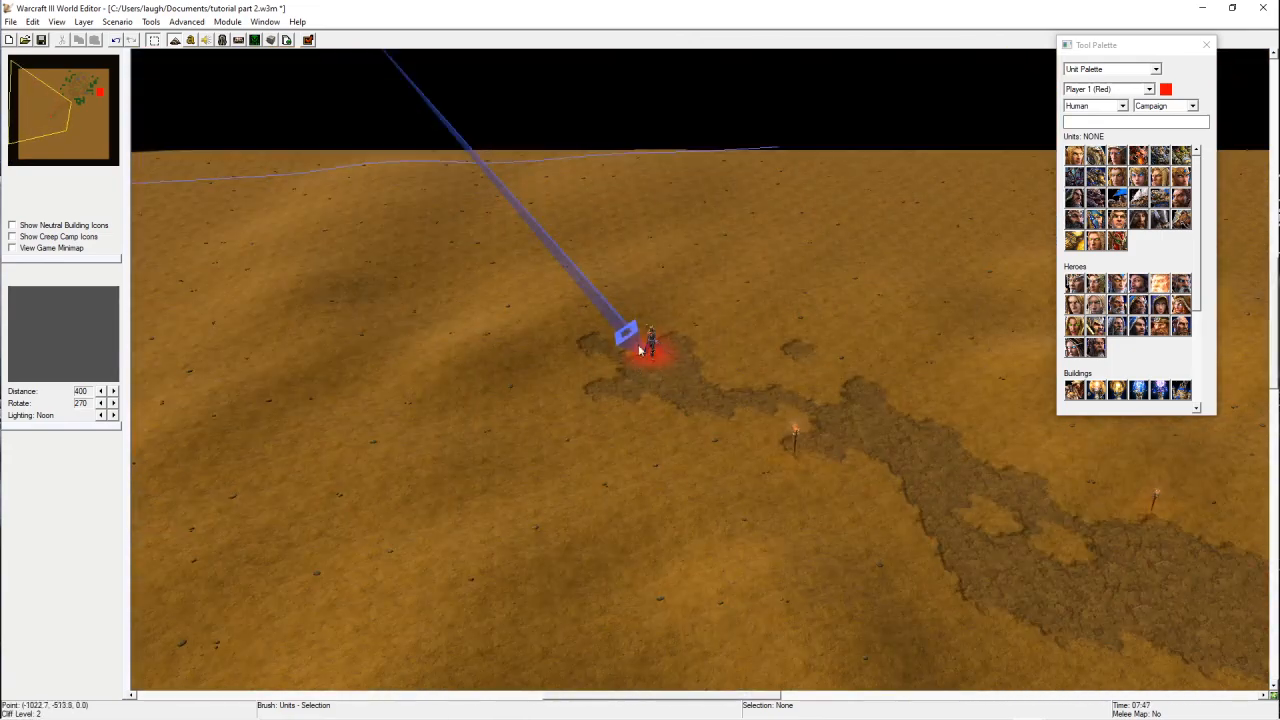
{"action": "left_click_drag", "start_coordinate": [660, 390], "coordinate": [720, 437]}
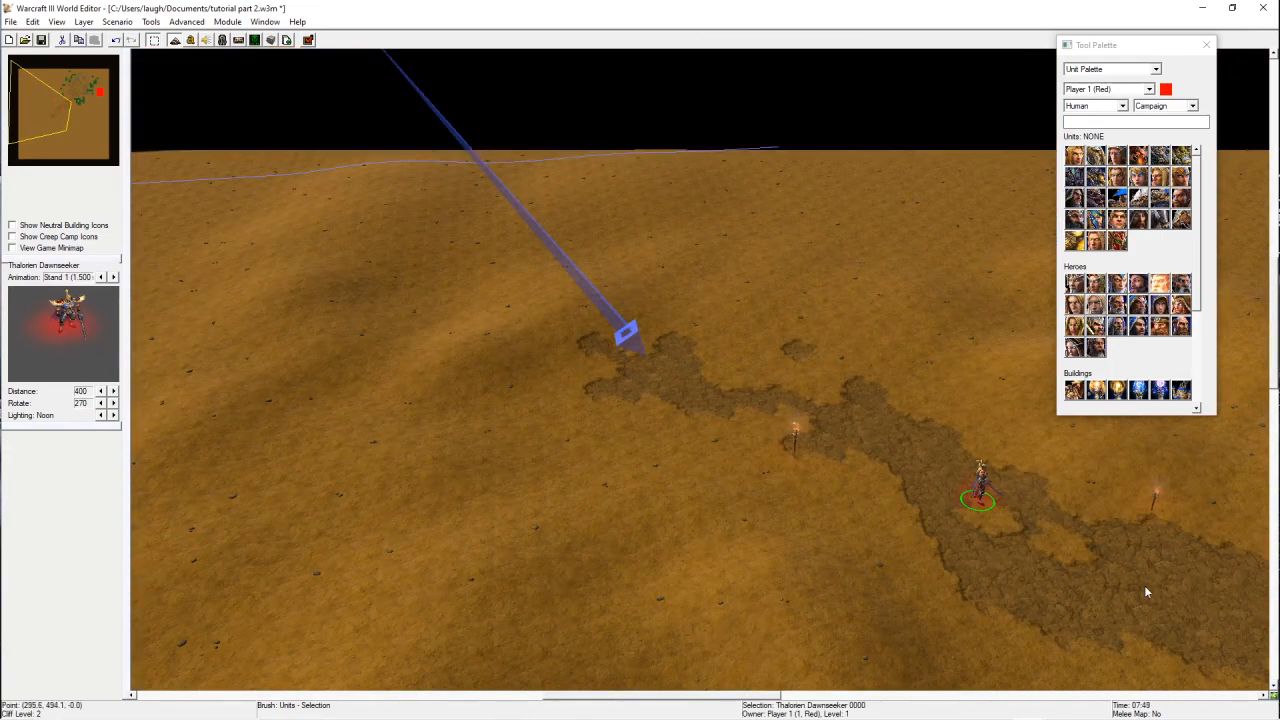
{"action": "right_click_drag", "start_coordinate": [1146, 592], "coordinate": [488, 242]}
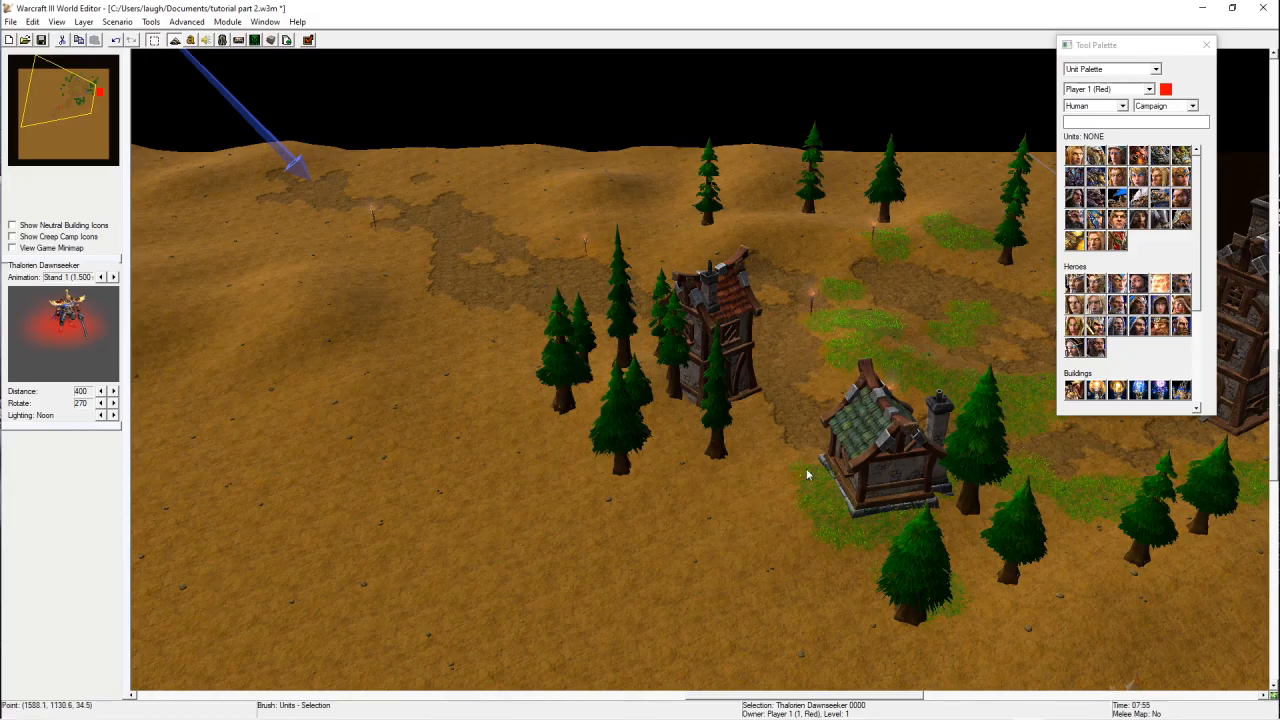
{"action": "right_click_drag", "start_coordinate": [822, 453], "coordinate": [6, 543]}
{"action": "right_click_drag", "start_coordinate": [600, 400], "coordinate": [197, 351], "text": "ctrl"}
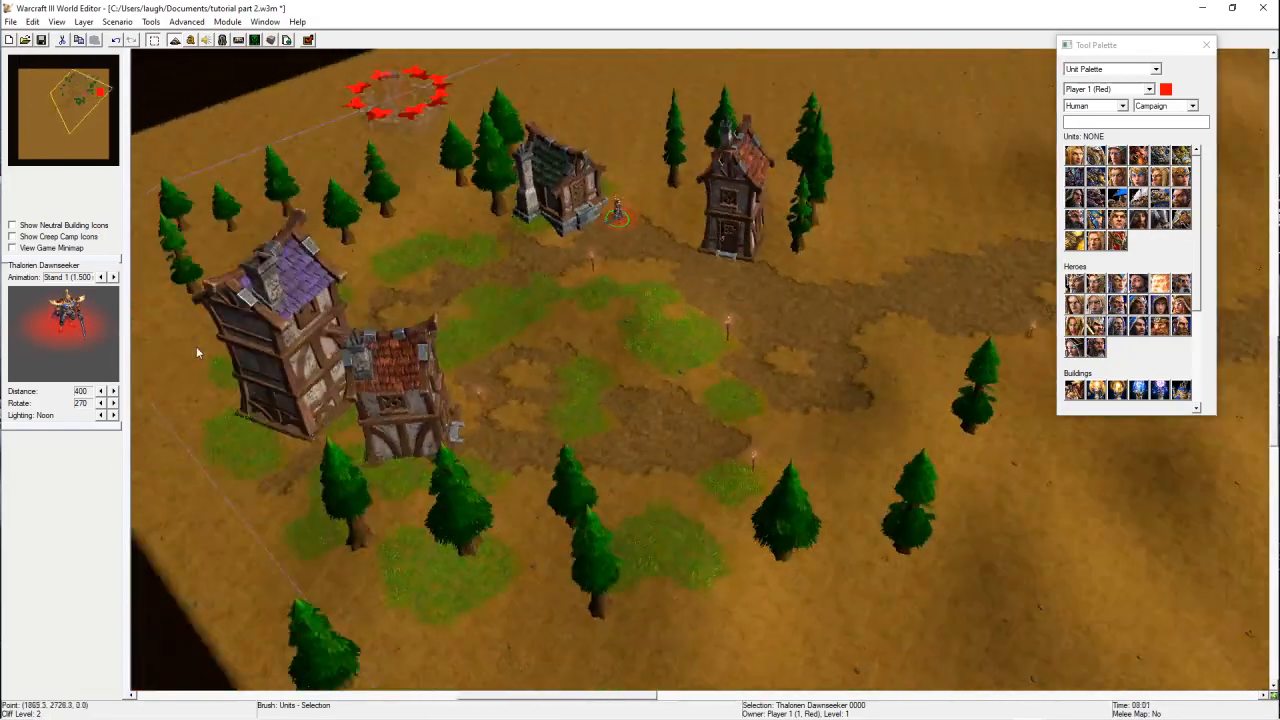
- Reposition the hero close to the green-roofed house's chimney side to compare their scale
{"action": "scroll", "coordinate": [690, 437], "scroll_direction": "up", "scroll_amount": 10}
{"action": "right_click_drag", "start_coordinate": [540, 290], "coordinate": [877, 300]}
{"action": "scroll", "coordinate": [684, 448], "scroll_direction": "up", "scroll_amount": 5}
{"action": "right_click_drag", "start_coordinate": [620, 350], "coordinate": [798, 475]}
{"action": "right_click_drag", "start_coordinate": [766, 534], "coordinate": [800, 455], "text": "ctrl"}
{"action": "left_click_drag", "start_coordinate": [852, 425], "coordinate": [580, 660]}
{"action": "right_click_drag", "start_coordinate": [580, 660], "coordinate": [595, 505]}
{"action": "left_click_drag", "start_coordinate": [595, 505], "coordinate": [454, 570]}
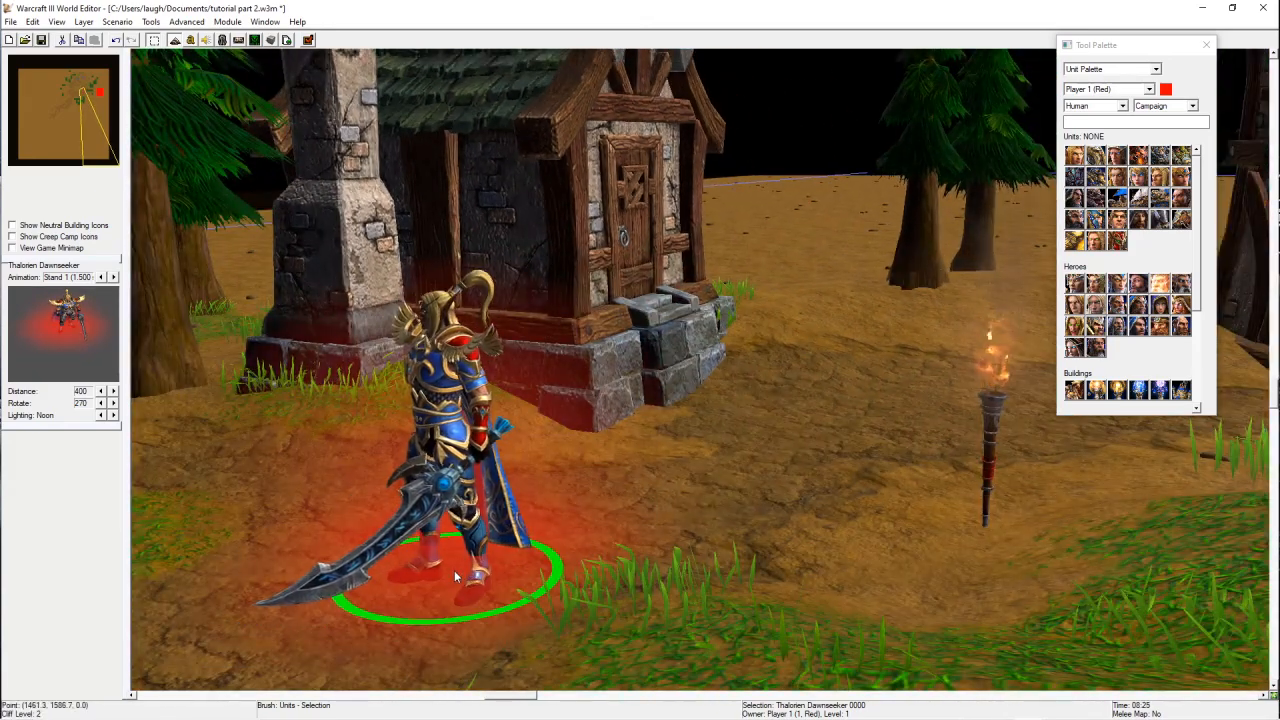
- Move the hero across the village to the front door of the tall purple-roofed house
{"action": "right_click_drag", "start_coordinate": [454, 570], "coordinate": [936, 370]}
{"action": "scroll", "coordinate": [936, 370], "scroll_direction": "down", "scroll_amount": 2}
{"action": "left_click_drag", "start_coordinate": [936, 370], "coordinate": [438, 519]}
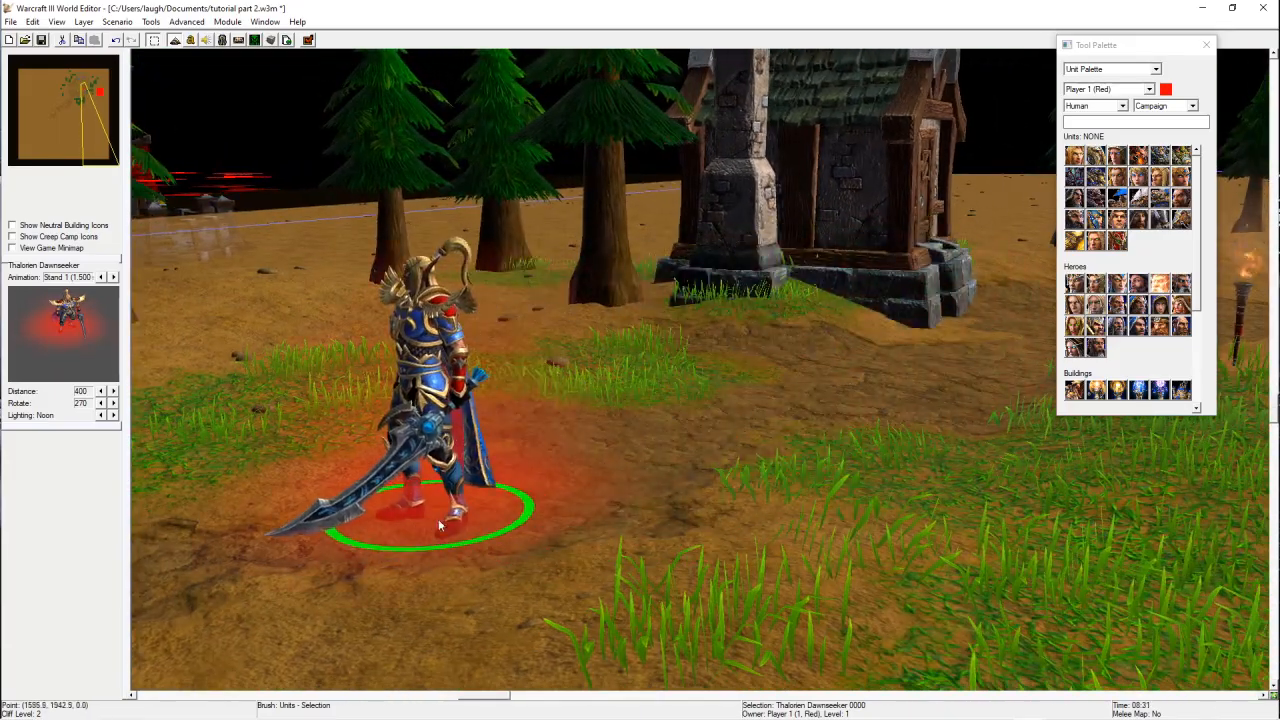
{"action": "right_click_drag", "start_coordinate": [438, 519], "coordinate": [8, 535]}
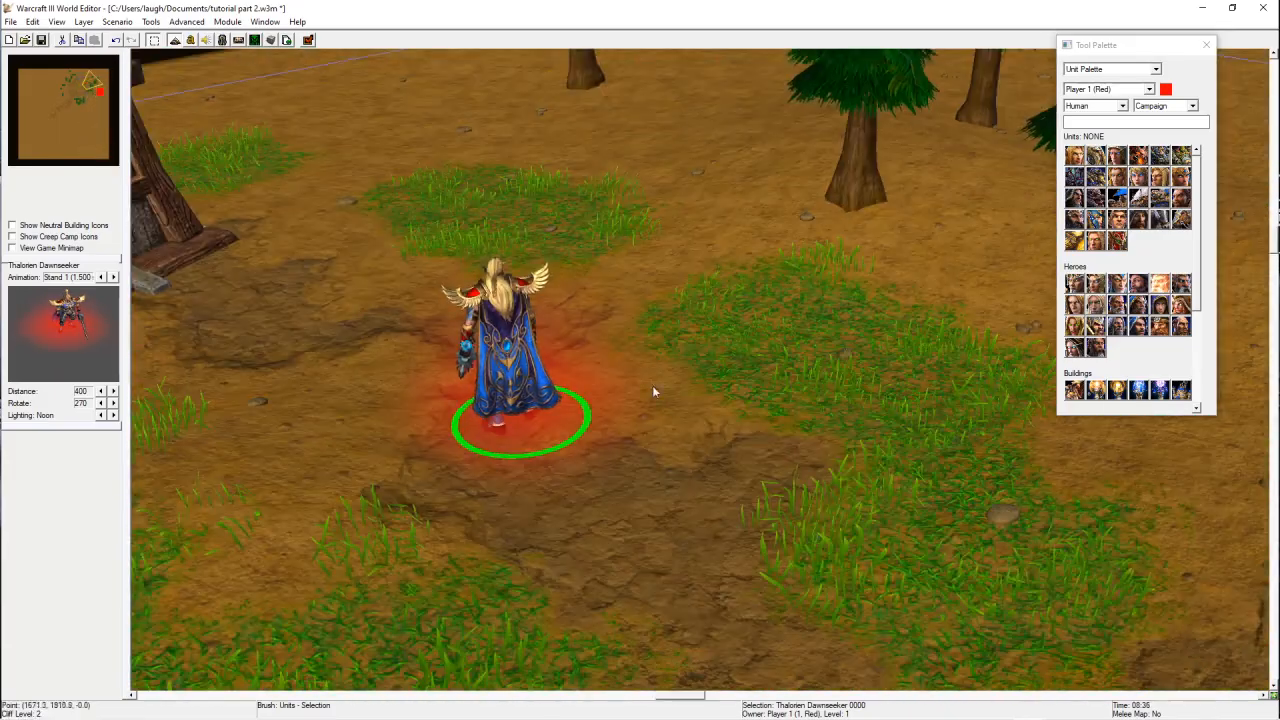
{"action": "right_click_drag", "start_coordinate": [540, 387], "coordinate": [930, 440]}
{"action": "left_click_drag", "start_coordinate": [930, 440], "coordinate": [532, 360]}
{"action": "right_click_drag", "start_coordinate": [564, 519], "coordinate": [810, 455], "text": "ctrl"}
{"action": "left_click_drag", "start_coordinate": [810, 455], "coordinate": [708, 487]}
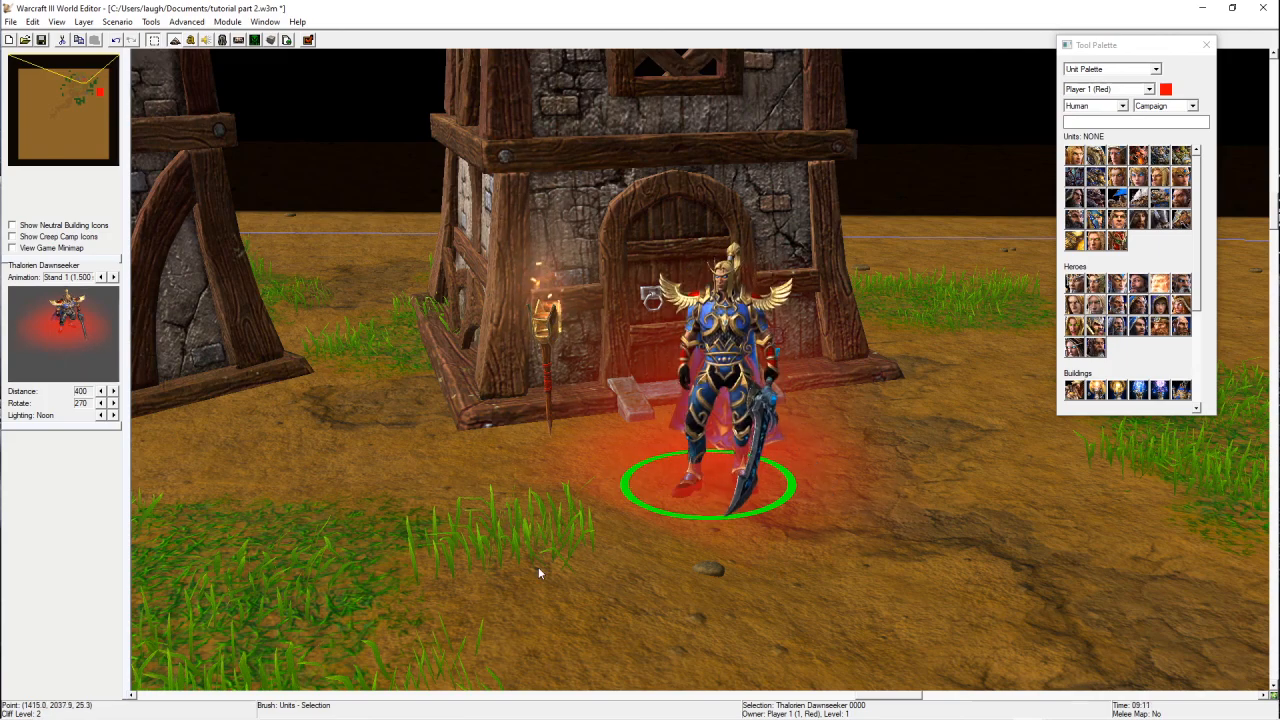
- Move the hero back down the dirt path to the camera's target point and deselect it
{"action": "scroll", "coordinate": [740, 563], "scroll_direction": "down", "scroll_amount": 5}
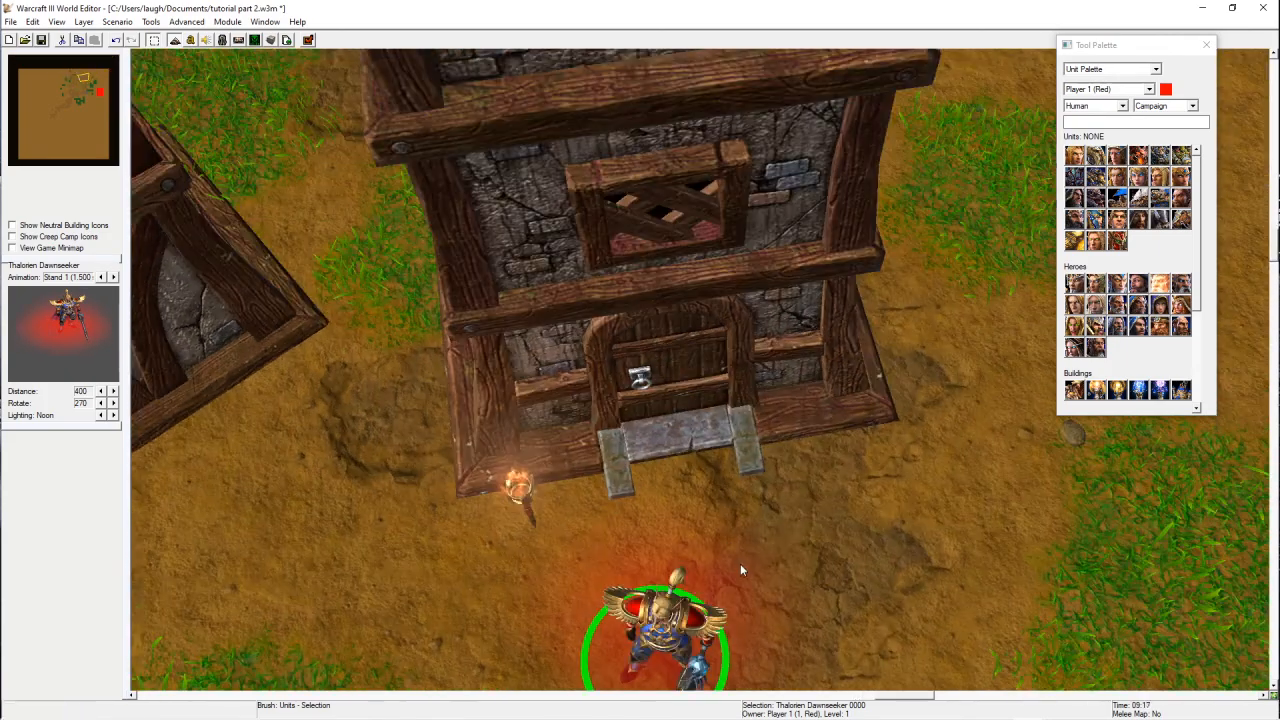
{"action": "right_click_drag", "start_coordinate": [708, 552], "coordinate": [917, 417]}
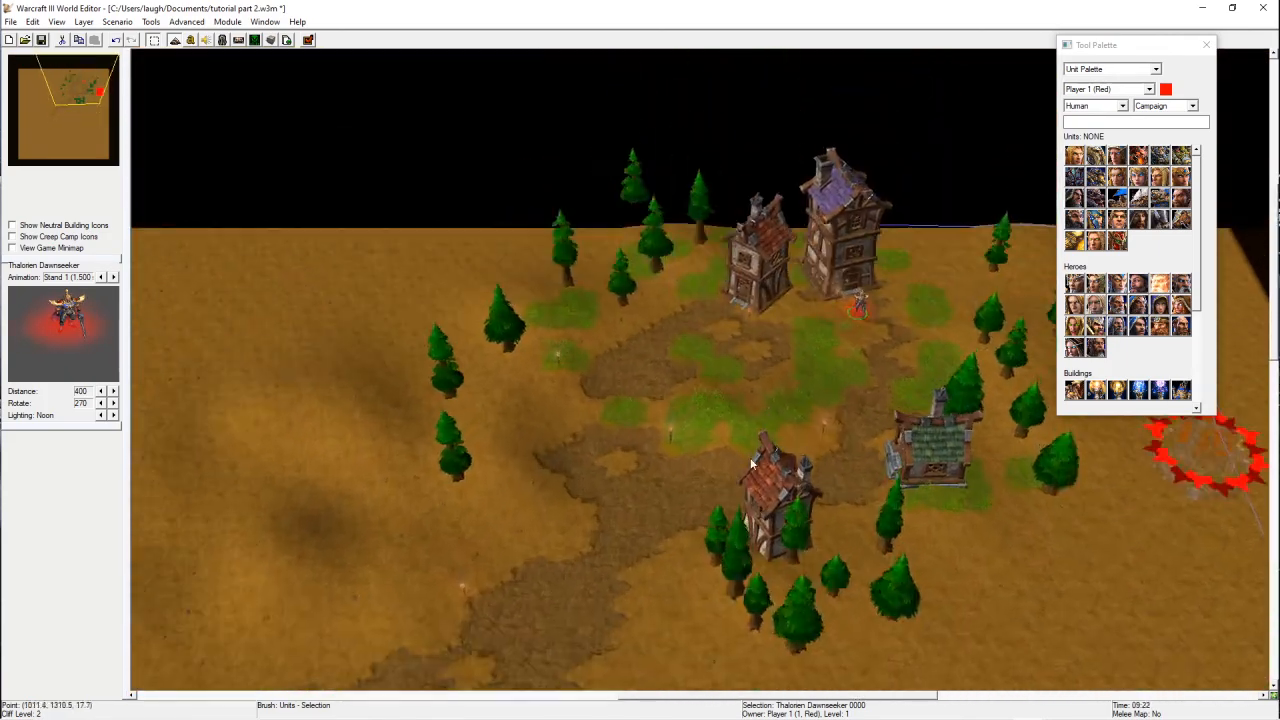
{"action": "scroll", "coordinate": [917, 417], "scroll_direction": "up", "scroll_amount": 3}
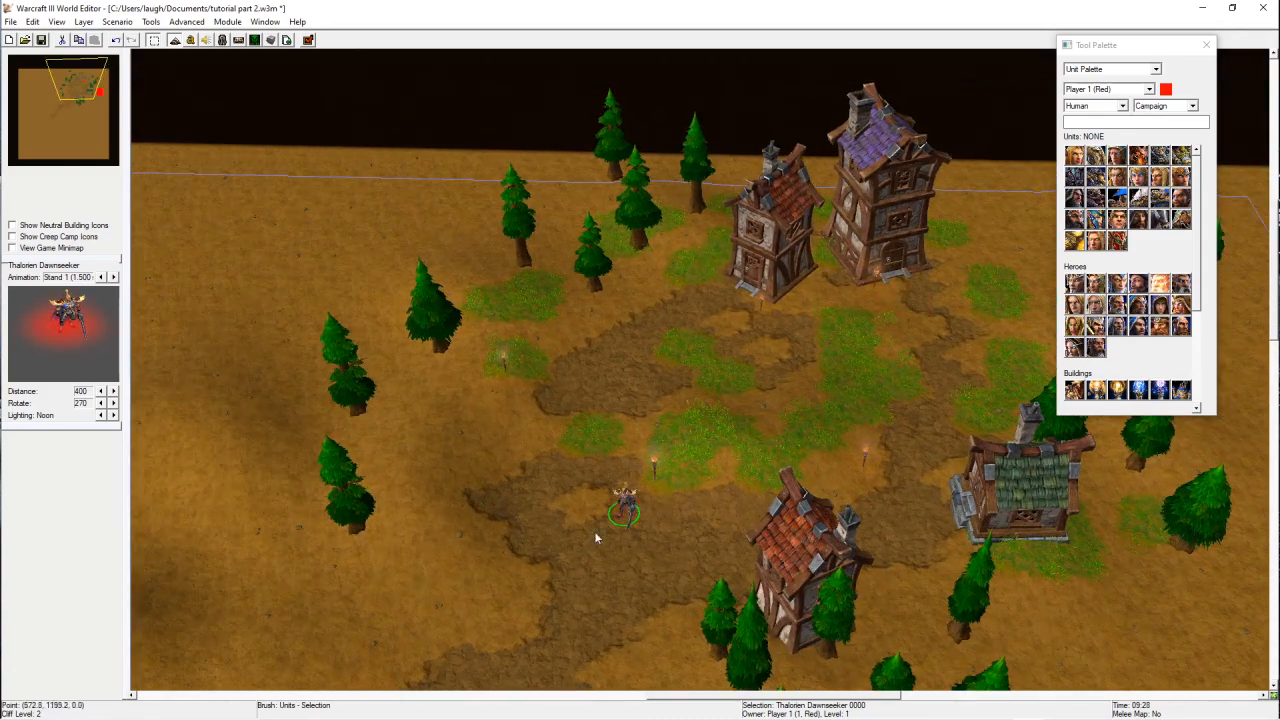
{"action": "right_click_drag", "start_coordinate": [606, 572], "coordinate": [781, 335]}
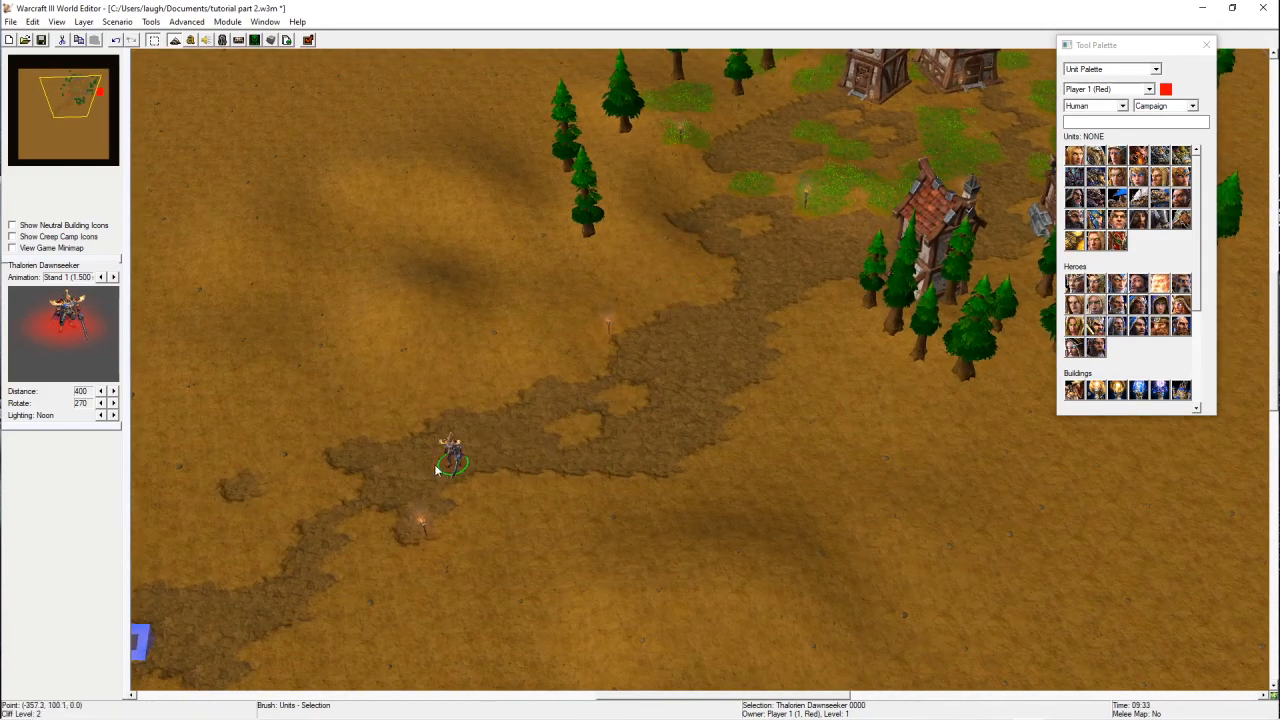
{"action": "right_click_drag", "start_coordinate": [419, 587], "coordinate": [701, 329]}
{"action": "left_click_drag", "start_coordinate": [660, 260], "coordinate": [595, 350]}
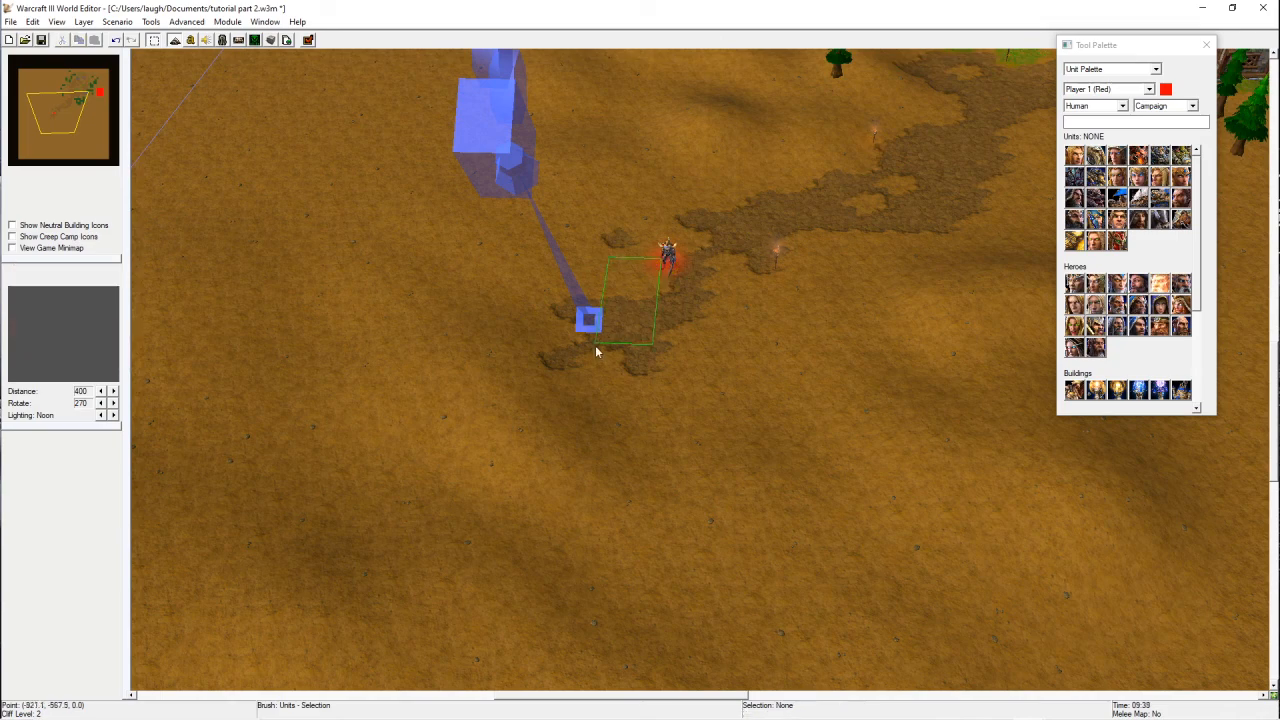
{"action": "left_click_drag", "start_coordinate": [658, 253], "coordinate": [631, 322]}
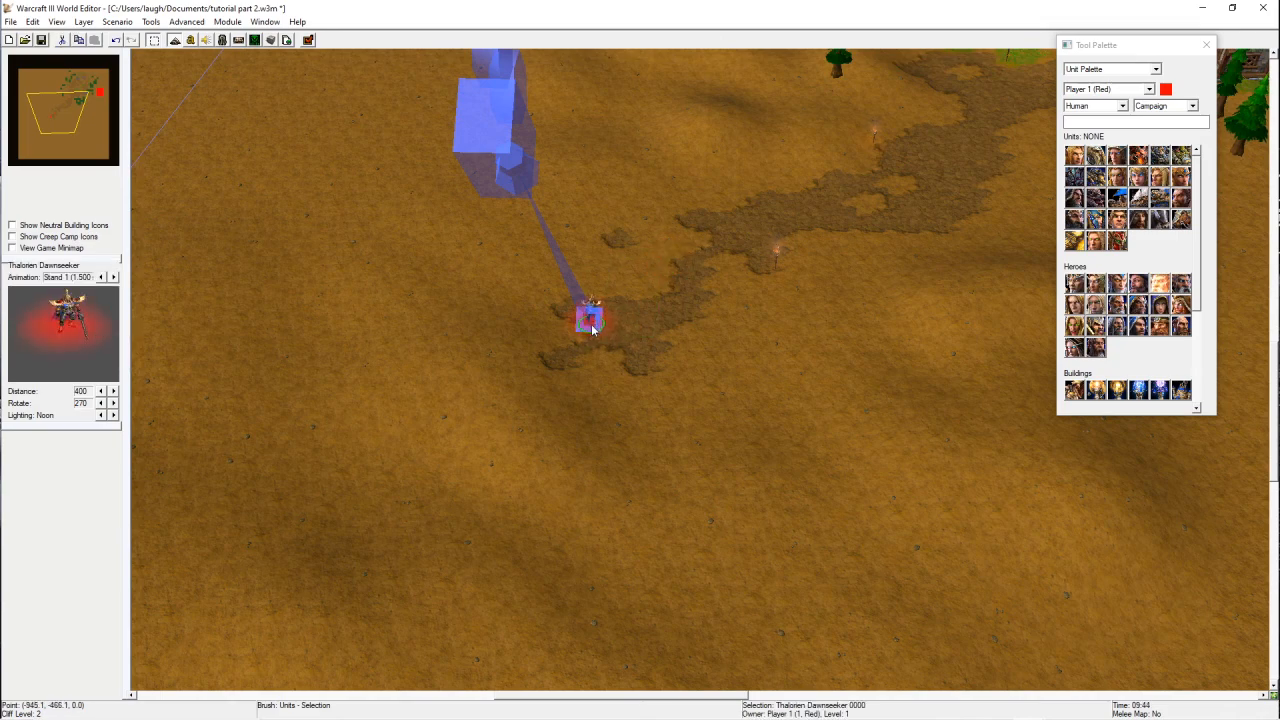
{"action": "left_click", "coordinate": [808, 440]}
- Examine the village's buildings, trees and dirt path from several angles
{"action": "right_click_drag", "start_coordinate": [858, 302], "coordinate": [810, 435]}
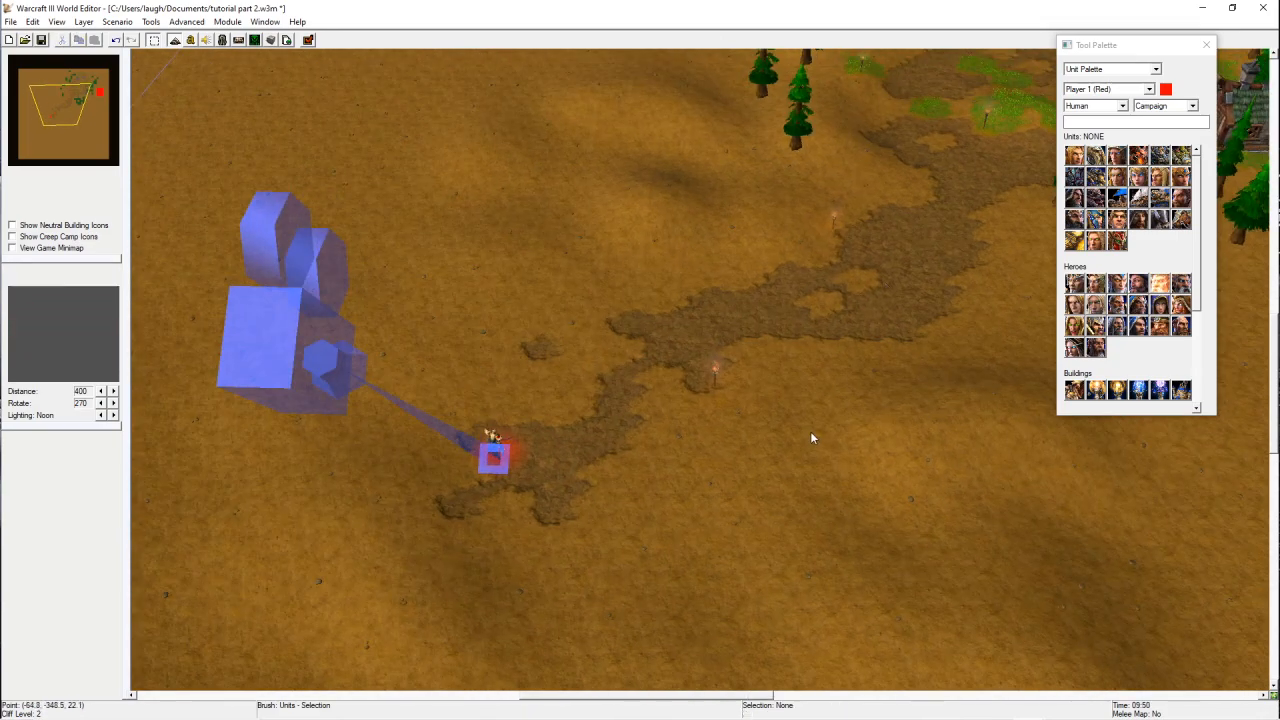
{"action": "right_click_drag", "start_coordinate": [863, 272], "coordinate": [780, 388]}
{"action": "scroll", "coordinate": [780, 388], "scroll_direction": "down", "scroll_amount": 3}
{"action": "scroll", "coordinate": [779, 390], "scroll_direction": "up", "scroll_amount": 2}
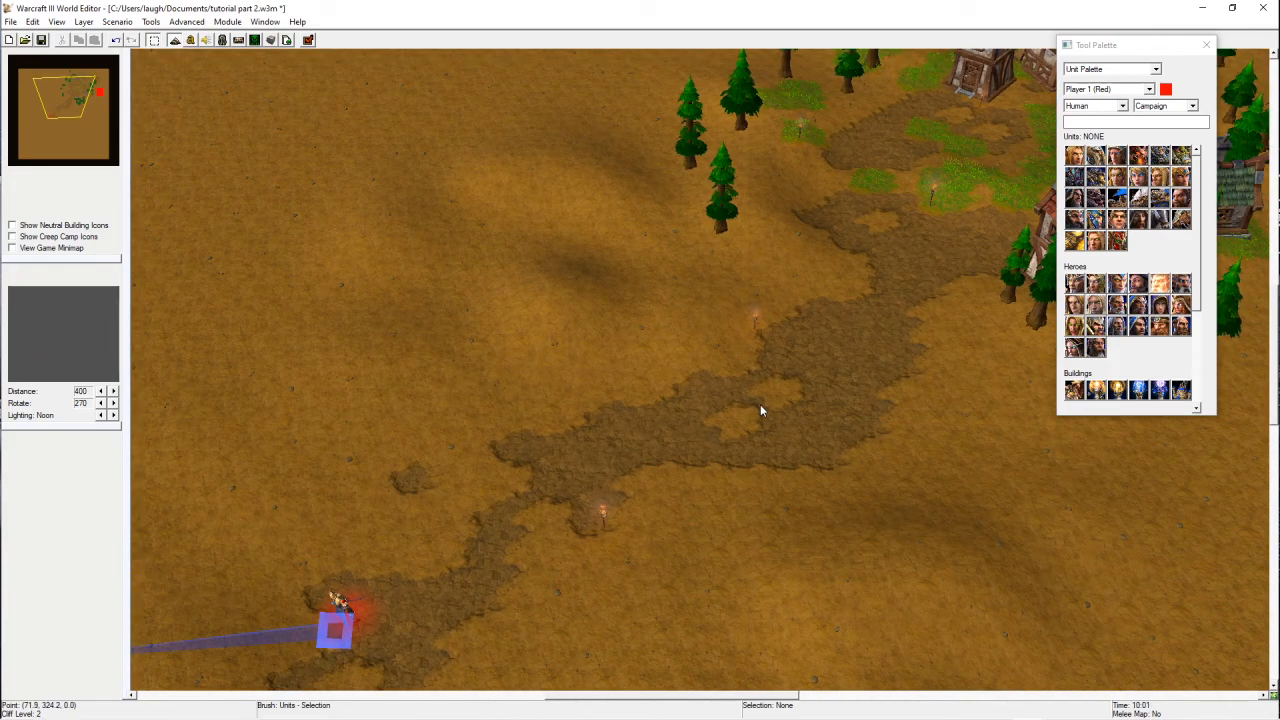
{"action": "right_click_drag", "start_coordinate": [760, 404], "coordinate": [346, 514]}
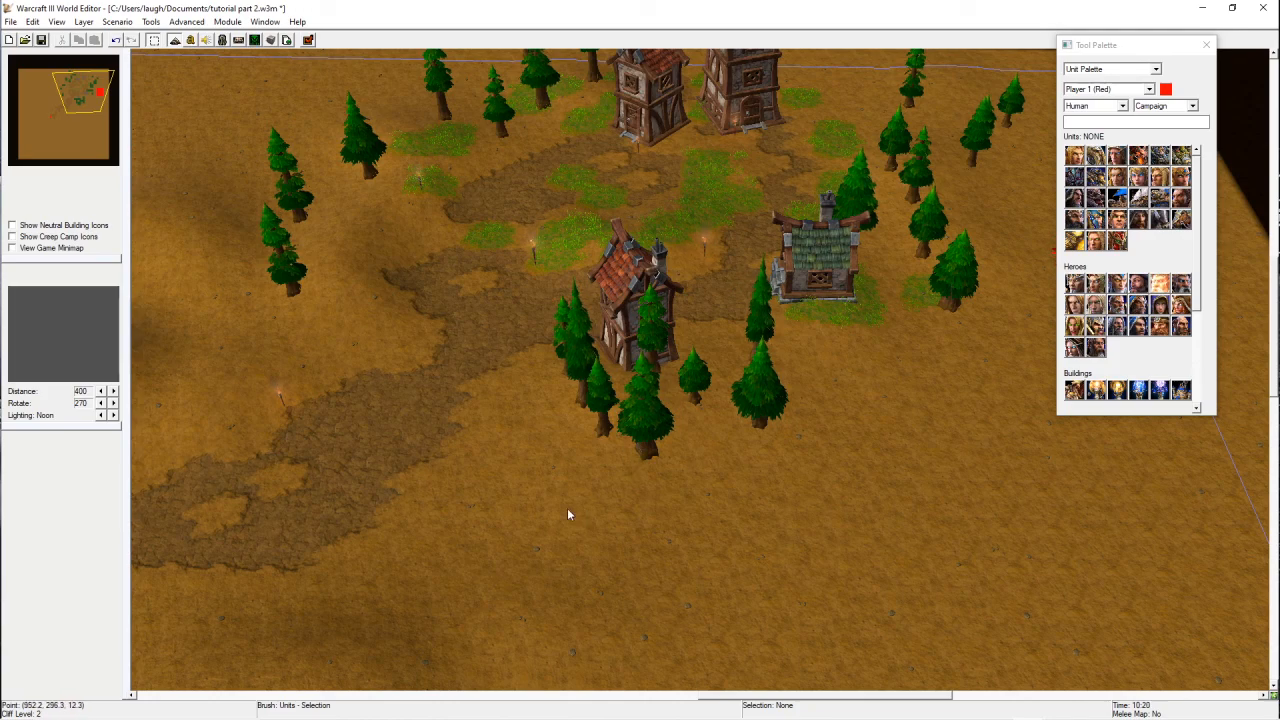
{"action": "right_click_drag", "start_coordinate": [569, 514], "coordinate": [914, 402], "text": "ctrl"}
{"action": "right_click_drag", "start_coordinate": [790, 434], "coordinate": [397, 407], "text": "ctrl"}
{"action": "right_click_drag", "start_coordinate": [178, 379], "coordinate": [605, 497], "text": "ctrl"}
{"action": "right_click_drag", "start_coordinate": [823, 521], "coordinate": [13, 523], "text": "ctrl"}
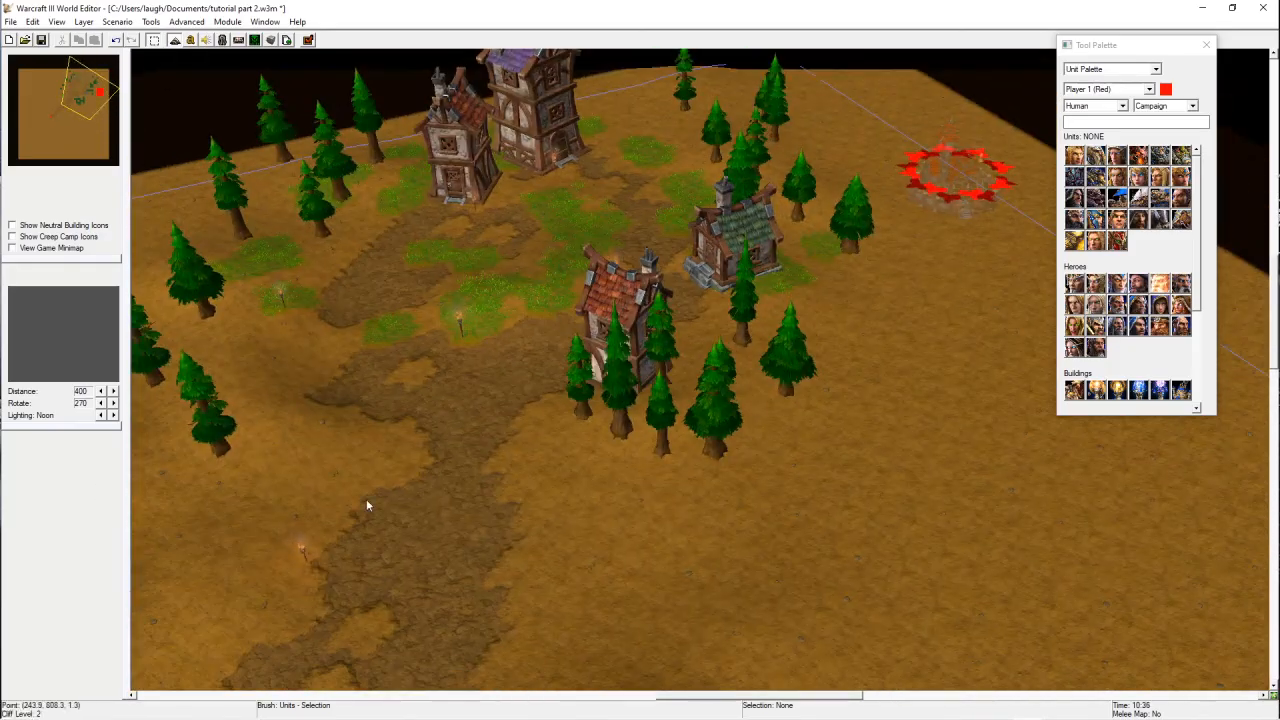
{"action": "right_click_drag", "start_coordinate": [366, 500], "coordinate": [766, 461]}
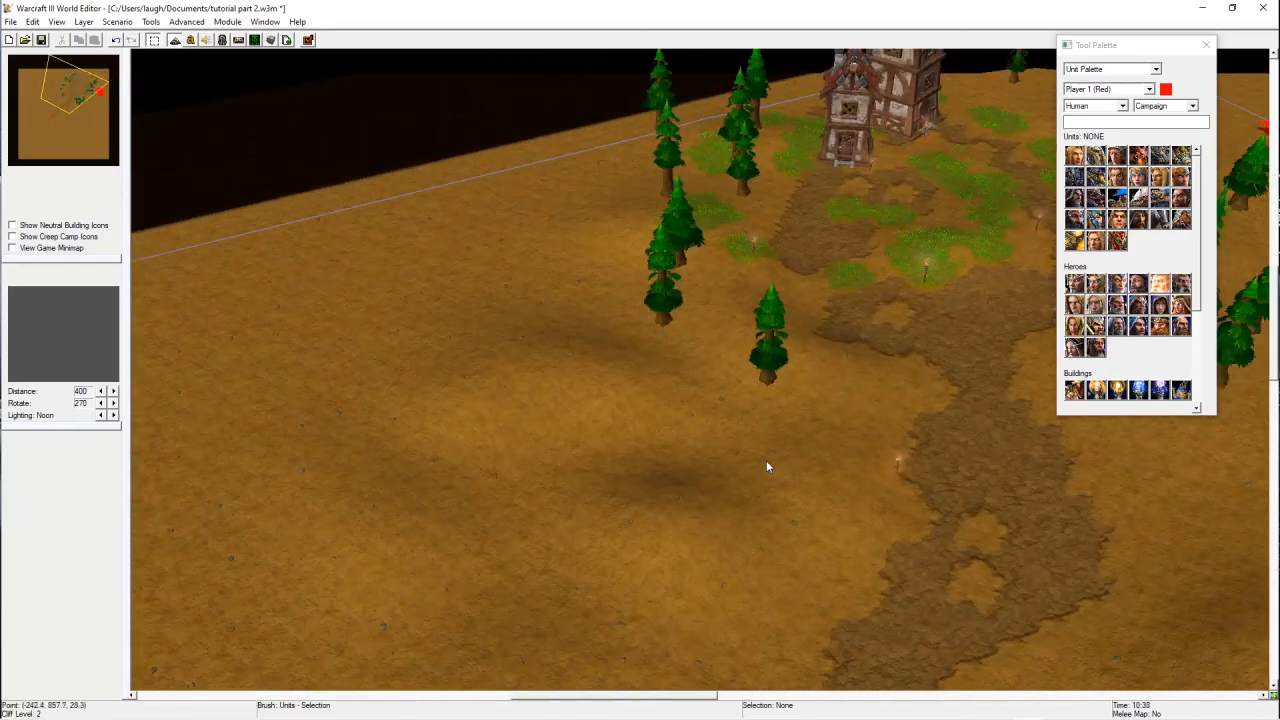
- Open the Object Editor's doodad data and examine Archway Angled Outland's Editor - Maximum Scale and Minimum Scale fields
{"action": "left_click", "coordinate": [222, 40]}
{"action": "left_click", "coordinate": [180, 91]}
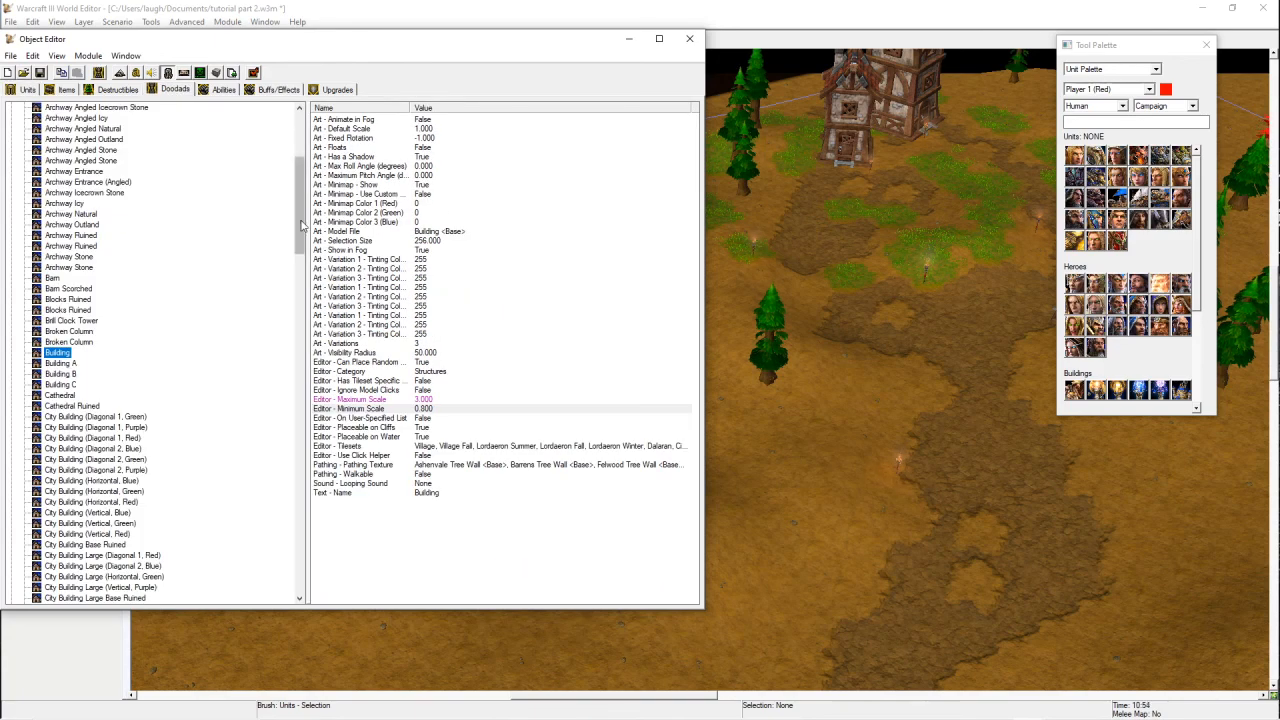
{"action": "left_click_drag", "start_coordinate": [301, 225], "coordinate": [297, 112]}
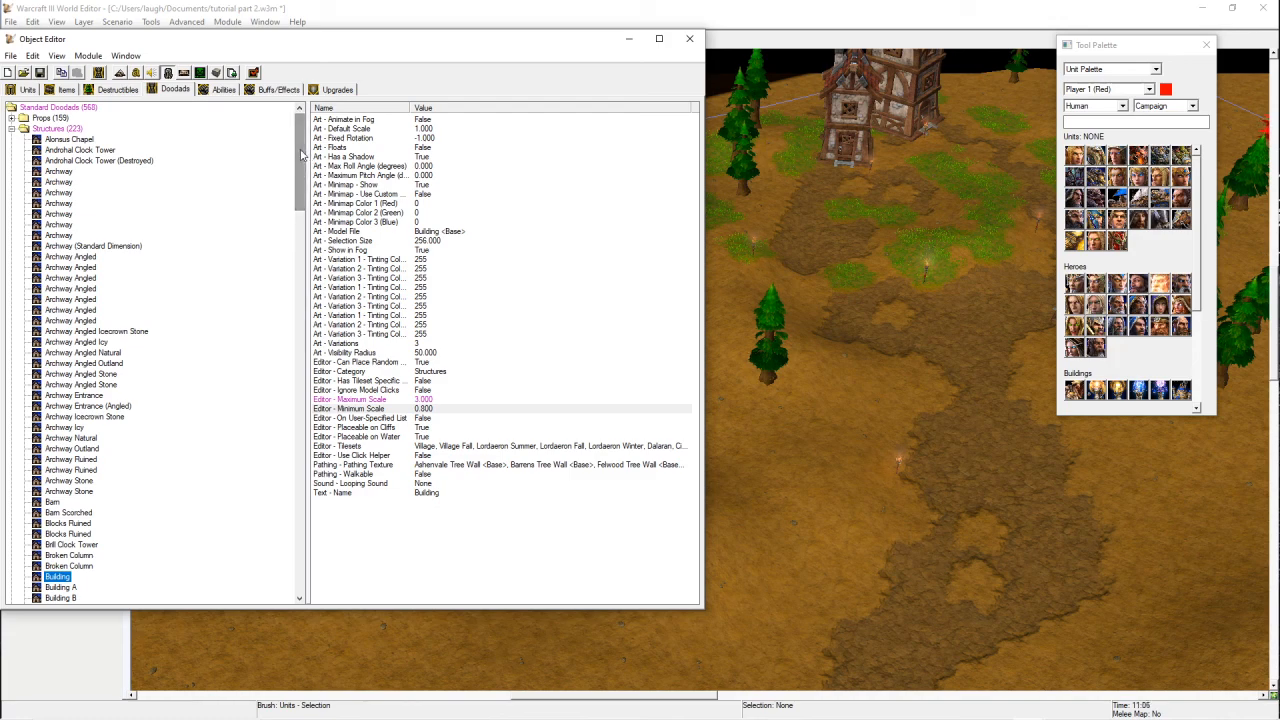
{"action": "left_click_drag", "start_coordinate": [301, 154], "coordinate": [301, 176]}
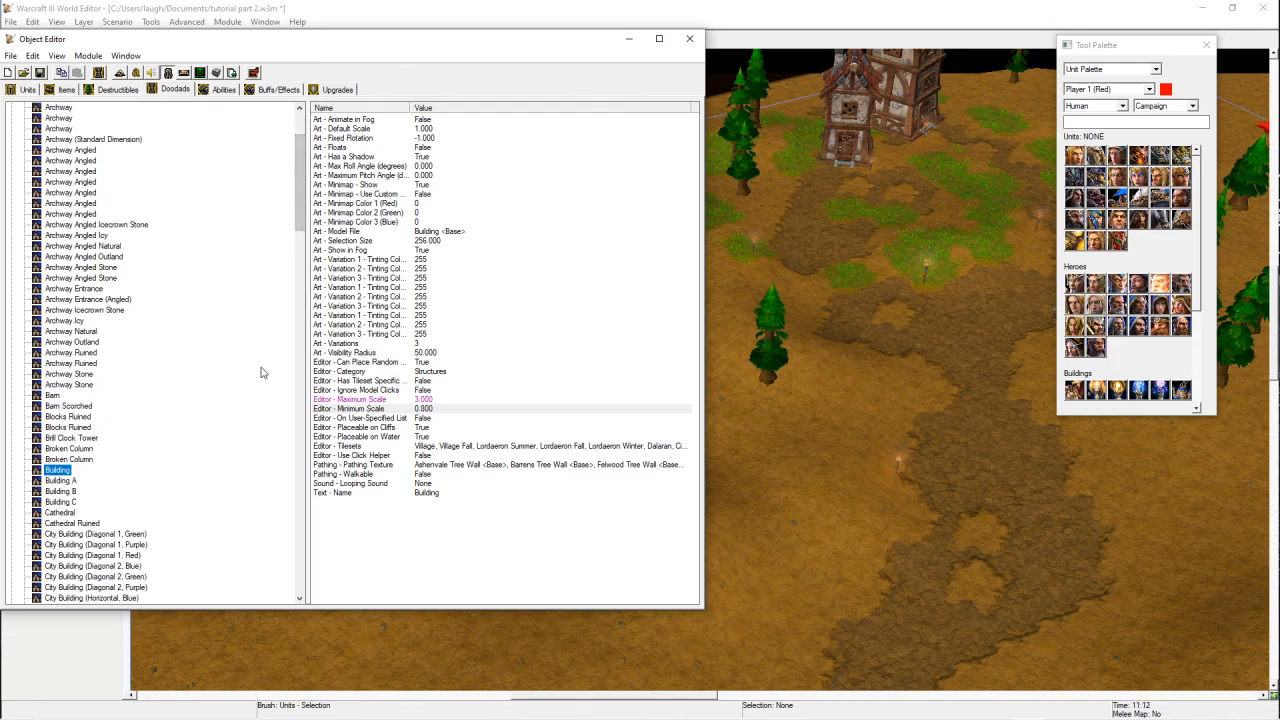
{"action": "left_click", "coordinate": [85, 257]}
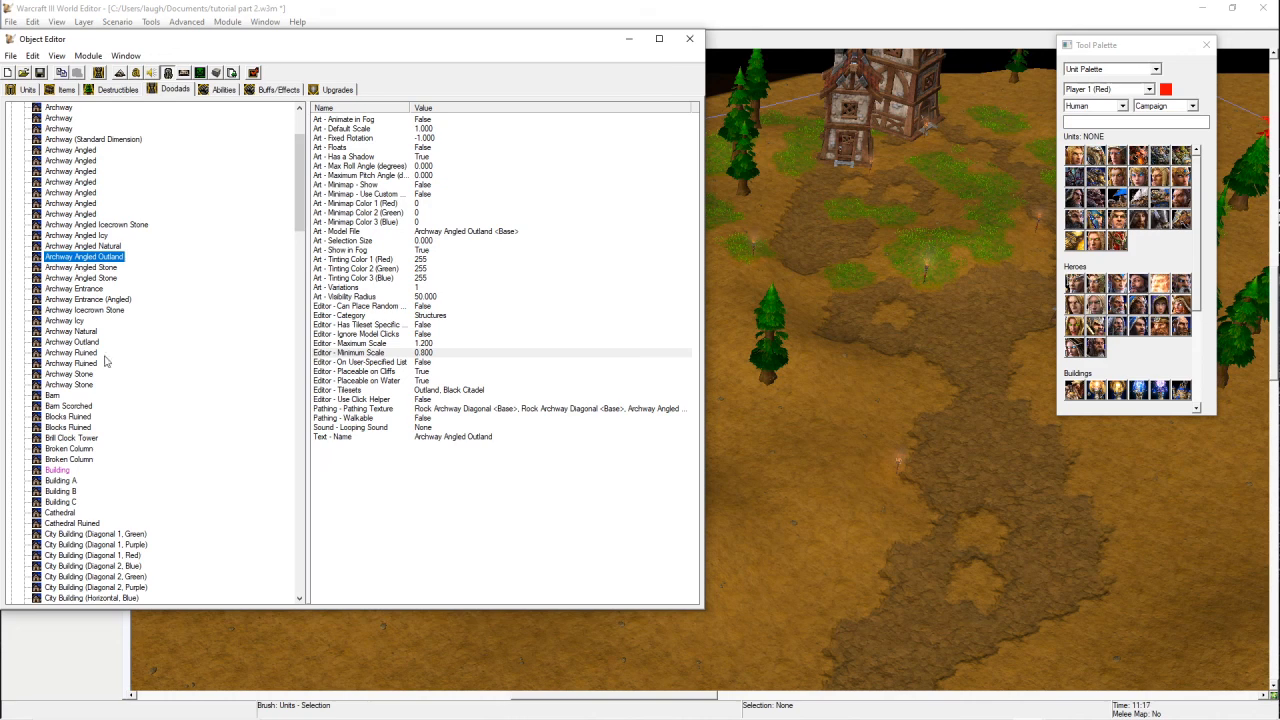
{"action": "left_click", "coordinate": [340, 354]}
{"action": "left_click", "coordinate": [345, 345]}
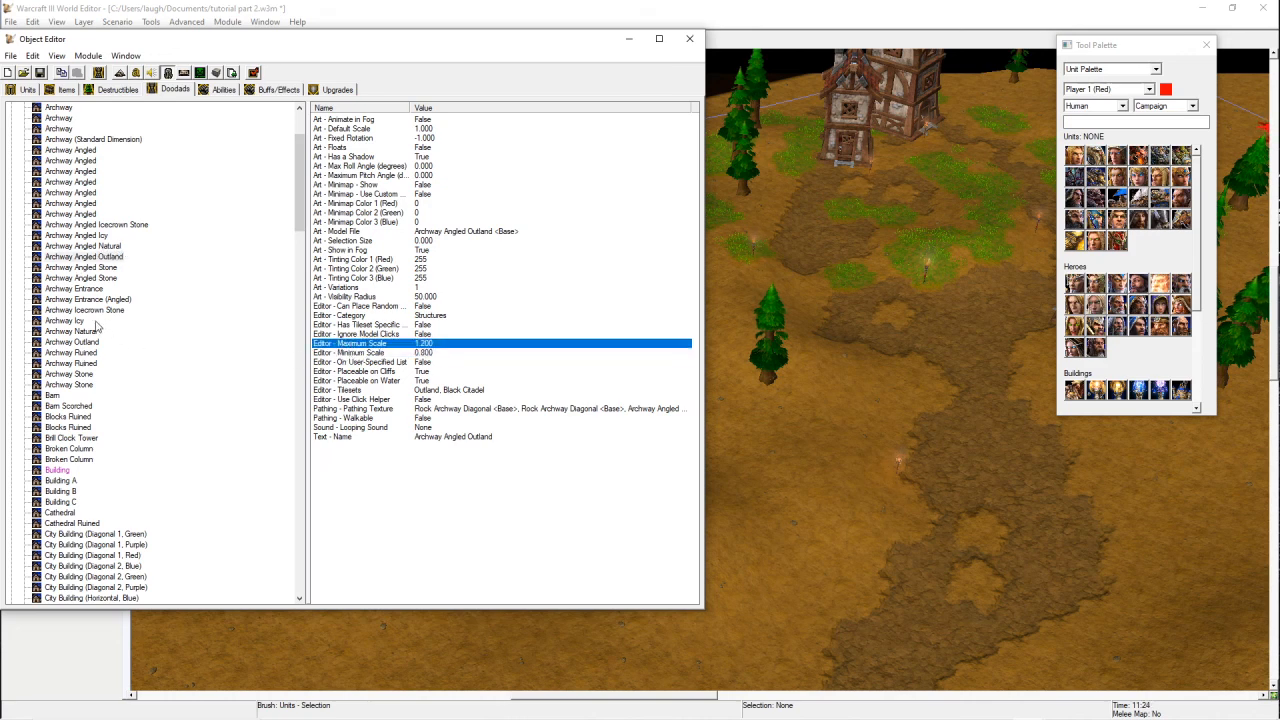
- Examine the maximum and minimum scale fields of the purple and green City Building (Diagonal 1) doodads
{"action": "left_click", "coordinate": [68, 459]}
{"action": "left_click", "coordinate": [72, 546]}
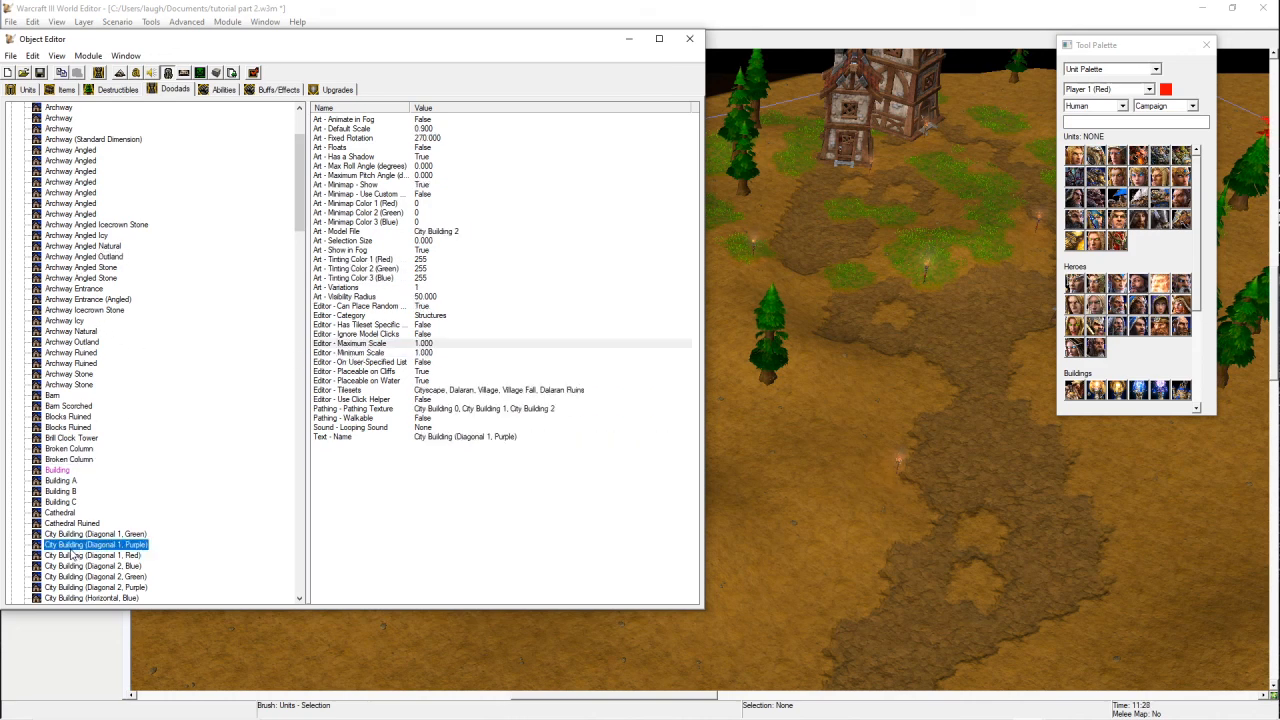
{"action": "left_click", "coordinate": [334, 346]}
{"action": "left_click", "coordinate": [341, 355]}
{"action": "left_click", "coordinate": [95, 535]}
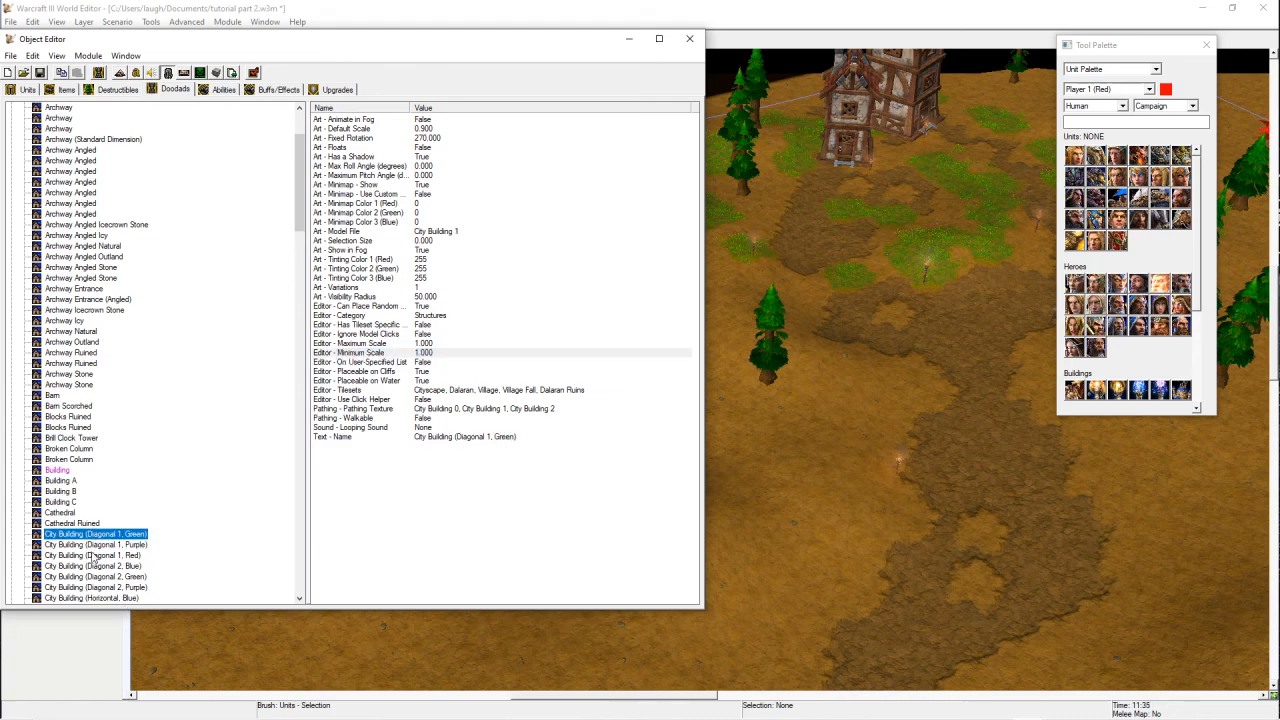
- Choose the City Building (Diagonal 1, Red) doodad for placement and place it on the open ground beside the village
{"action": "left_click", "coordinate": [92, 556]}
{"action": "right_click", "coordinate": [92, 556]}
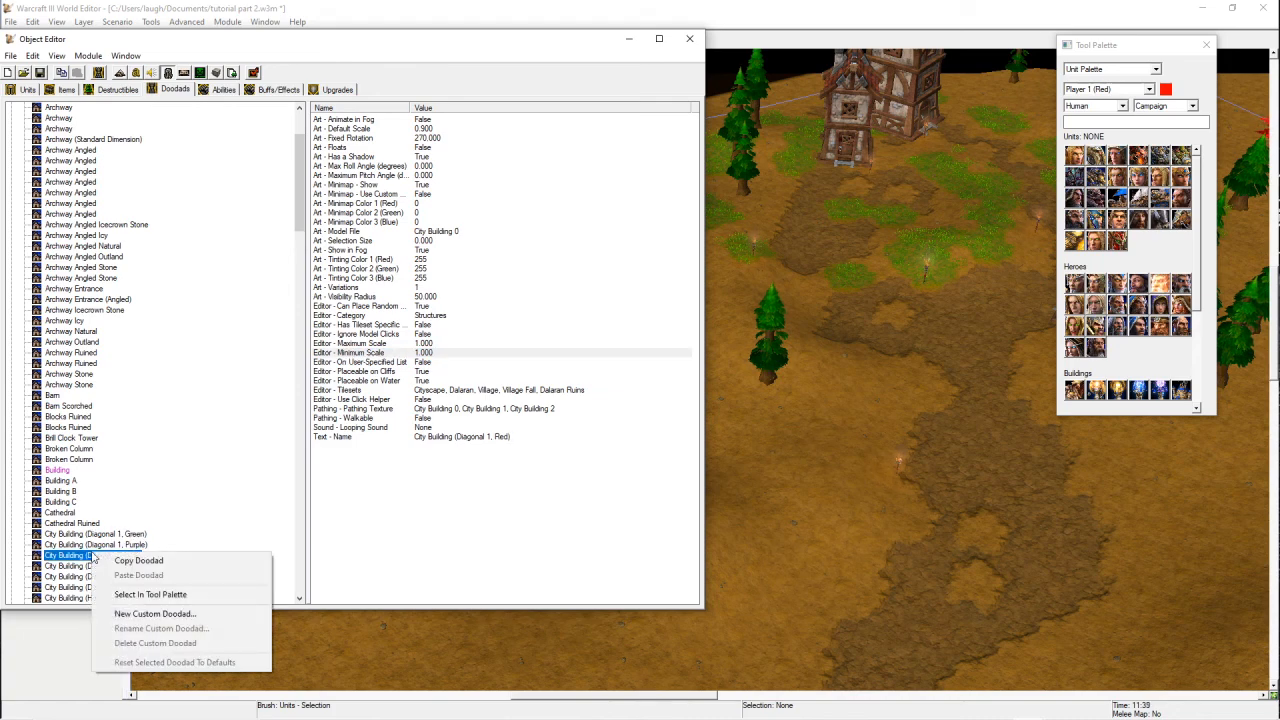
{"action": "left_click", "coordinate": [170, 598]}
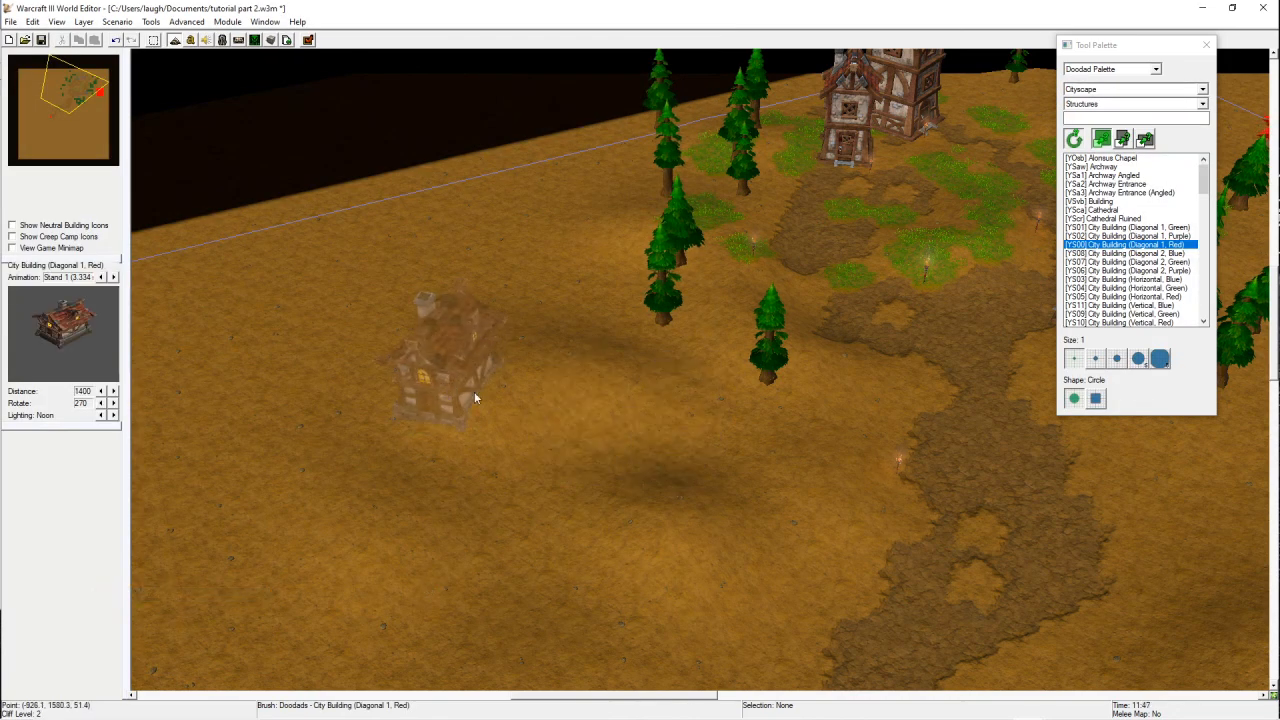
{"action": "left_click", "coordinate": [474, 391]}
{"action": "left_click", "coordinate": [544, 383]}
{"action": "right_click", "coordinate": [648, 472]}
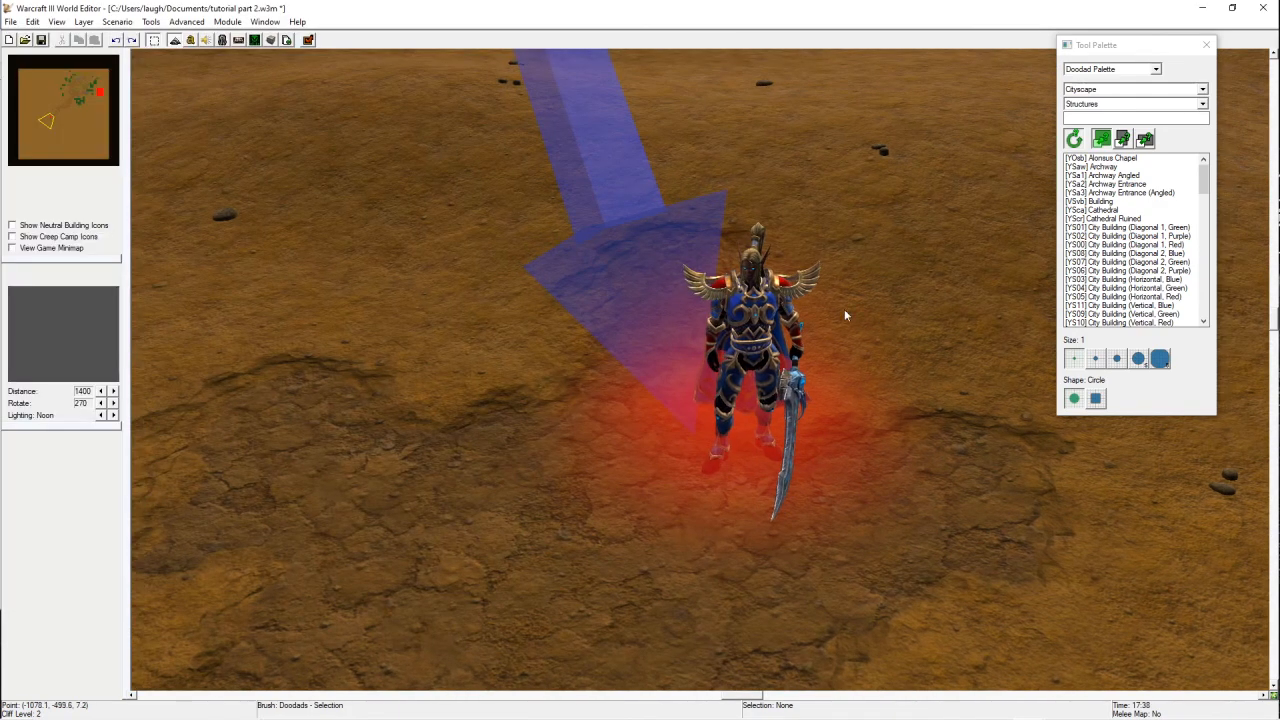
- Set the team color of the hero Dagren the Orcslayer to Player 9 (Gray) in the Object Editor
{"action": "key", "text": "F6"}
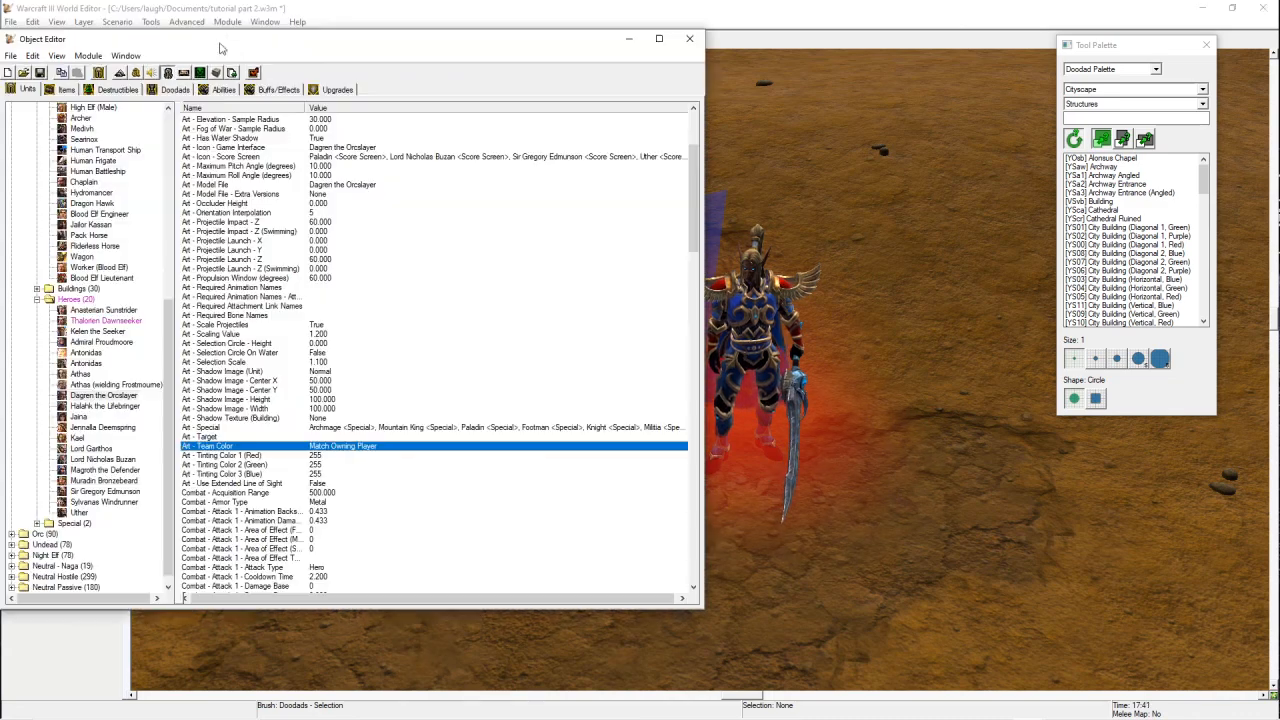
{"action": "double_click", "coordinate": [263, 446]}
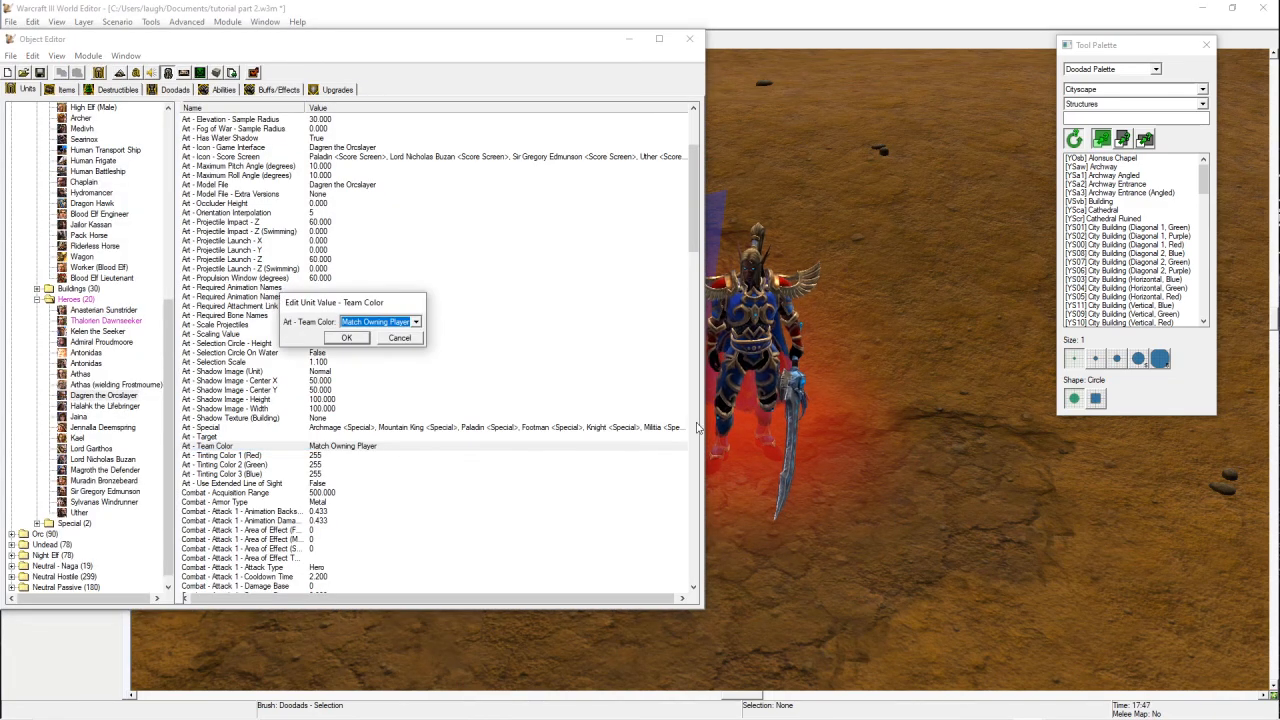
{"action": "left_click", "coordinate": [385, 322]}
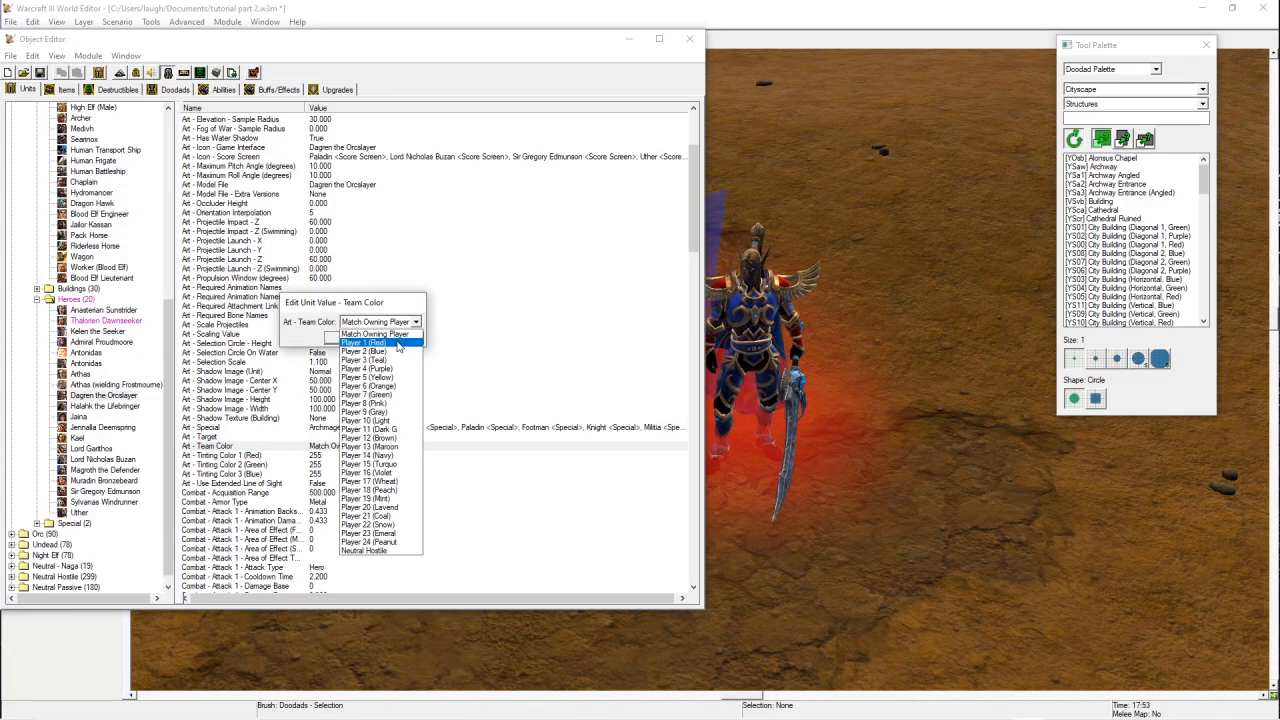
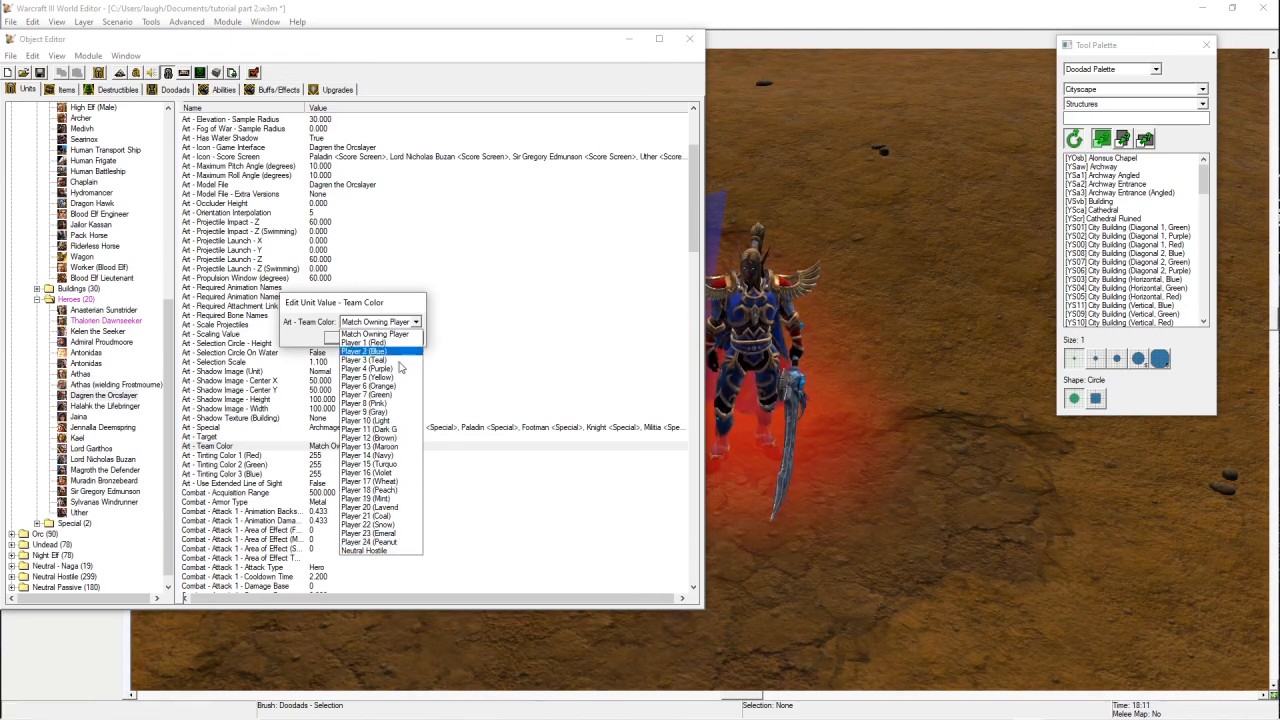
{"action": "left_click", "coordinate": [385, 411]}
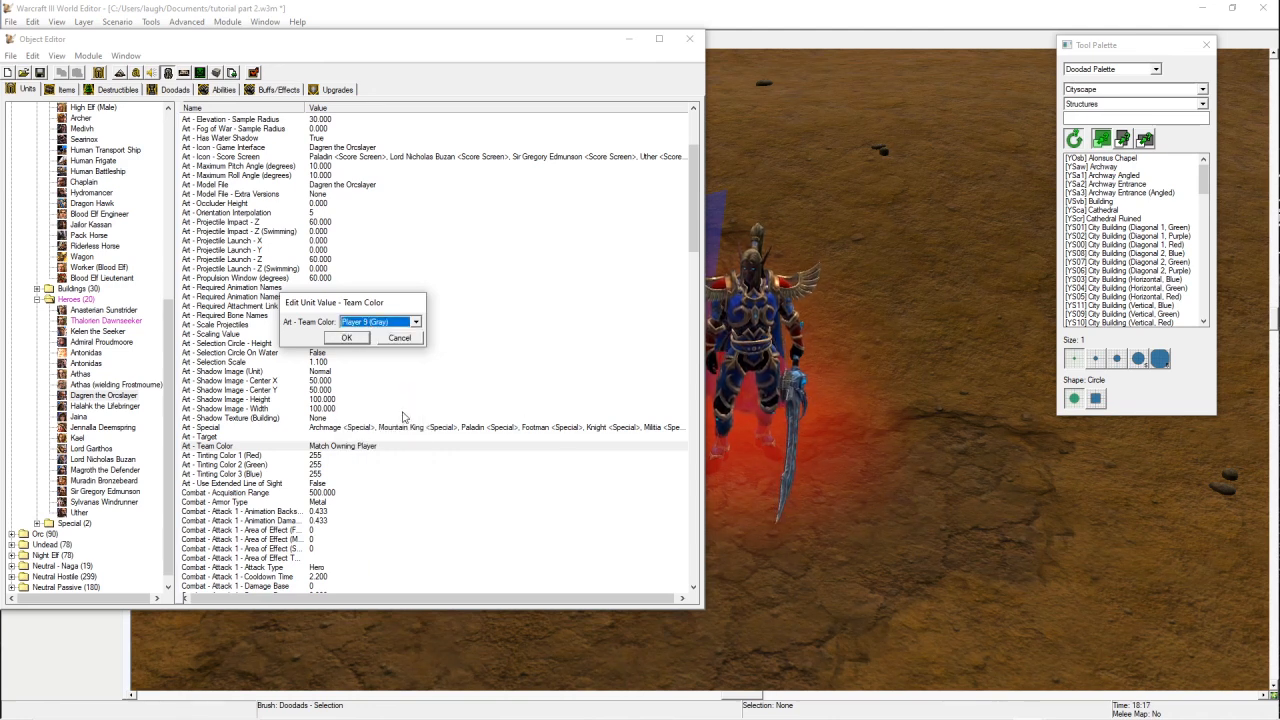
{"action": "key", "text": "Return"}
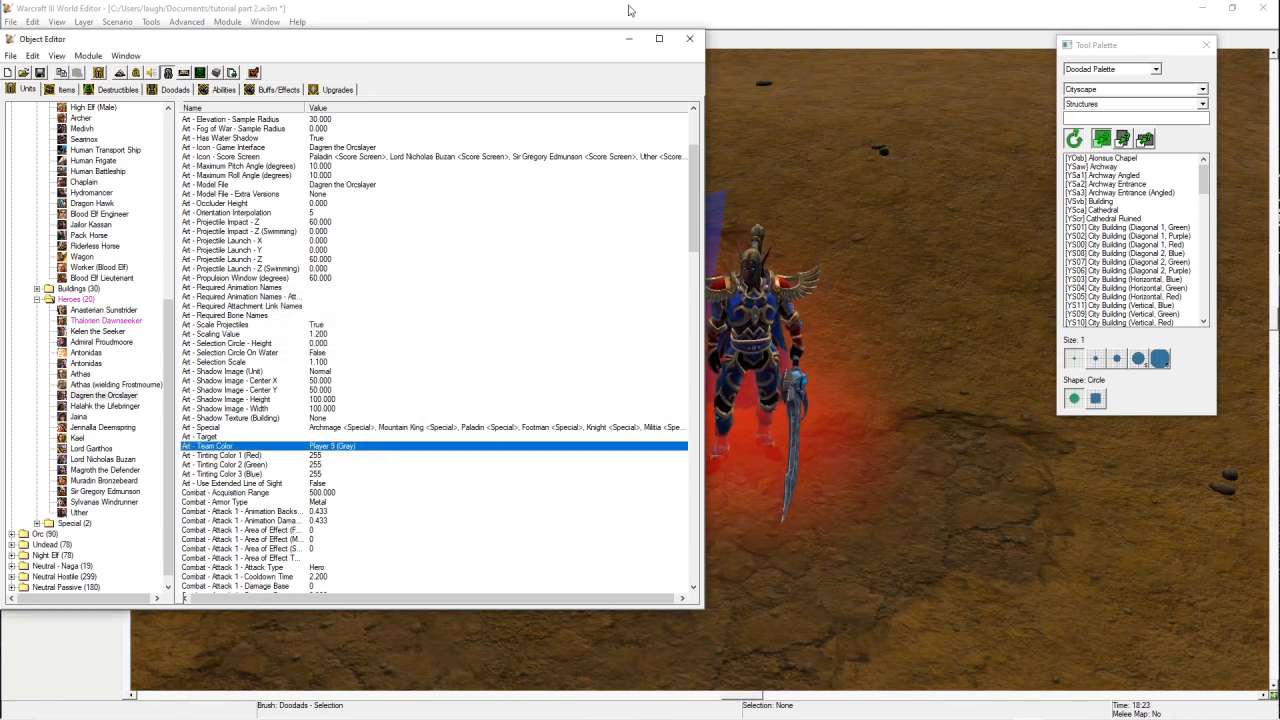
- Set Thalorien Dawnseeker's team color to Player 22 (Snow) and return to the map
{"action": "left_click", "coordinate": [103, 395]}
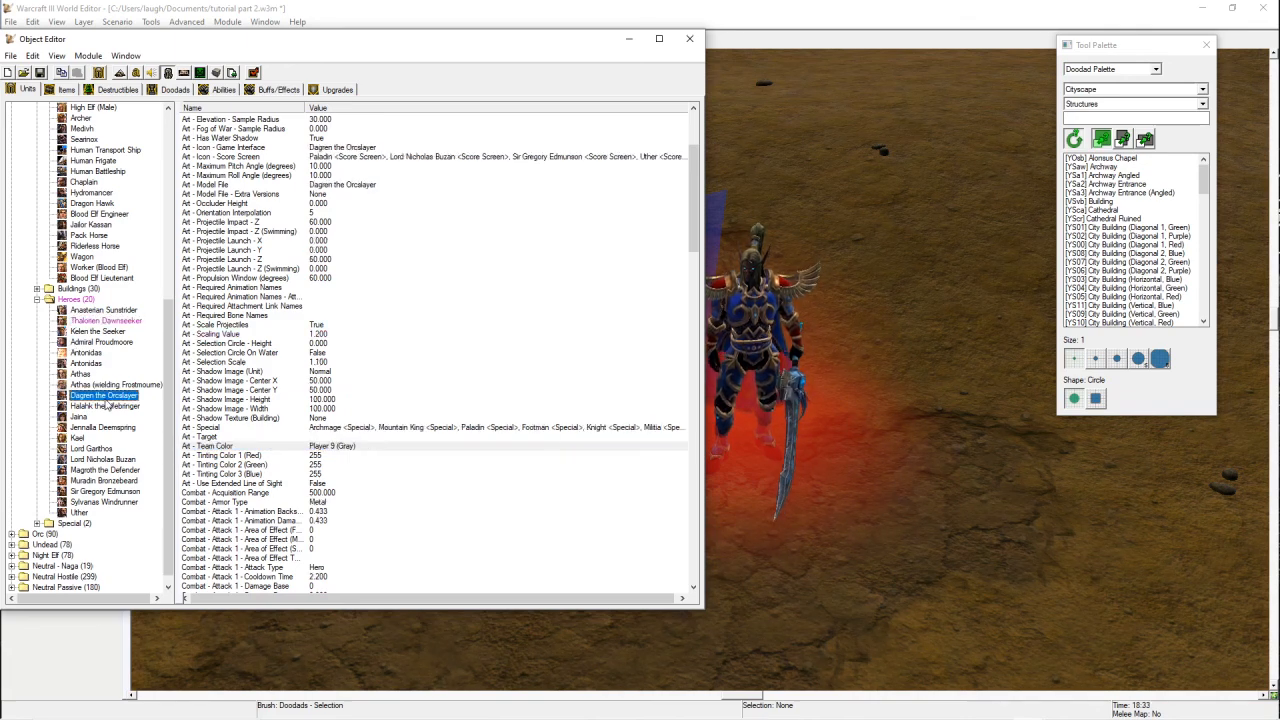
{"action": "left_click", "coordinate": [103, 320]}
{"action": "double_click", "coordinate": [318, 446]}
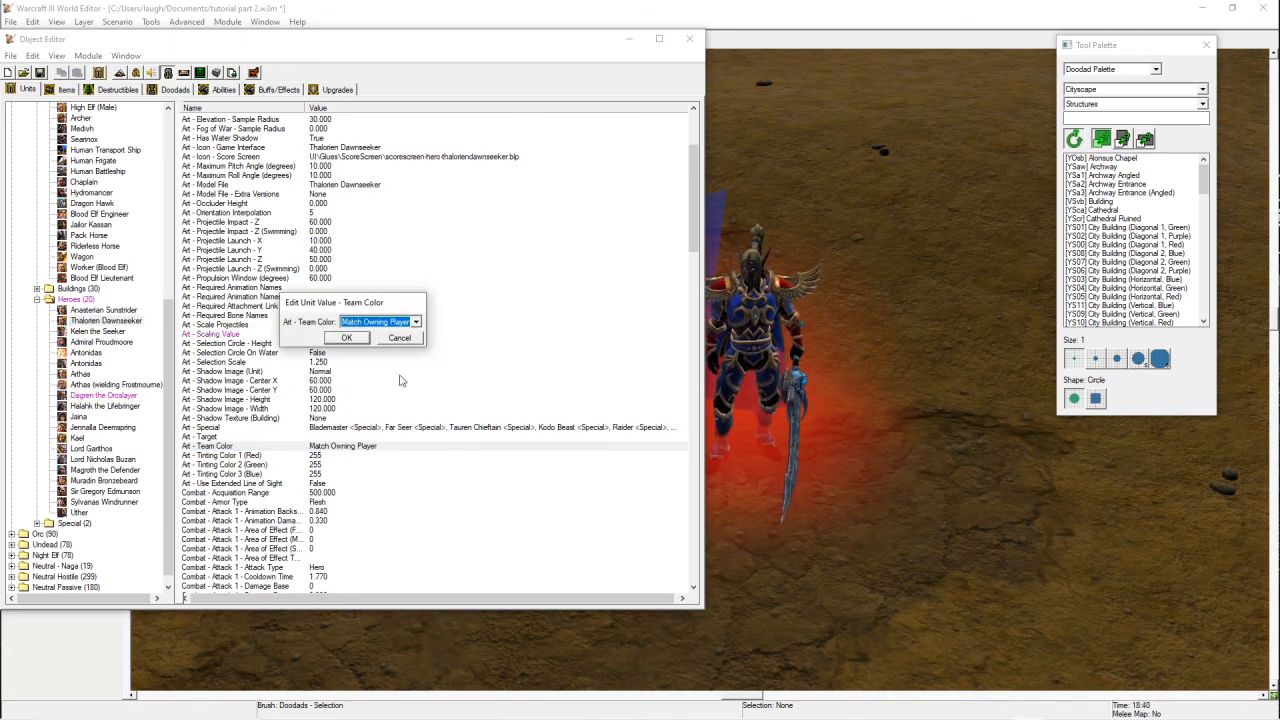
{"action": "left_click", "coordinate": [380, 322]}
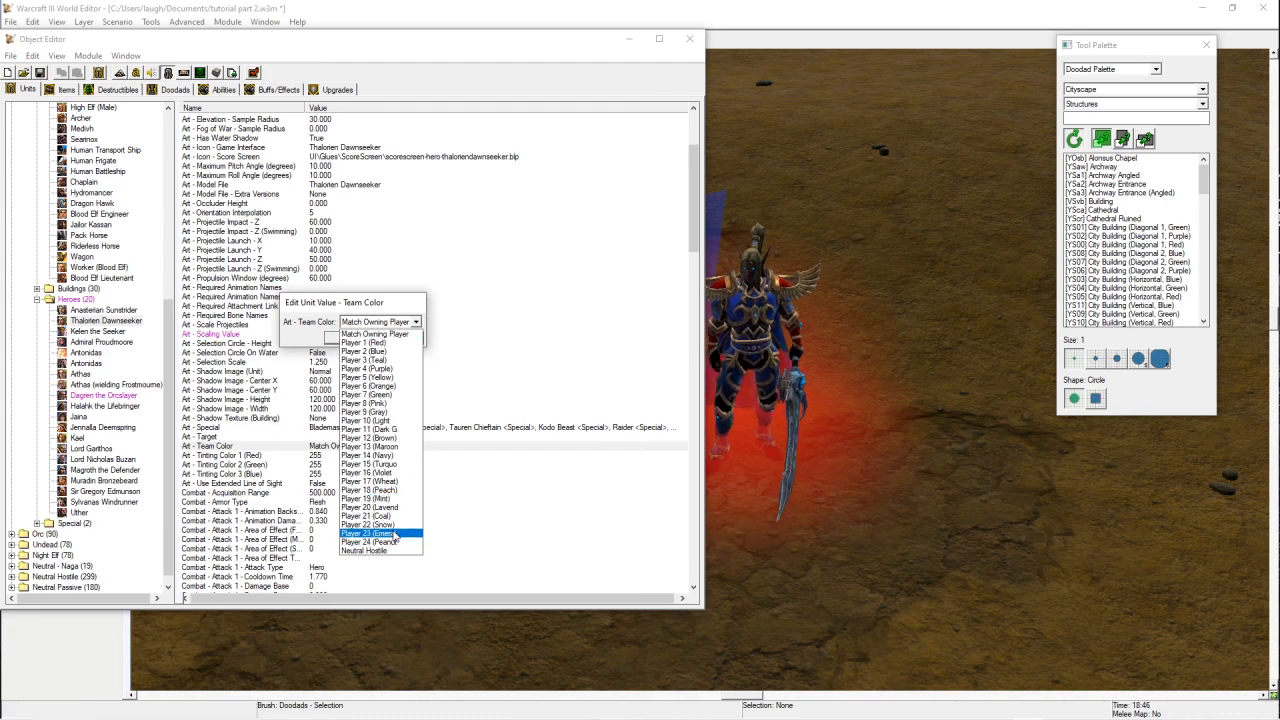
{"action": "left_click", "coordinate": [392, 525]}
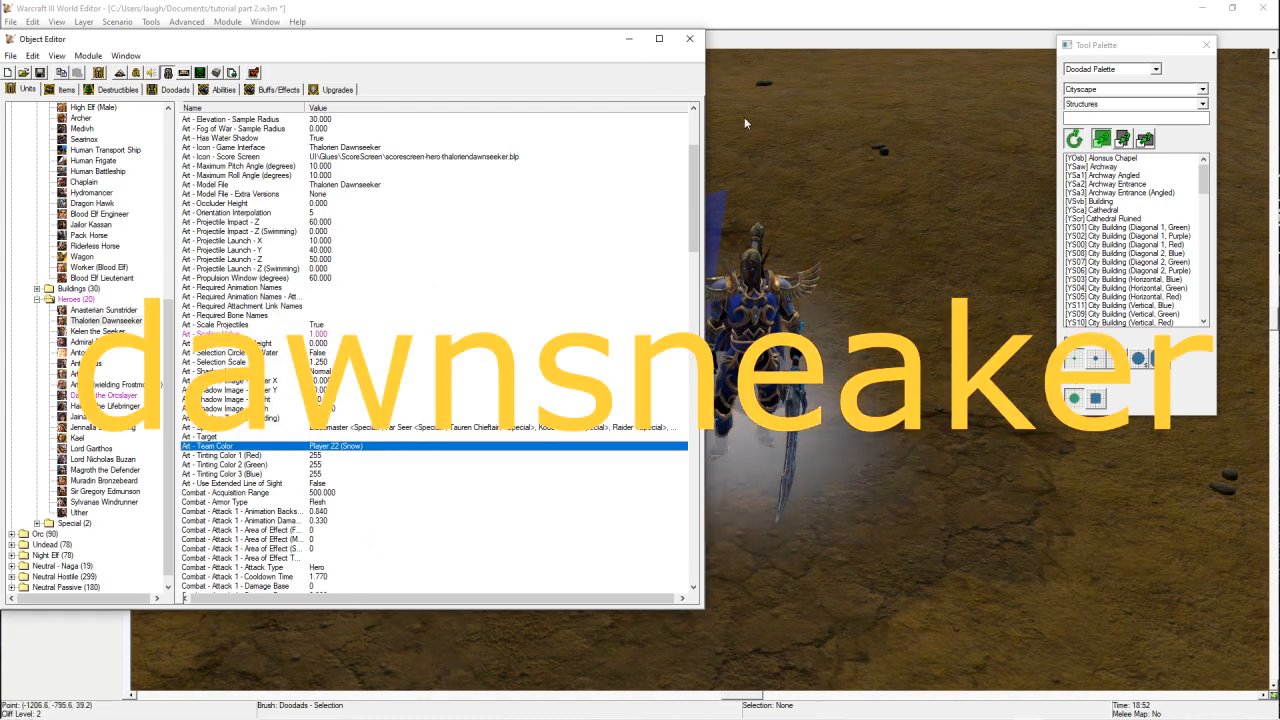
{"action": "left_click", "coordinate": [631, 39]}
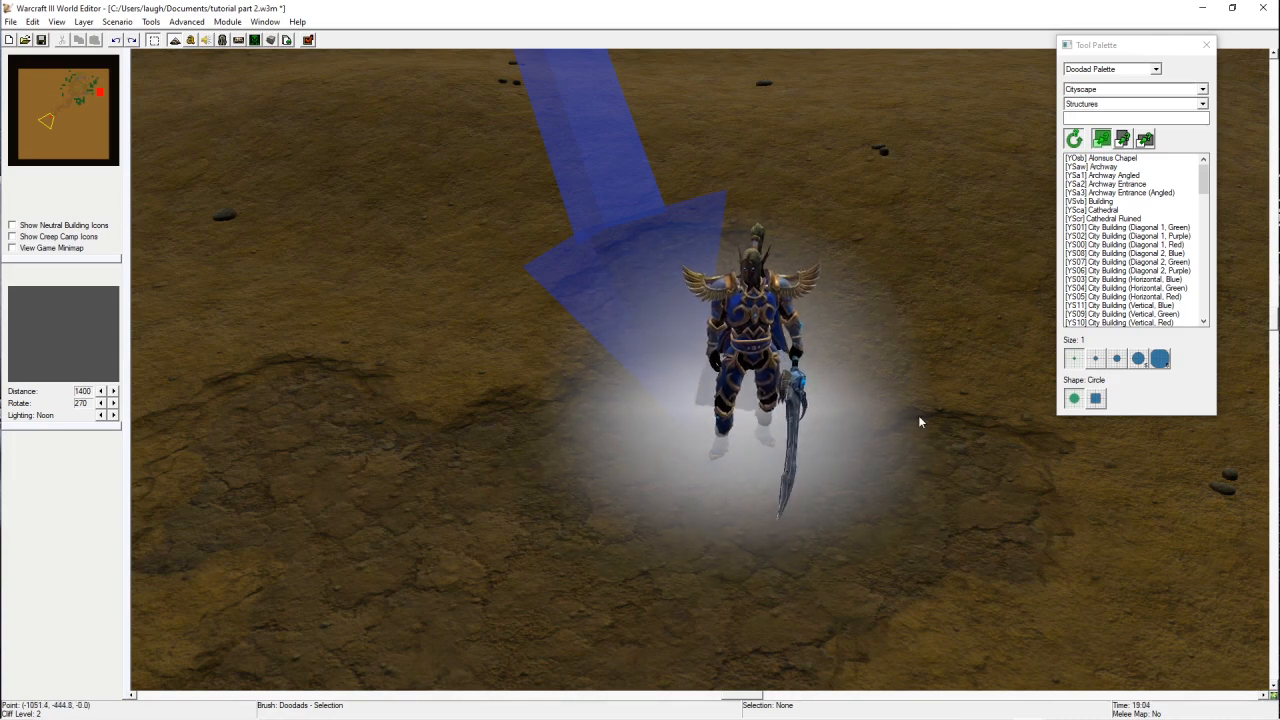
- Examine the team-color glow around the placed hero from several angles and distances
{"action": "right_click_drag", "start_coordinate": [918, 415], "coordinate": [522, 456], "text": "ctrl"}
{"action": "right_click_drag", "start_coordinate": [776, 567], "coordinate": [73, 522], "text": "ctrl"}
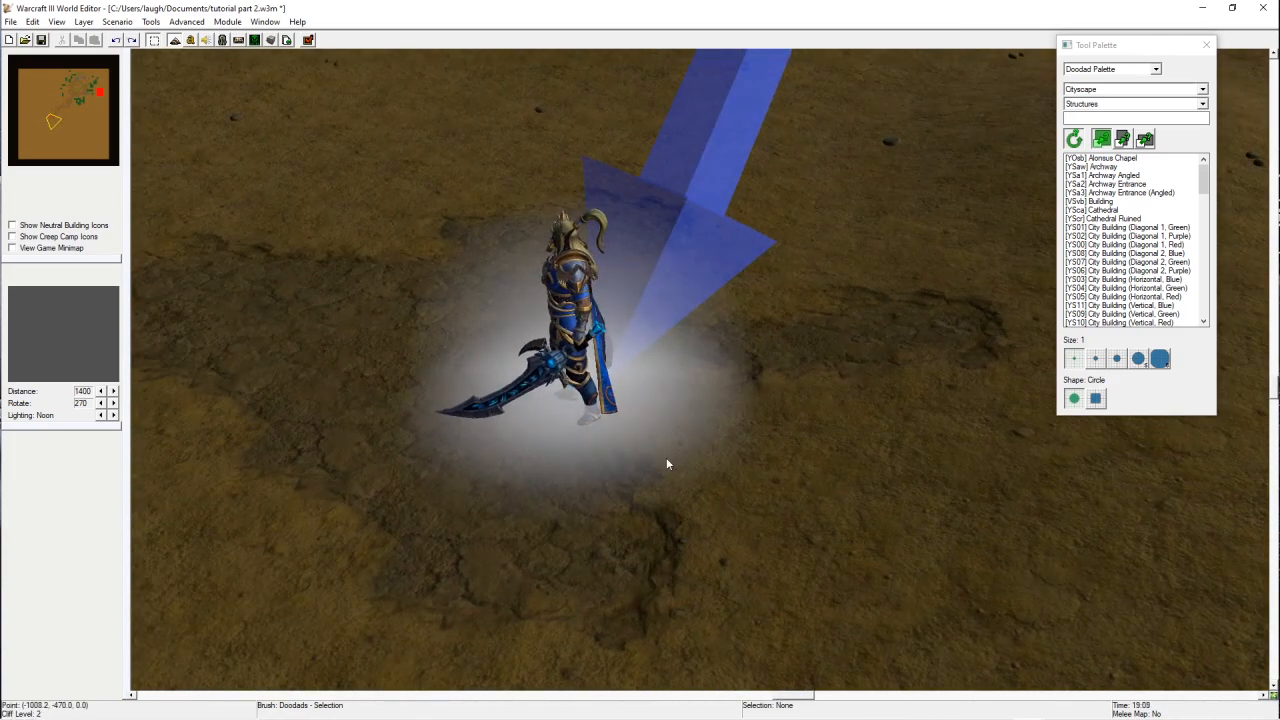
{"action": "right_click_drag", "start_coordinate": [666, 457], "coordinate": [824, 509]}
{"action": "scroll", "coordinate": [824, 509], "scroll_direction": "up", "scroll_amount": 2}
{"action": "scroll", "coordinate": [848, 504], "scroll_direction": "up", "scroll_amount": 3}
{"action": "right_click_drag", "start_coordinate": [933, 477], "coordinate": [12, 449], "text": "ctrl"}
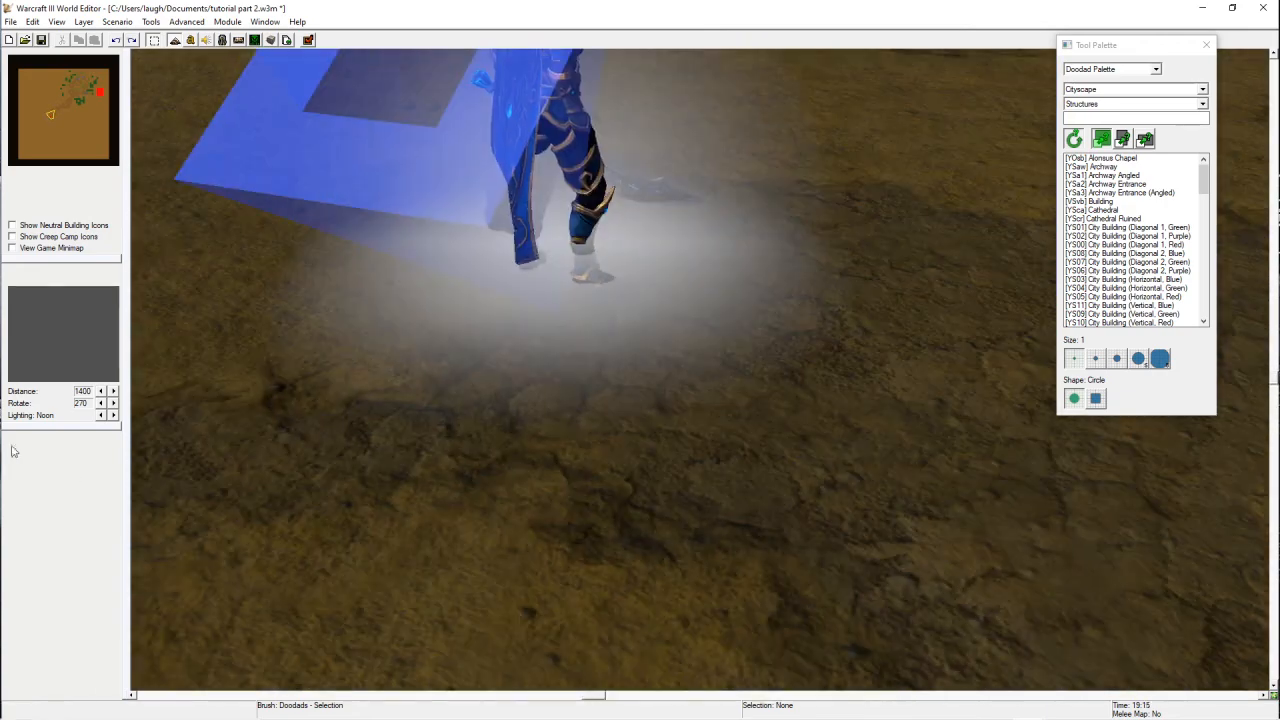
{"action": "right_click_drag", "start_coordinate": [743, 402], "coordinate": [746, 560], "text": "ctrl"}
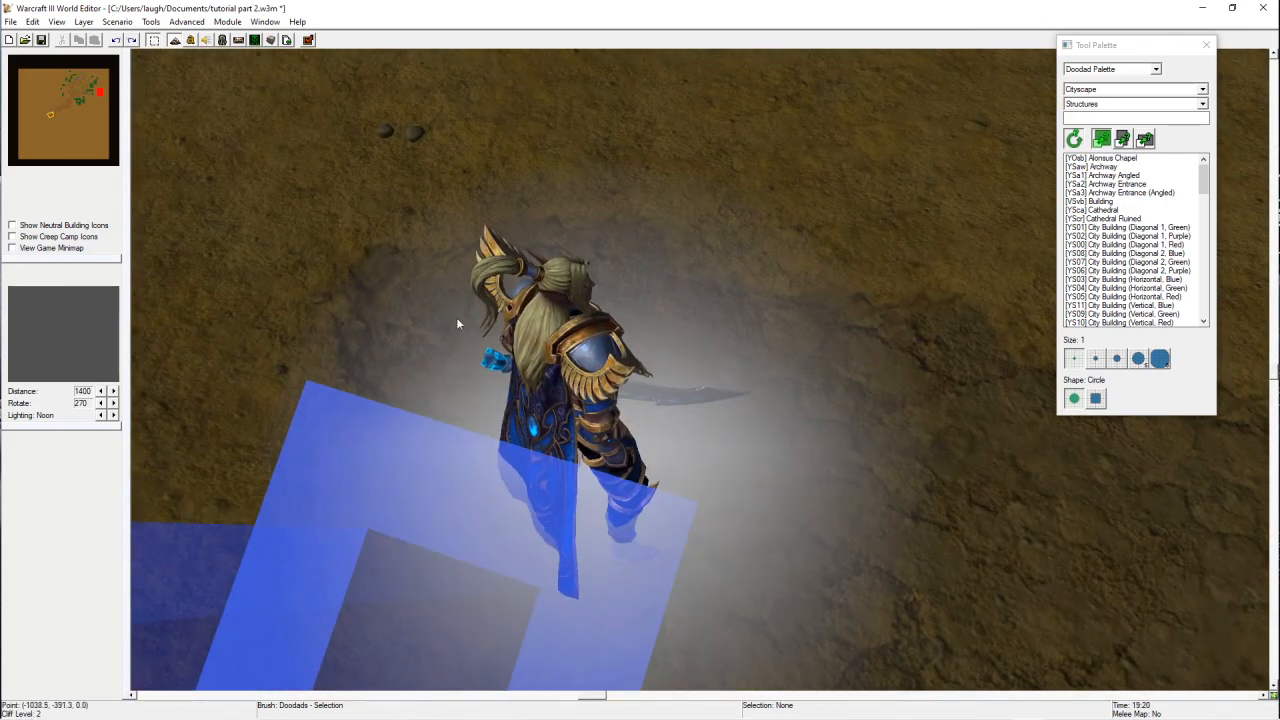
{"action": "scroll", "coordinate": [636, 318], "scroll_direction": "down", "scroll_amount": 3}
{"action": "right_click_drag", "start_coordinate": [636, 318], "coordinate": [661, 371]}
- Place a second Thalorien Dawnseeker for Player 2 (Blue) beside the existing hero and delete it again
{"action": "key", "text": "u"}
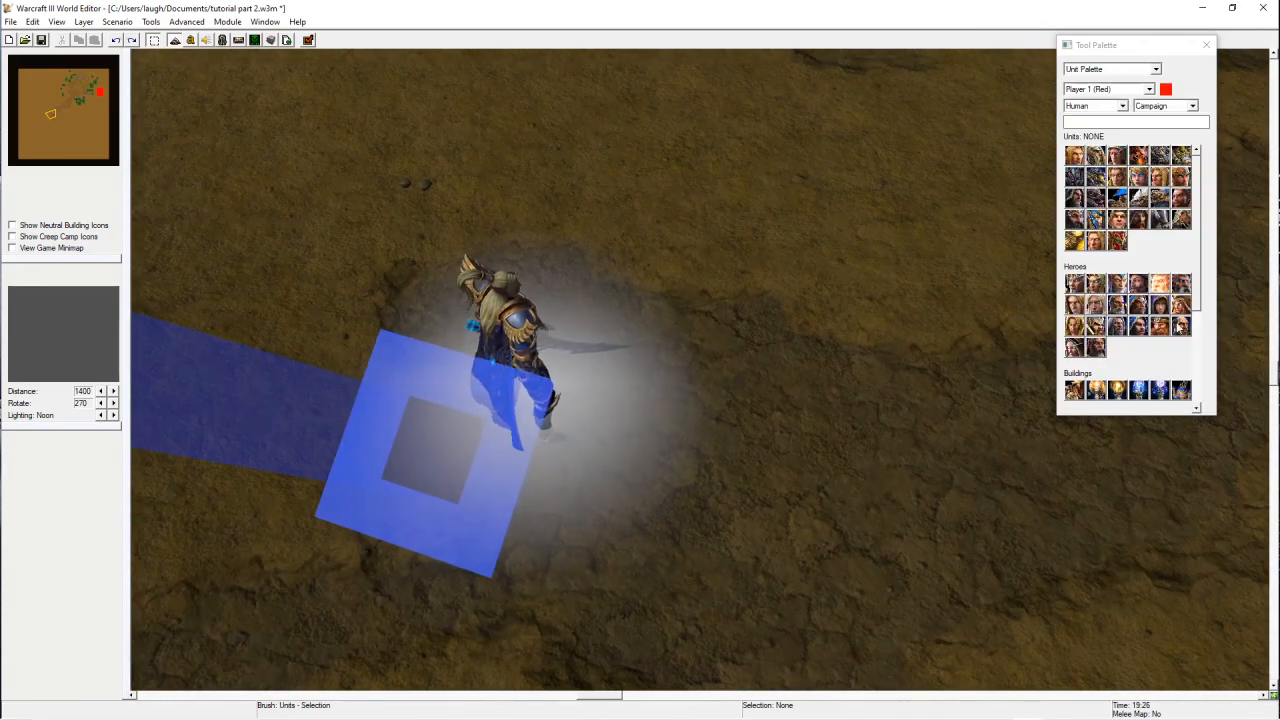
{"action": "left_click", "coordinate": [1108, 89]}
{"action": "left_click", "coordinate": [1114, 109]}
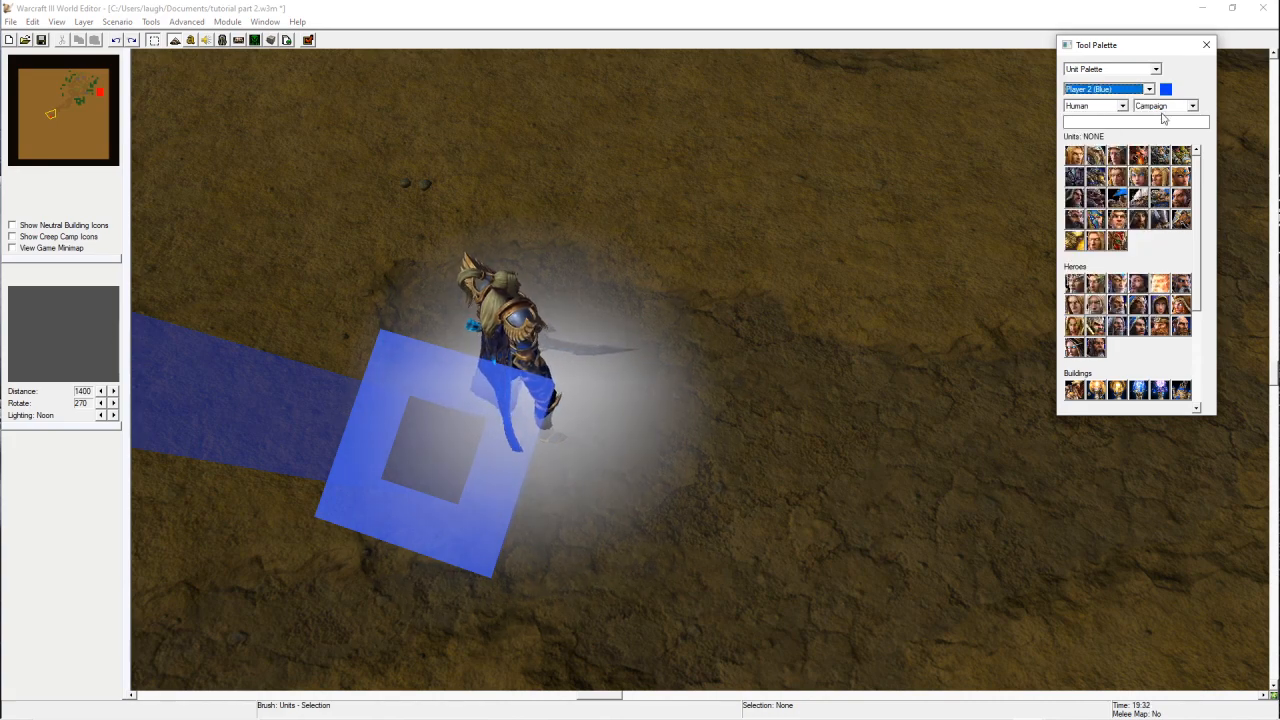
{"action": "left_click", "coordinate": [1095, 284]}
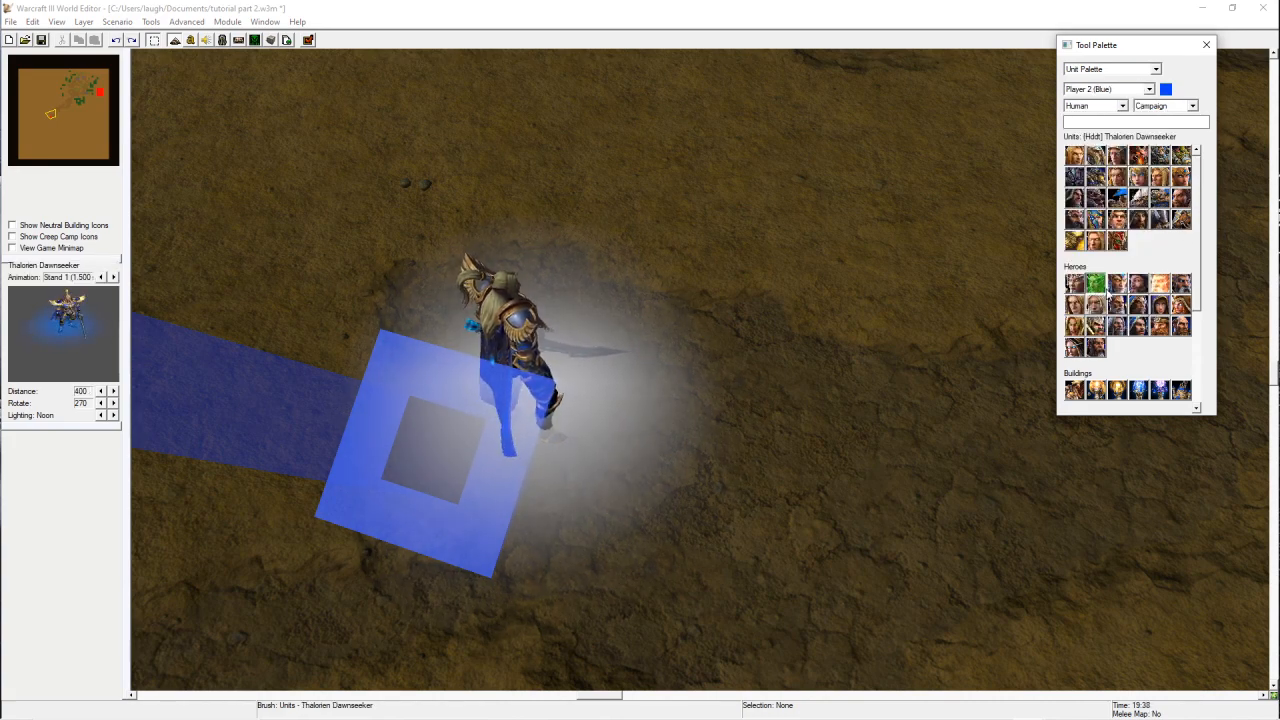
{"action": "left_click", "coordinate": [808, 375]}
{"action": "right_click", "coordinate": [864, 580]}
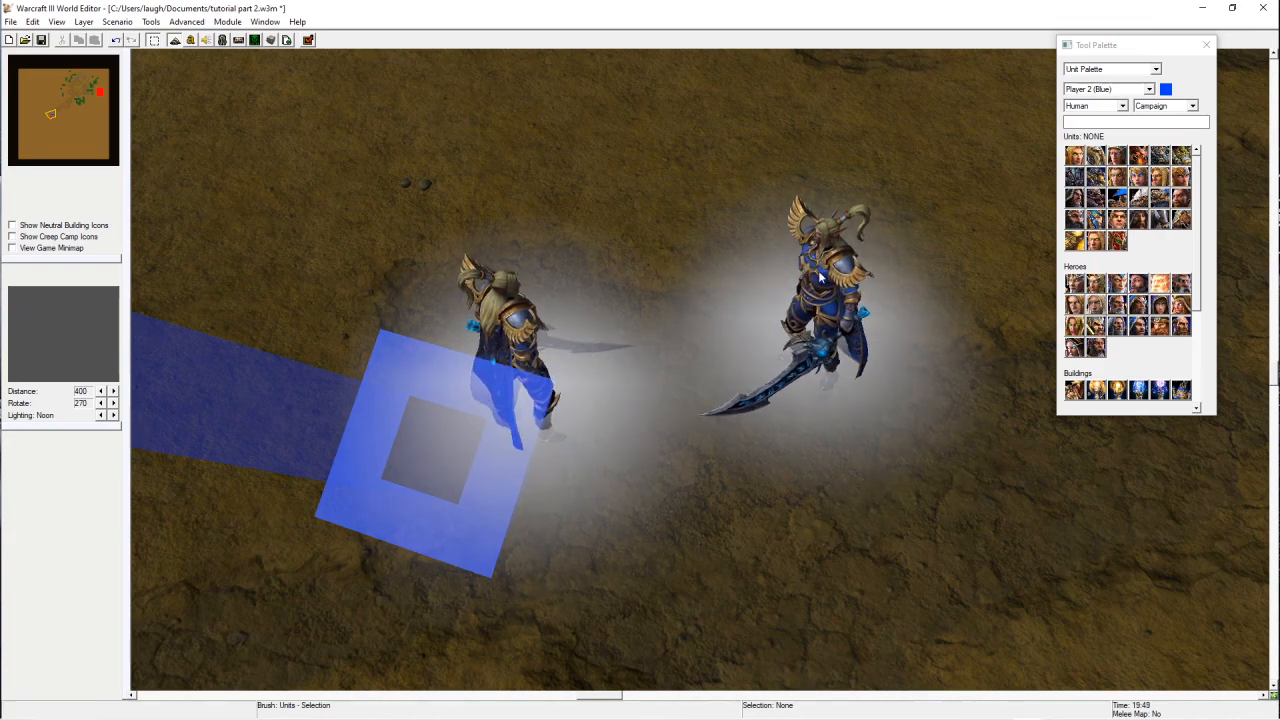
{"action": "left_click", "coordinate": [833, 321]}
{"action": "key", "text": "Delete"}
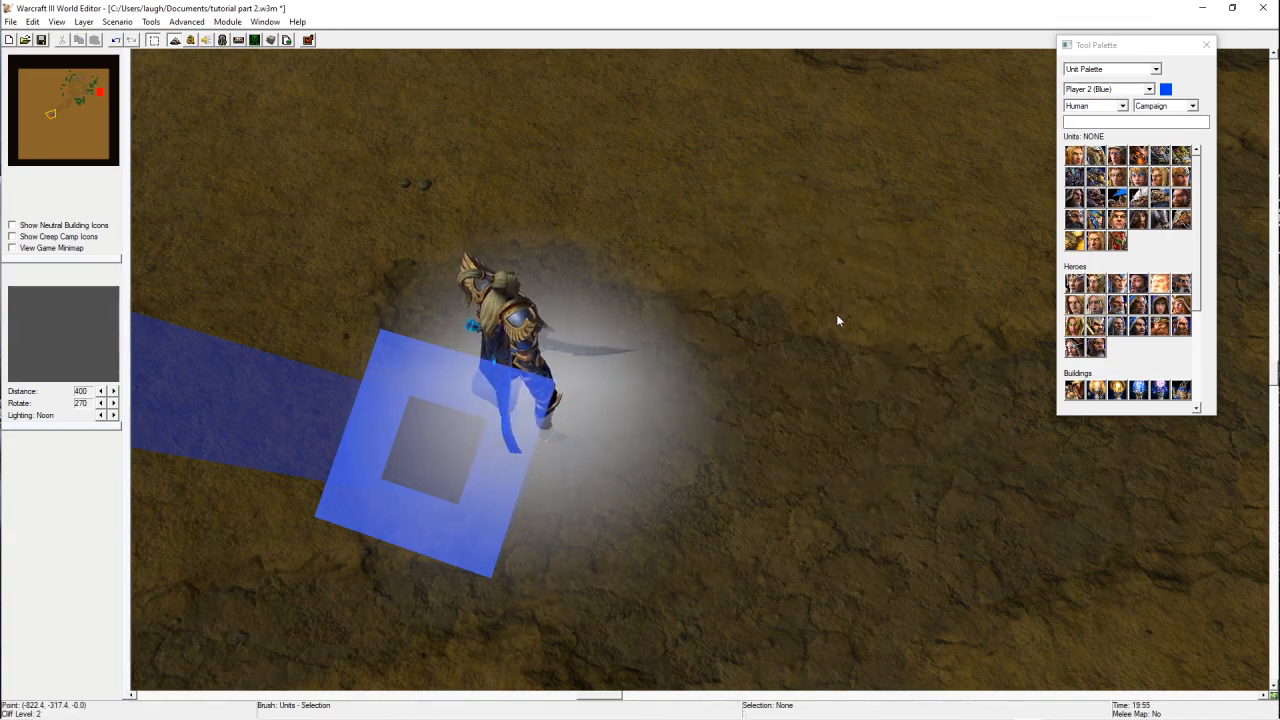
- Reopen the Object Editor and look through its item, destructible and doodad data, ending back at the units
{"action": "key", "text": "Down"}
{"action": "key", "text": "Left"}
{"action": "right_click_drag", "start_coordinate": [2, 378], "coordinate": [515, 488], "text": "ctrl"}
{"action": "right_click_drag", "start_coordinate": [797, 488], "coordinate": [508, 191], "text": "ctrl"}
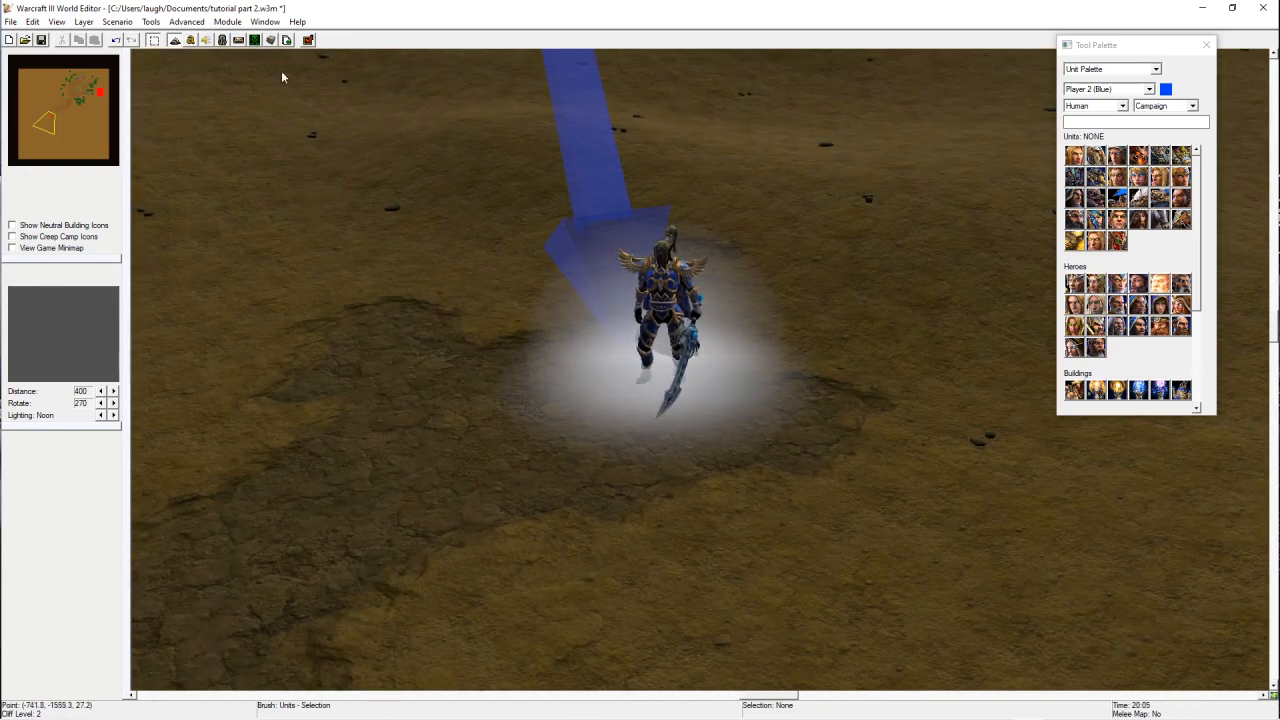
{"action": "left_click", "coordinate": [222, 40]}
{"action": "left_click_drag", "start_coordinate": [500, 40], "coordinate": [568, 33]}
{"action": "left_click", "coordinate": [184, 302]}
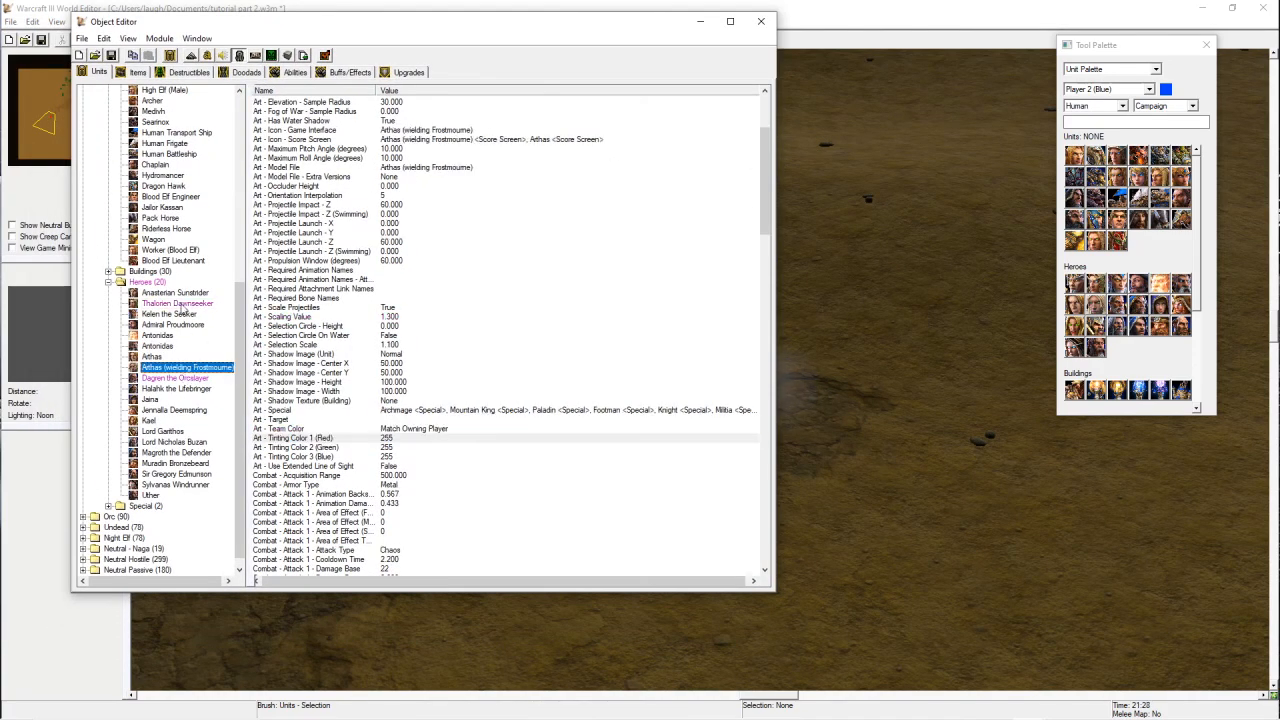
{"action": "left_click", "coordinate": [138, 72]}
{"action": "left_click", "coordinate": [186, 72]}
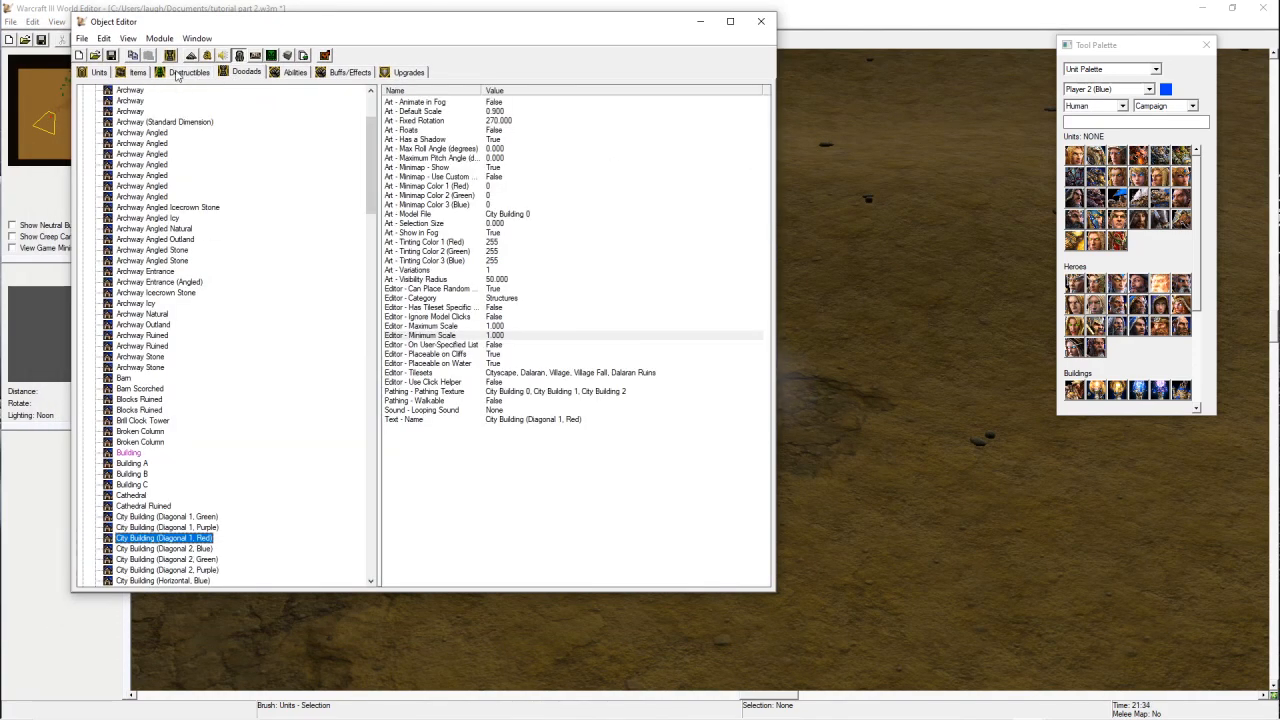
{"action": "left_click", "coordinate": [245, 72]}
{"action": "left_click", "coordinate": [98, 72]}
- Create a custom unit named "Mr. Dawnseeker" based on Thalorien Dawnseeker, accepting the suggested object ID
{"action": "right_click", "coordinate": [166, 306]}
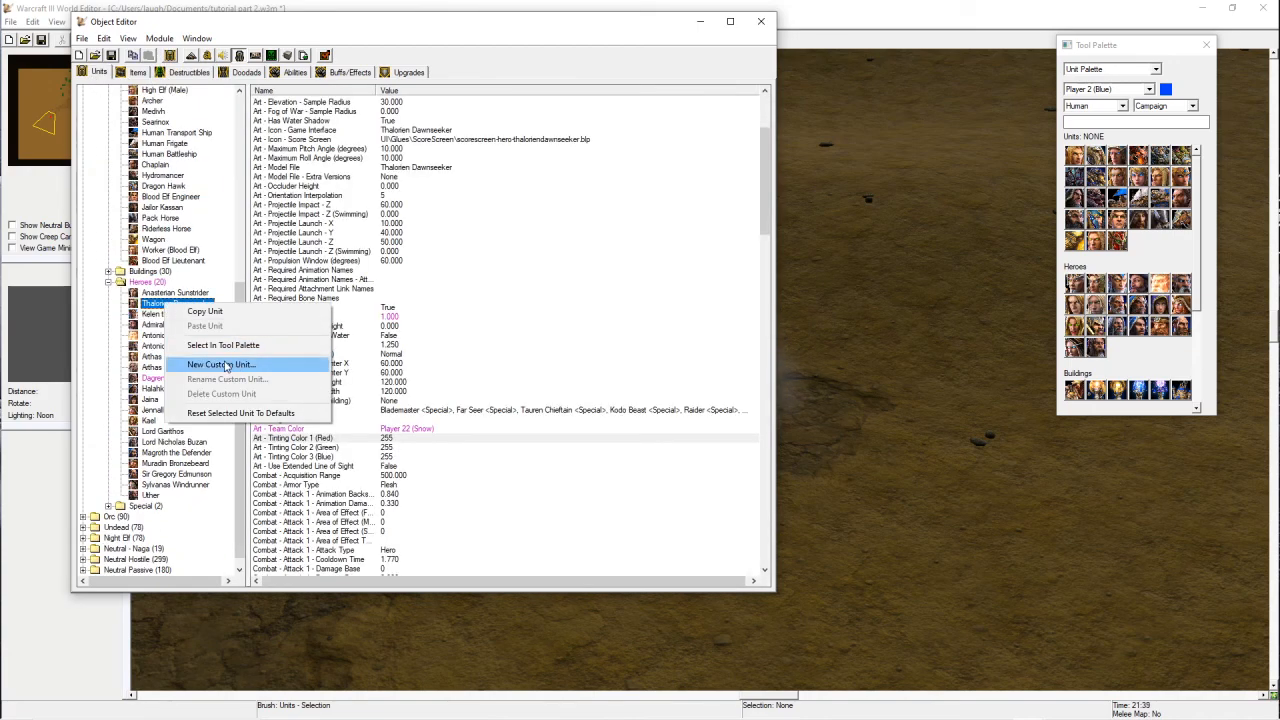
{"action": "left_click", "coordinate": [222, 364]}
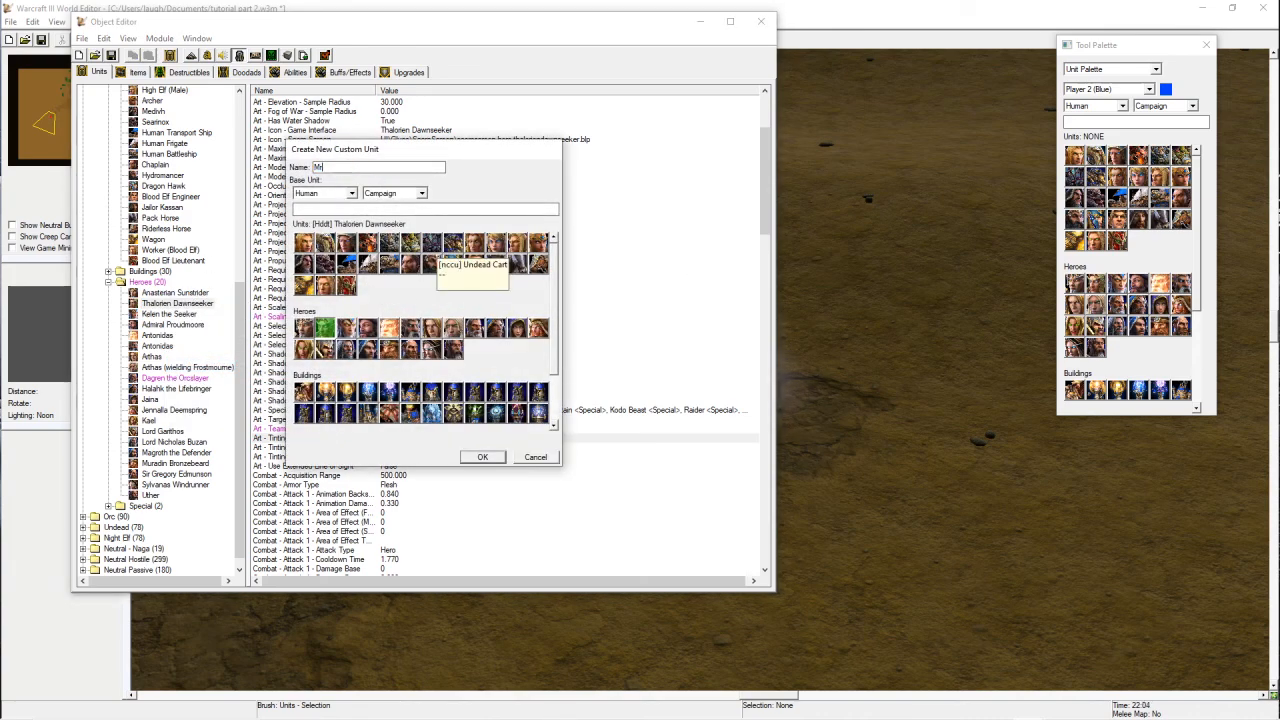
{"action": "type", "text": "Mr. Dawnseeker"}
{"action": "key", "text": "Return"}
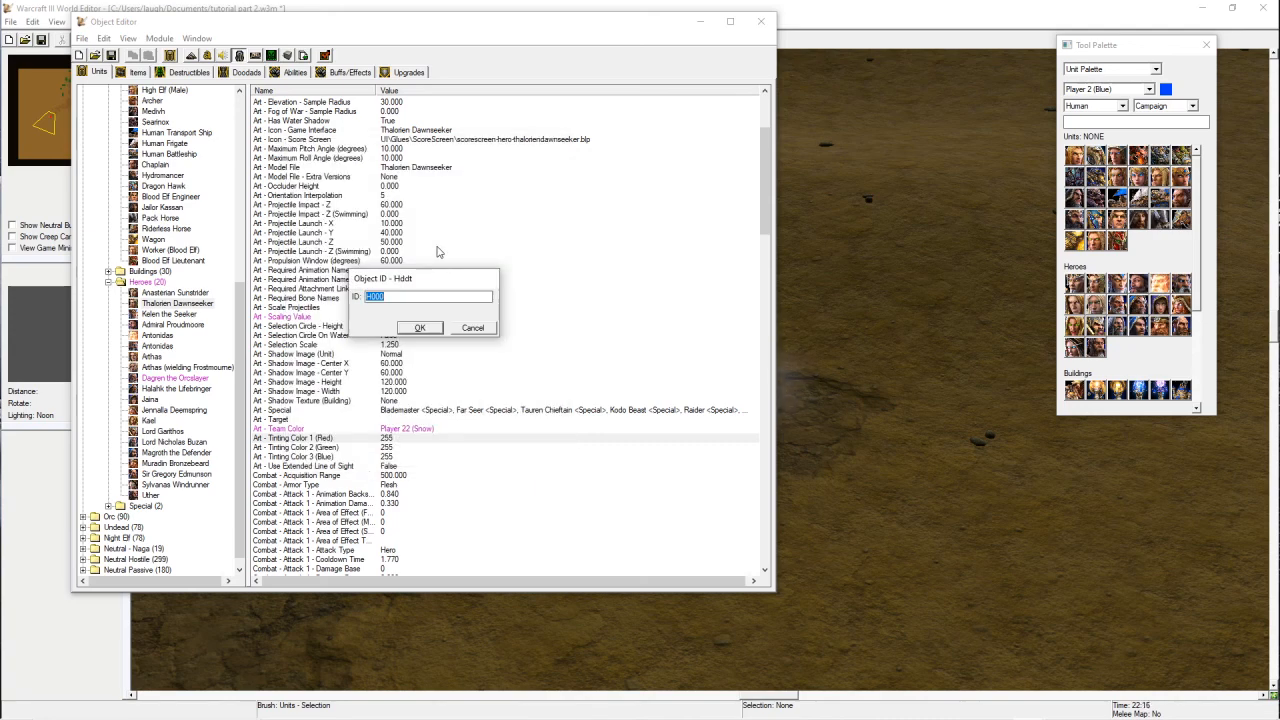
{"action": "left_click", "coordinate": [420, 329]}
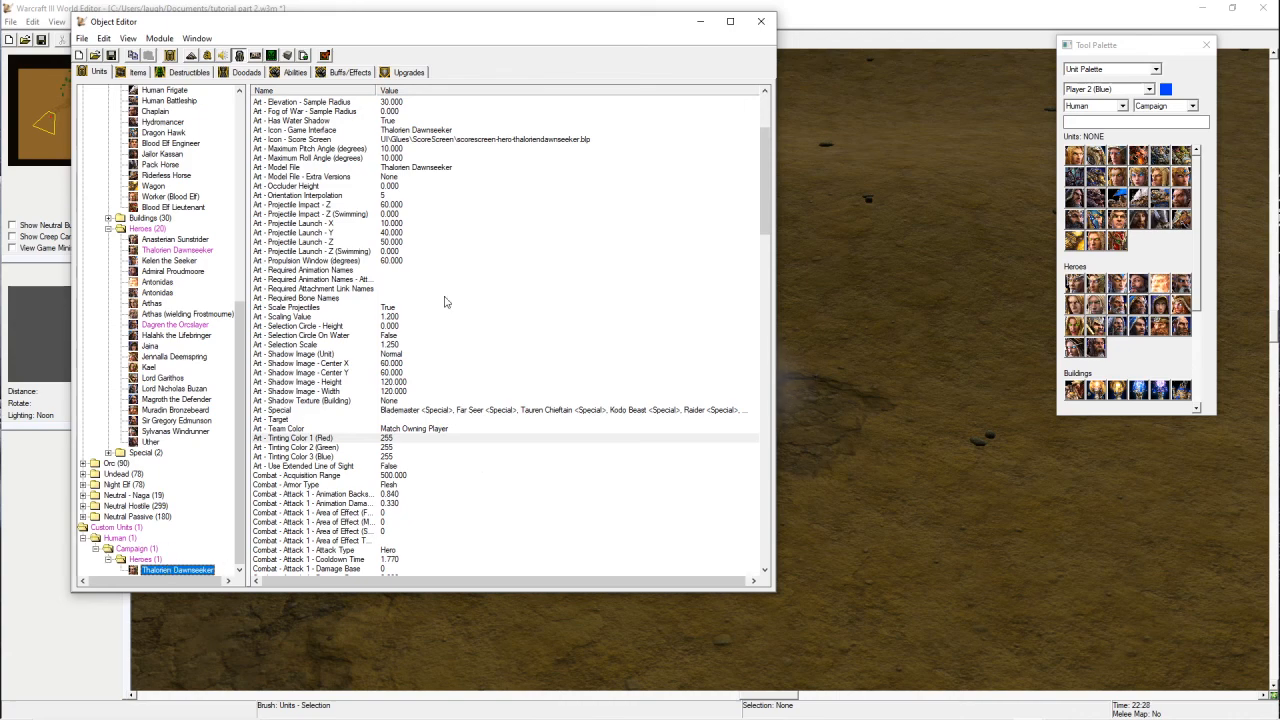
- Compare the scaling values of the standard and custom Thalorien Dawnseeker, and set the custom hero's Art - Scaling Value to 1.000
{"action": "left_click", "coordinate": [177, 249]}
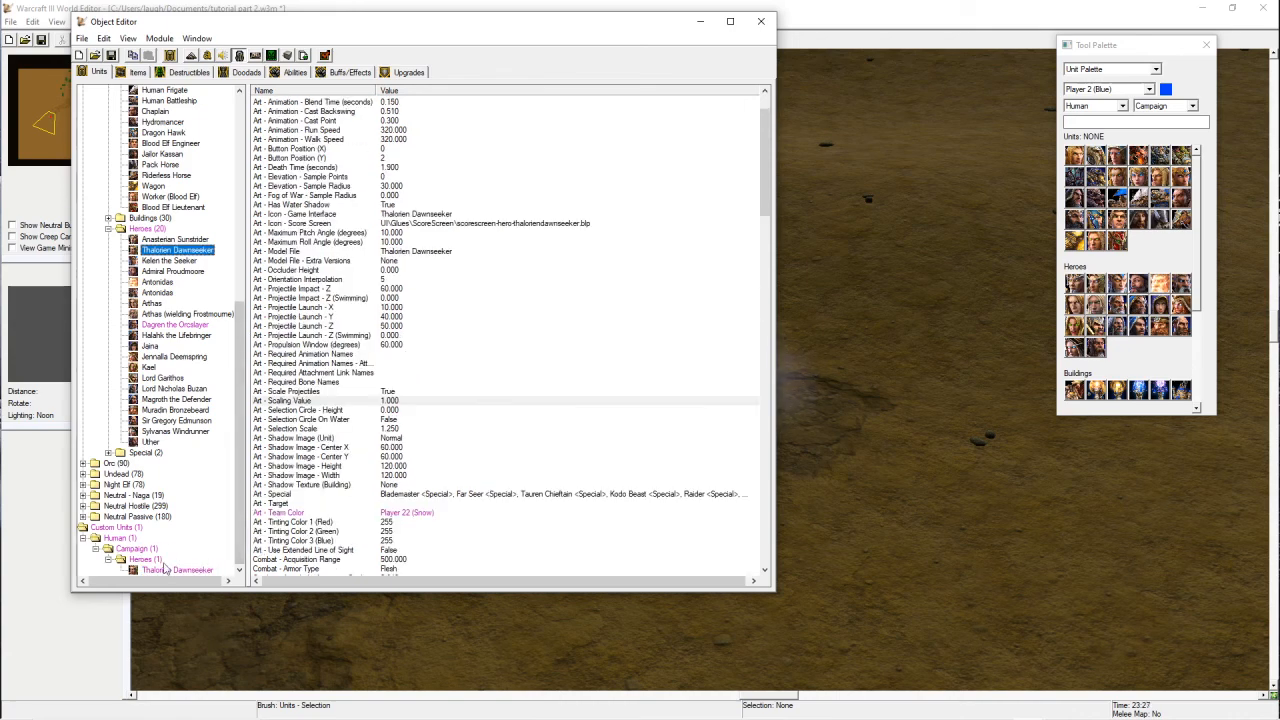
{"action": "left_click", "coordinate": [170, 570]}
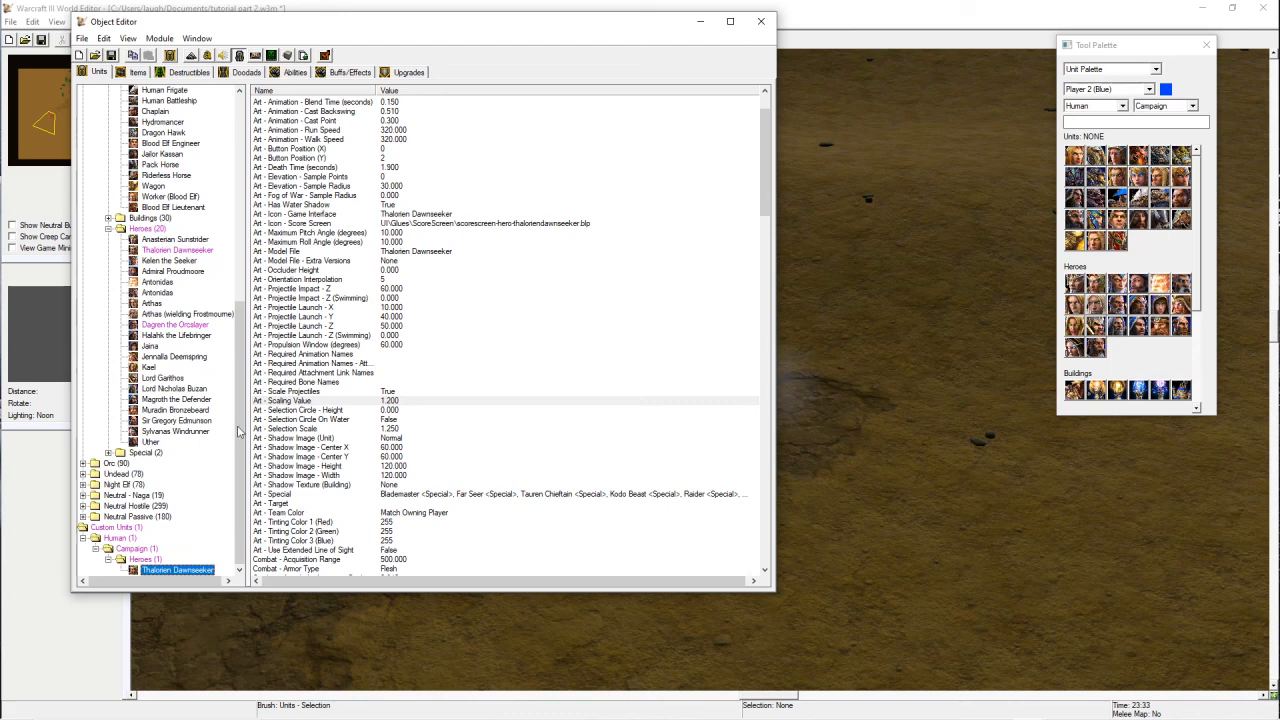
{"action": "left_click", "coordinate": [384, 403]}
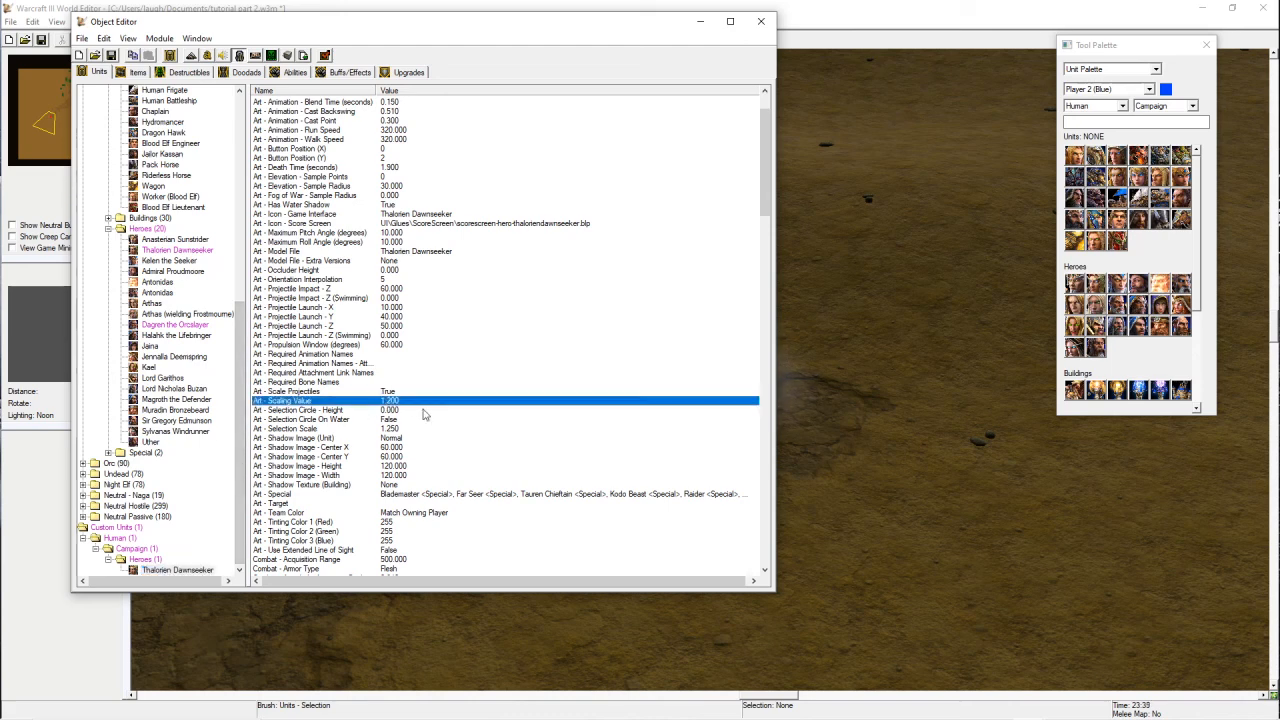
{"action": "scroll", "coordinate": [424, 413], "scroll_direction": "down", "scroll_amount": 4}
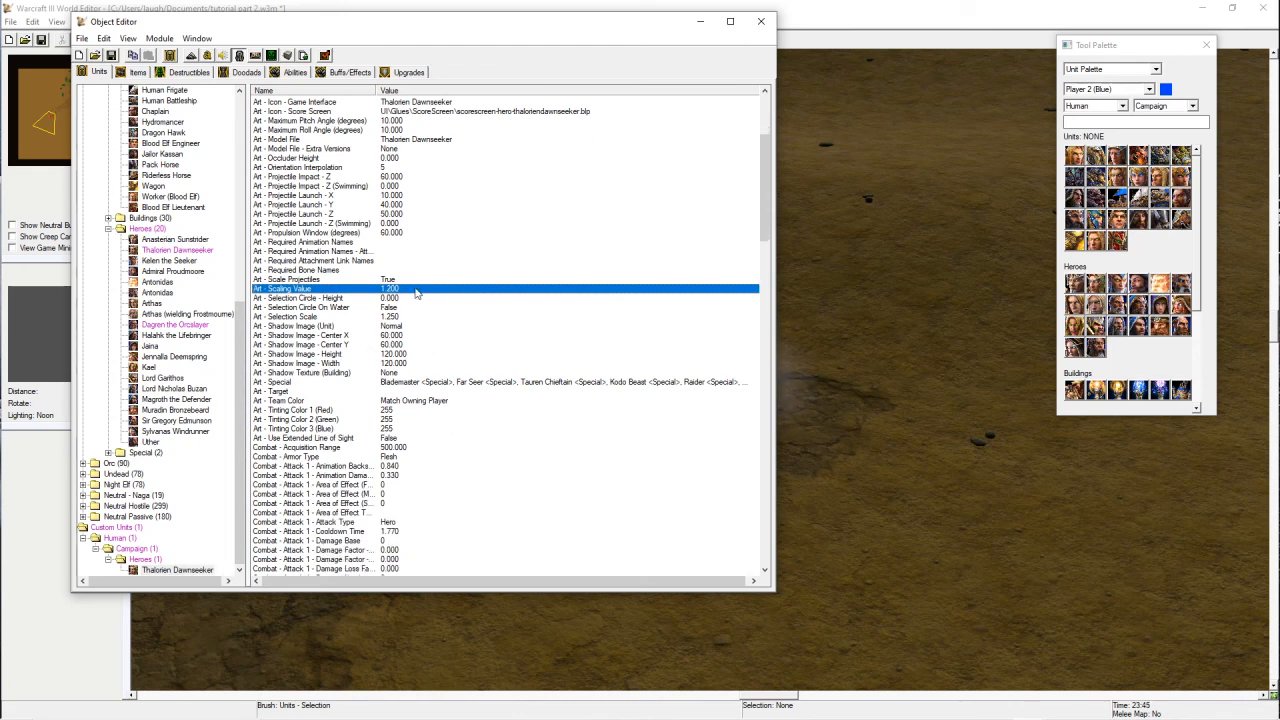
{"action": "double_click", "coordinate": [384, 289]}
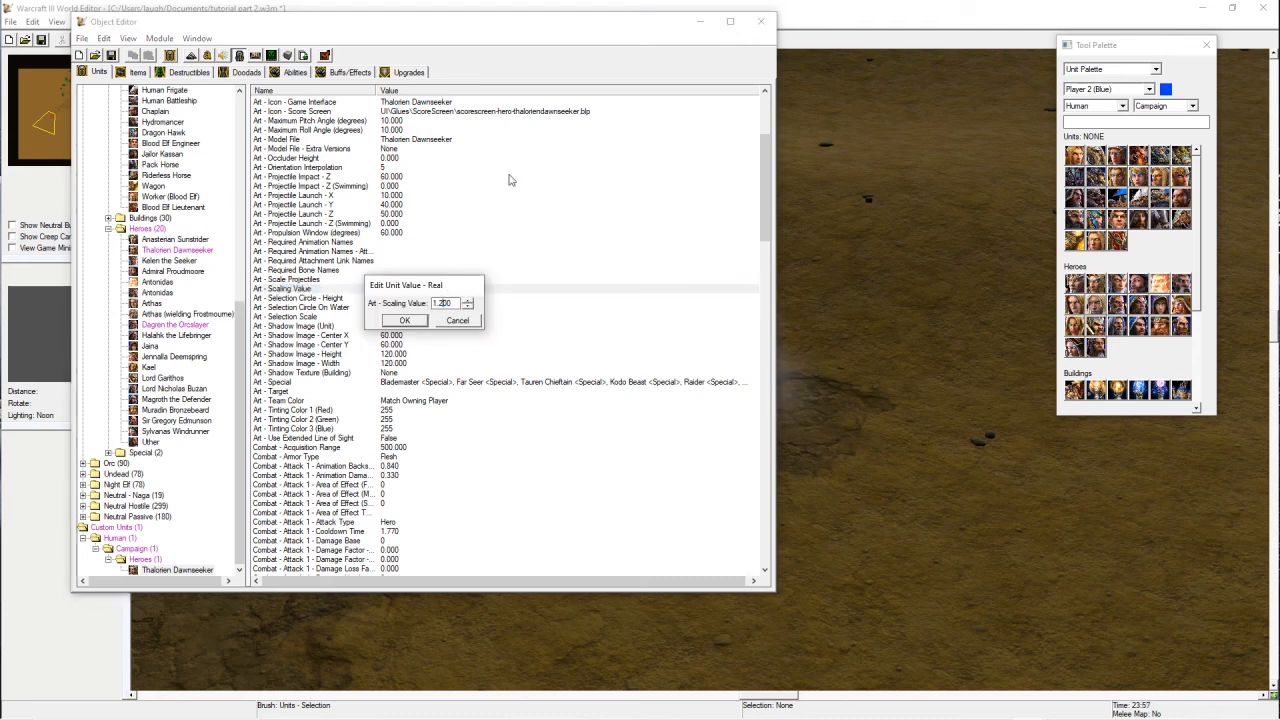
{"action": "key", "text": "Return"}
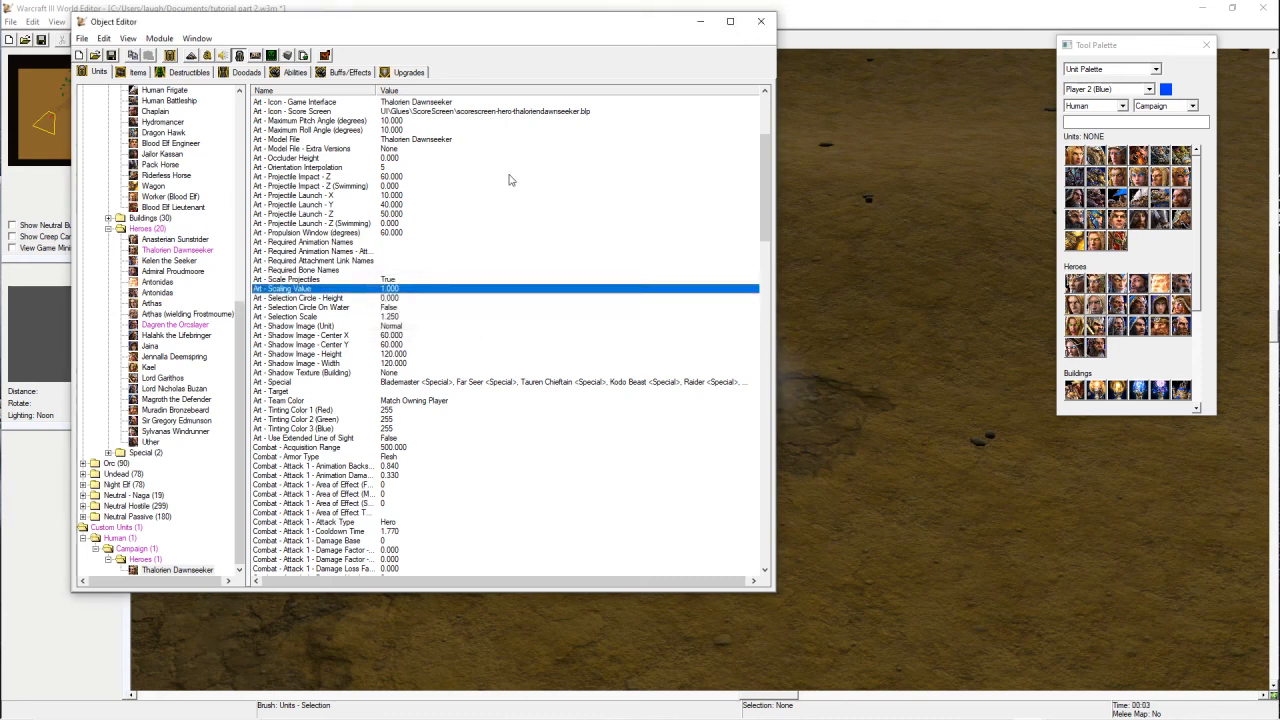
{"action": "scroll", "coordinate": [512, 200], "scroll_direction": "down", "scroll_amount": 9}
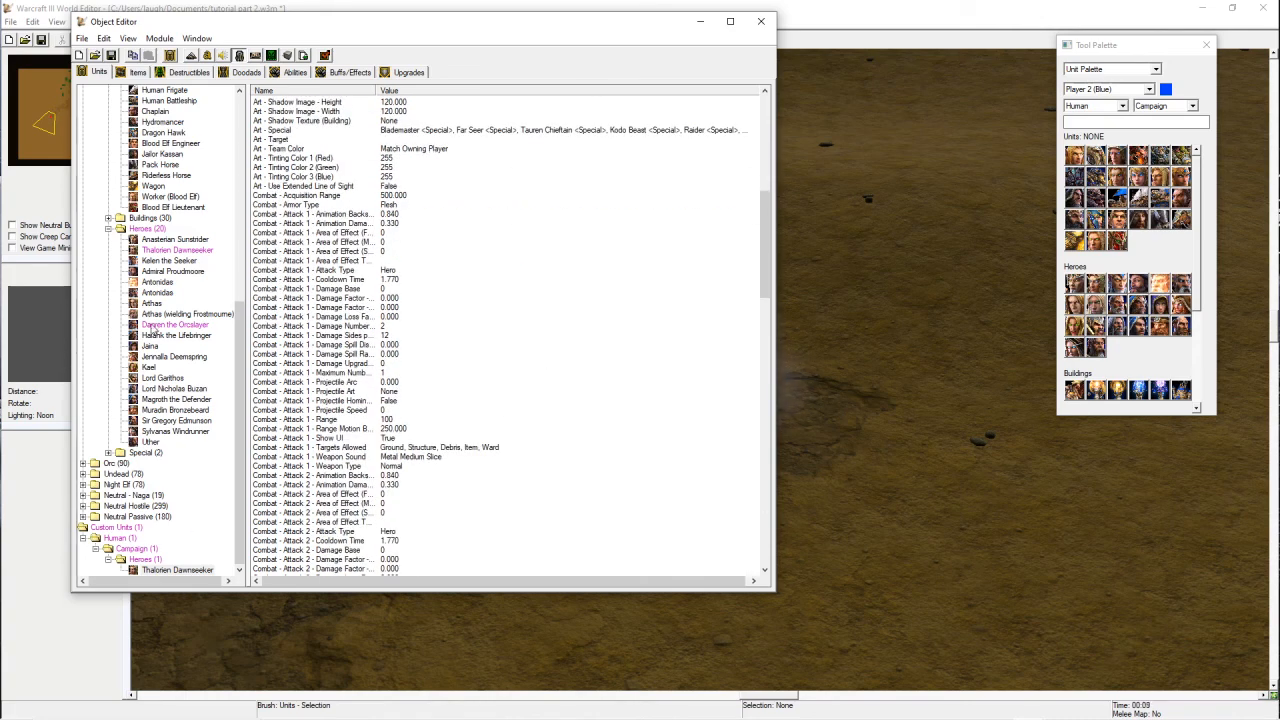
{"action": "left_click", "coordinate": [155, 251]}
{"action": "right_click", "coordinate": [203, 574]}
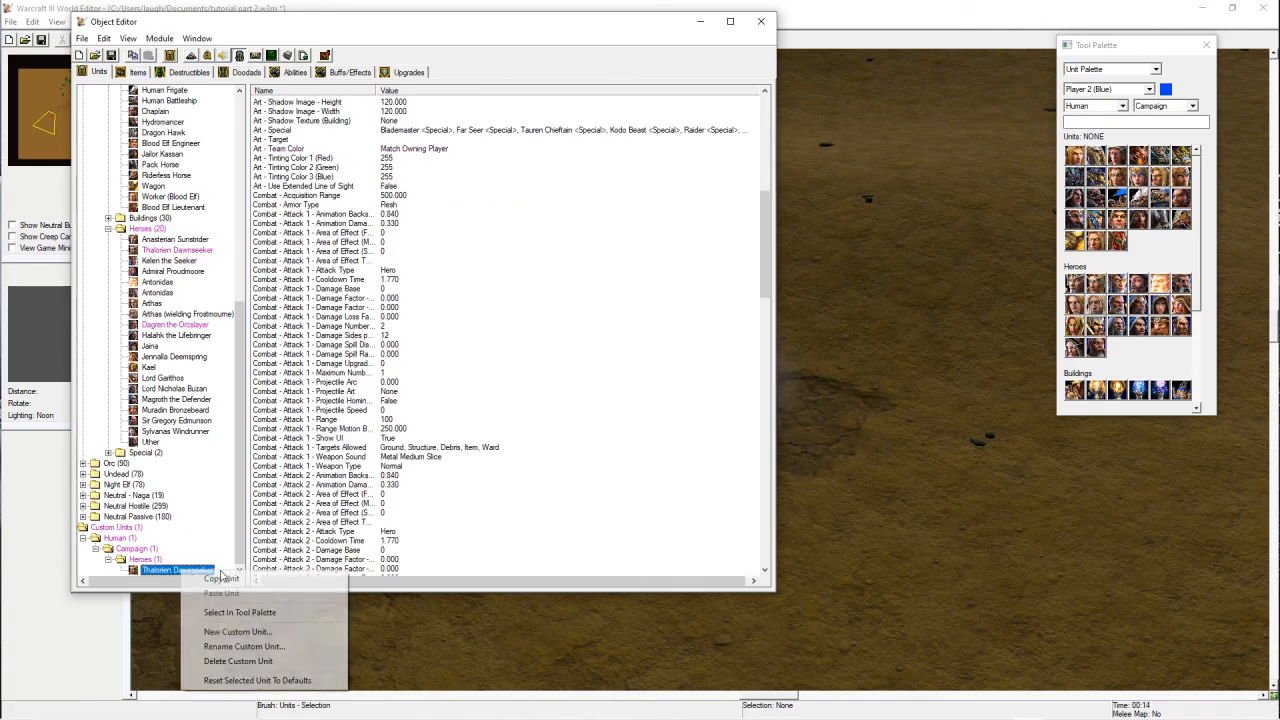
{"action": "left_click", "coordinate": [240, 397]}
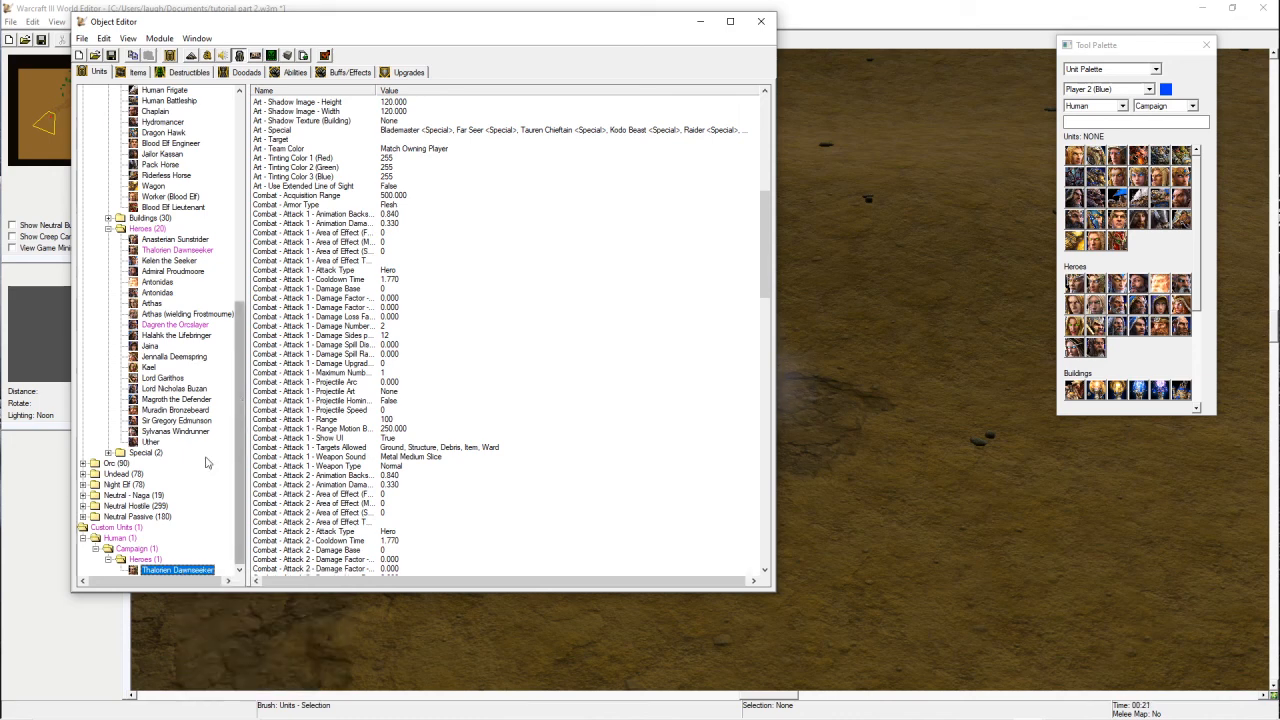
- Compare the team color of the standard and custom Thalorien Dawnseeker, and set the custom hero's Art - Team Color to Player 22 (Snow)
{"action": "left_click", "coordinate": [162, 251]}
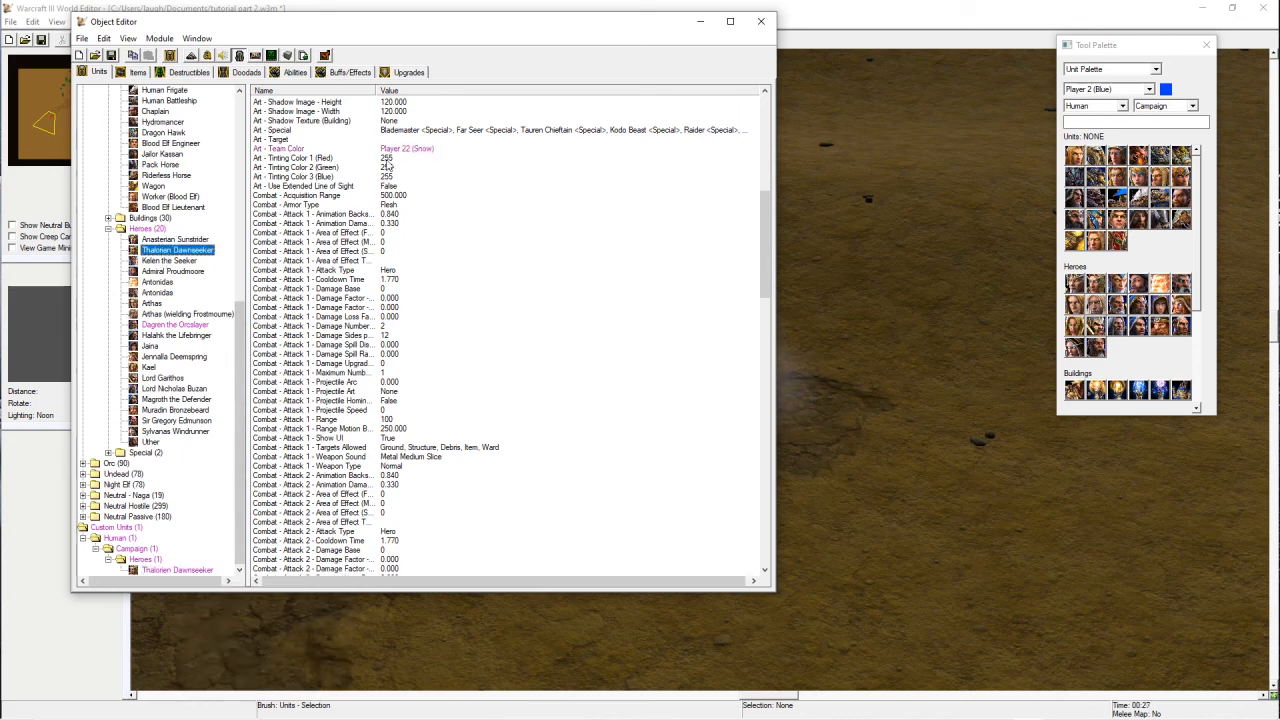
{"action": "left_click", "coordinate": [177, 569]}
{"action": "double_click", "coordinate": [300, 148]}
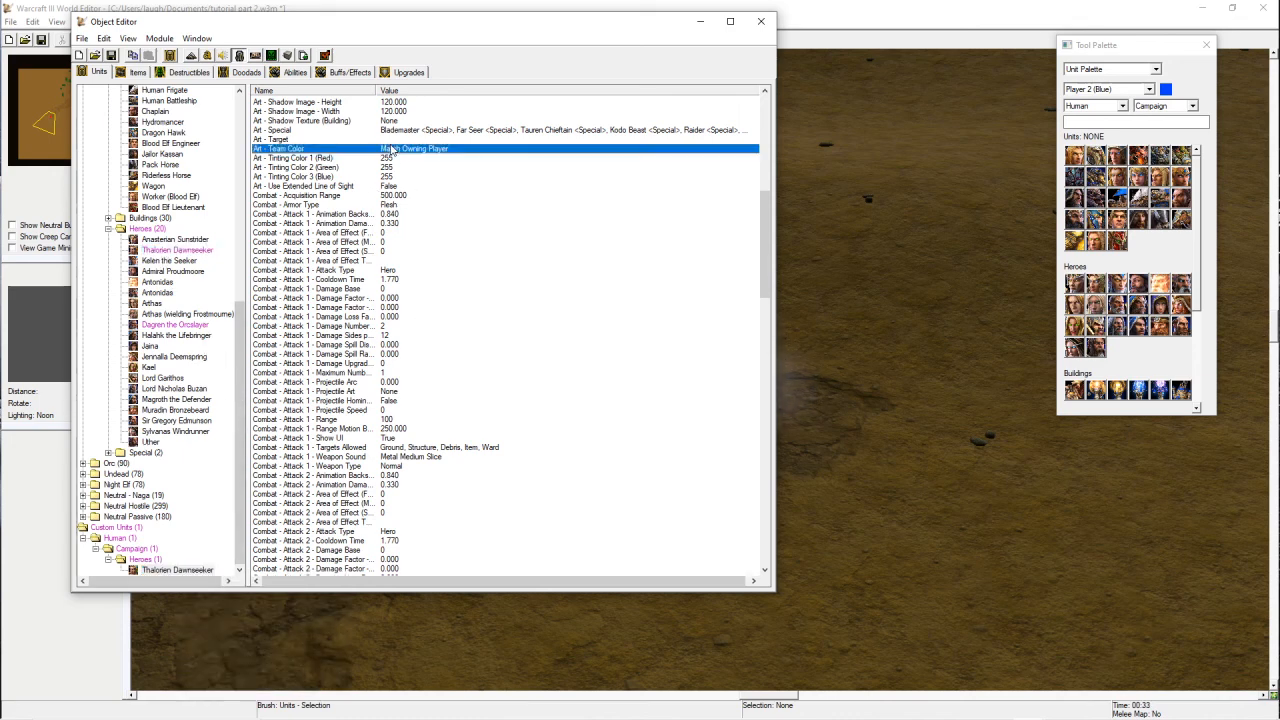
{"action": "left_click", "coordinate": [478, 305]}
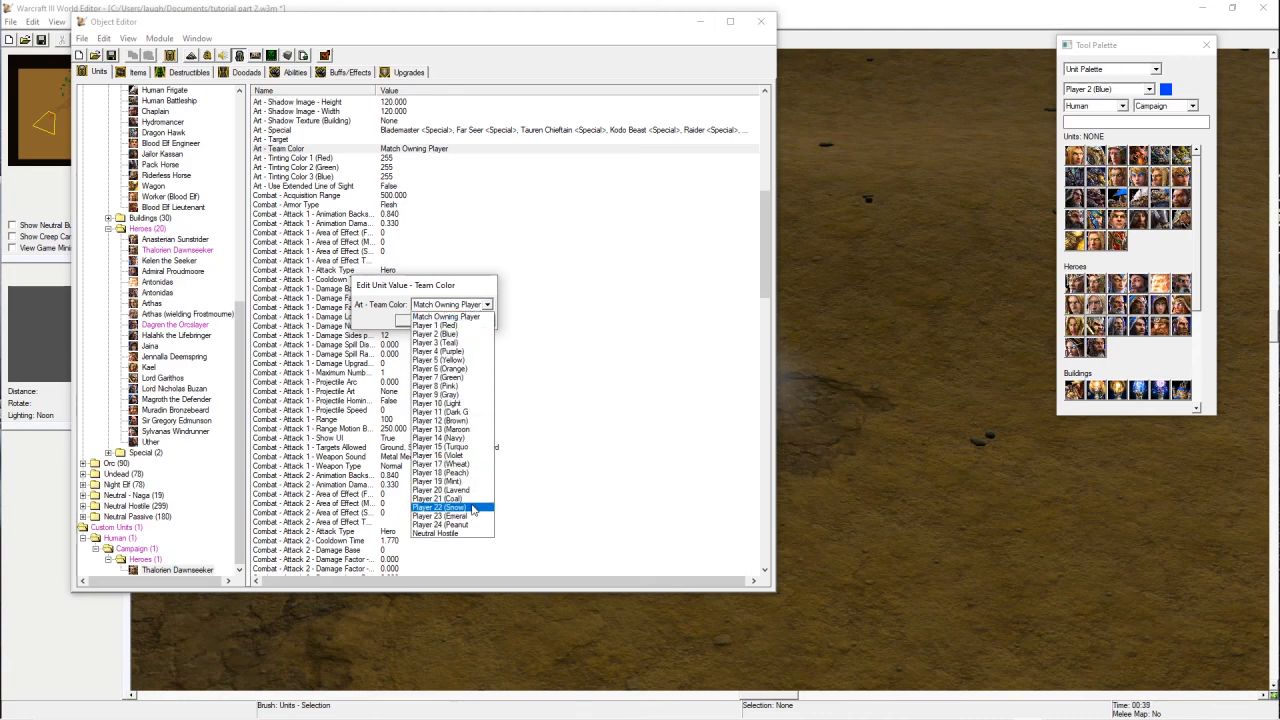
{"action": "left_click", "coordinate": [474, 508]}
{"action": "left_click", "coordinate": [420, 322]}
{"action": "left_click", "coordinate": [702, 21]}
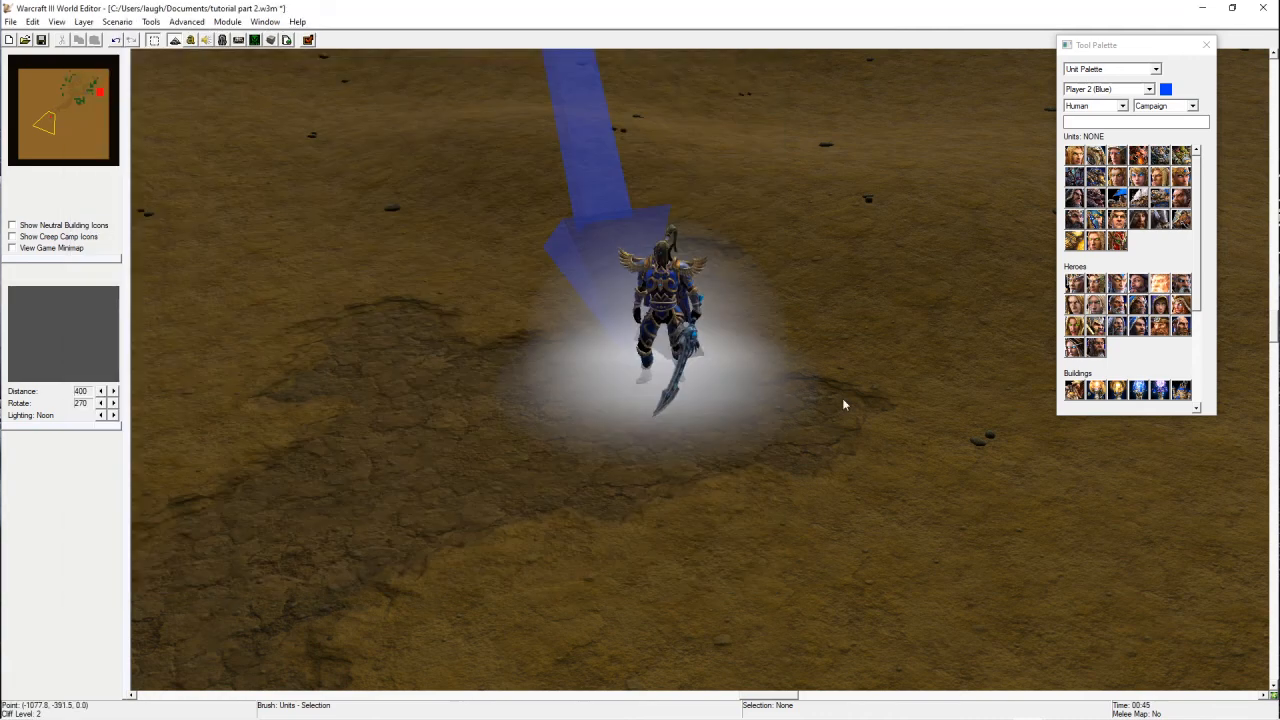
- Place the custom Human hero Thalorien Dawnseeker for Player 2 (Blue) on the ground beside the existing hero
{"action": "left_click", "coordinate": [1165, 106]}
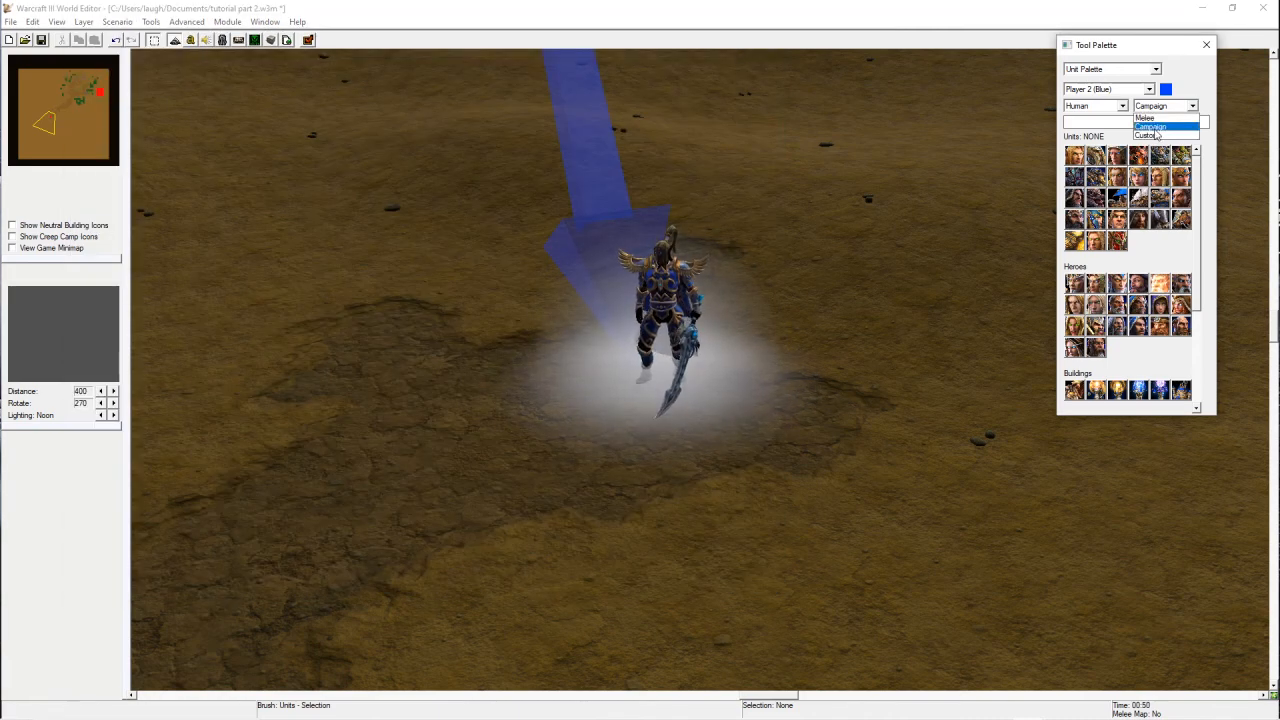
{"action": "left_click", "coordinate": [1157, 135]}
{"action": "left_click", "coordinate": [1074, 177]}
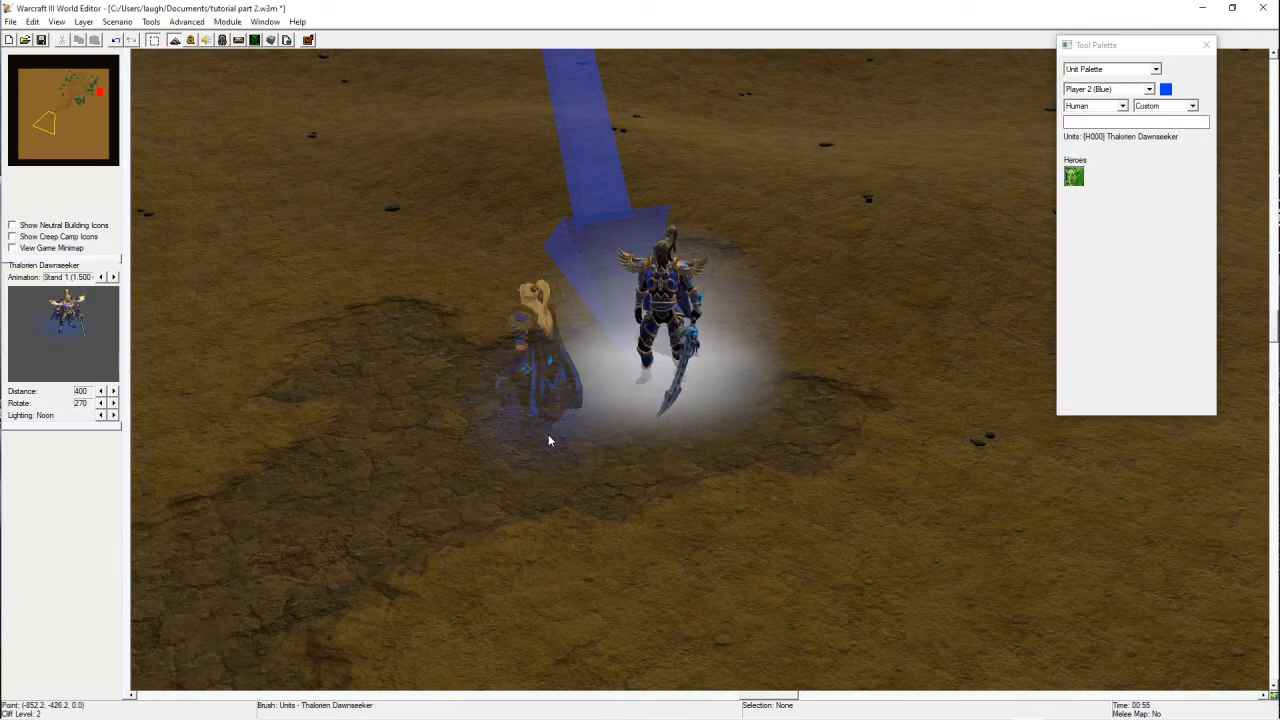
{"action": "left_click", "coordinate": [528, 388]}
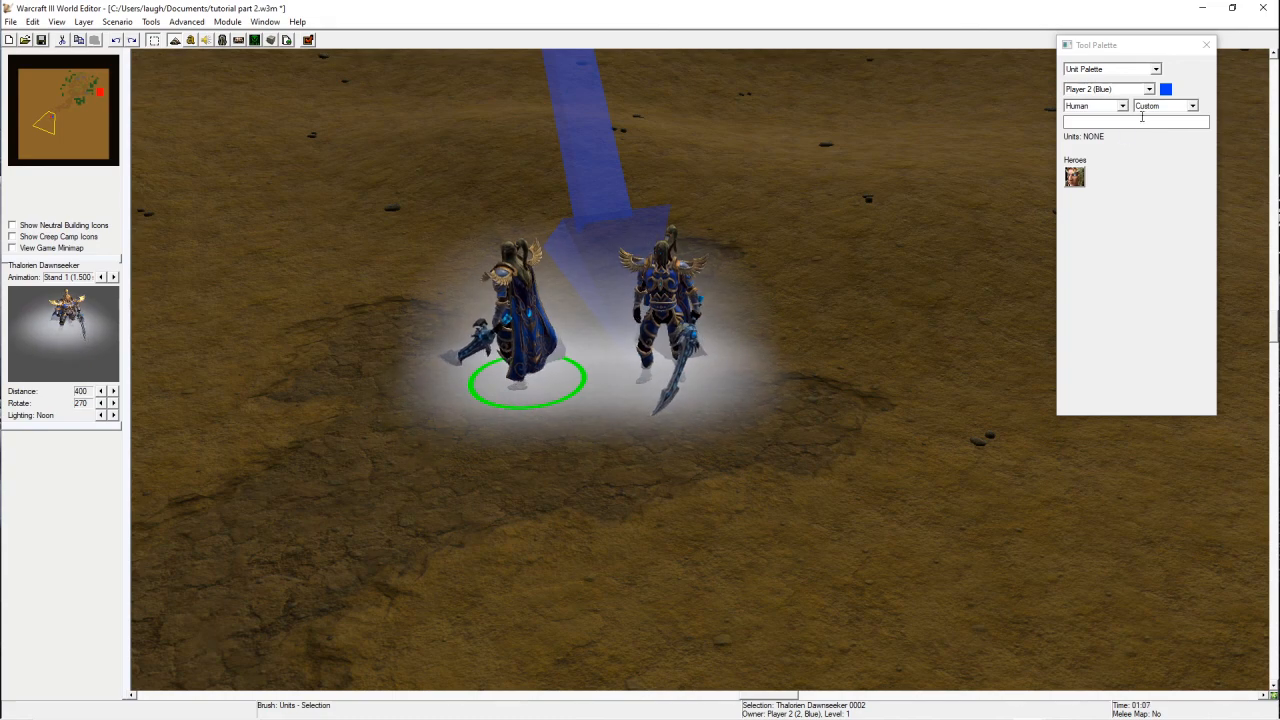
- In the Object Editor, create a custom doodad named "whatever" based on City Building (Diagonal 1, Red), accepting the suggested object ID
{"action": "left_click", "coordinate": [222, 40]}
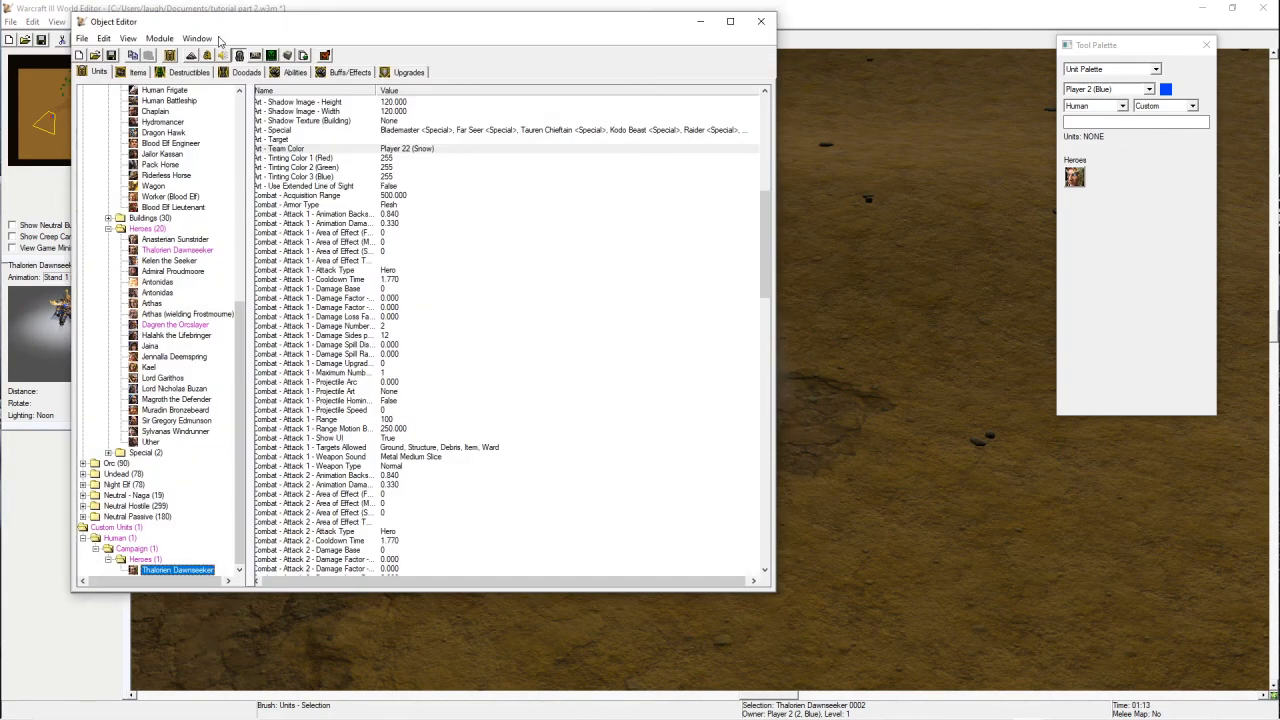
{"action": "left_click", "coordinate": [763, 21]}
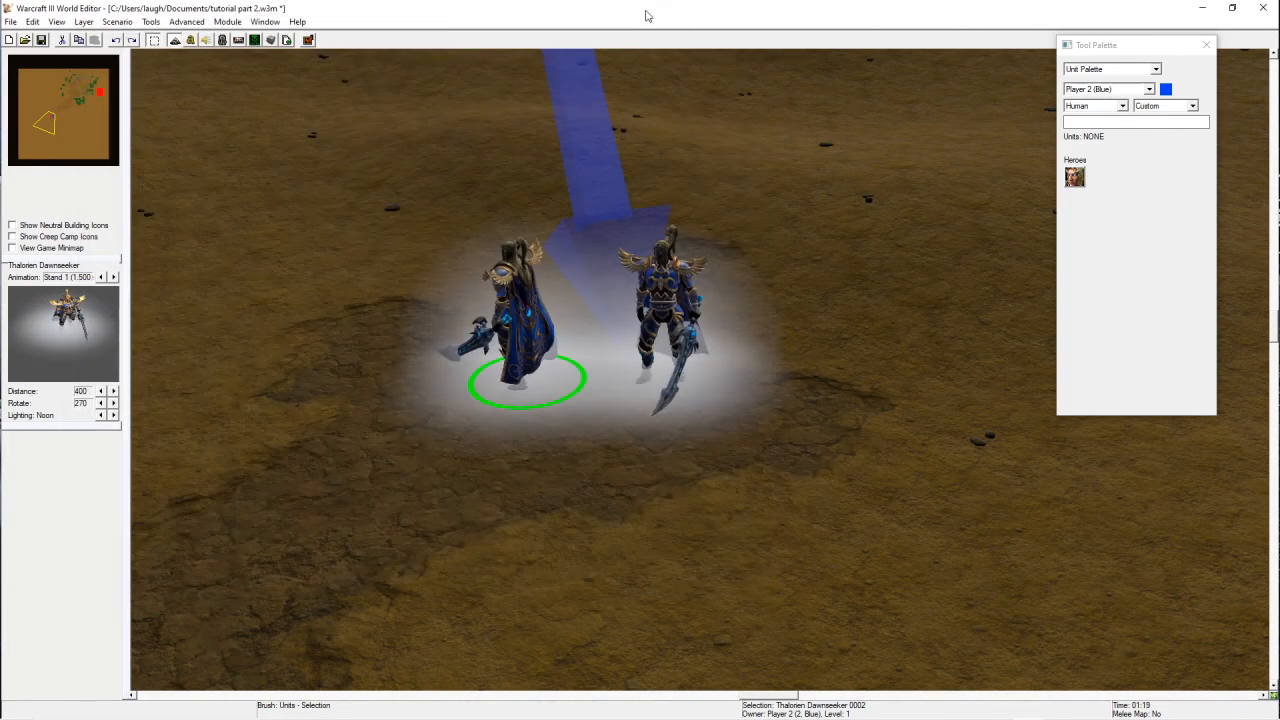
{"action": "left_click", "coordinate": [252, 40]}
{"action": "left_click", "coordinate": [222, 40]}
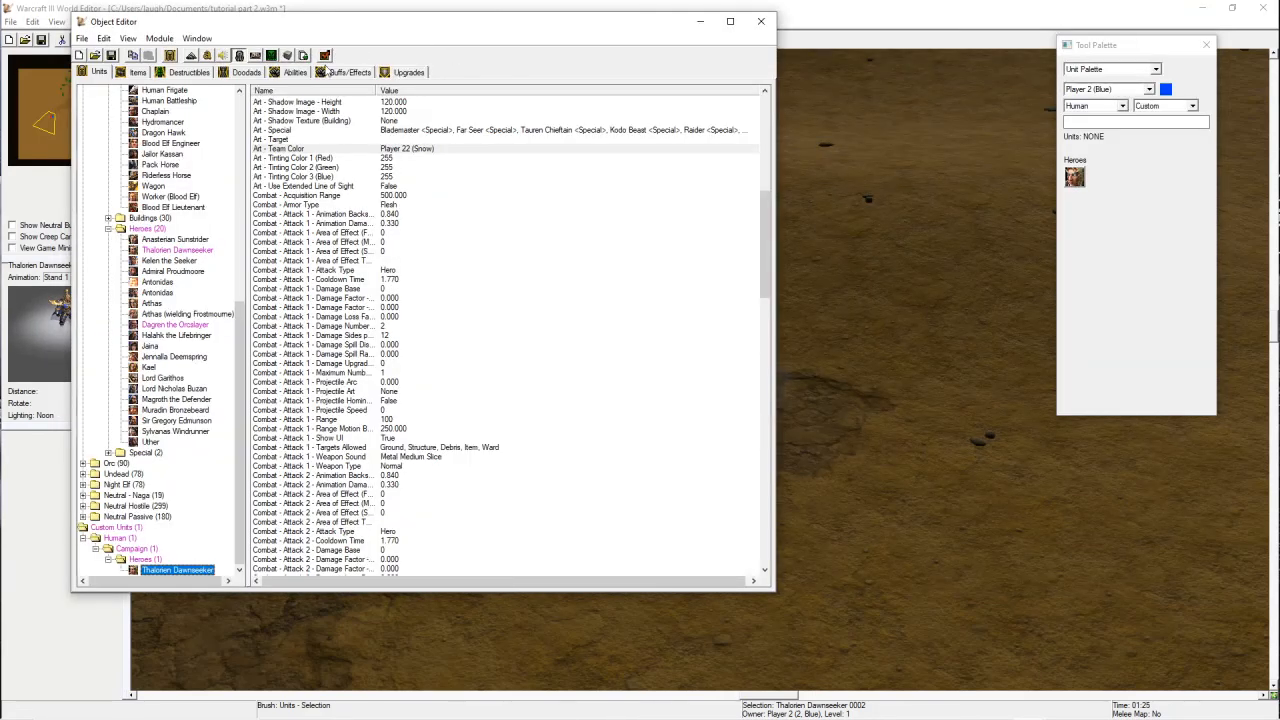
{"action": "left_click", "coordinate": [243, 74]}
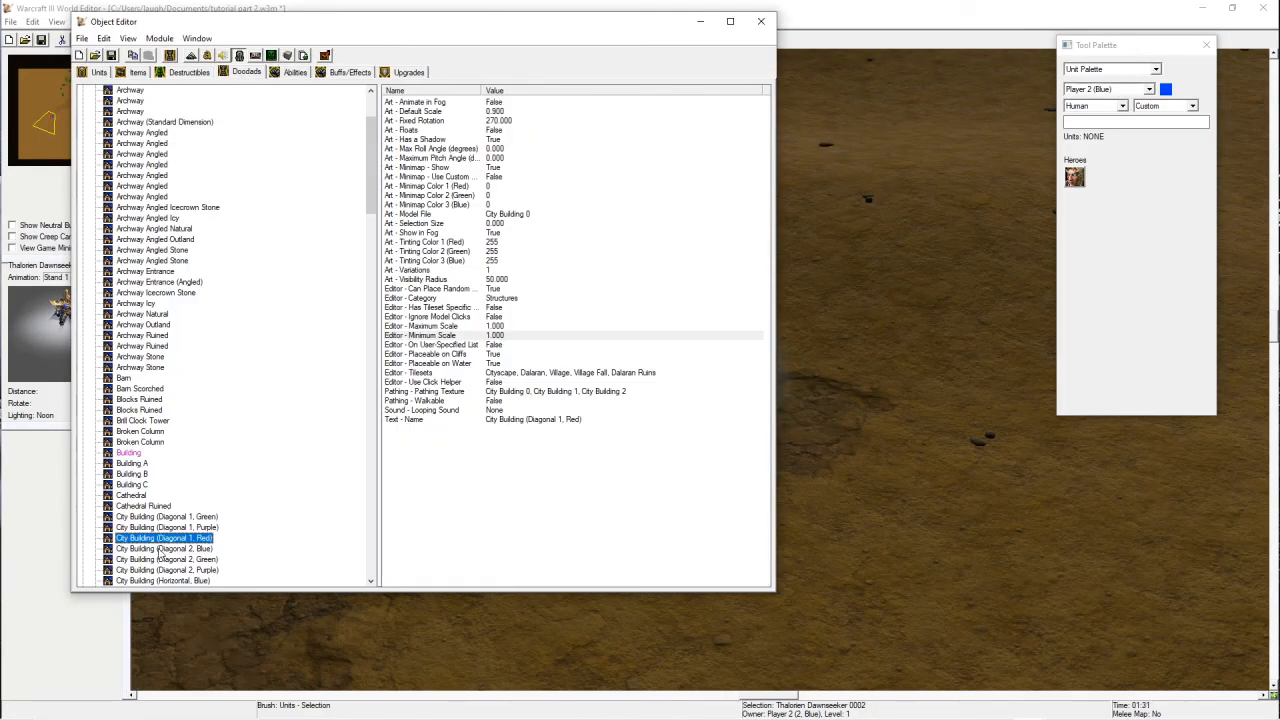
{"action": "right_click", "coordinate": [157, 540]}
{"action": "left_click", "coordinate": [240, 610]}
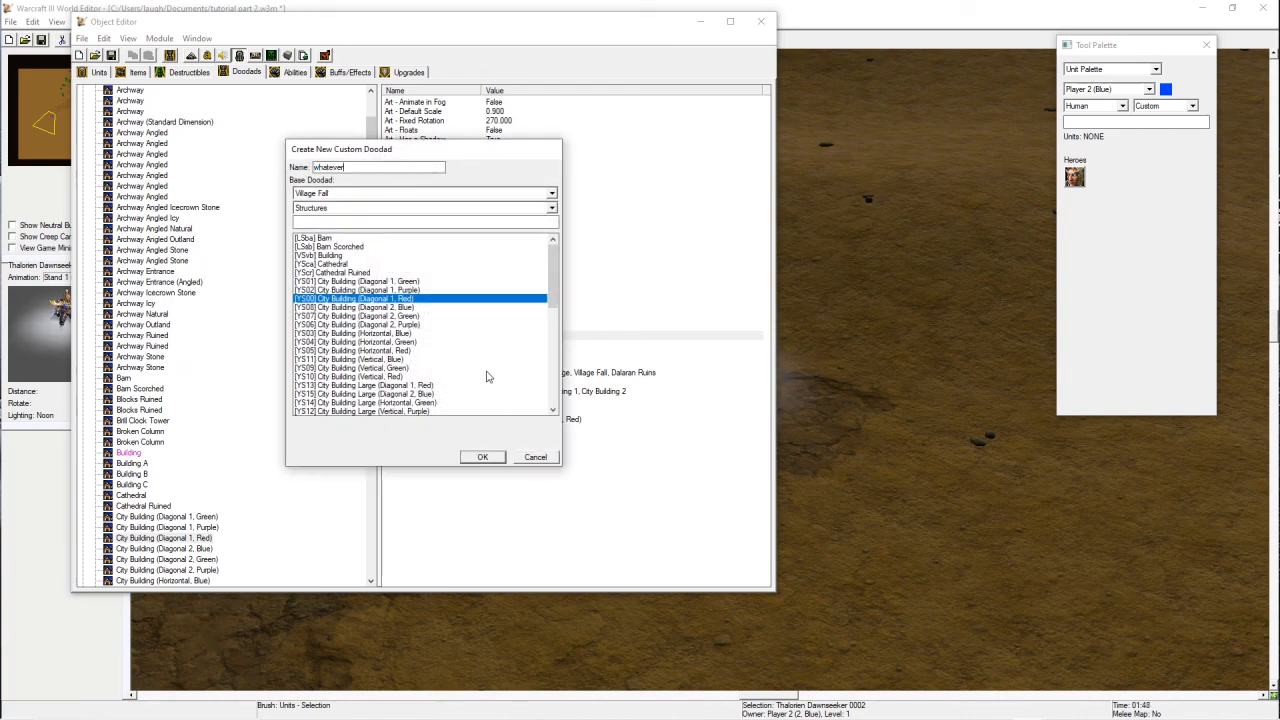
{"action": "left_click", "coordinate": [482, 456]}
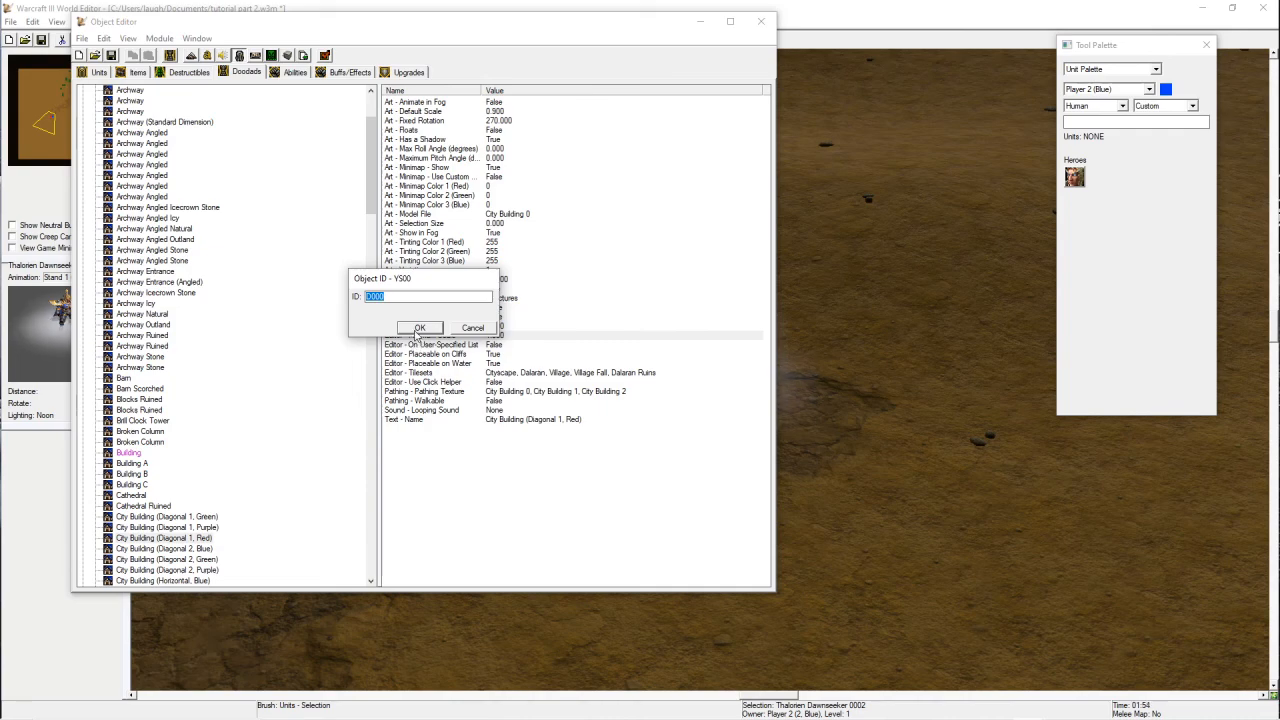
{"action": "left_click", "coordinate": [419, 328]}
- Try out the custom doodad "whatever" from the Cityscape structures next to the heroes, and undo its placement
{"action": "right_click", "coordinate": [128, 583]}
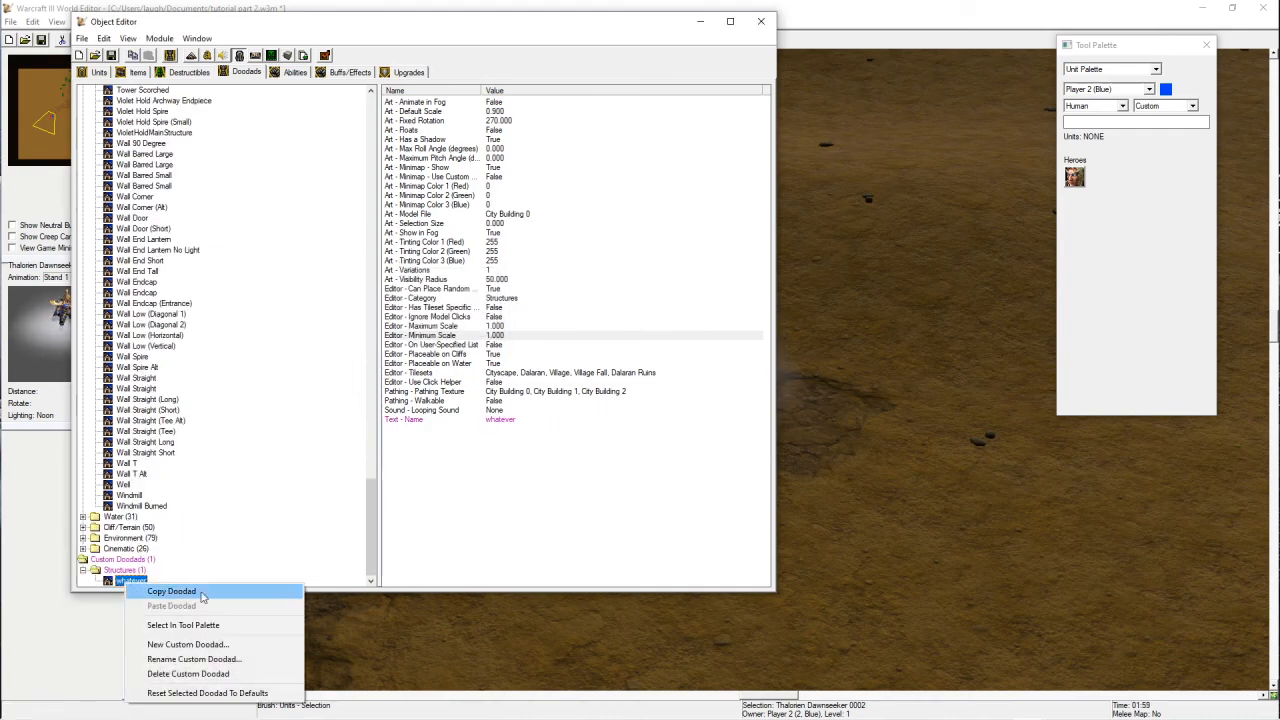
{"action": "left_click", "coordinate": [636, 470]}
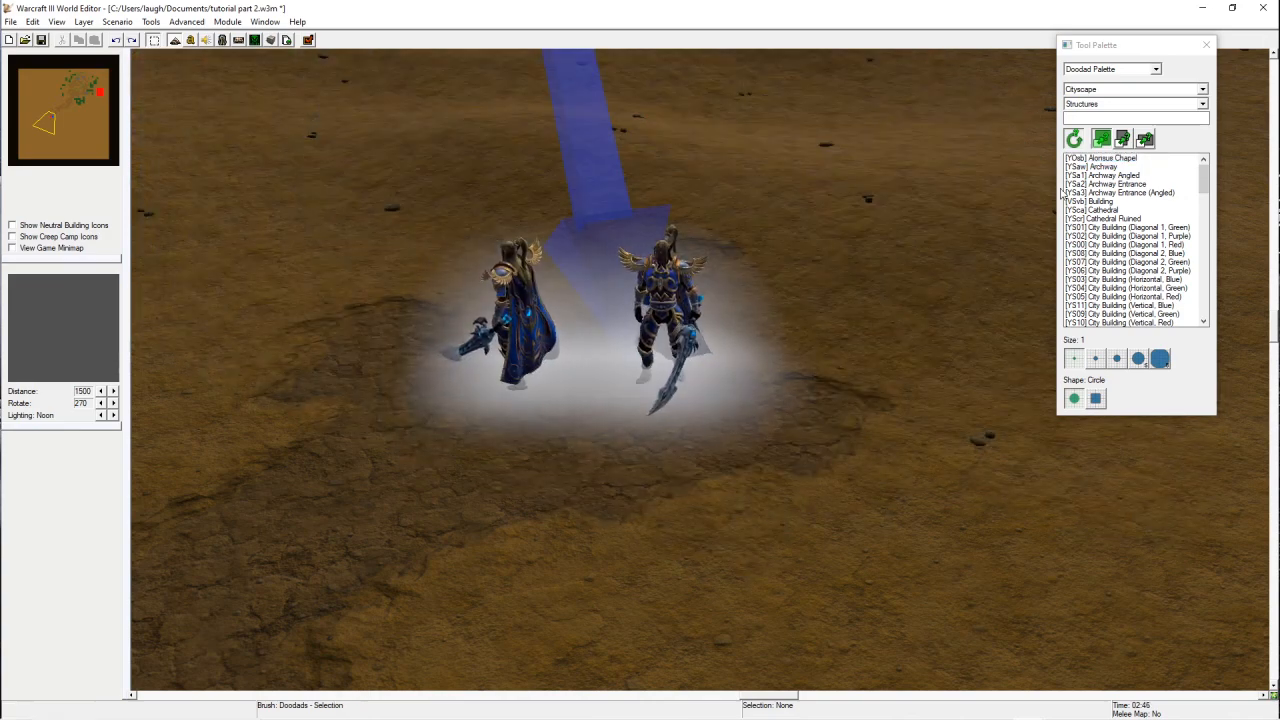
{"action": "left_click", "coordinate": [1114, 104]}
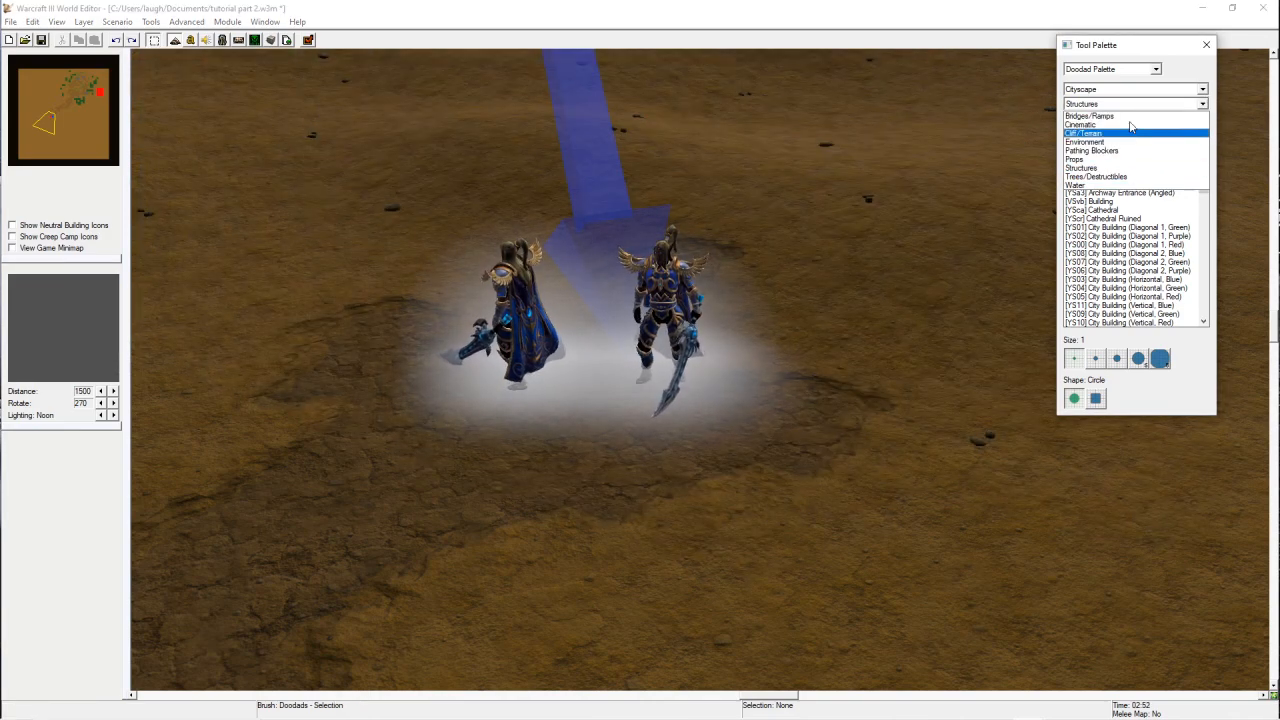
{"action": "left_click", "coordinate": [1082, 168]}
{"action": "left_click_drag", "start_coordinate": [1203, 165], "coordinate": [1200, 300]}
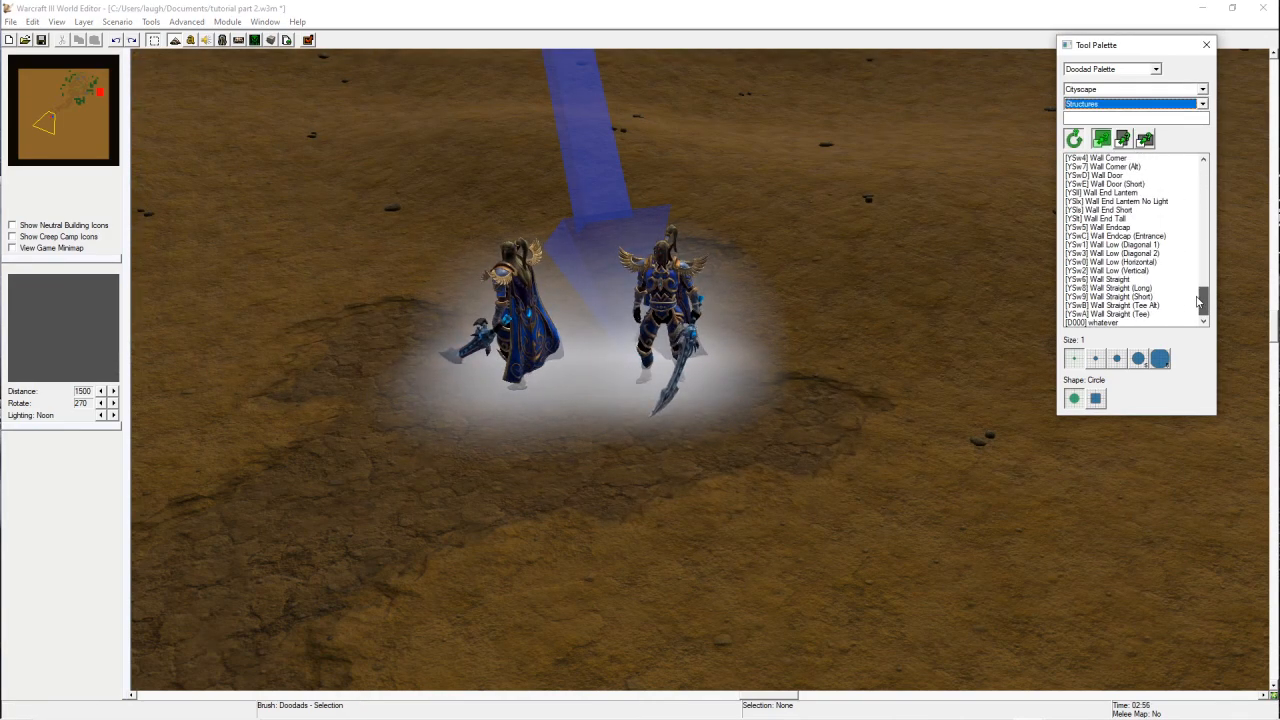
{"action": "left_click", "coordinate": [1092, 322]}
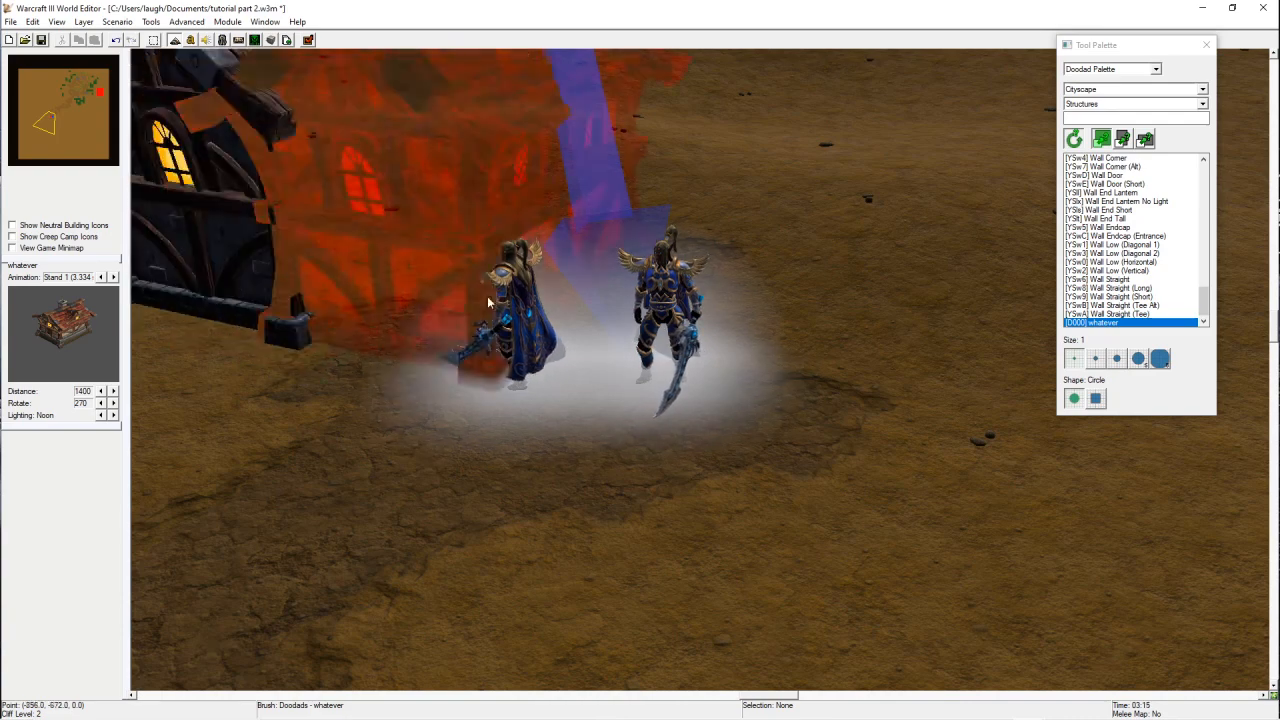
{"action": "key", "text": "Escape"}
{"action": "key", "text": "ctrl+z"}
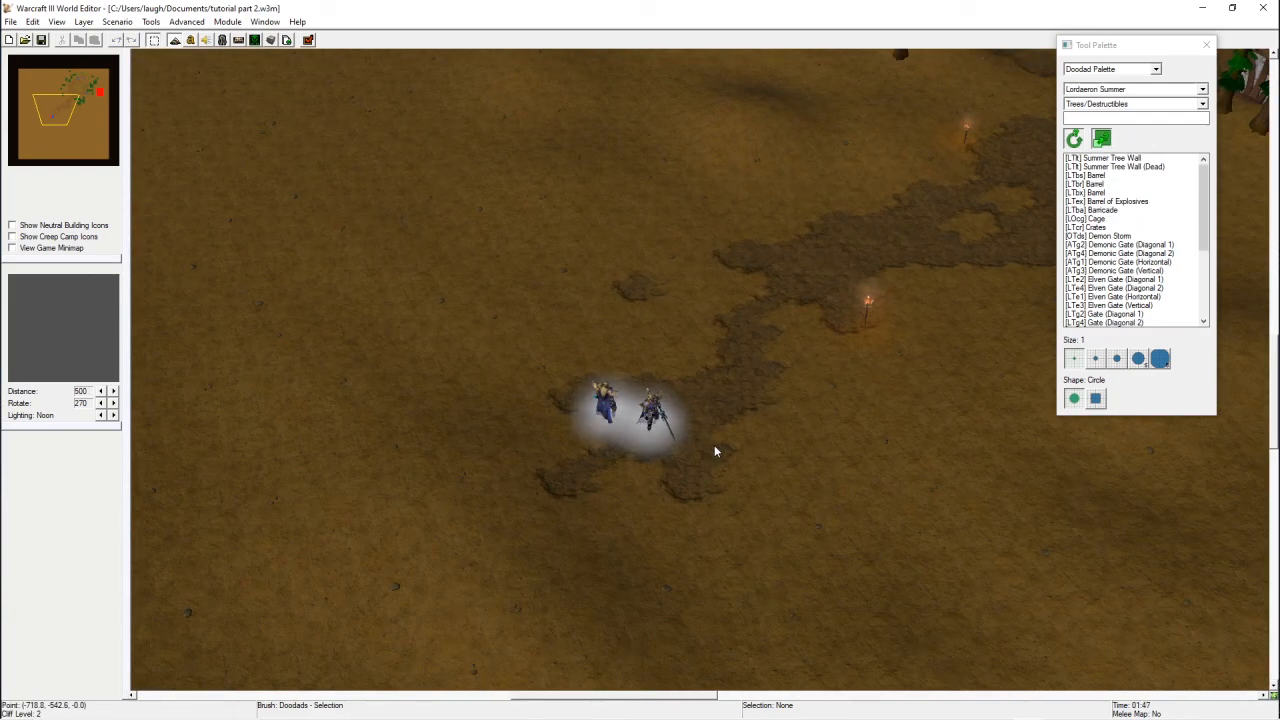
- Delete the second Thalorien Dawnseeker (0002) standing beside the original hero
{"action": "key", "text": "u"}
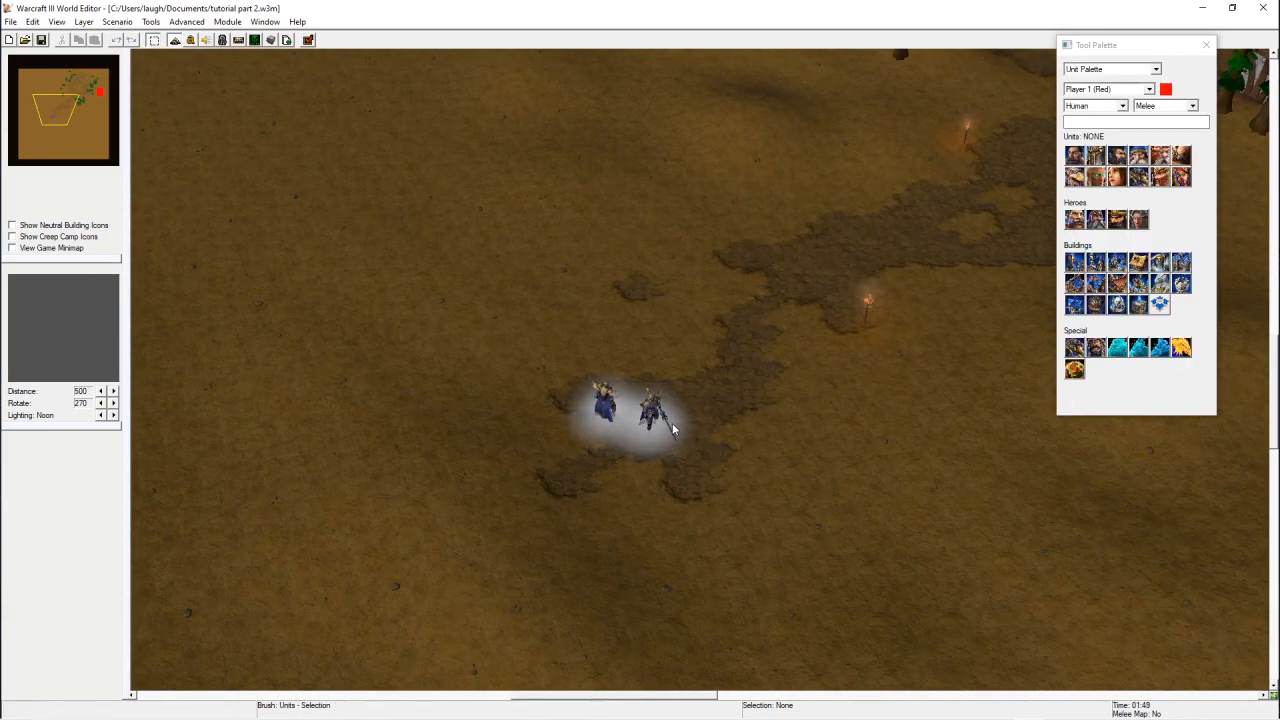
{"action": "key", "text": "space"}
{"action": "key", "text": "space"}
{"action": "left_click", "coordinate": [652, 407]}
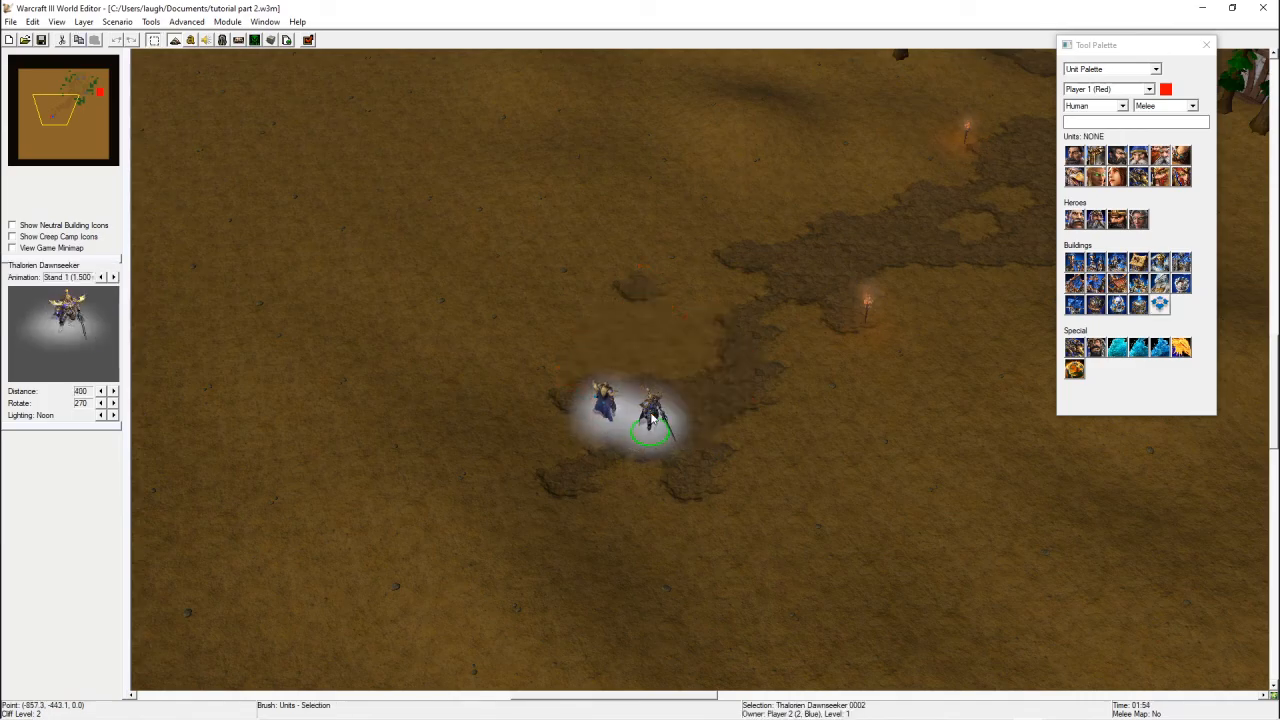
{"action": "key", "text": "Delete"}
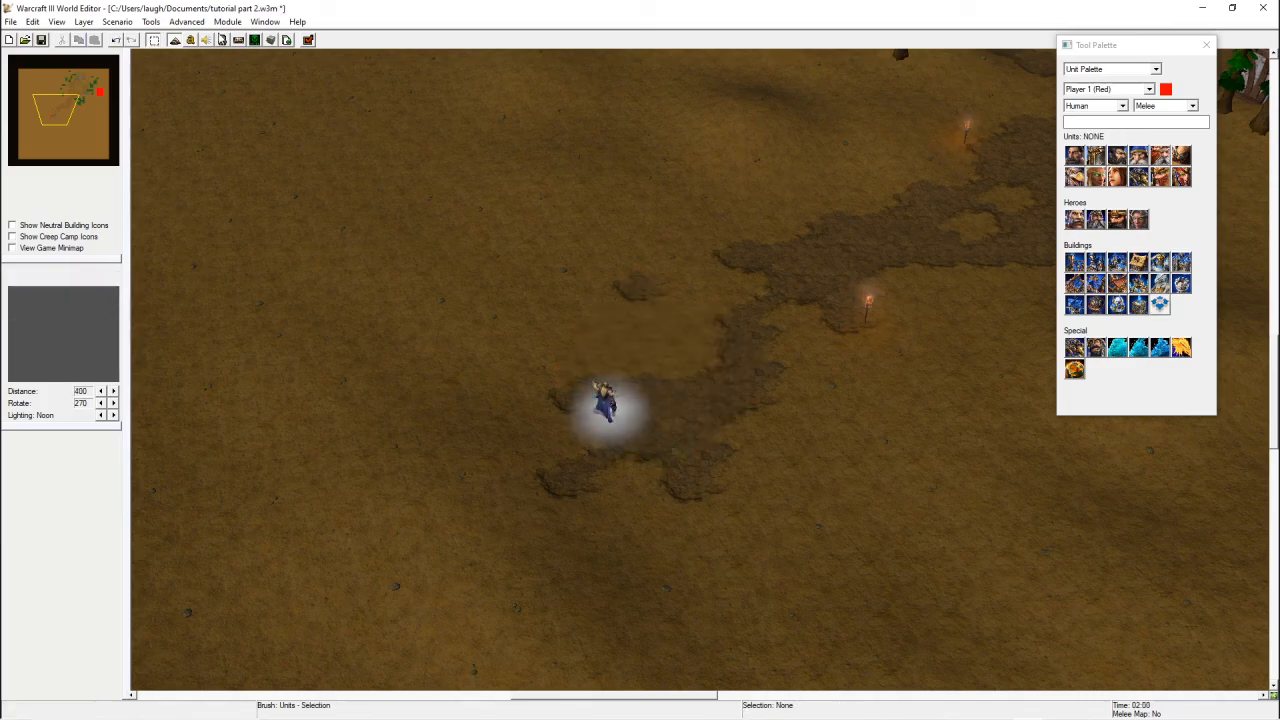
- Open the Trigger Editor to view the PlayerCam trigger, and return to the map
{"action": "left_click", "coordinate": [191, 41]}
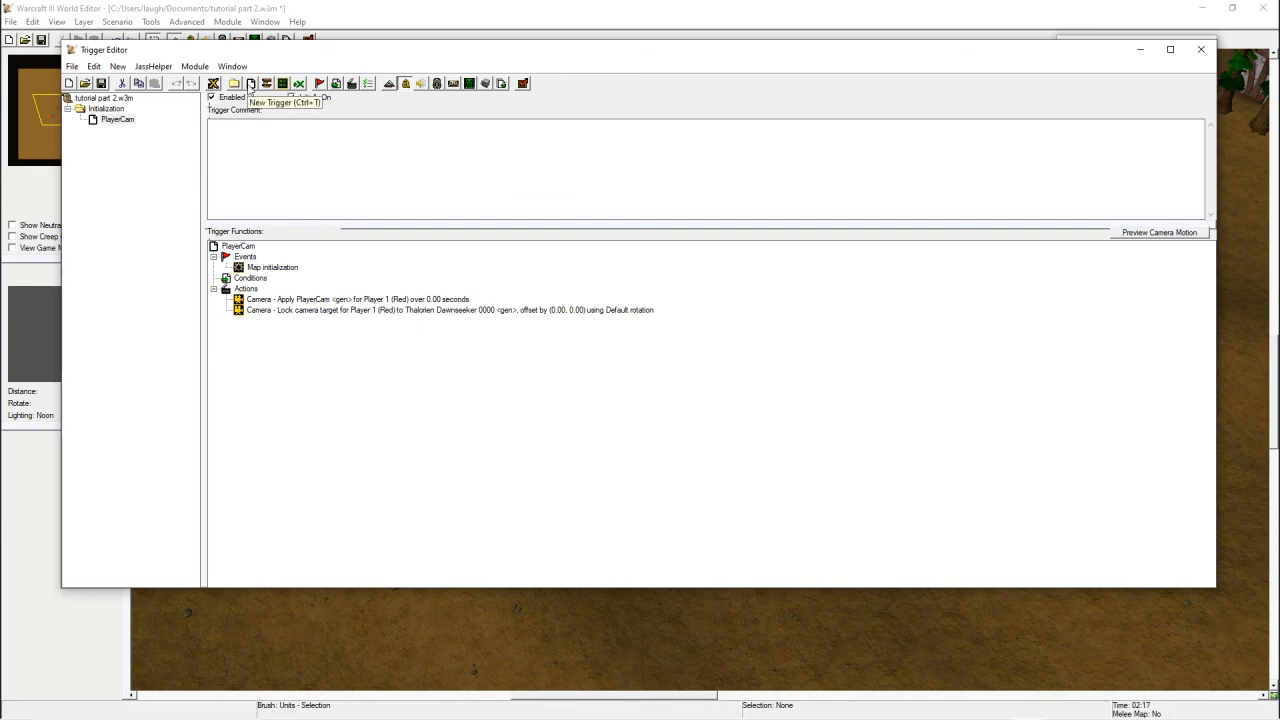
{"action": "left_click", "coordinate": [638, 12]}
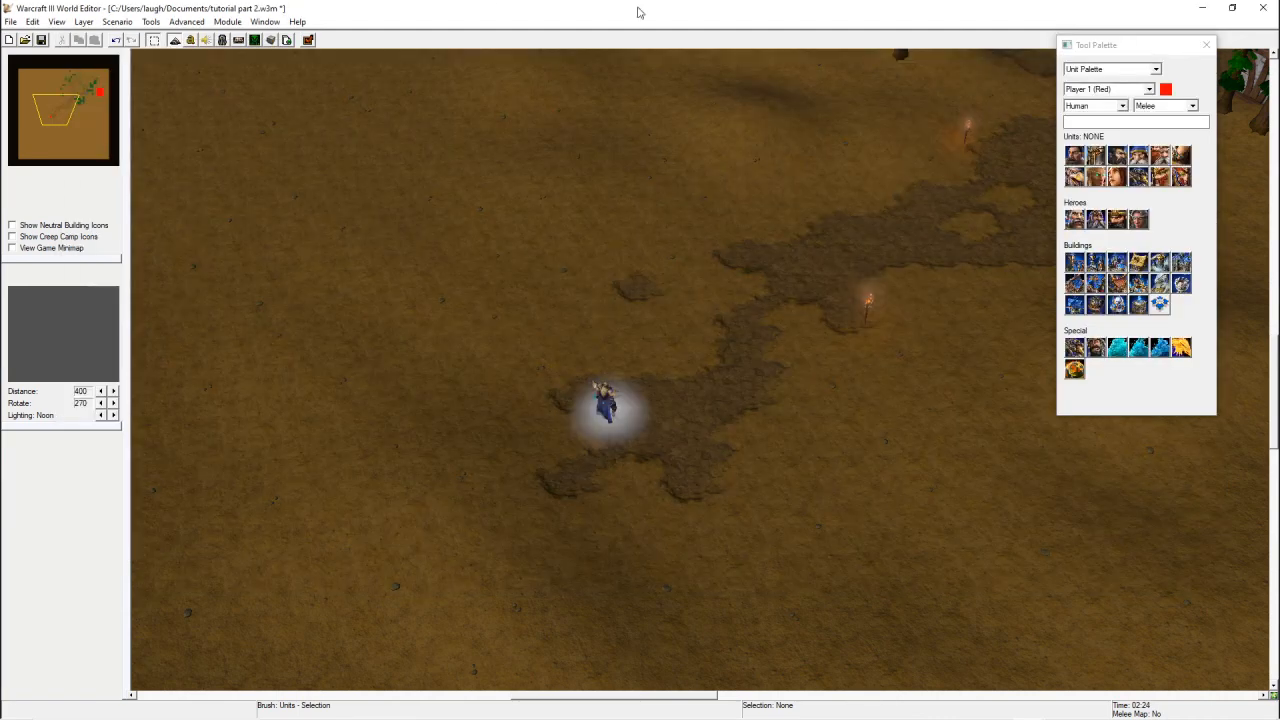
- Draw a rectangular region about 740 by 610 units across the dirt path at the village entrance
{"action": "key", "text": "r"}
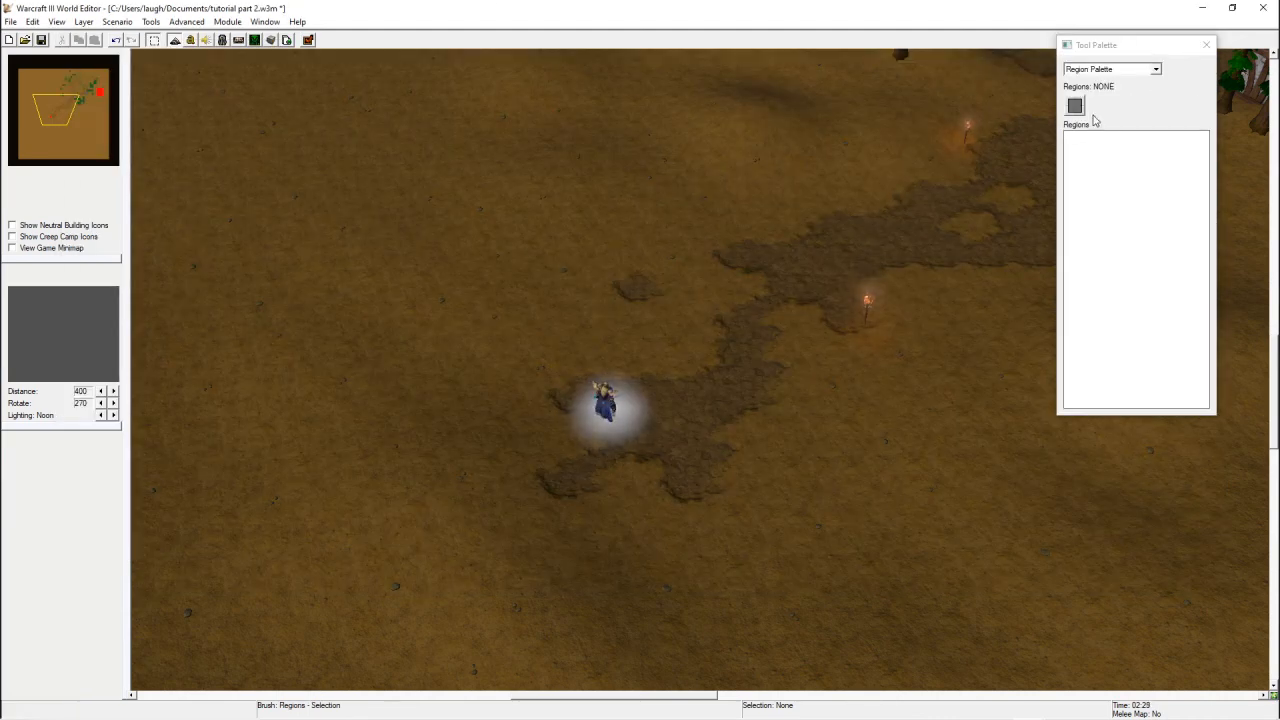
{"action": "left_click_drag", "start_coordinate": [1107, 52], "coordinate": [1150, 39]}
{"action": "left_click", "coordinate": [1118, 93]}
{"action": "key", "text": "Up"}
{"action": "key", "text": "Right"}
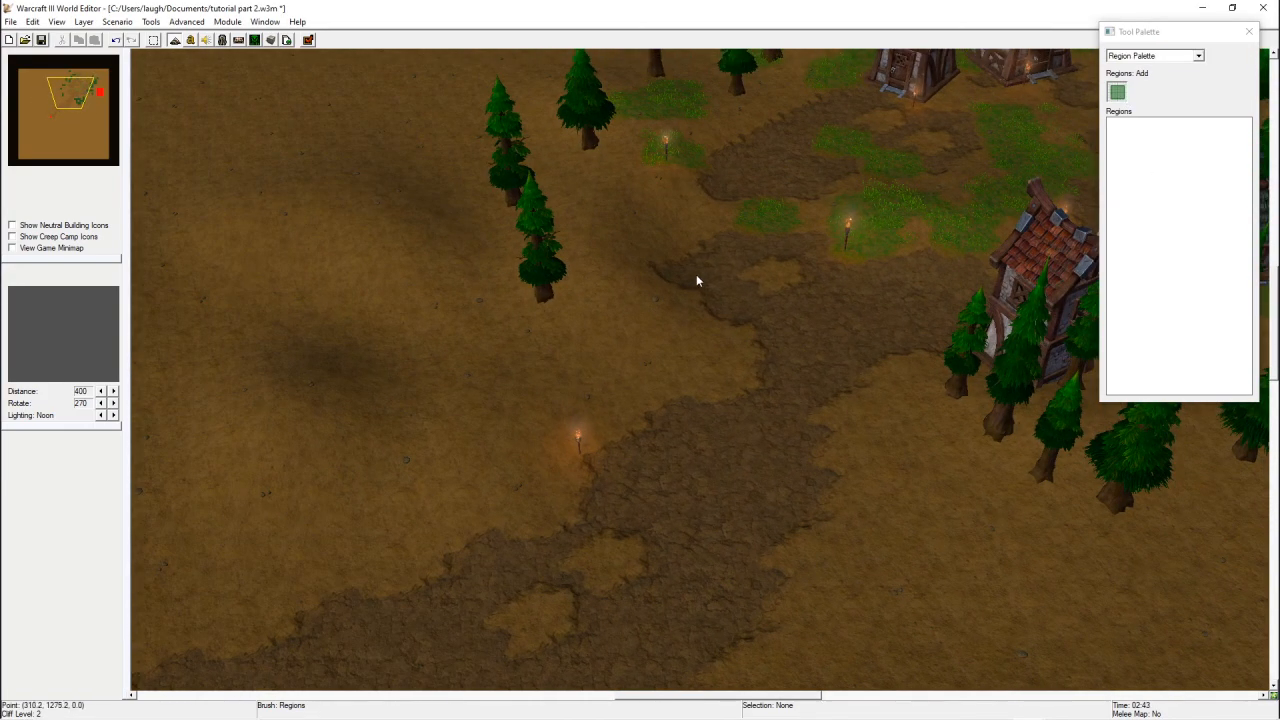
{"action": "left_click_drag", "start_coordinate": [667, 258], "coordinate": [1006, 408]}
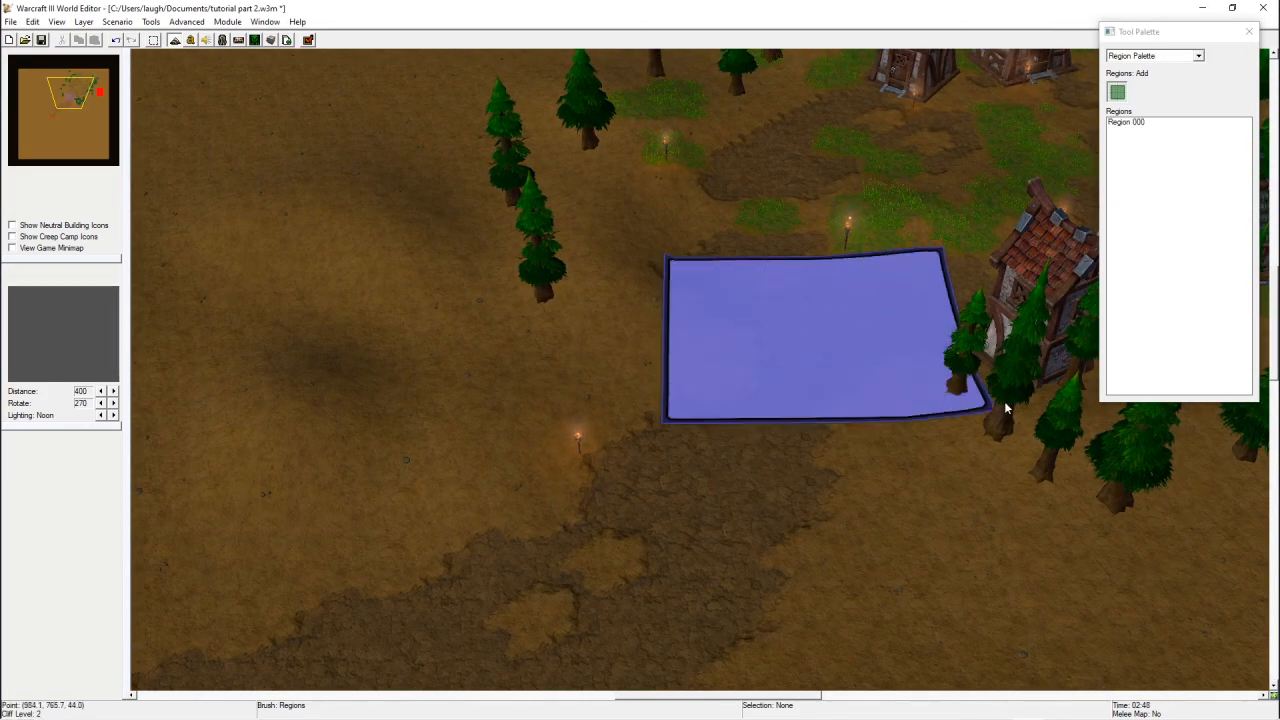
- Shift the region slightly north toward the village, spanning about 192 to 928 horizontally and 832 to 1440 vertically
{"action": "right_click_drag", "start_coordinate": [712, 536], "coordinate": [744, 280]}
{"action": "right_click_drag", "start_coordinate": [583, 397], "coordinate": [765, 325]}
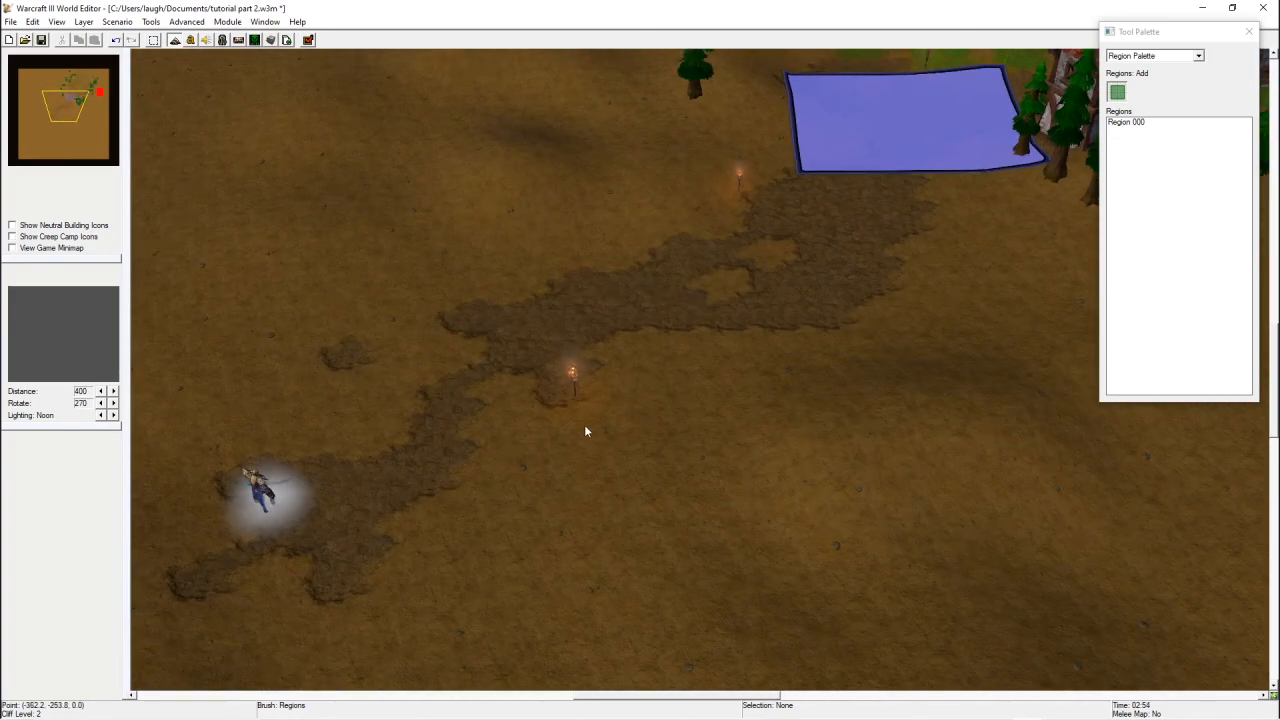
{"action": "right_click_drag", "start_coordinate": [848, 234], "coordinate": [523, 554]}
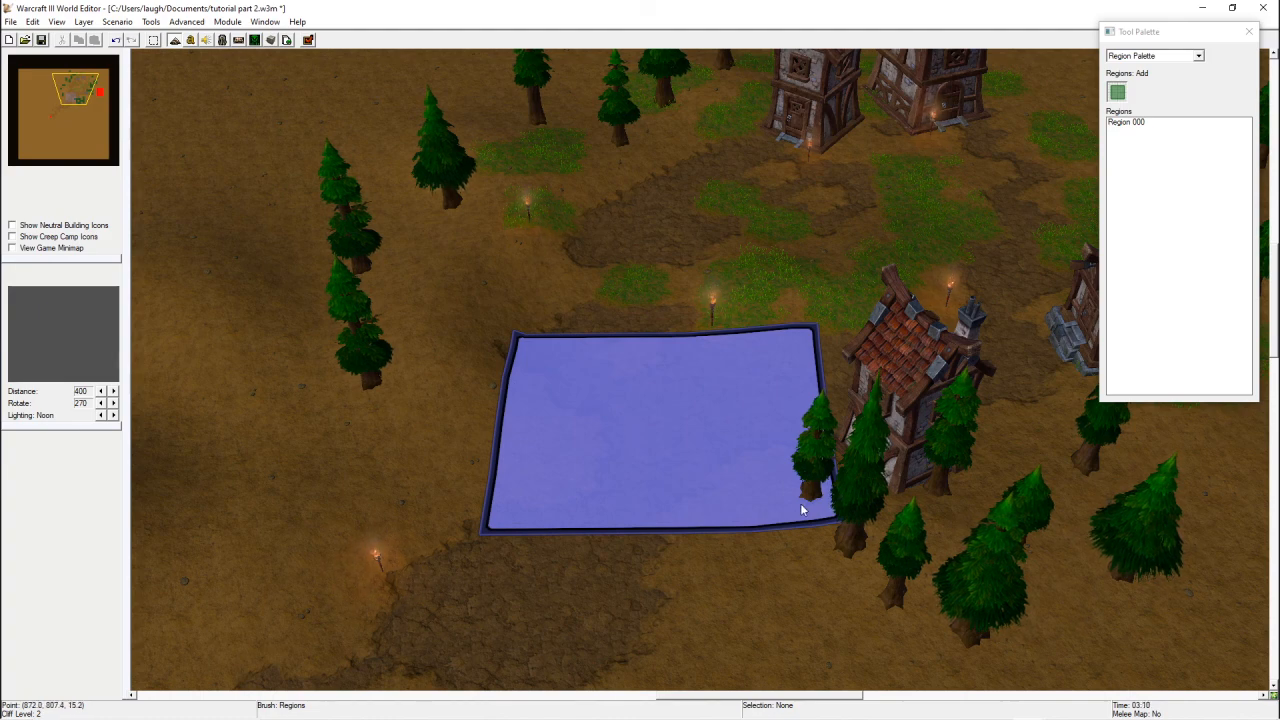
{"action": "key", "text": "space"}
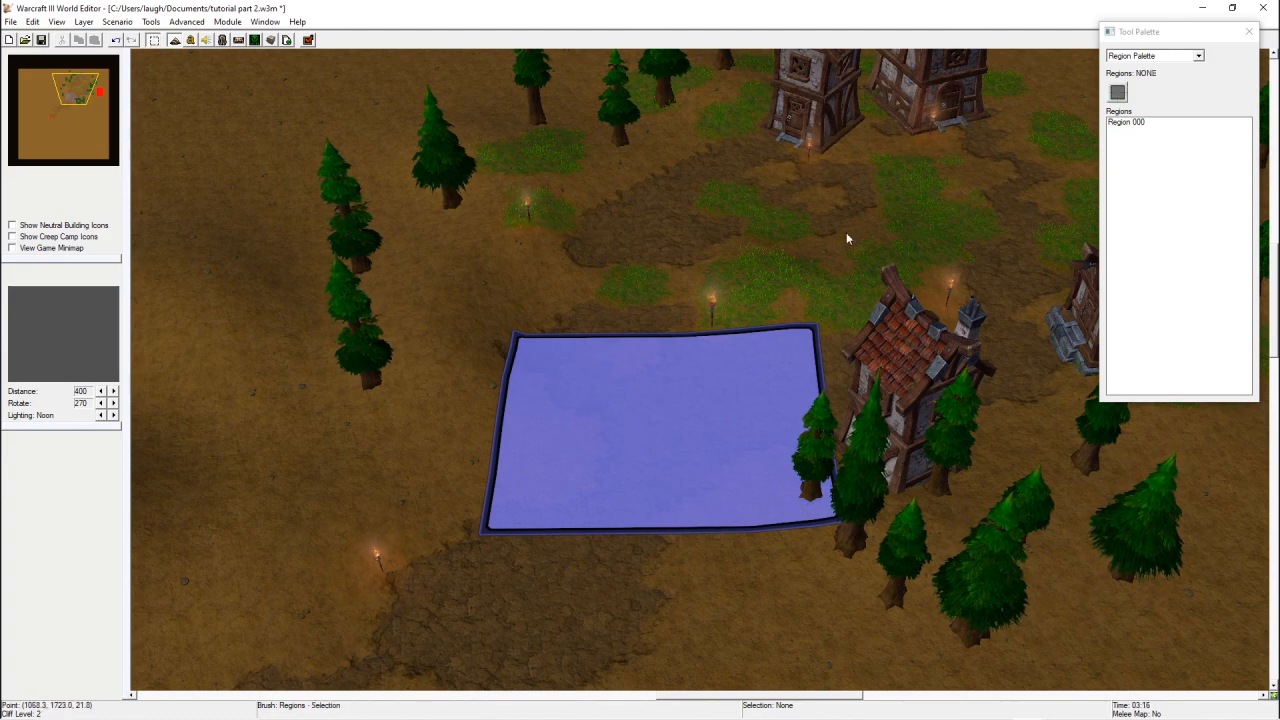
{"action": "left_click", "coordinate": [622, 431]}
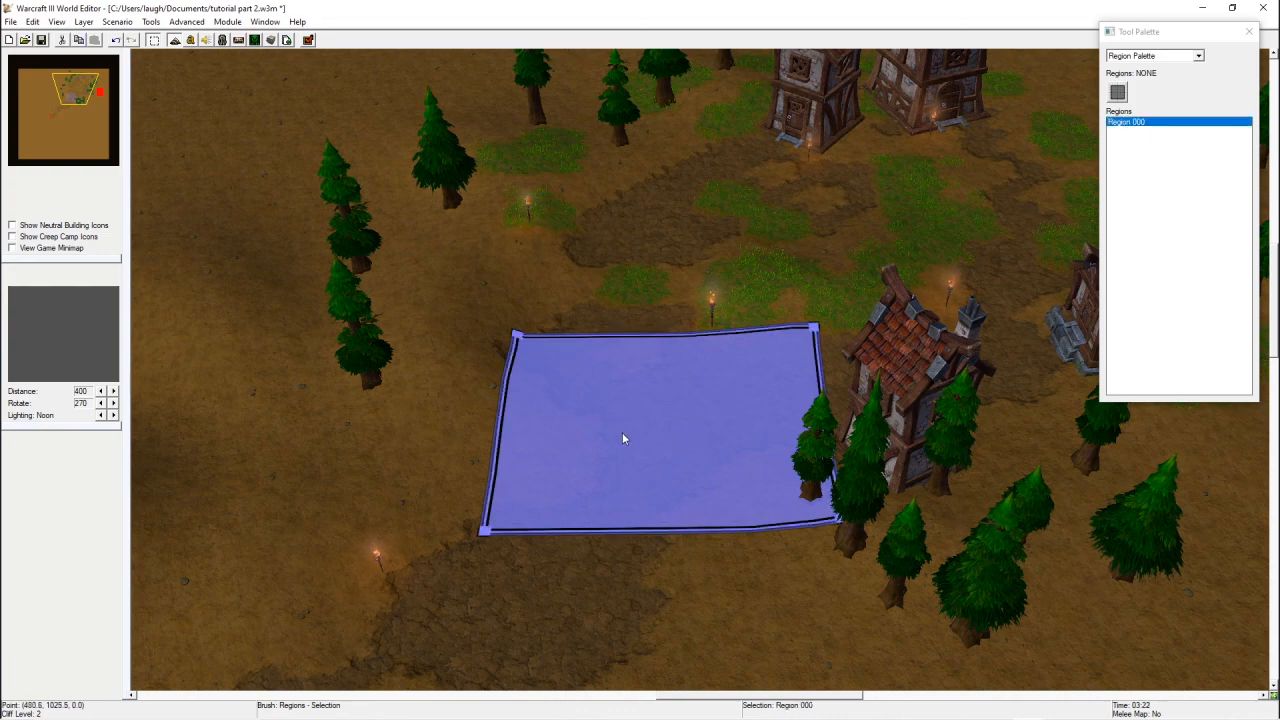
{"action": "left_click_drag", "start_coordinate": [692, 448], "coordinate": [683, 423]}
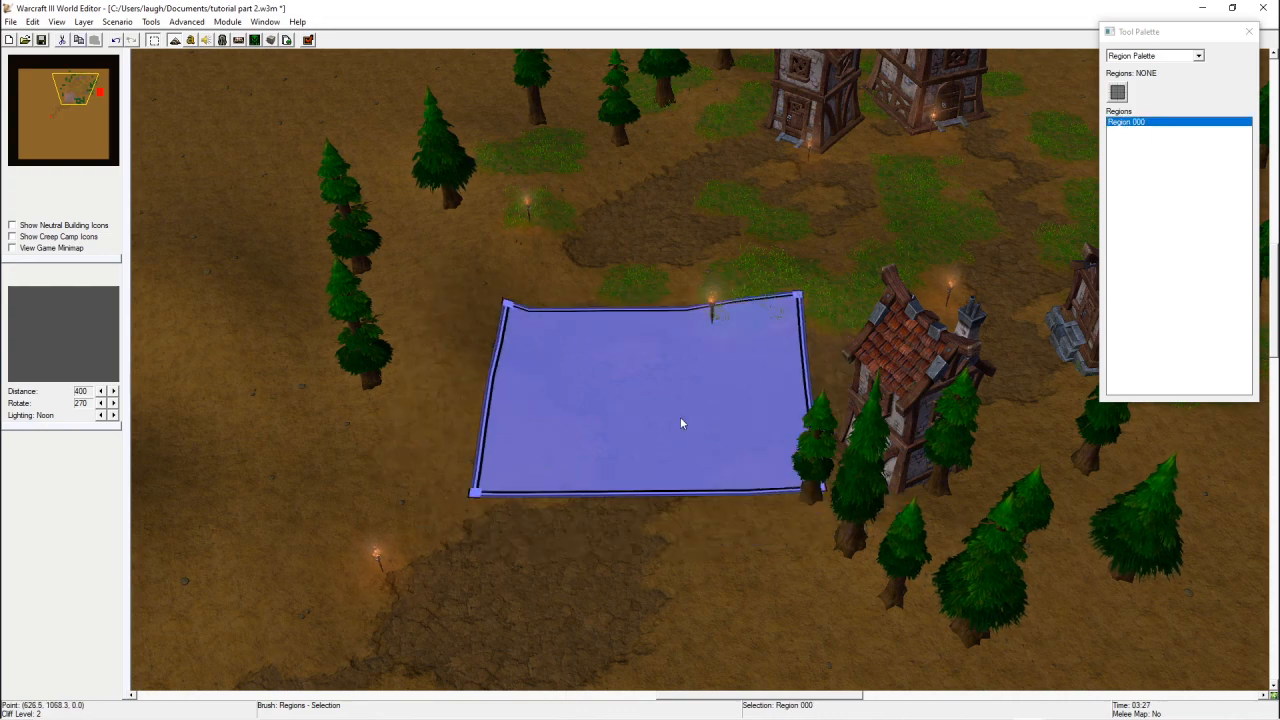
- Rename the region on the path as "Bandit Encounter" in its properties
{"action": "right_click", "coordinate": [1144, 124]}
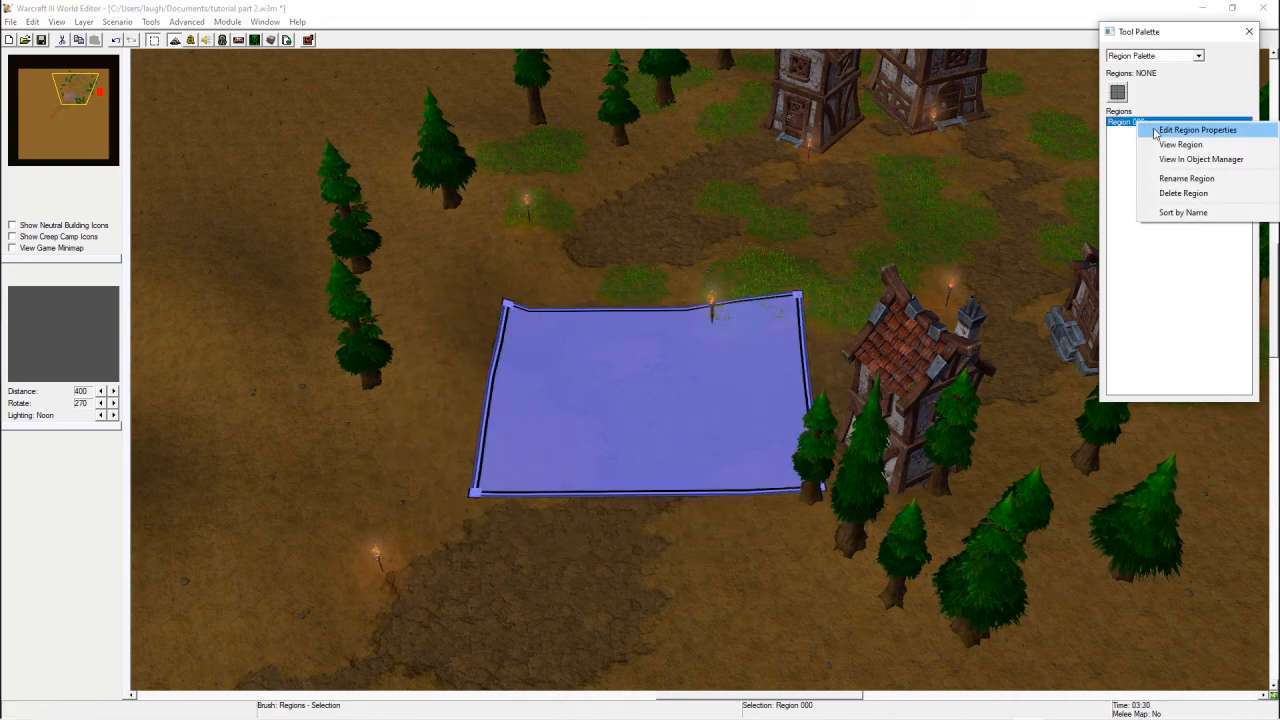
{"action": "left_click", "coordinate": [1190, 130]}
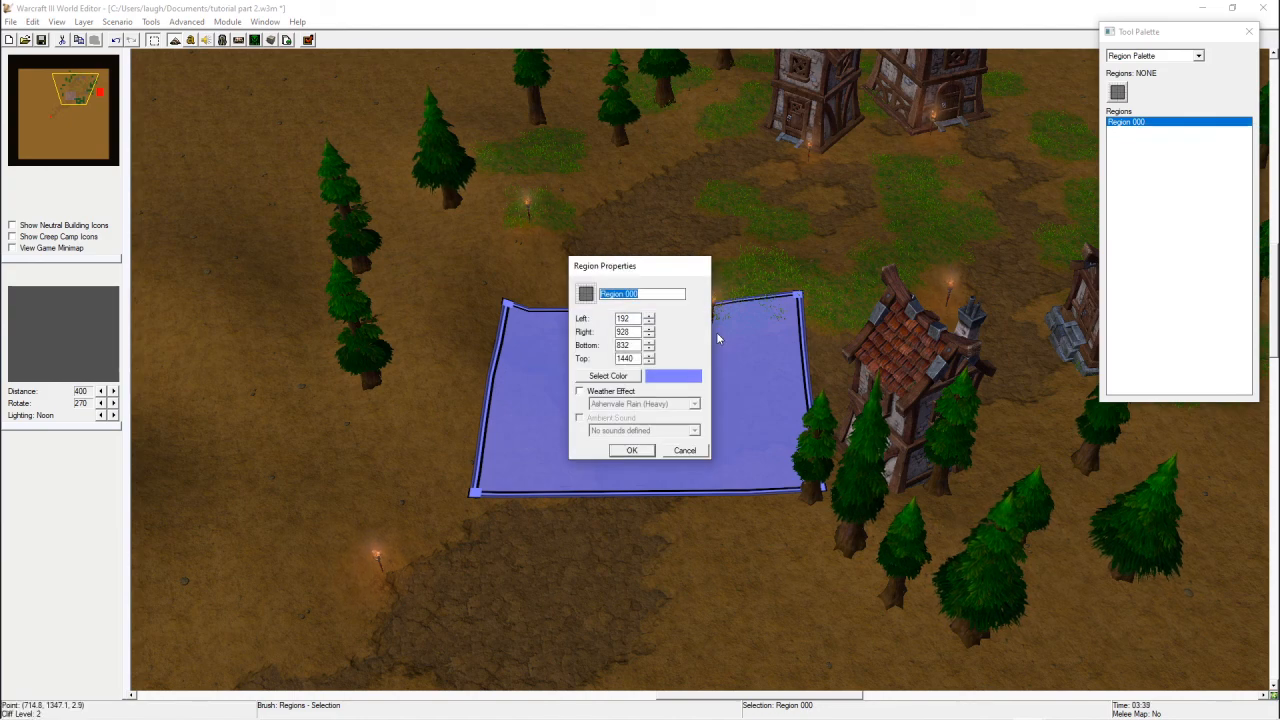
{"action": "key", "text": "BackSpace"}
{"action": "type", "text": "Bandit Encounter"}
{"action": "key", "text": "Return"}
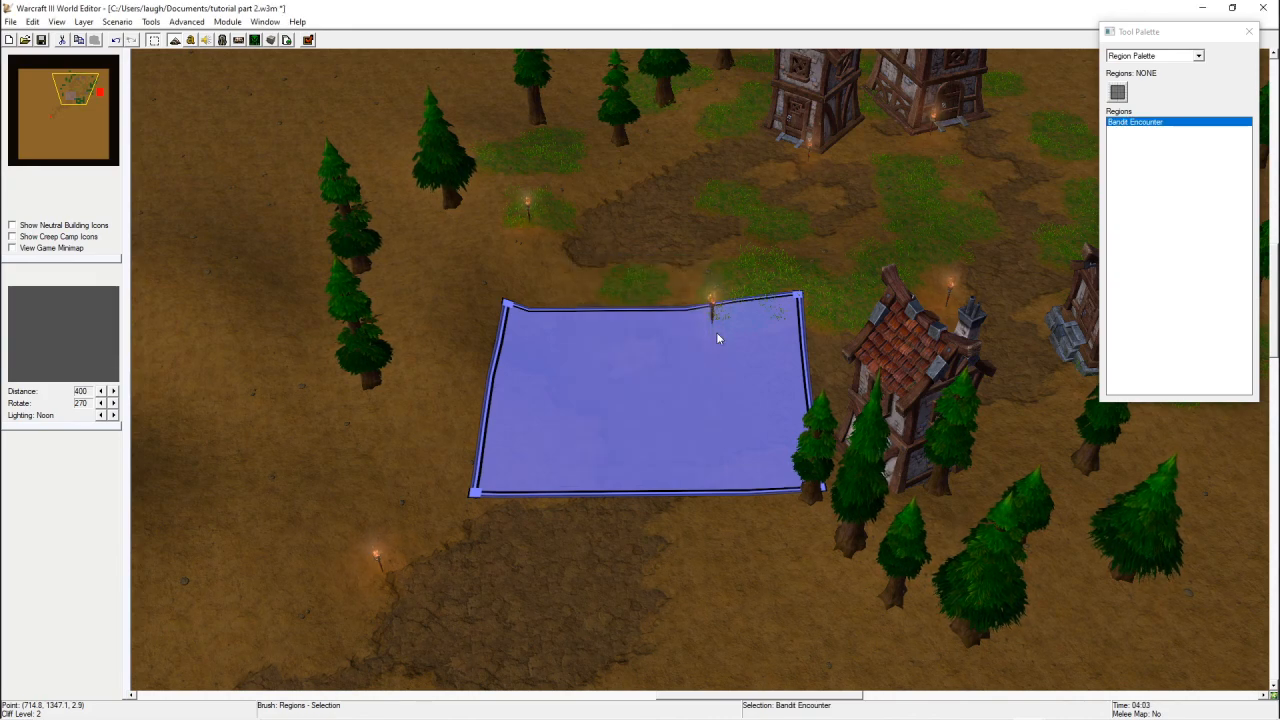
- Change the colour of the Bandit Encounter region to Yellow in its region properties
{"action": "double_click", "coordinate": [1146, 124]}
{"action": "right_click", "coordinate": [1146, 124]}
{"action": "left_click", "coordinate": [1177, 129]}
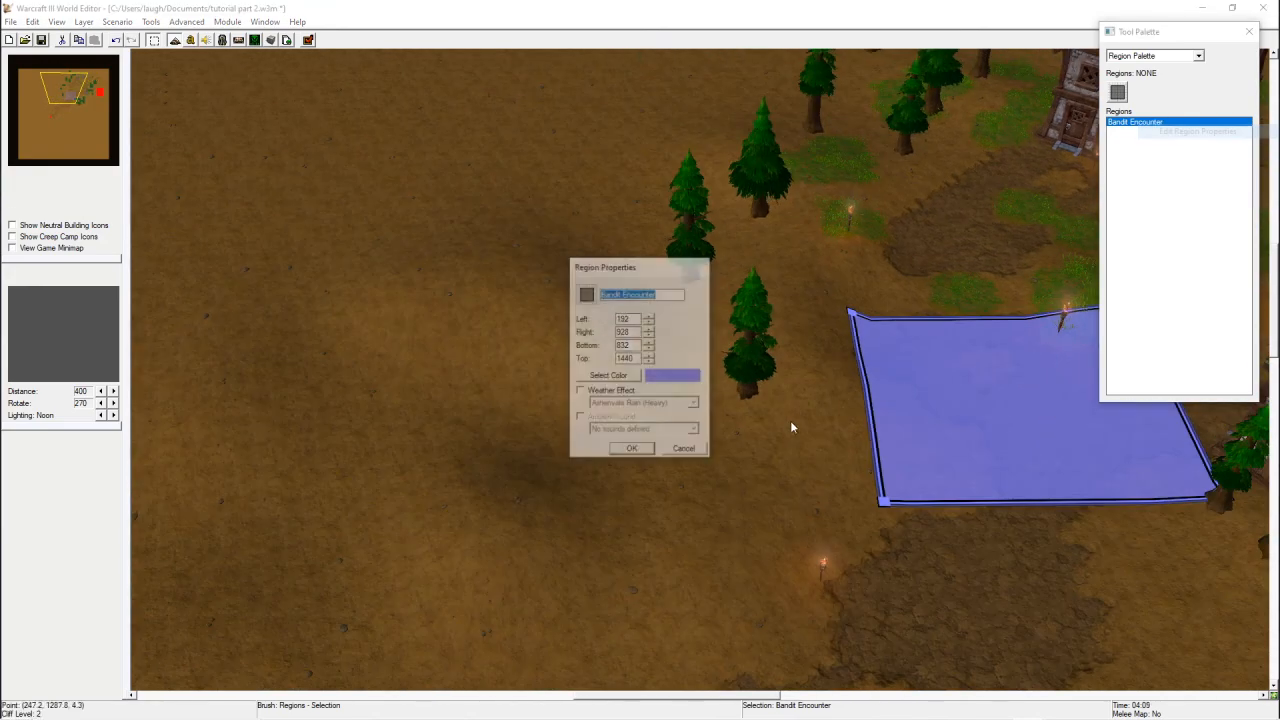
{"action": "left_click", "coordinate": [608, 376]}
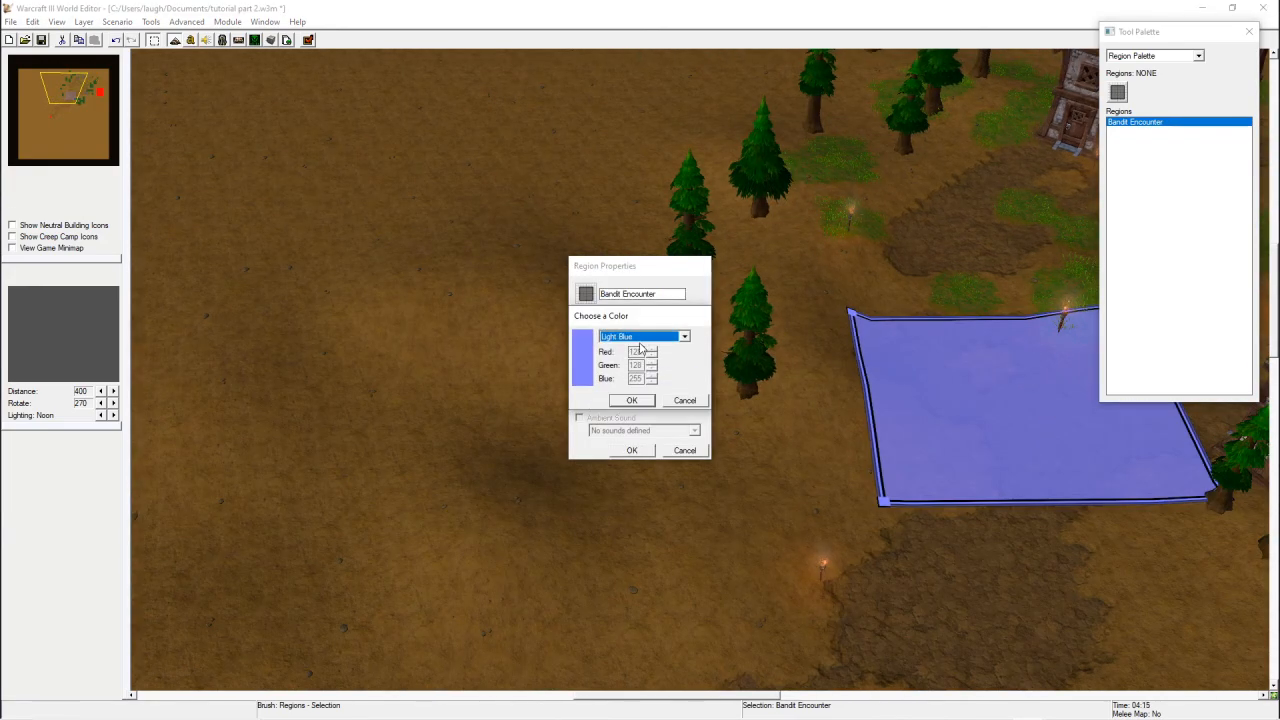
{"action": "left_click", "coordinate": [636, 338]}
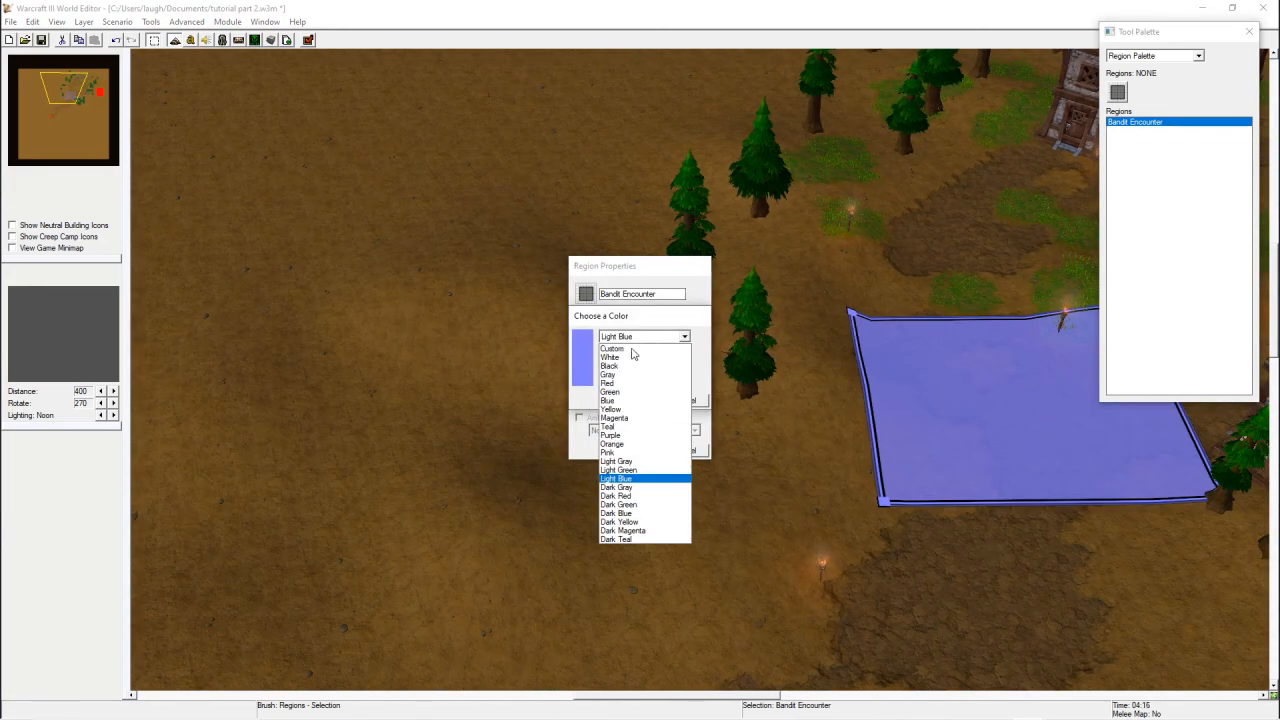
{"action": "left_click", "coordinate": [624, 410]}
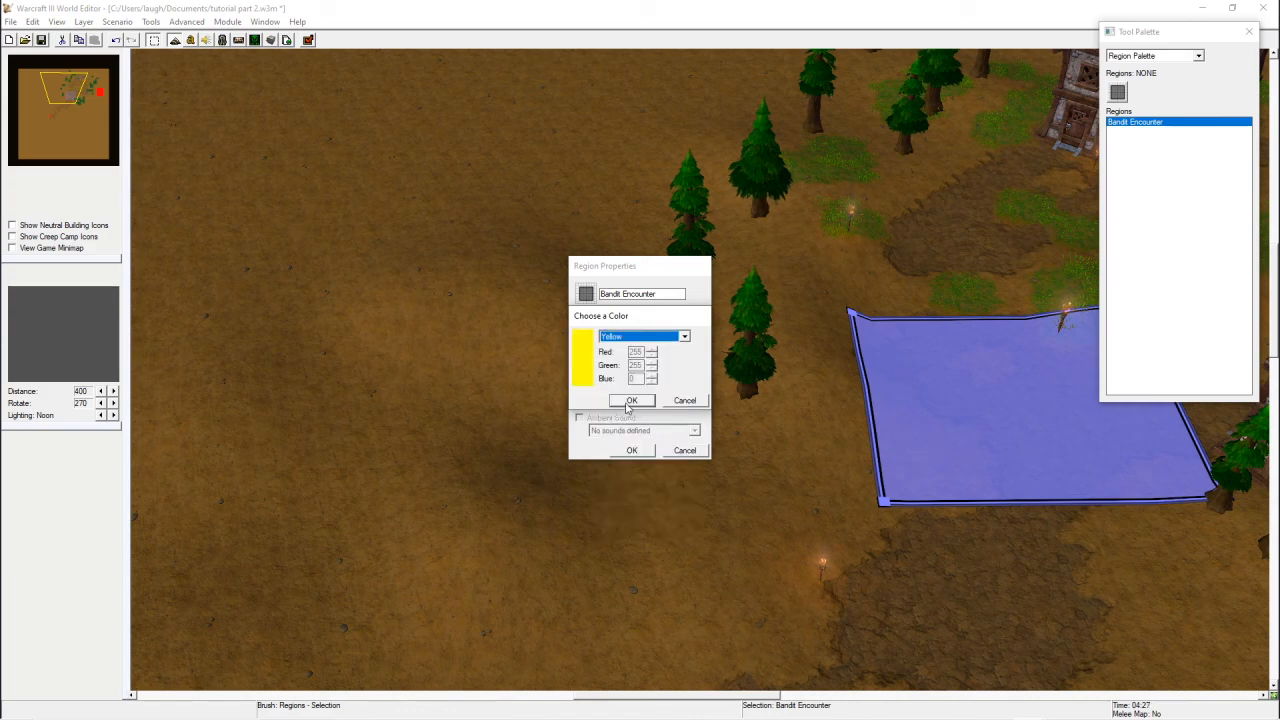
{"action": "left_click", "coordinate": [629, 401]}
{"action": "left_click", "coordinate": [640, 454]}
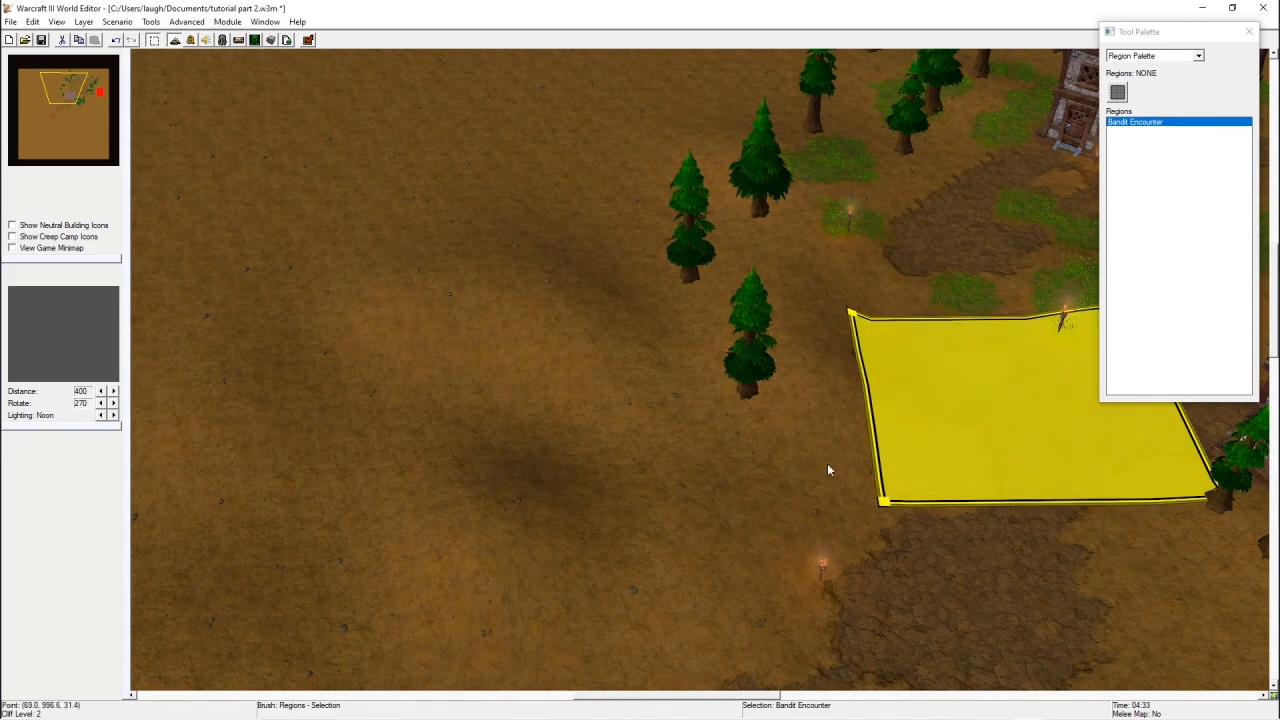
- Examine the route along the dirt path between the hero's starting spot and the Bandit Encounter region at the village
{"action": "right_click_drag", "start_coordinate": [830, 467], "coordinate": [557, 418]}
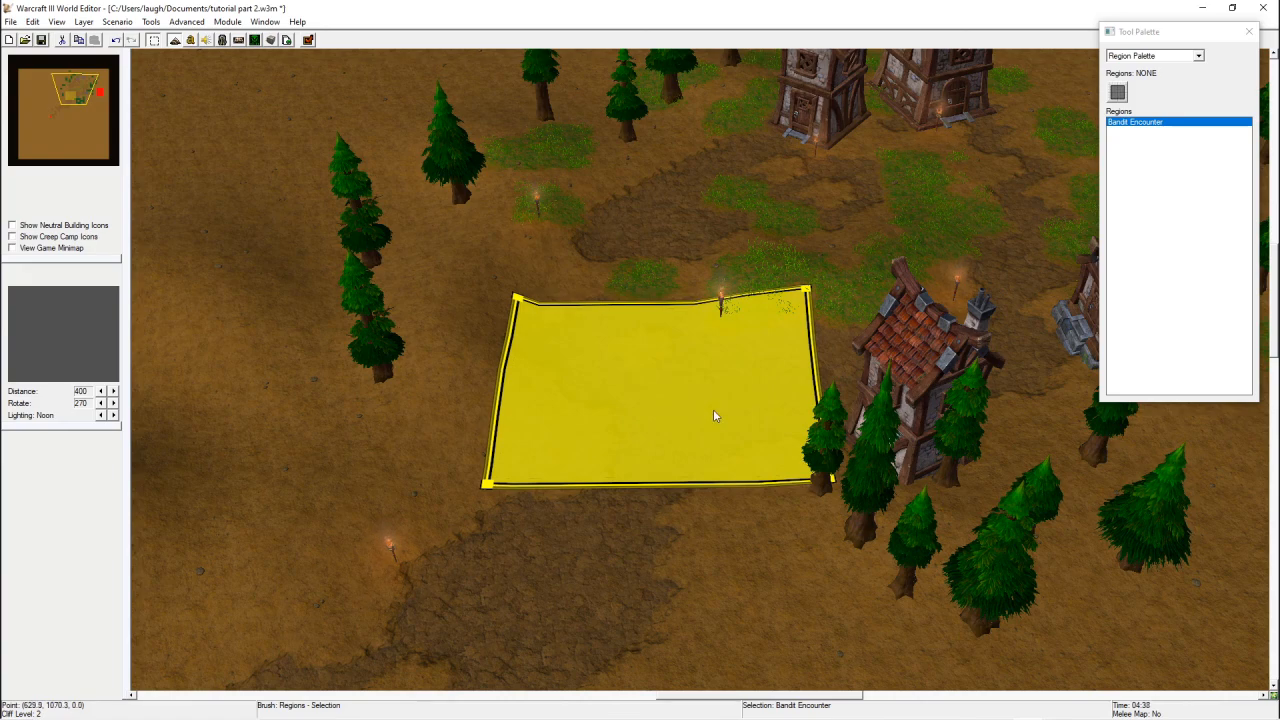
{"action": "right_click_drag", "start_coordinate": [645, 508], "coordinate": [554, 566]}
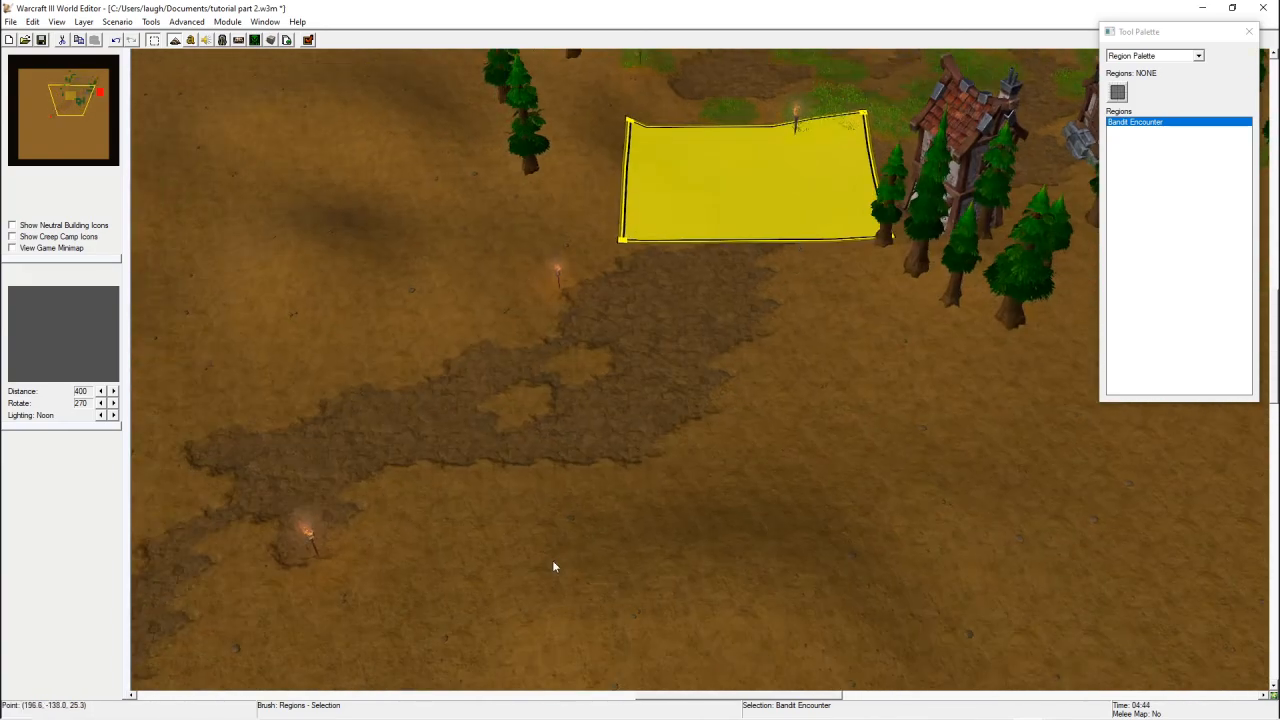
{"action": "right_click_drag", "start_coordinate": [380, 625], "coordinate": [572, 531]}
{"action": "right_click_drag", "start_coordinate": [748, 293], "coordinate": [771, 233]}
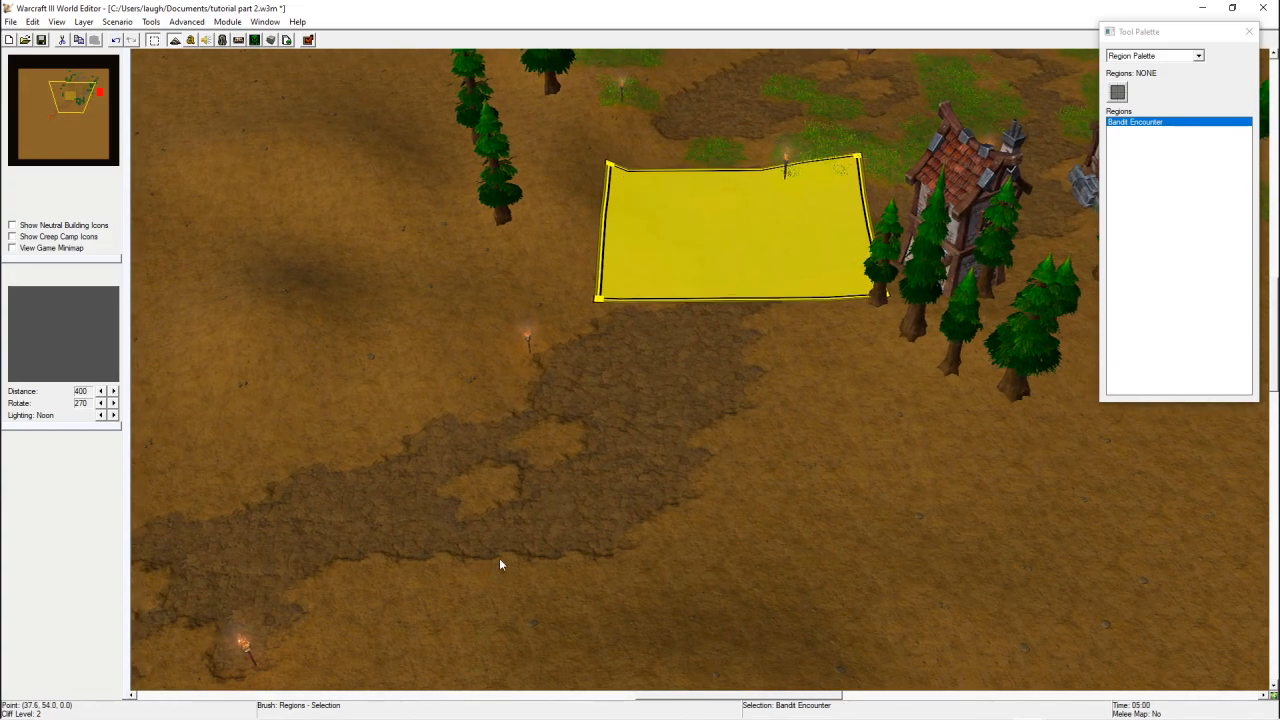
{"action": "right_click_drag", "start_coordinate": [499, 558], "coordinate": [432, 366]}
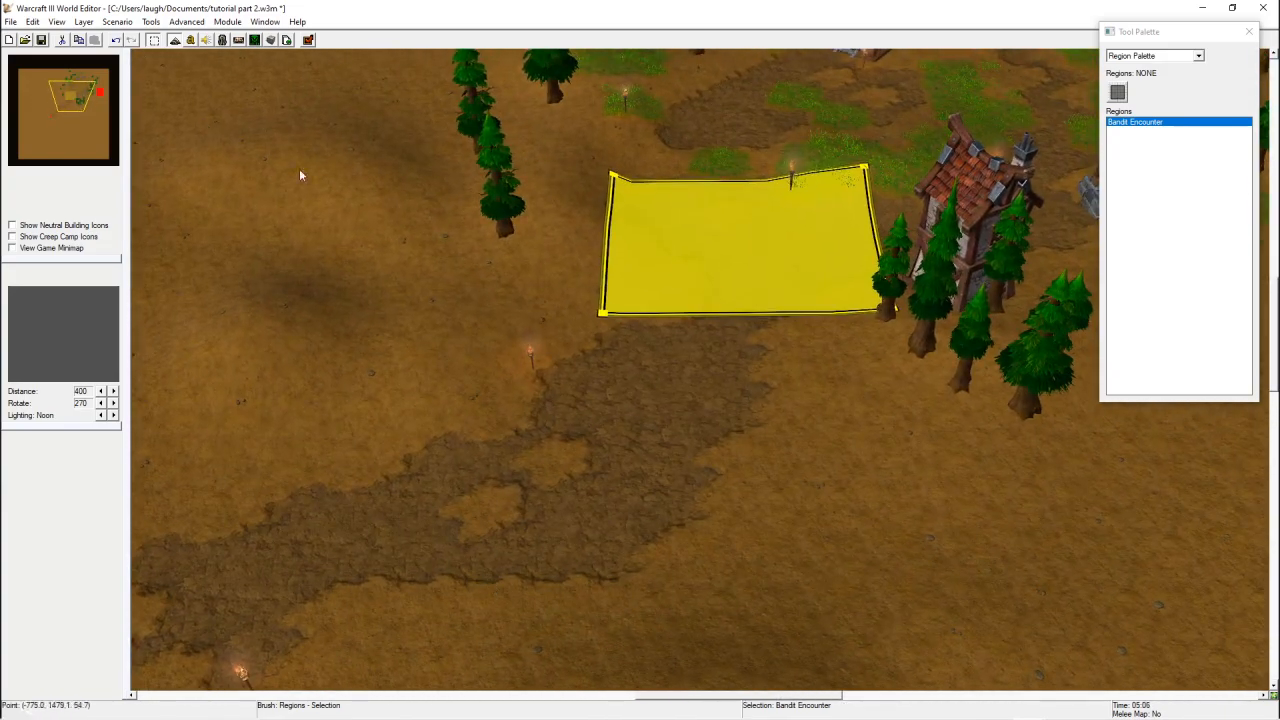
{"action": "right_click_drag", "start_coordinate": [590, 608], "coordinate": [968, 312]}
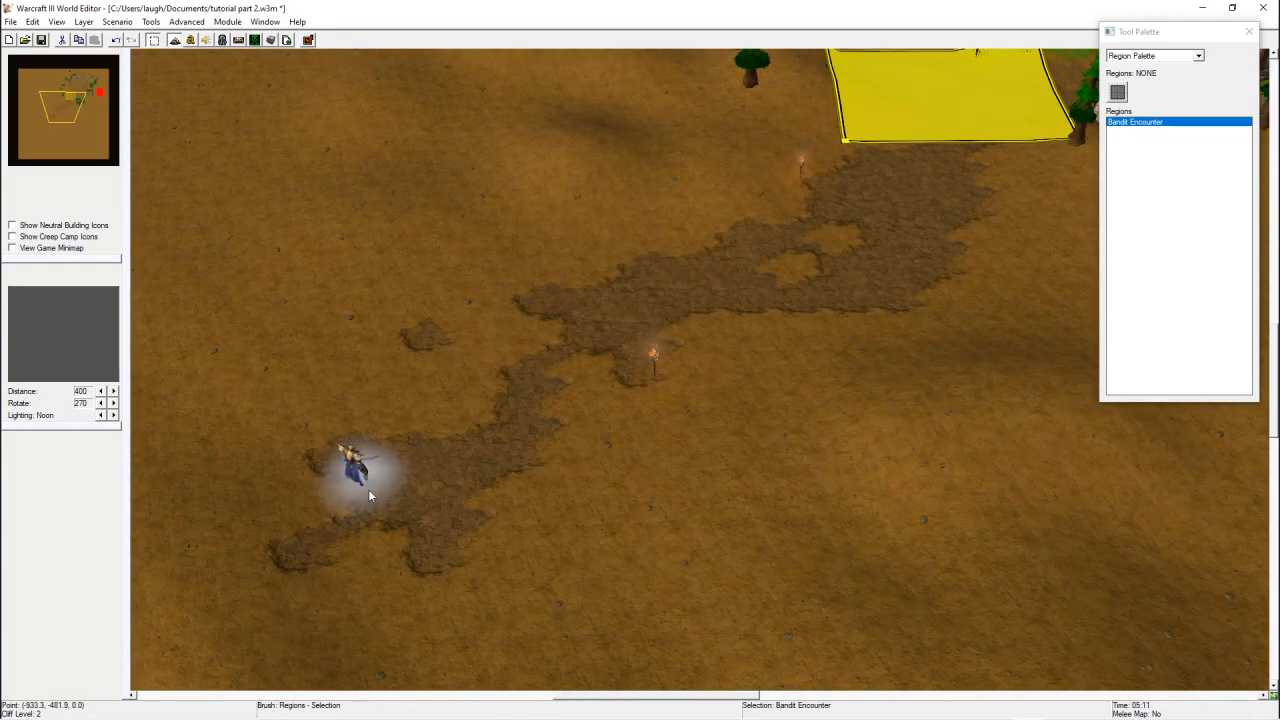
{"action": "right_click_drag", "start_coordinate": [649, 340], "coordinate": [476, 500]}
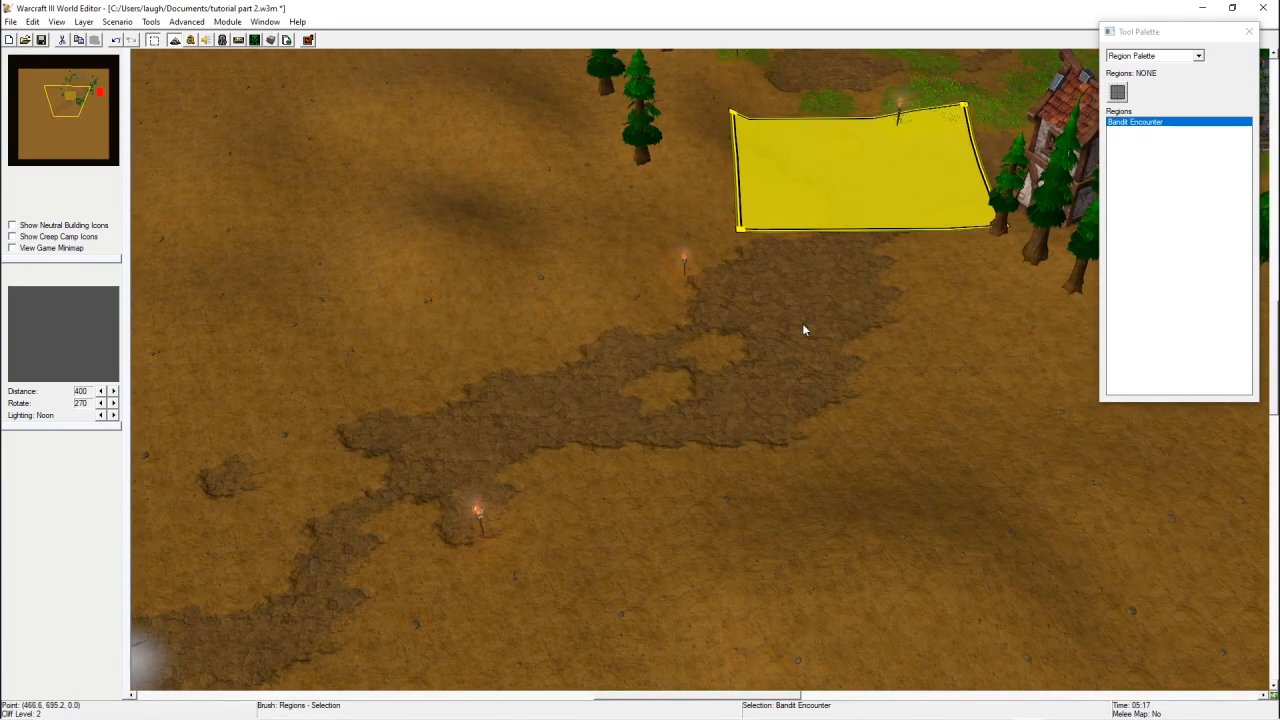
{"action": "right_click_drag", "start_coordinate": [802, 330], "coordinate": [714, 414]}
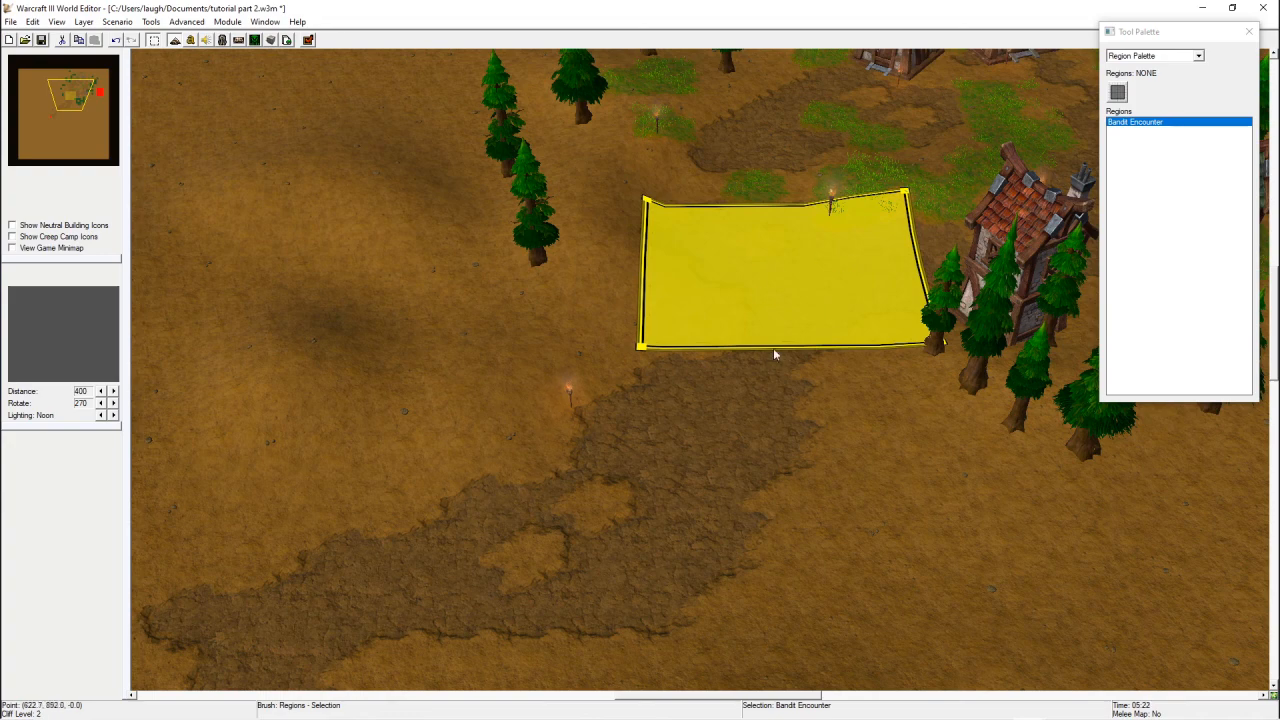
{"action": "right_click_drag", "start_coordinate": [808, 449], "coordinate": [738, 464]}
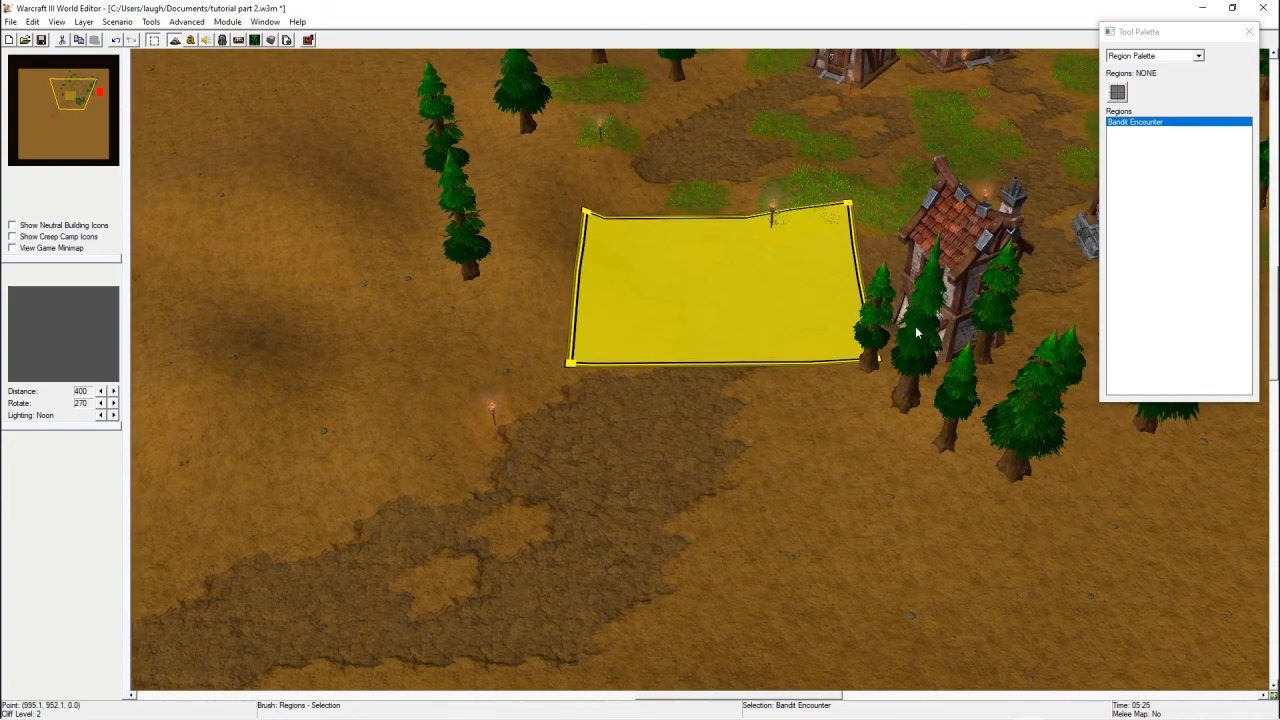
- Create a new trigger named "Bandit Encounter 1" in the Initialization category of the Trigger Editor
{"action": "left_click", "coordinate": [192, 42]}
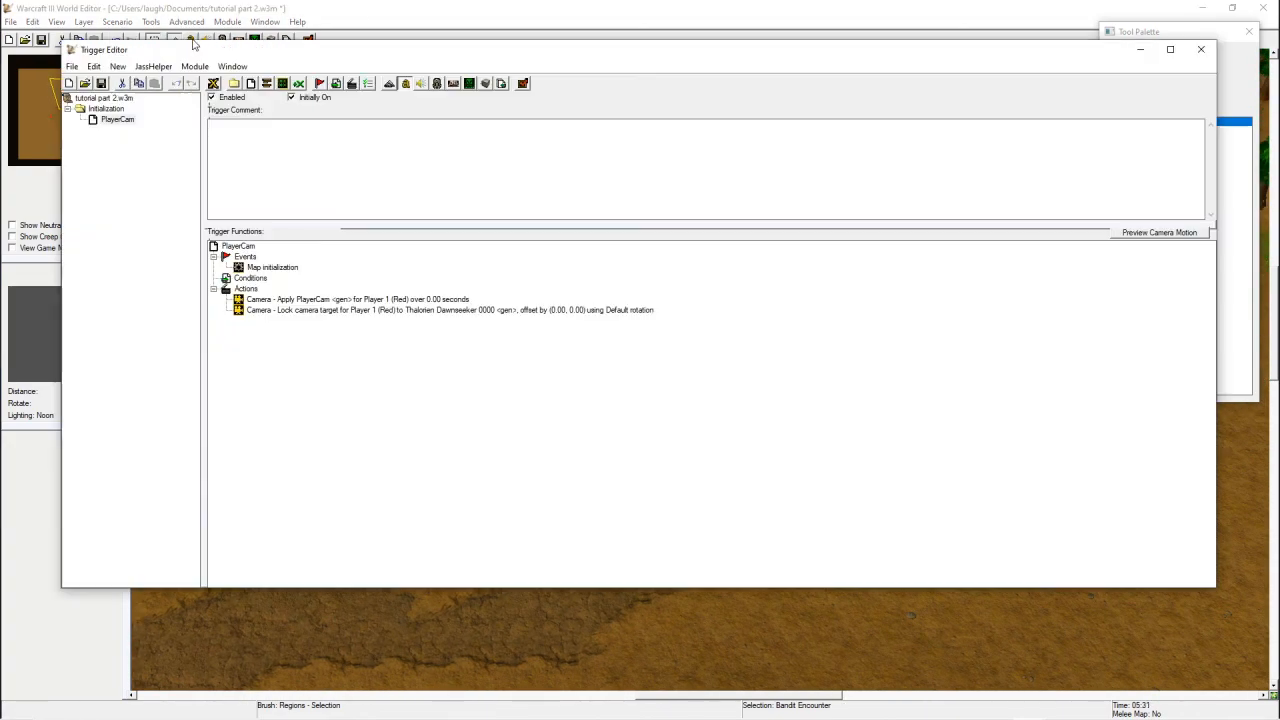
{"action": "left_click", "coordinate": [251, 84]}
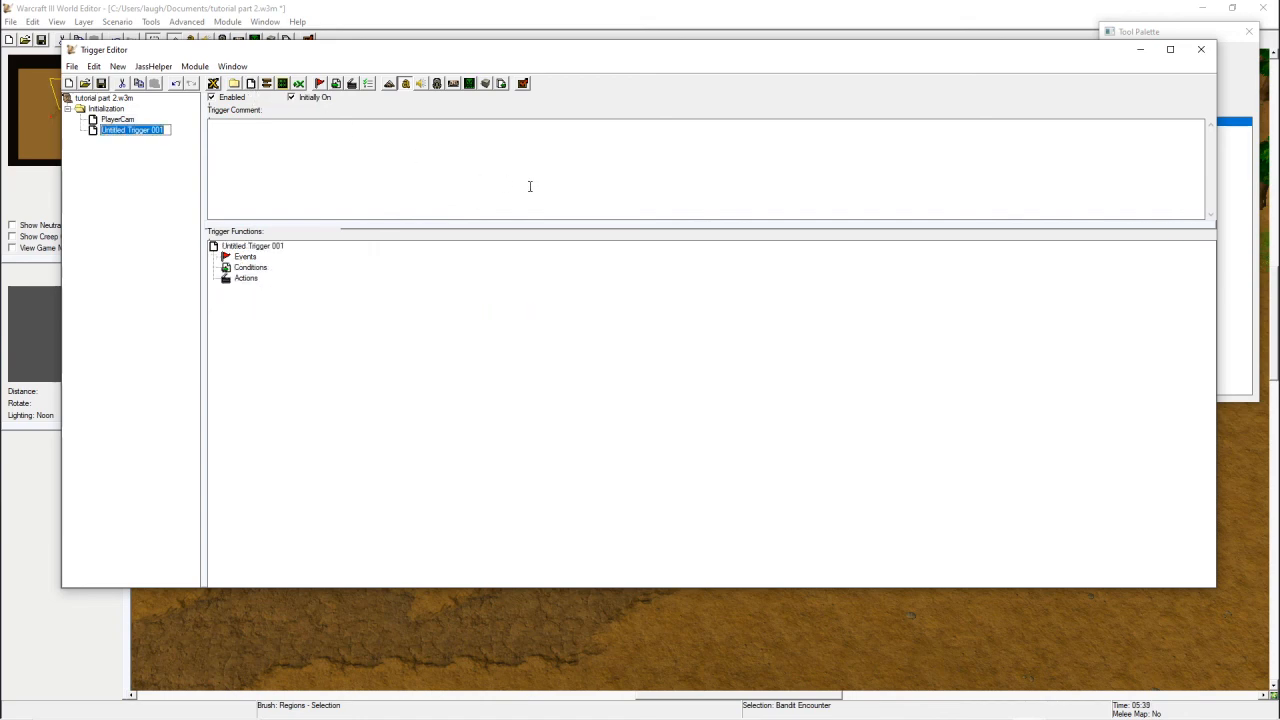
{"action": "key", "text": "BackSpace"}
{"action": "type", "text": "Bandit Encounter 1"}
{"action": "key", "text": "Return"}
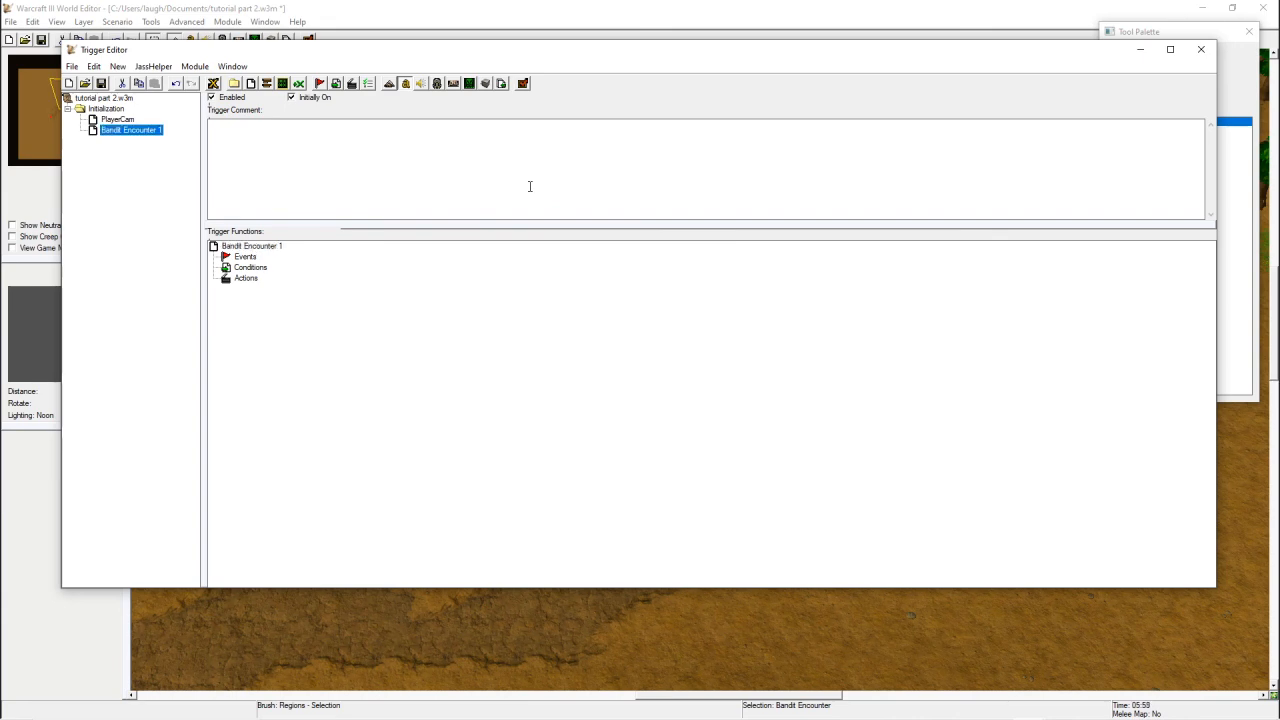
- Check the region on the map, and start a new "Unit - Unit Enters Region" event in the Bandit Encounter 1 trigger
{"action": "left_click", "coordinate": [740, 7]}
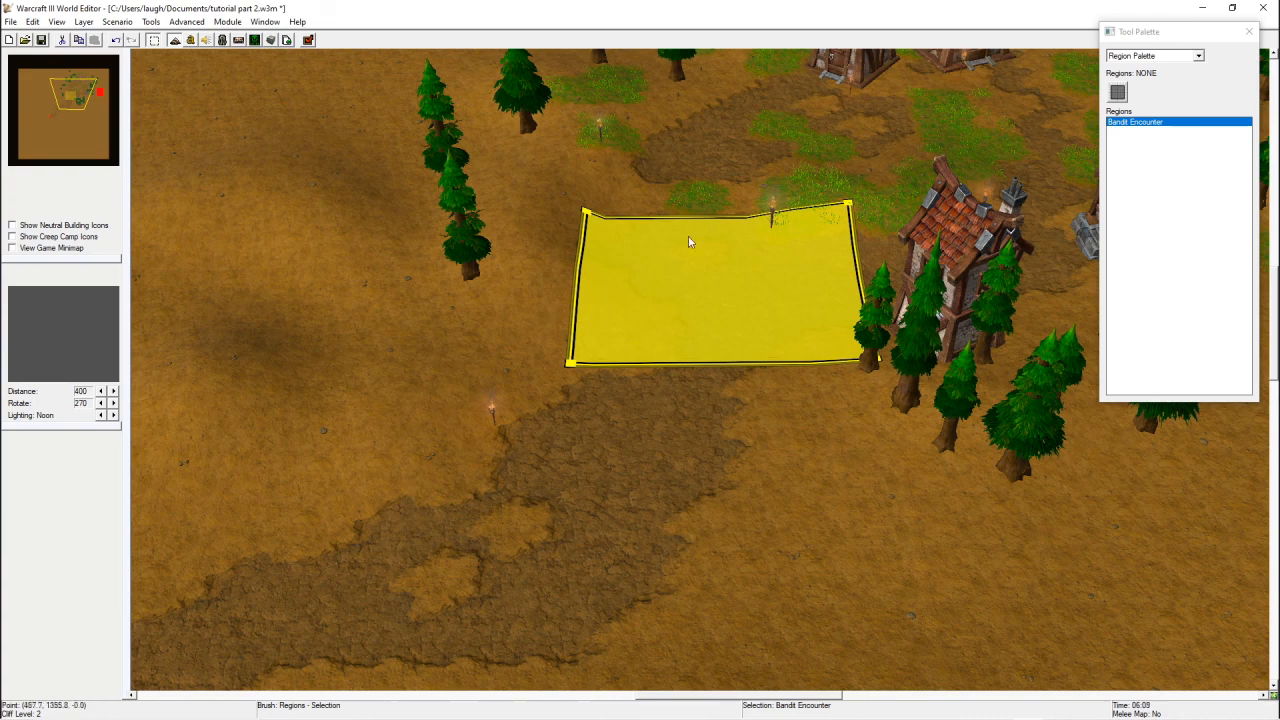
{"action": "left_click", "coordinate": [191, 40]}
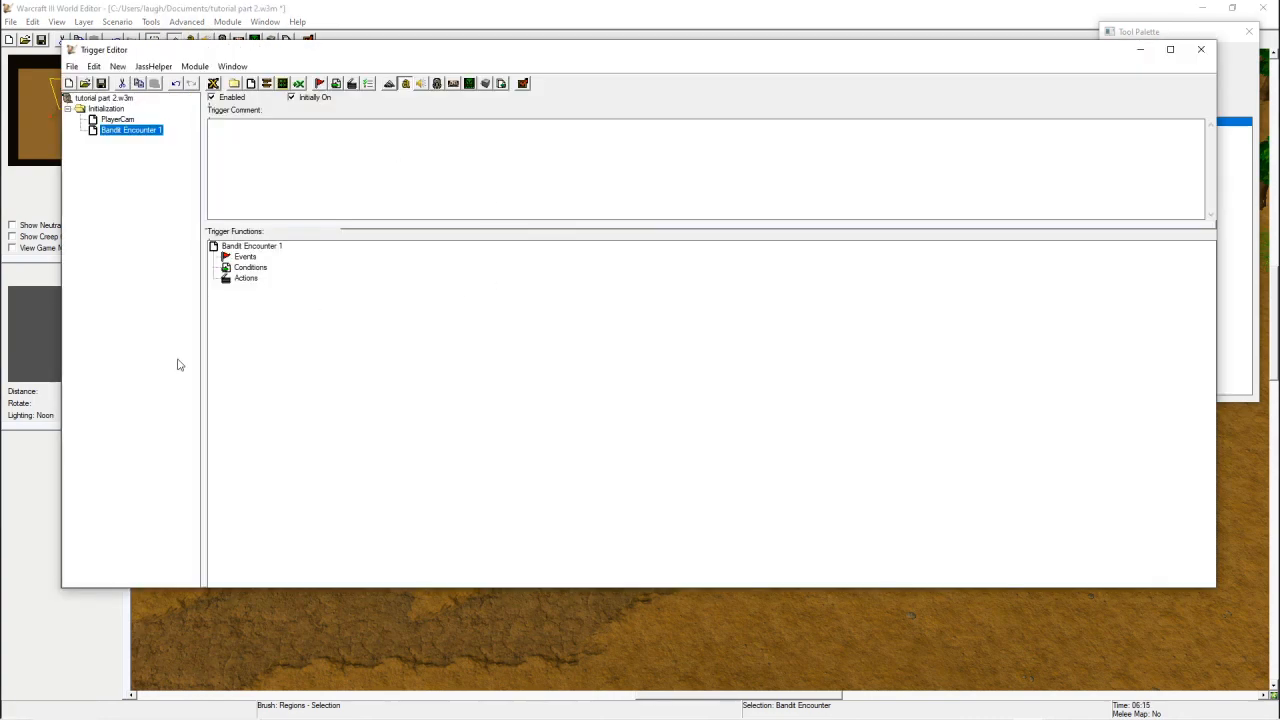
{"action": "right_click", "coordinate": [246, 258]}
{"action": "left_click", "coordinate": [345, 365]}
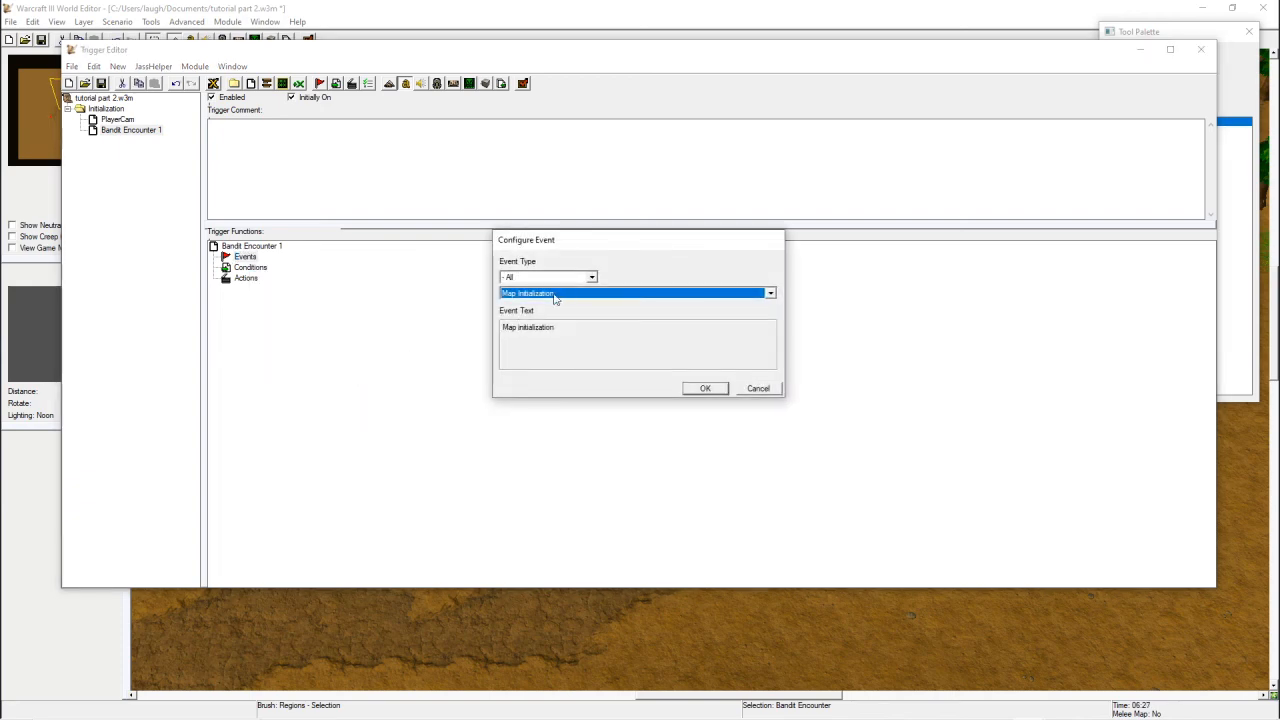
{"action": "left_click", "coordinate": [560, 295]}
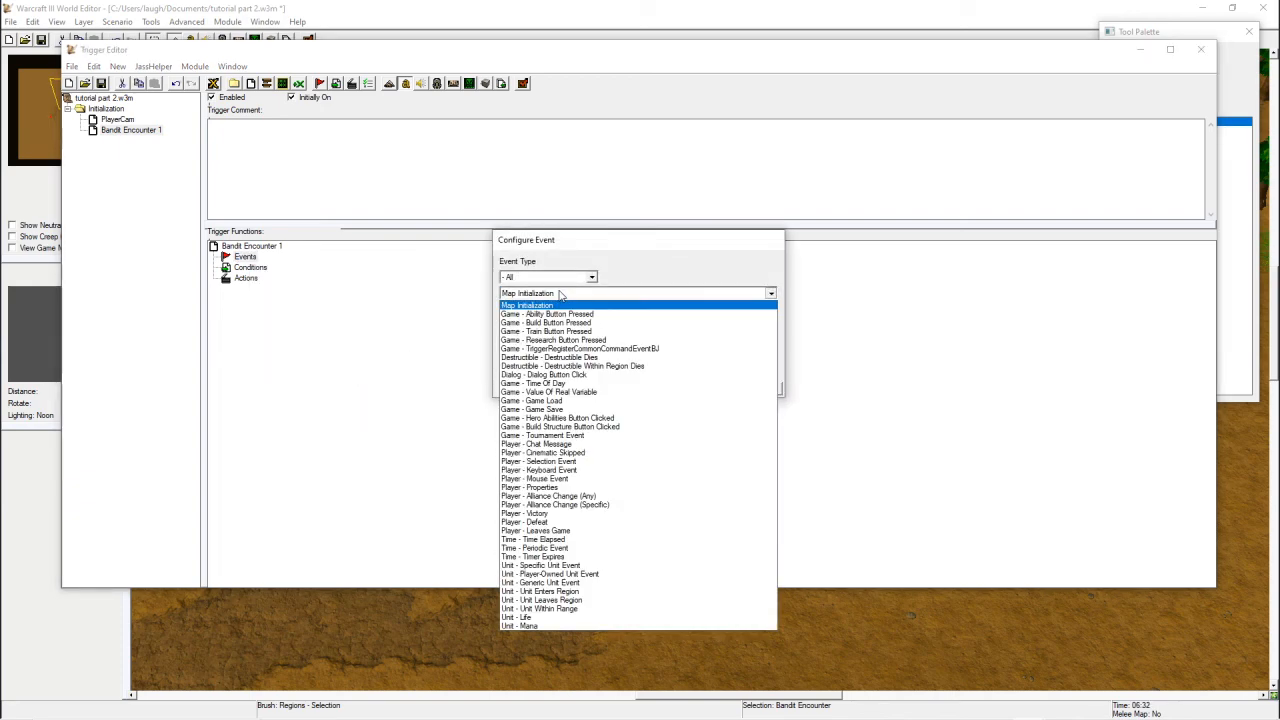
{"action": "key", "text": "u"}
{"action": "key", "text": "u"}
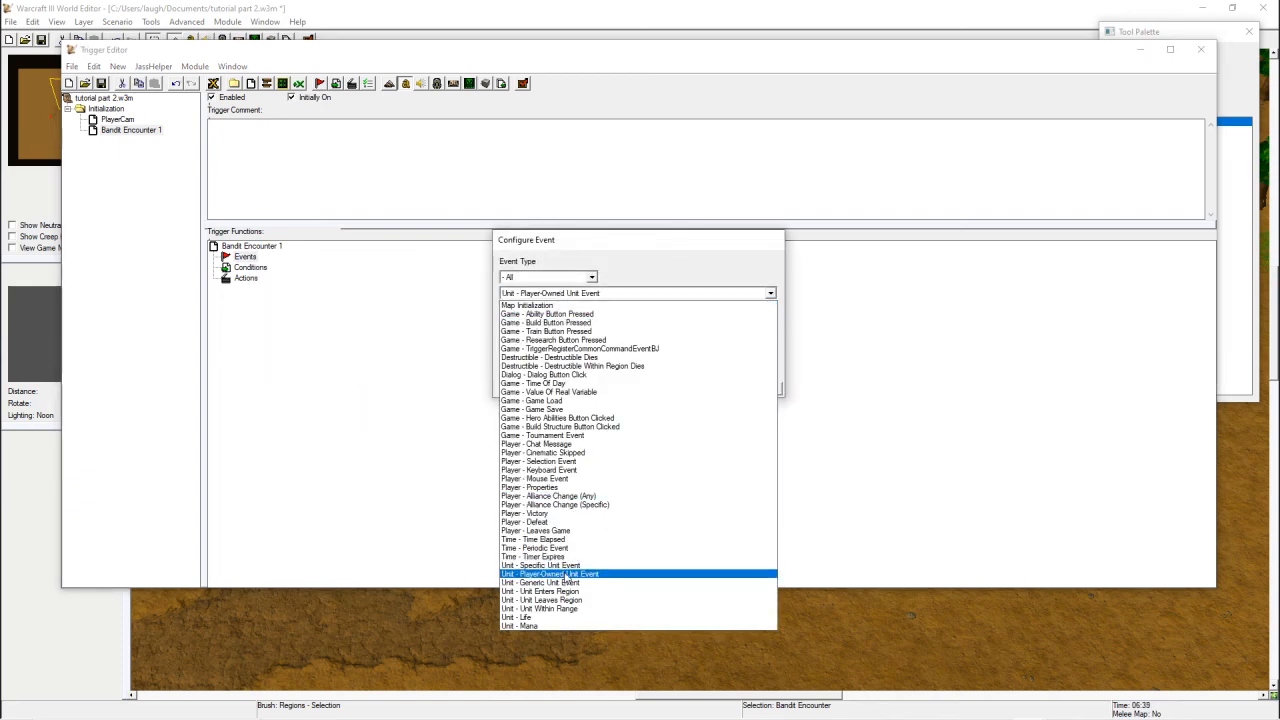
{"action": "left_click", "coordinate": [598, 592]}
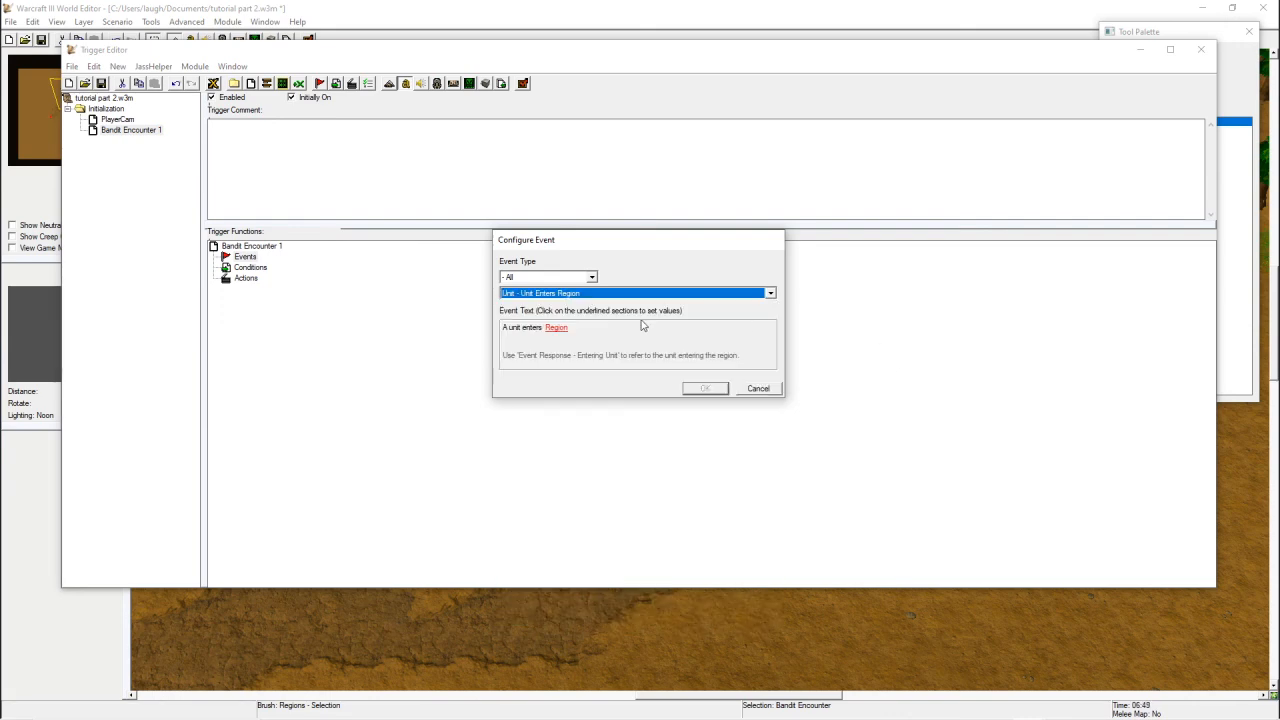
- Set the event's region to the variable Bandit Encounter <gen> and add the event to the trigger
{"action": "left_click", "coordinate": [556, 328]}
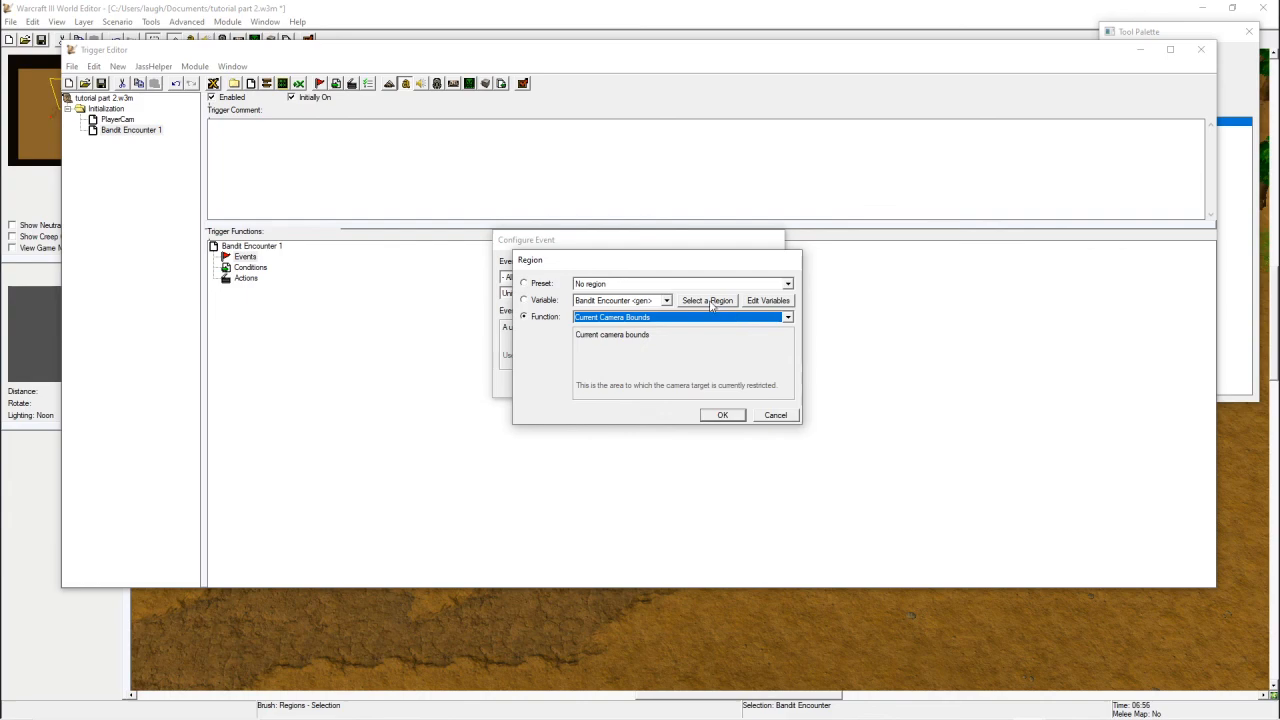
{"action": "left_click", "coordinate": [708, 301]}
{"action": "left_click", "coordinate": [697, 300]}
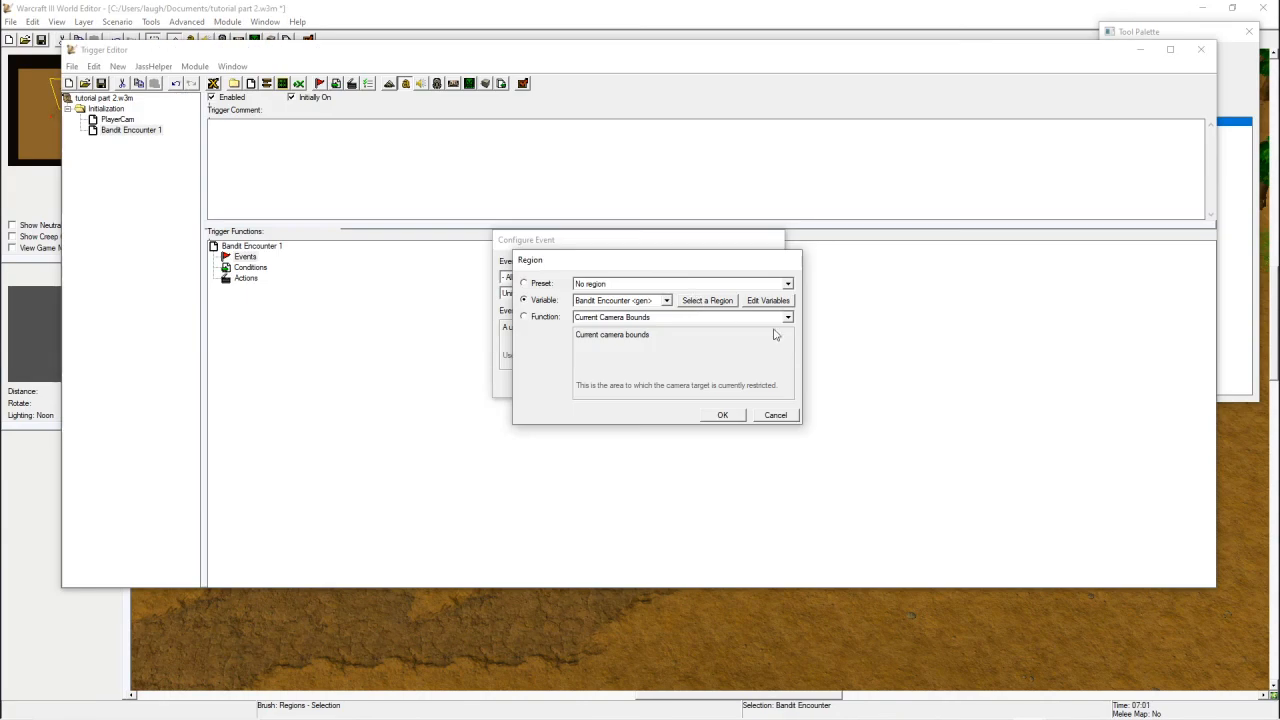
{"action": "left_click", "coordinate": [724, 416]}
{"action": "left_click", "coordinate": [705, 389]}
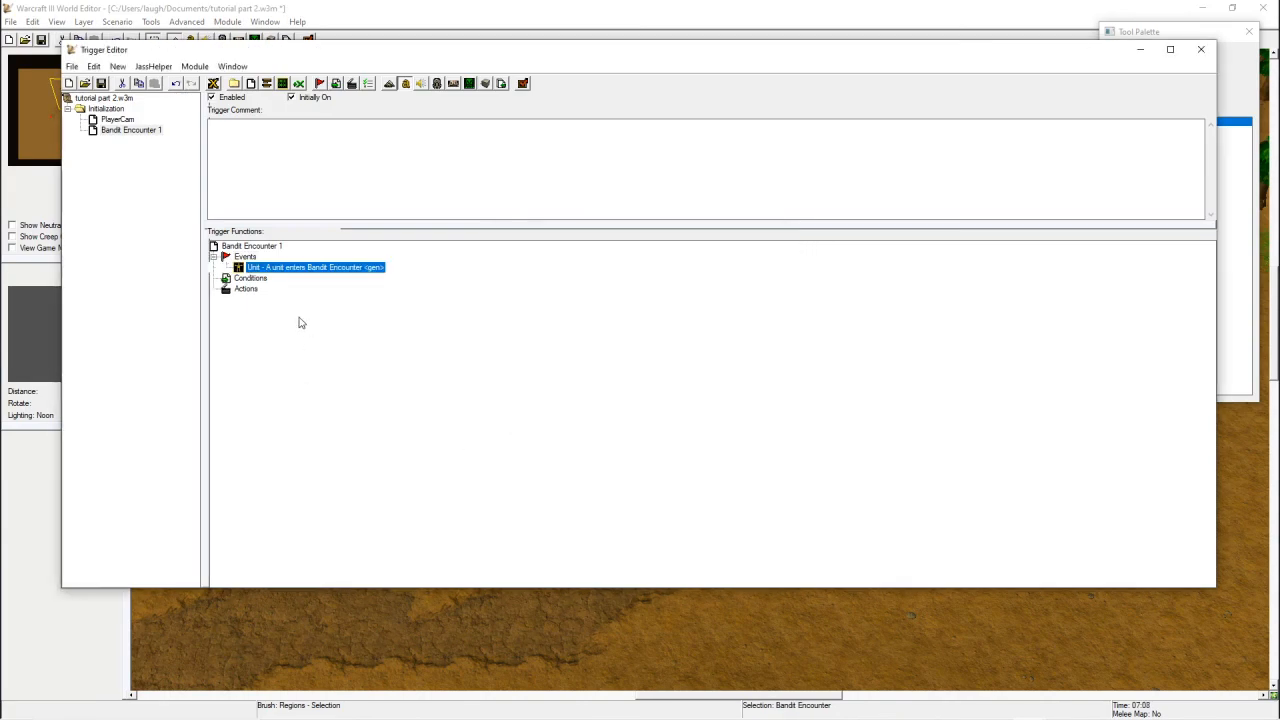
- Start a new action of type "Unit - Create Units Facing Angle" in the Bandit Encounter 1 trigger
{"action": "left_click", "coordinate": [245, 289]}
{"action": "right_click", "coordinate": [245, 289]}
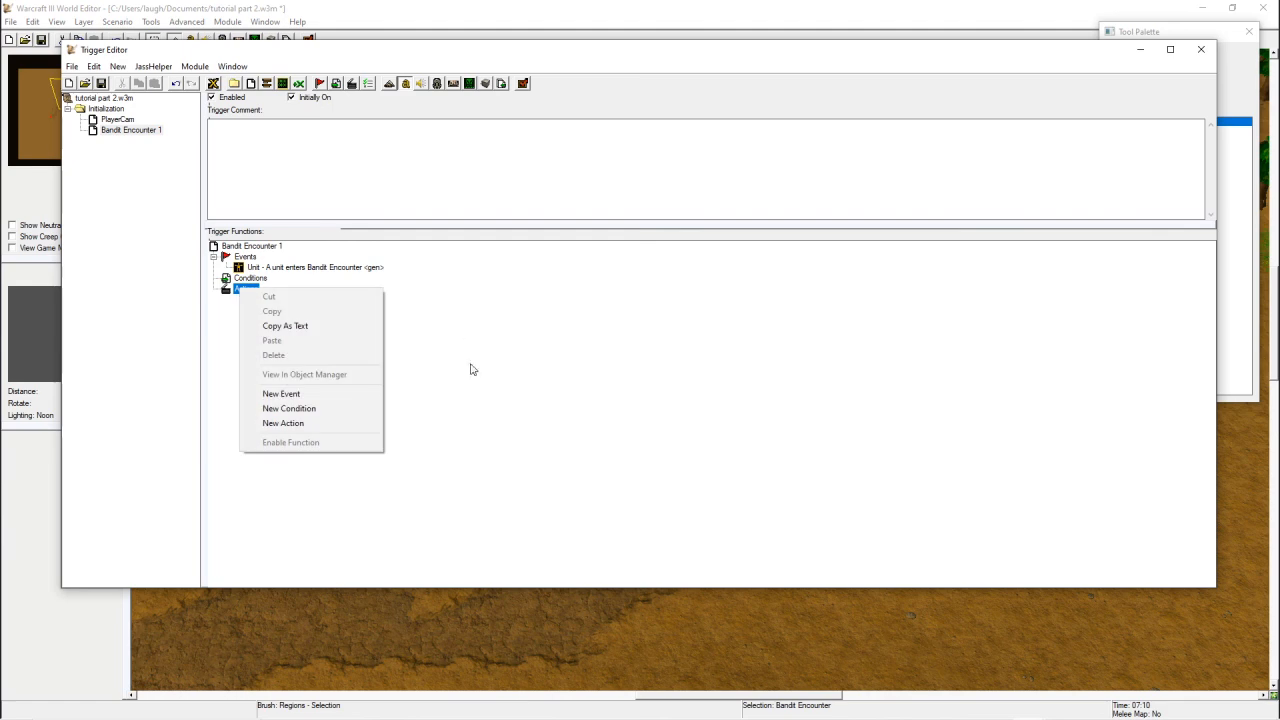
{"action": "left_click", "coordinate": [268, 423]}
{"action": "type", "text": "unit - create u"}
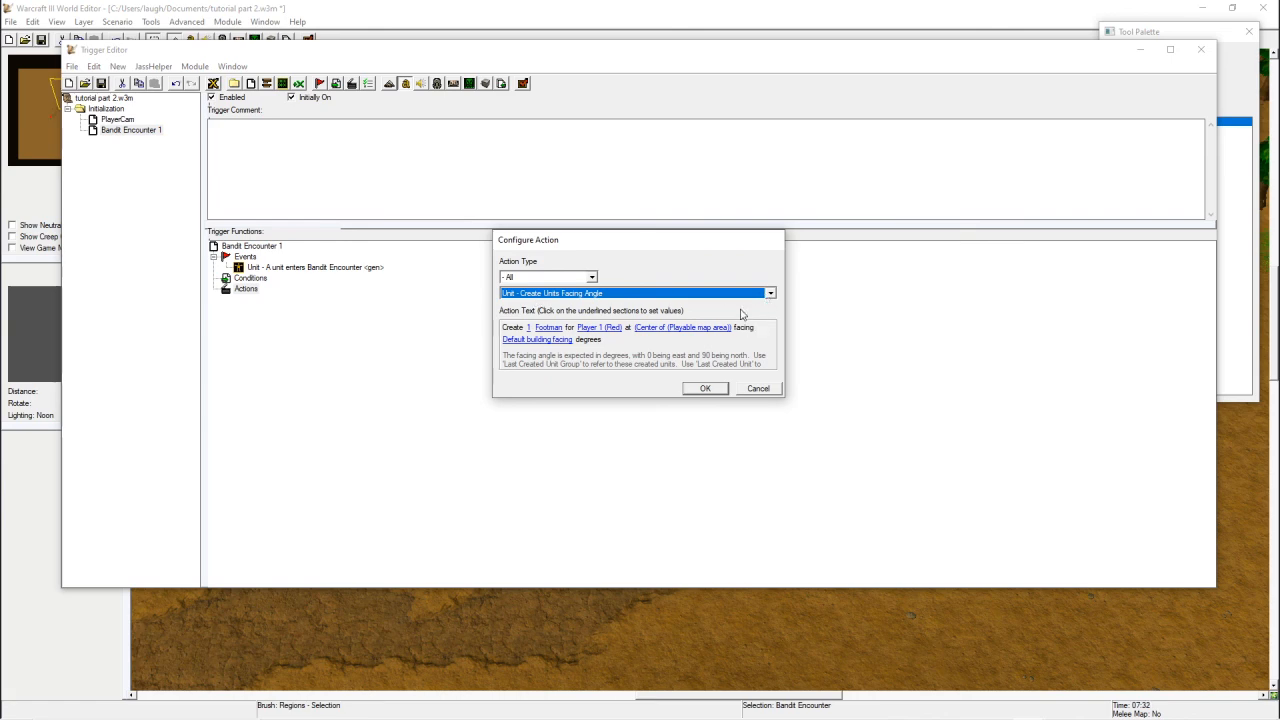
- Set the create-units action's facing angle to 0.00 degrees and its number of units to 3
{"action": "left_click", "coordinate": [548, 340]}
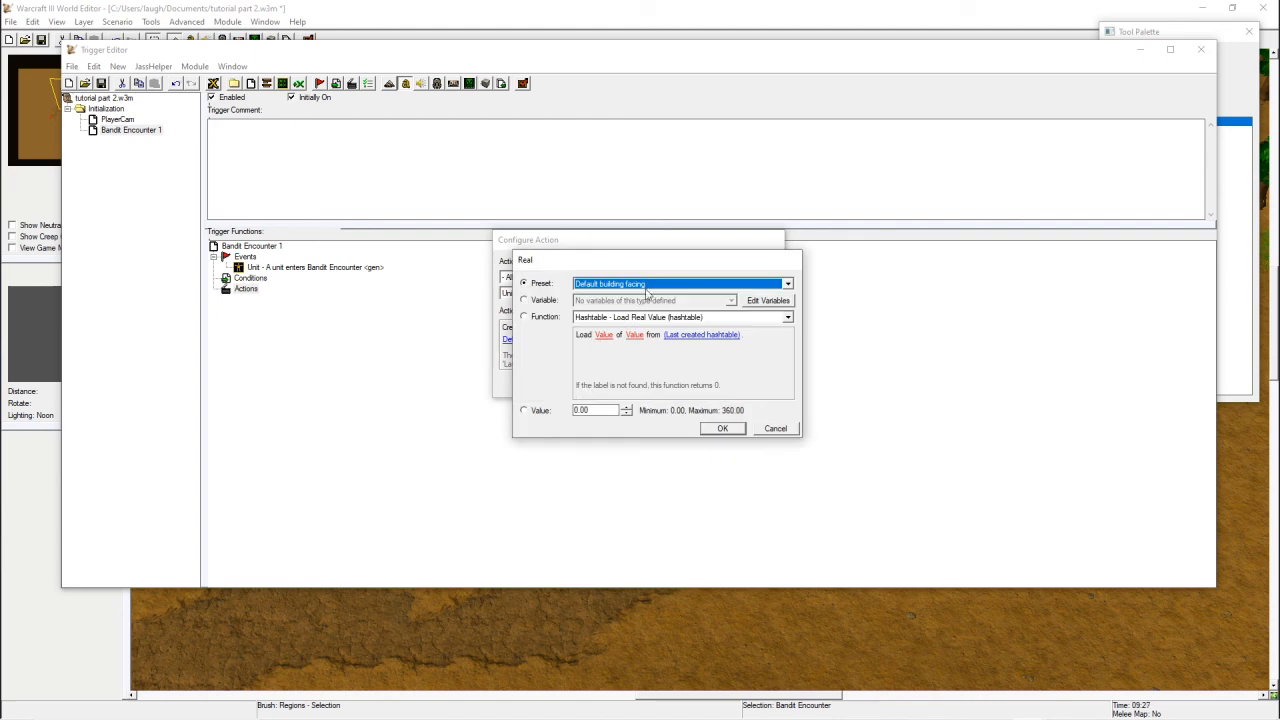
{"action": "left_click", "coordinate": [527, 412]}
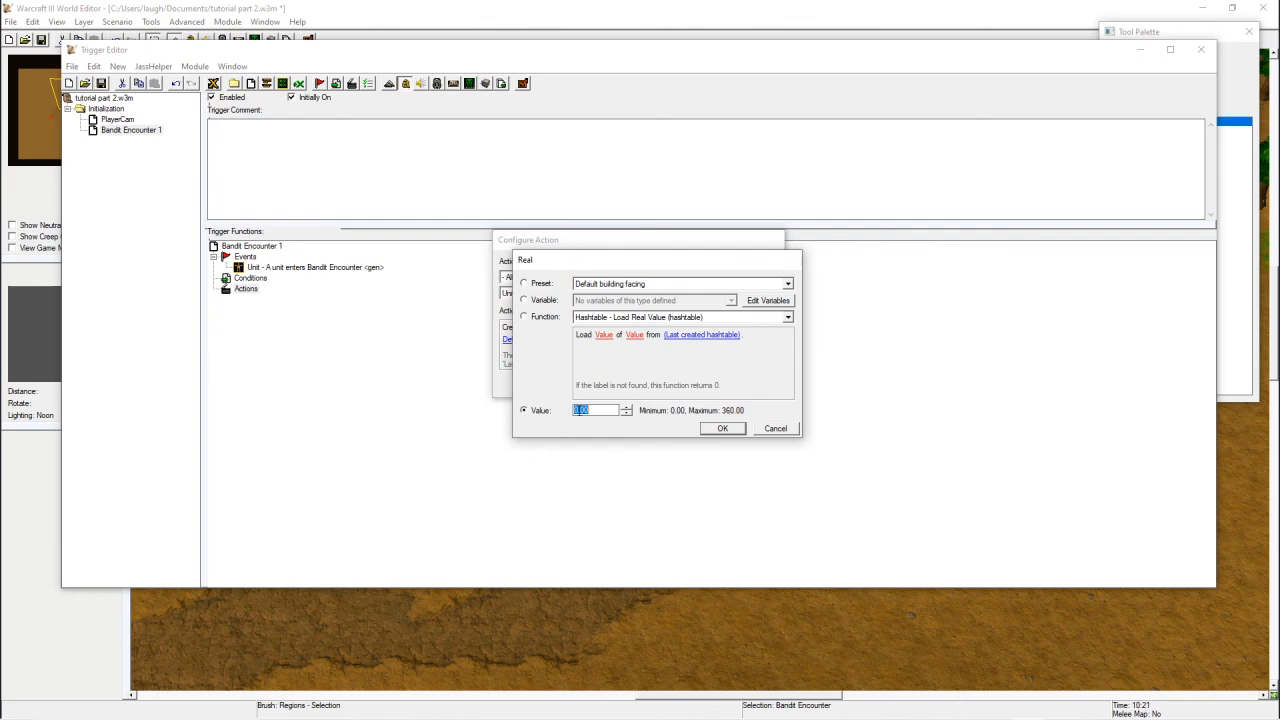
{"action": "left_click", "coordinate": [731, 429]}
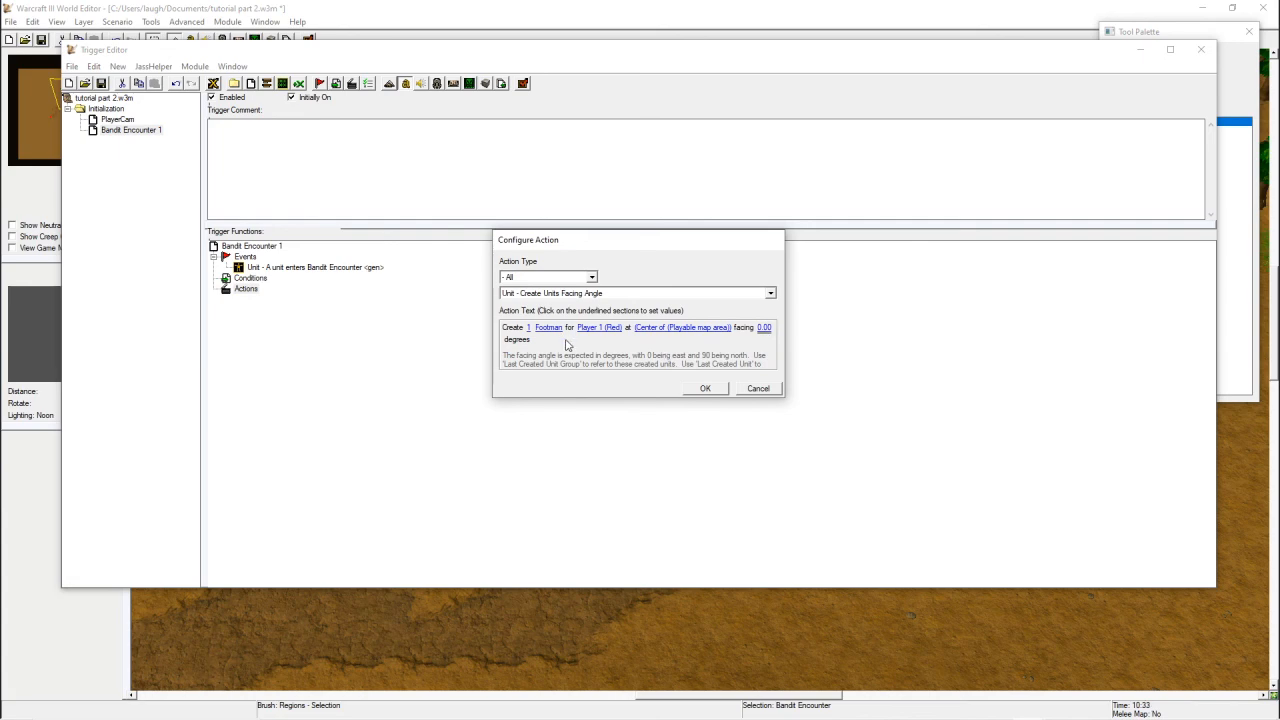
{"action": "left_click", "coordinate": [530, 328]}
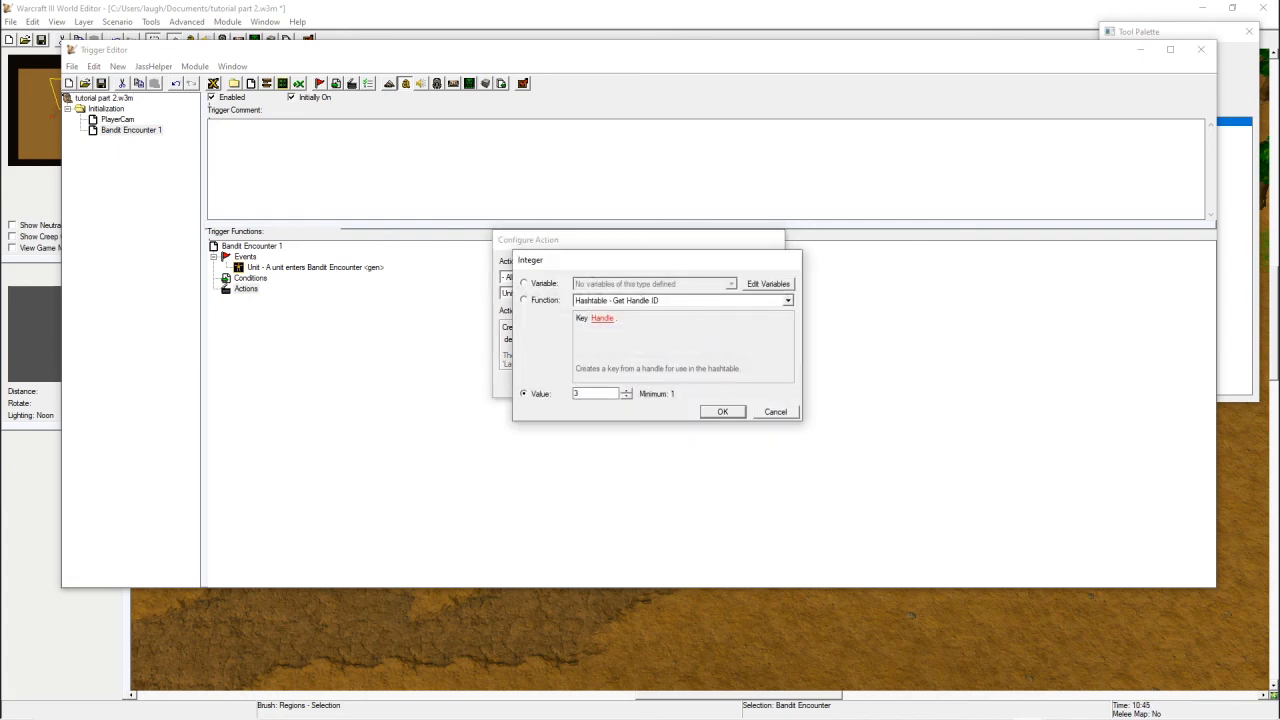
{"action": "left_click", "coordinate": [723, 412]}
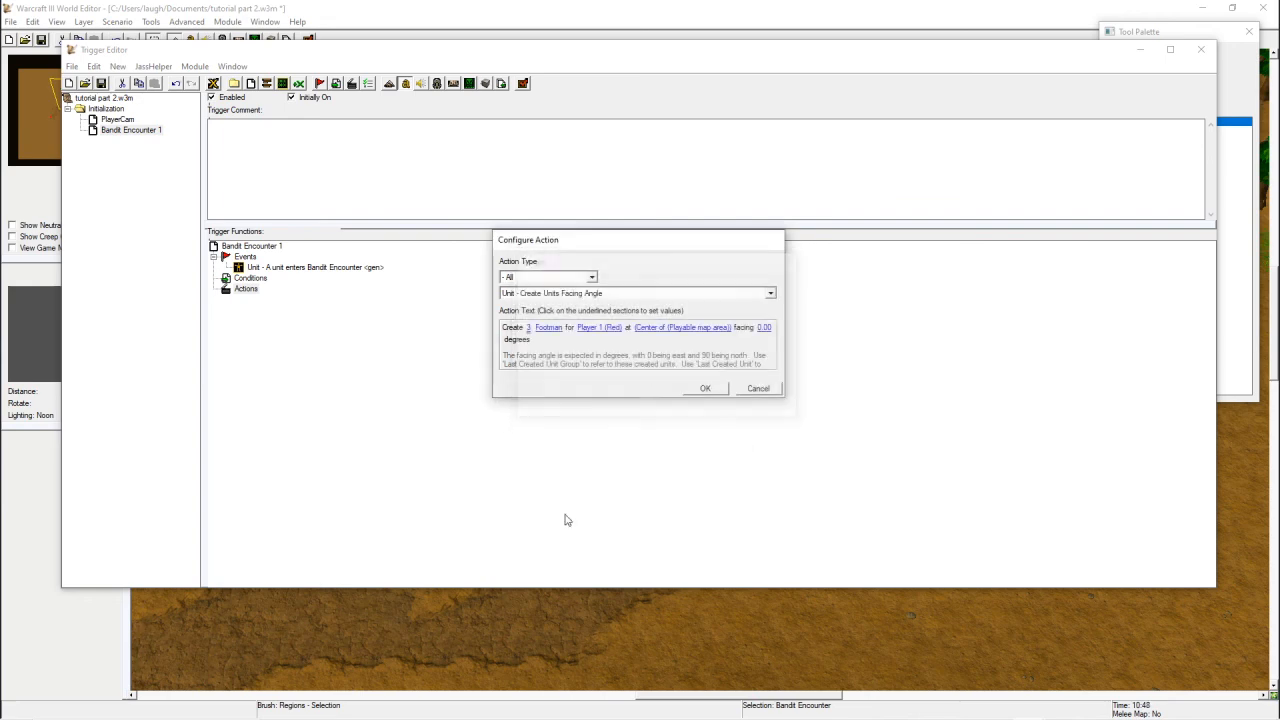
- Set the create-units action's unit type to Bandit from the Neutral melee units of the Cityscape tileset
{"action": "left_click", "coordinate": [549, 330]}
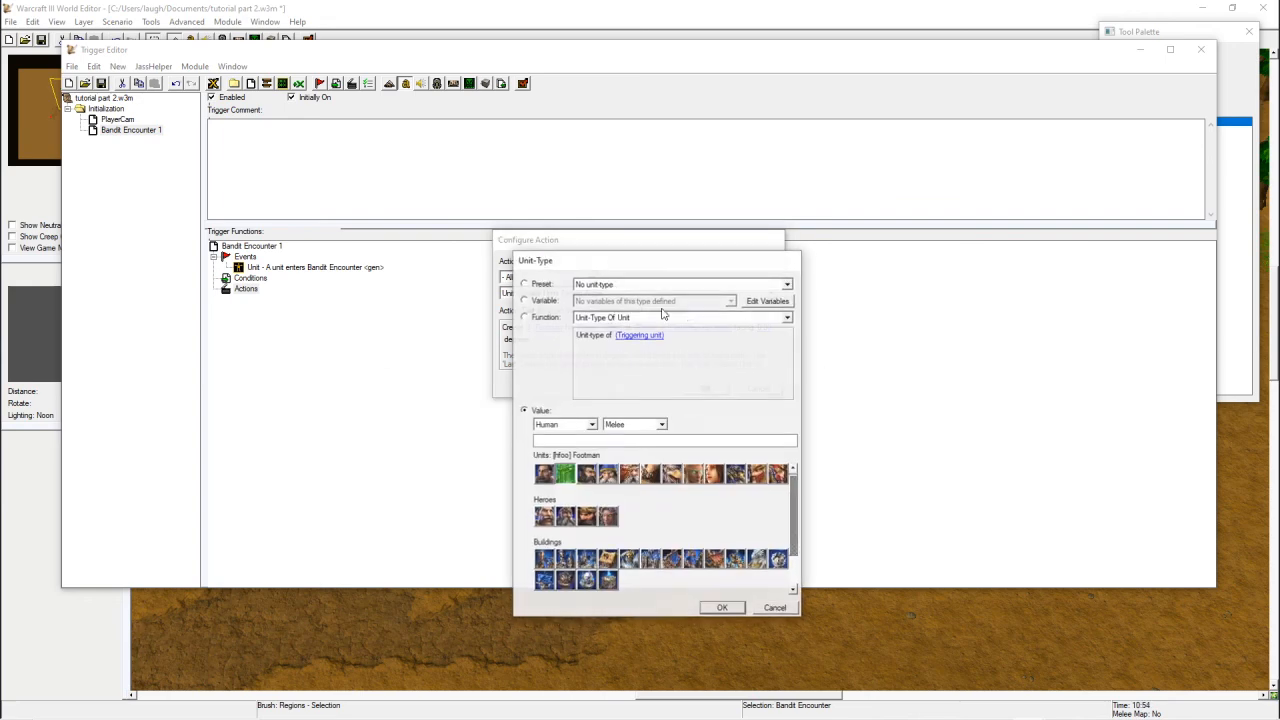
{"action": "left_click", "coordinate": [591, 425]}
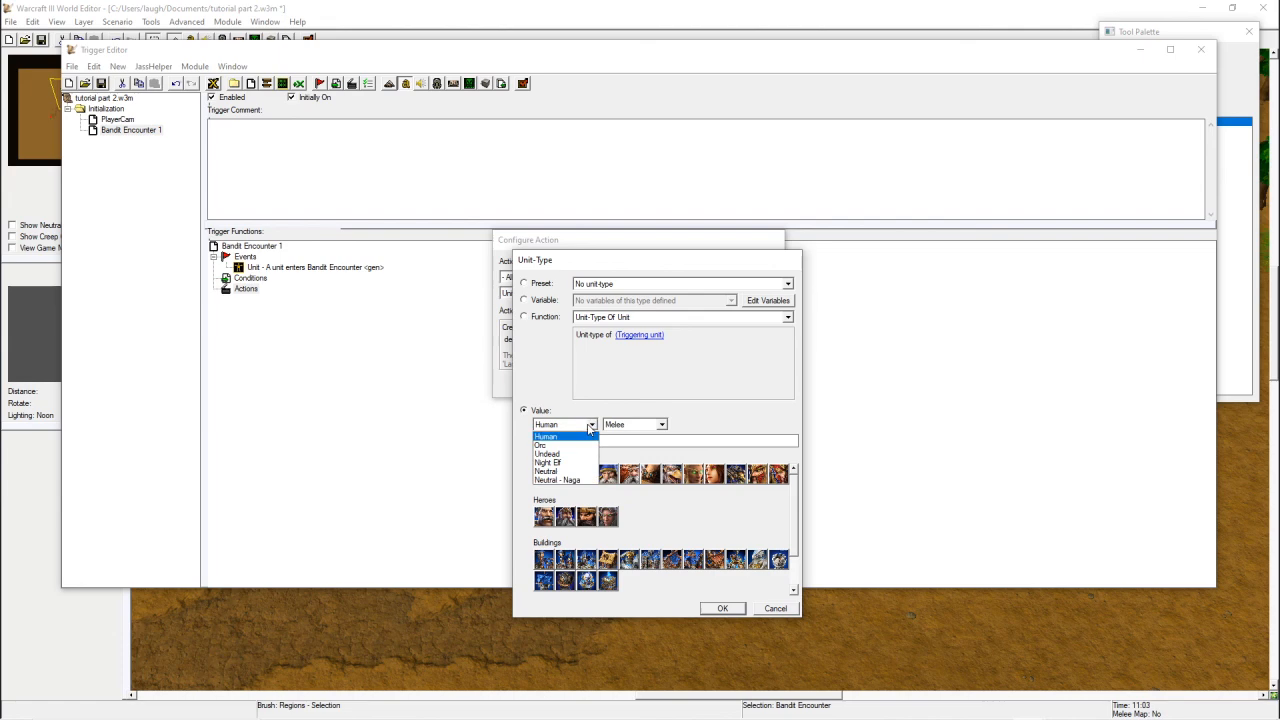
{"action": "left_click", "coordinate": [558, 471]}
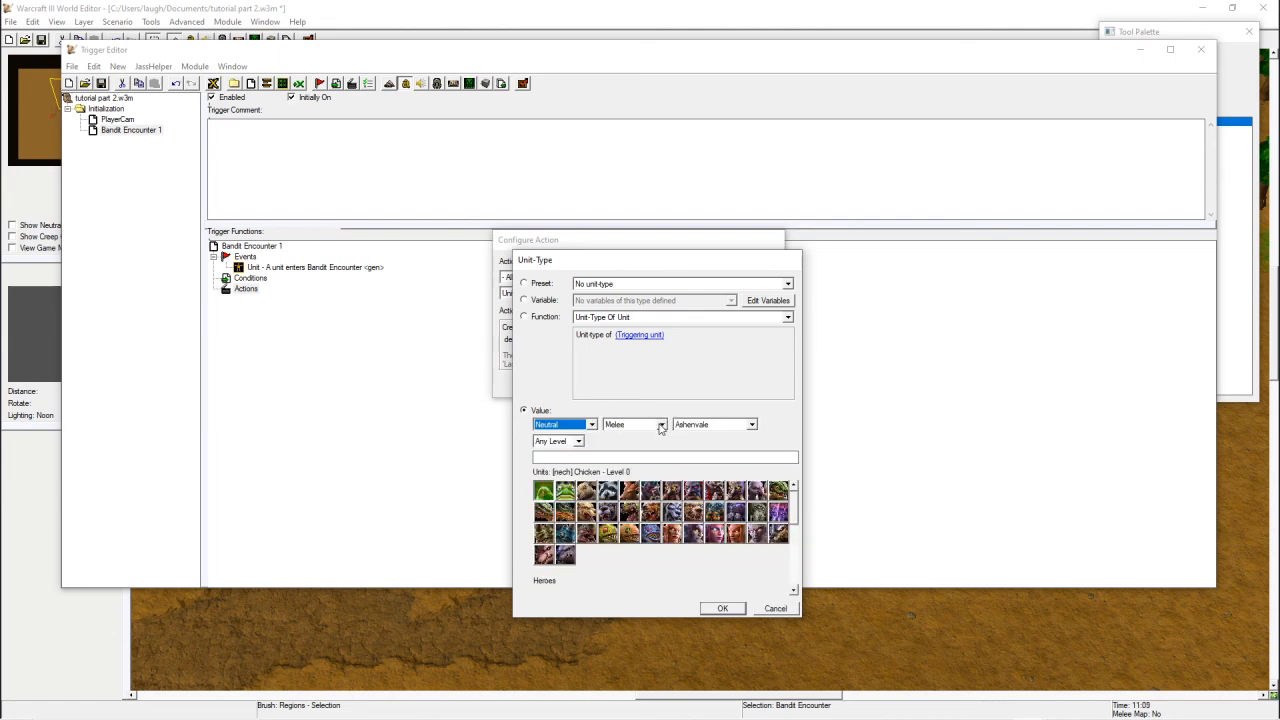
{"action": "left_click", "coordinate": [751, 424]}
{"action": "left_click", "coordinate": [698, 469]}
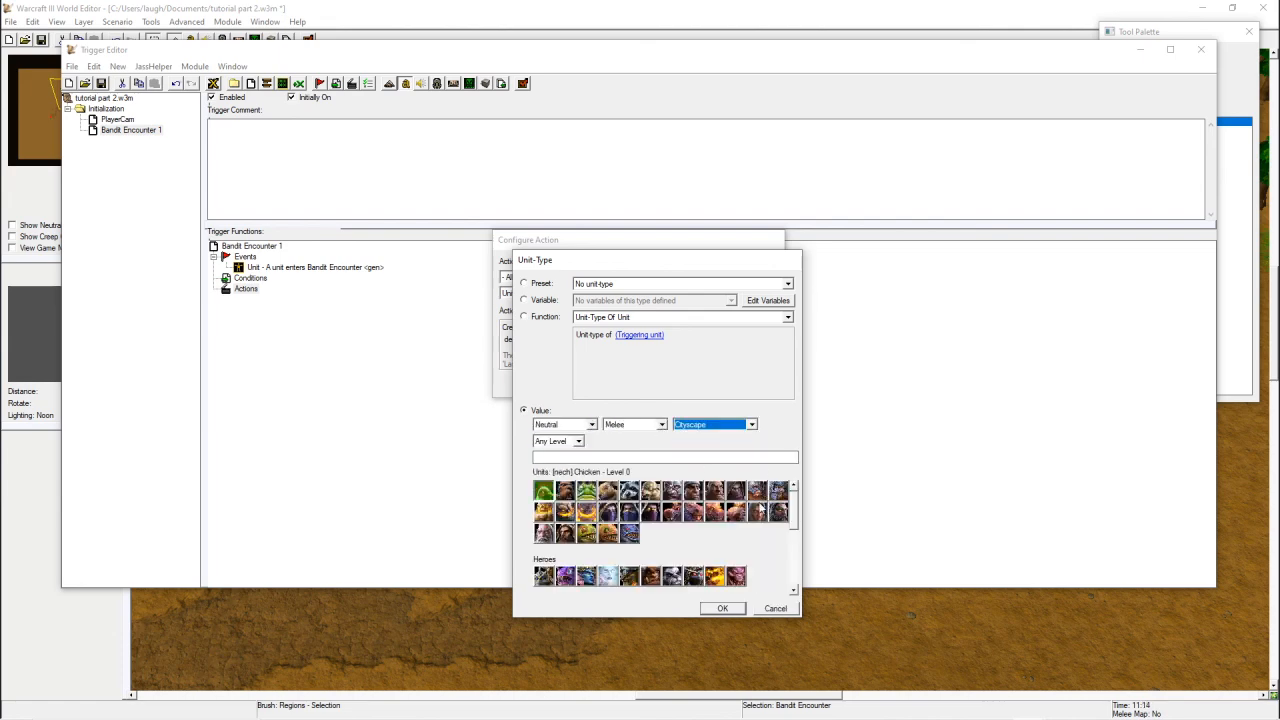
{"action": "left_click", "coordinate": [676, 493]}
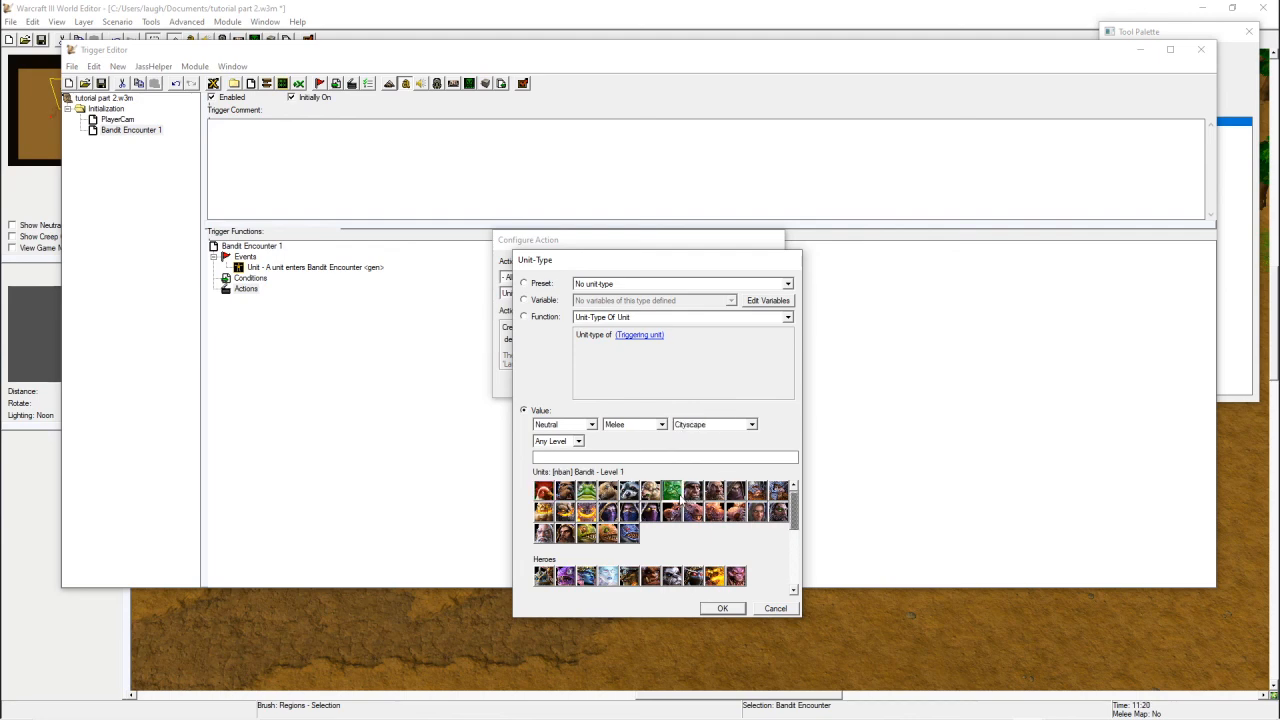
{"action": "left_click", "coordinate": [723, 609]}
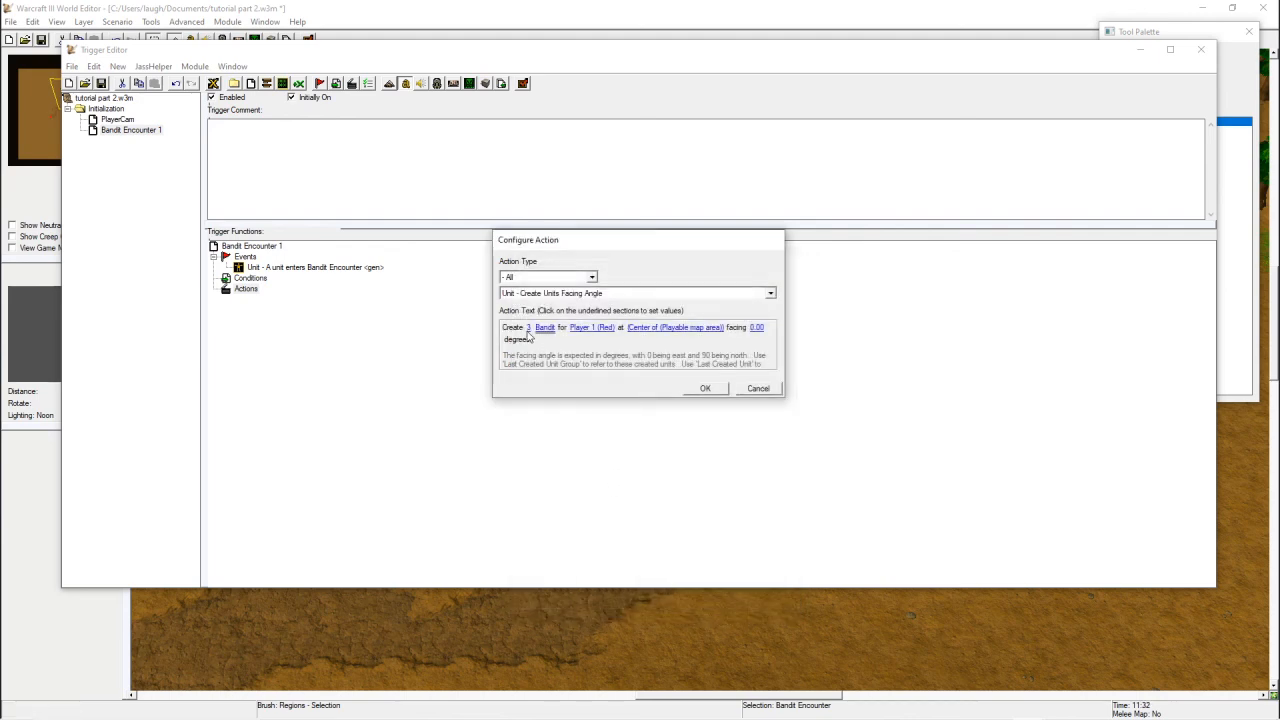
- Set the owner of the created bandits to the preset Neutral Hostile
{"action": "left_click", "coordinate": [590, 331]}
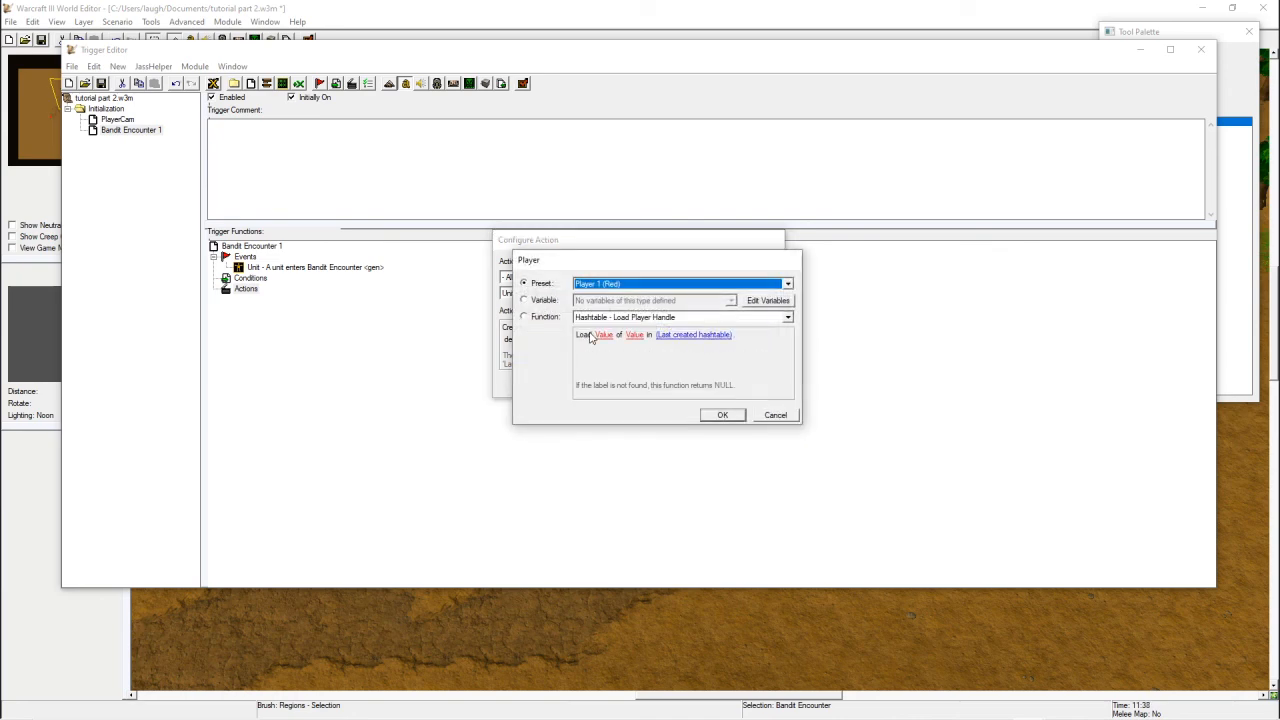
{"action": "left_click", "coordinate": [671, 285]}
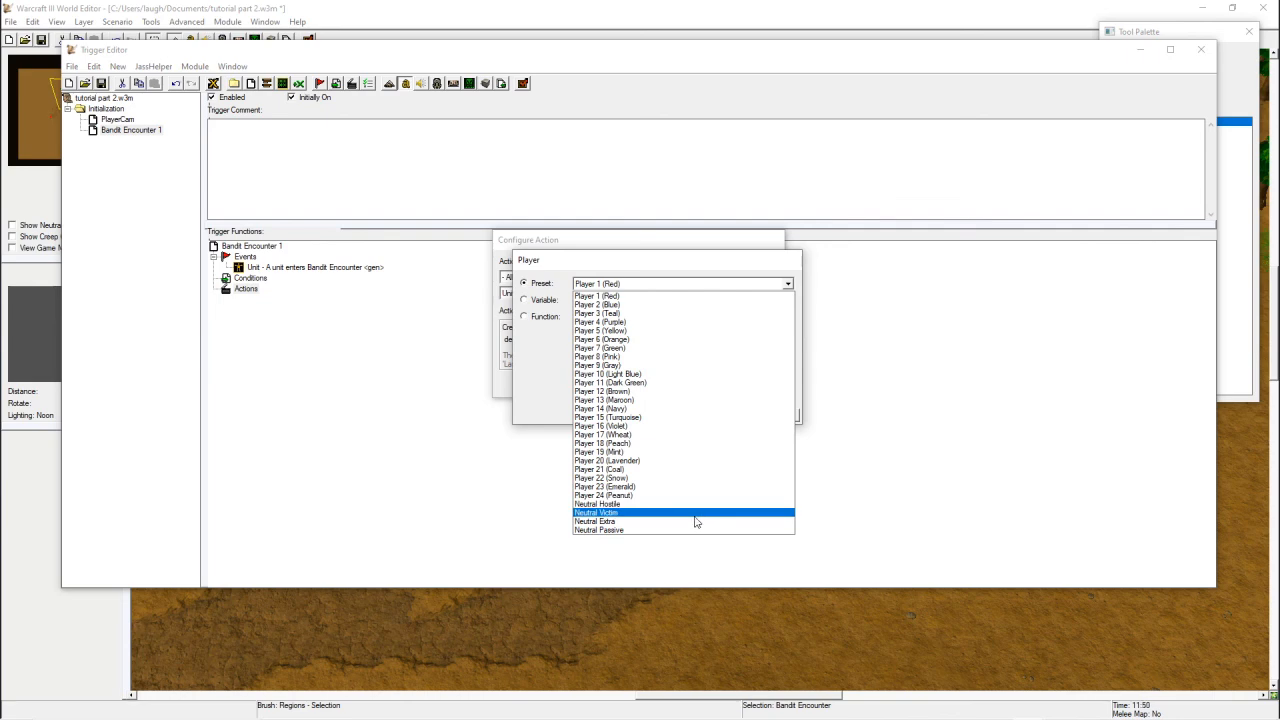
{"action": "left_click", "coordinate": [591, 506]}
{"action": "left_click", "coordinate": [726, 420]}
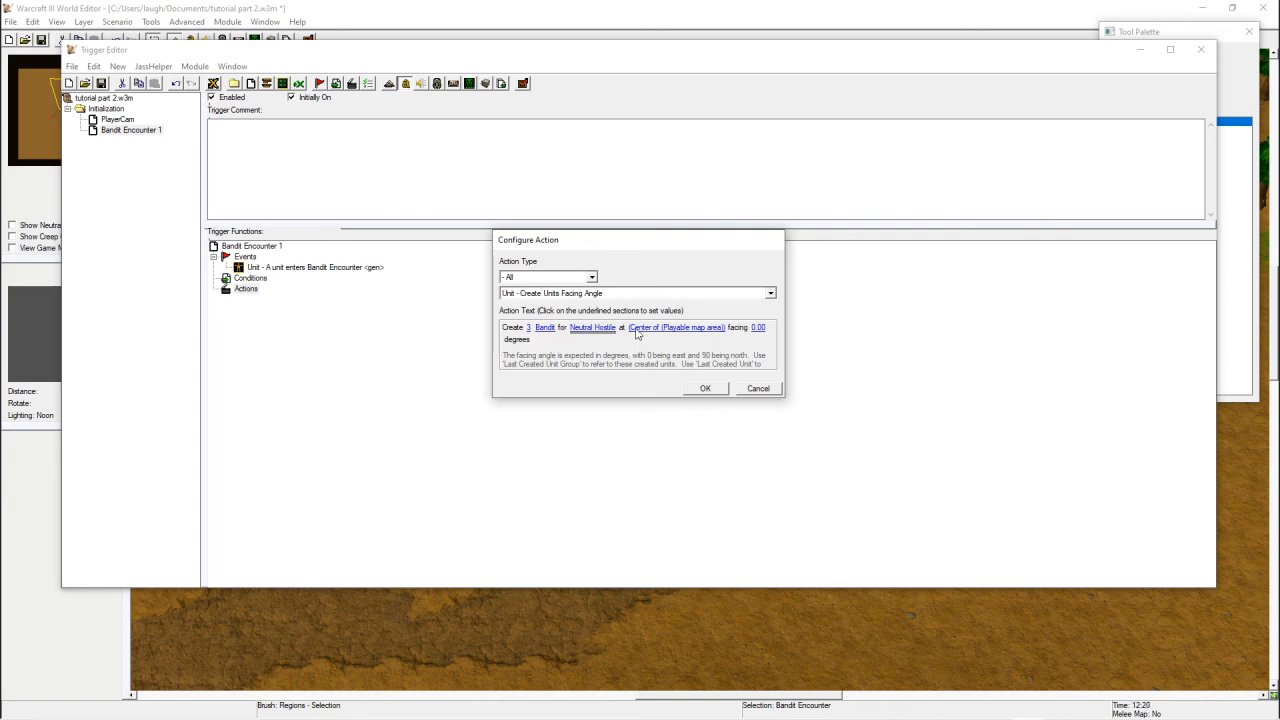
- Set the bandits' creation point to the center of the region variable Bandit Encounter <gen>
{"action": "left_click", "coordinate": [678, 336]}
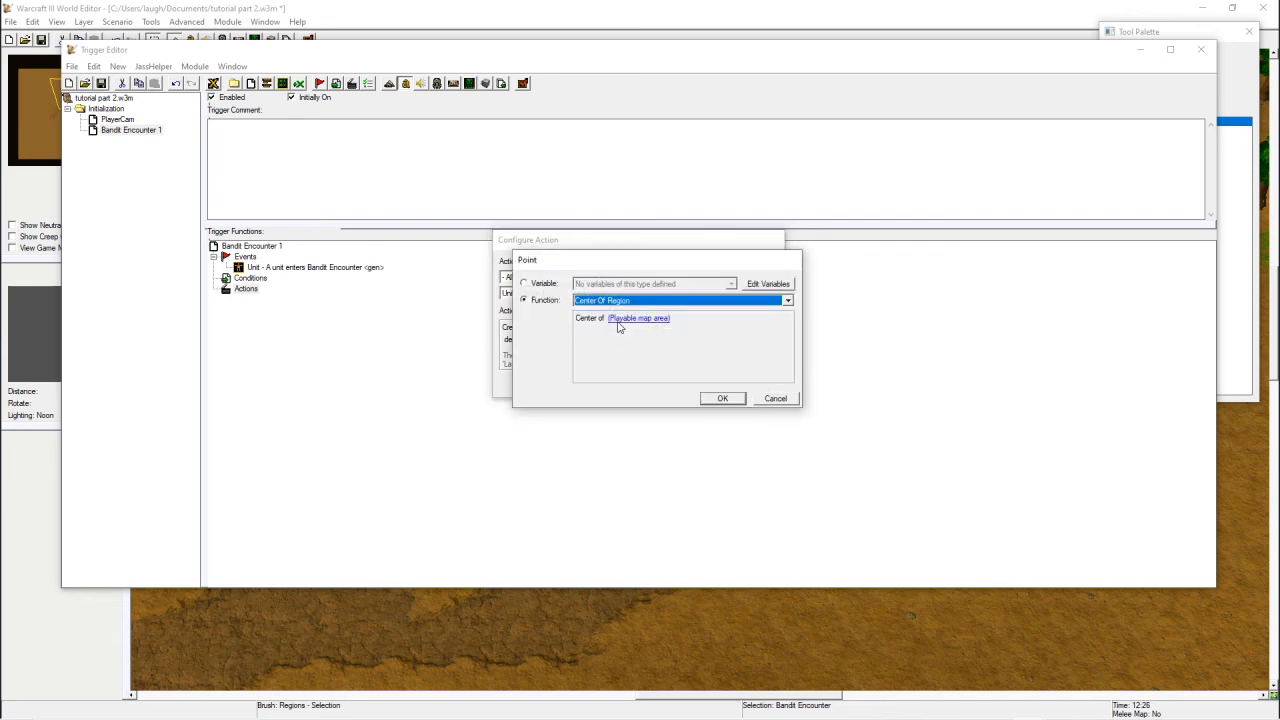
{"action": "left_click", "coordinate": [620, 322]}
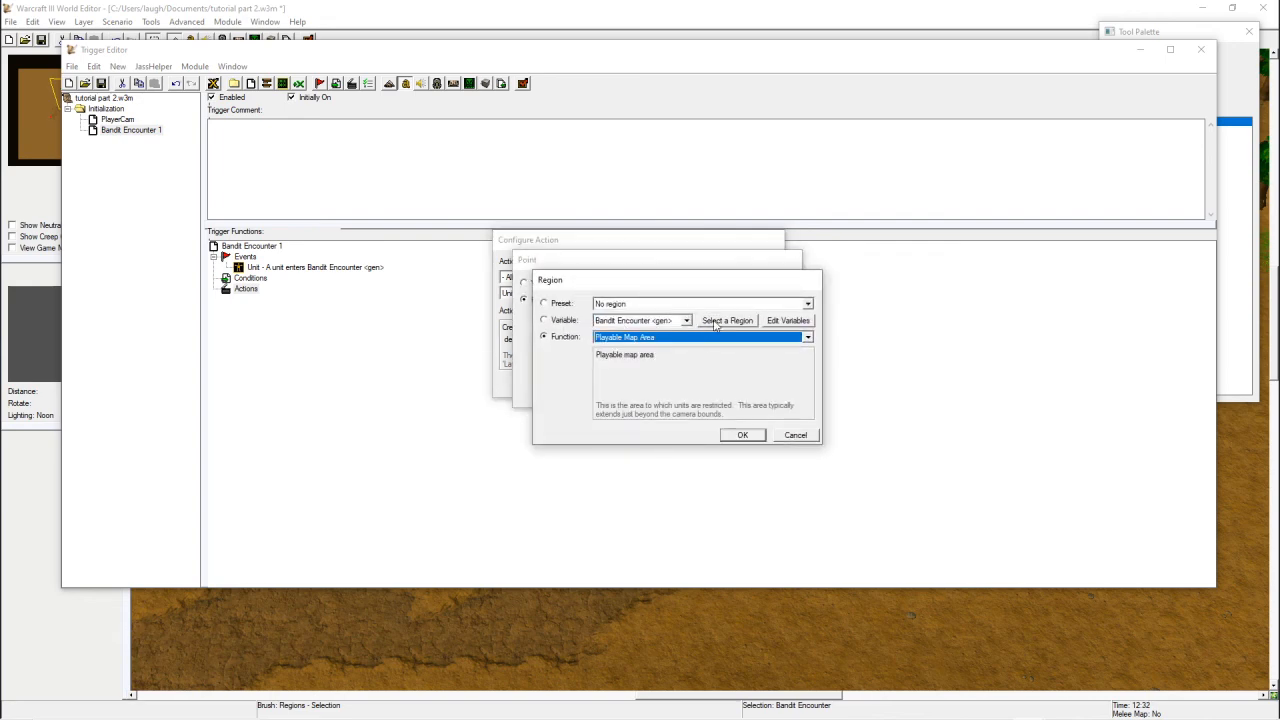
{"action": "left_click", "coordinate": [715, 322]}
{"action": "left_click", "coordinate": [706, 310]}
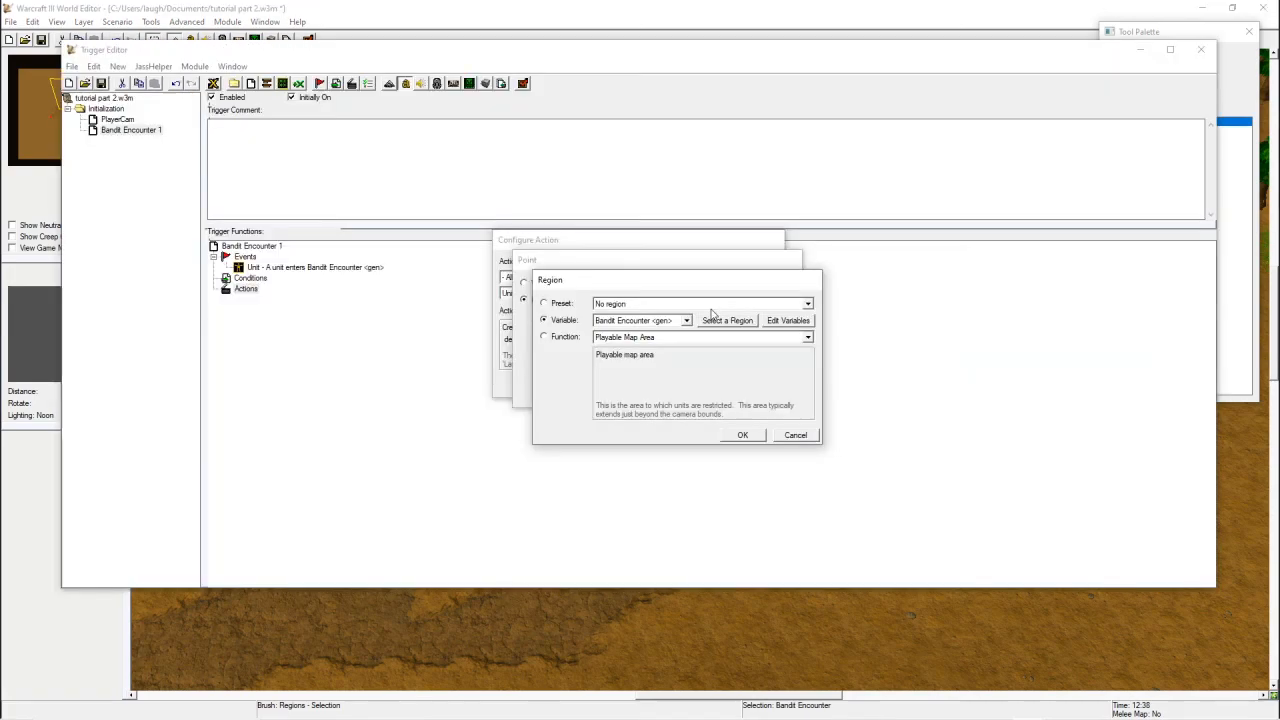
{"action": "left_click", "coordinate": [753, 436]}
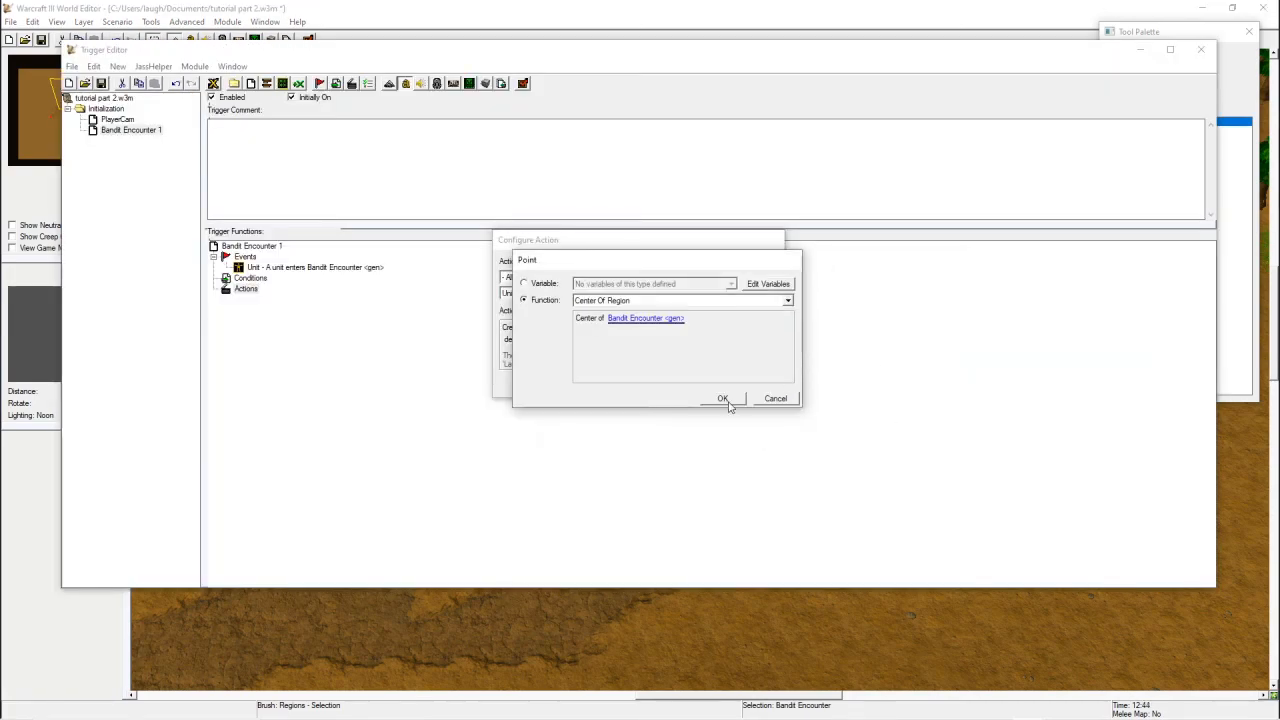
{"action": "left_click", "coordinate": [725, 400]}
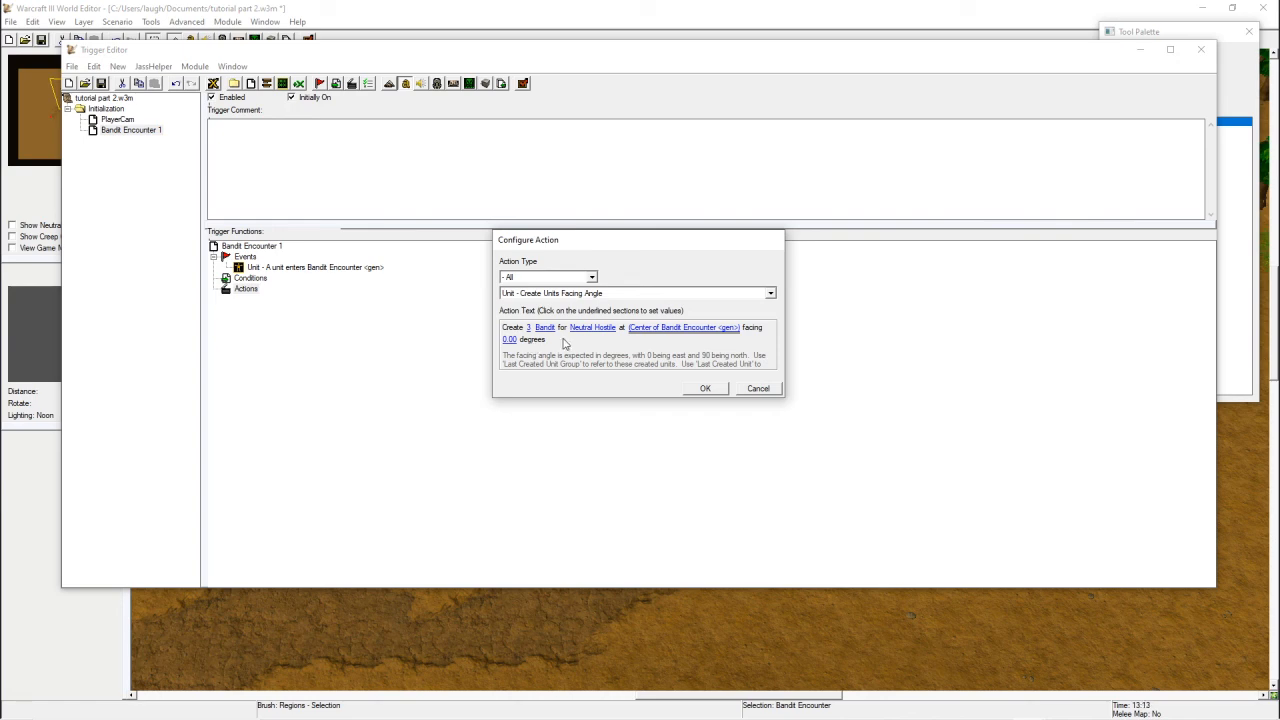
- Check the facing angle setting without changing it, and add the create-units action to the Bandit Encounter 1 trigger
{"action": "left_click", "coordinate": [509, 339]}
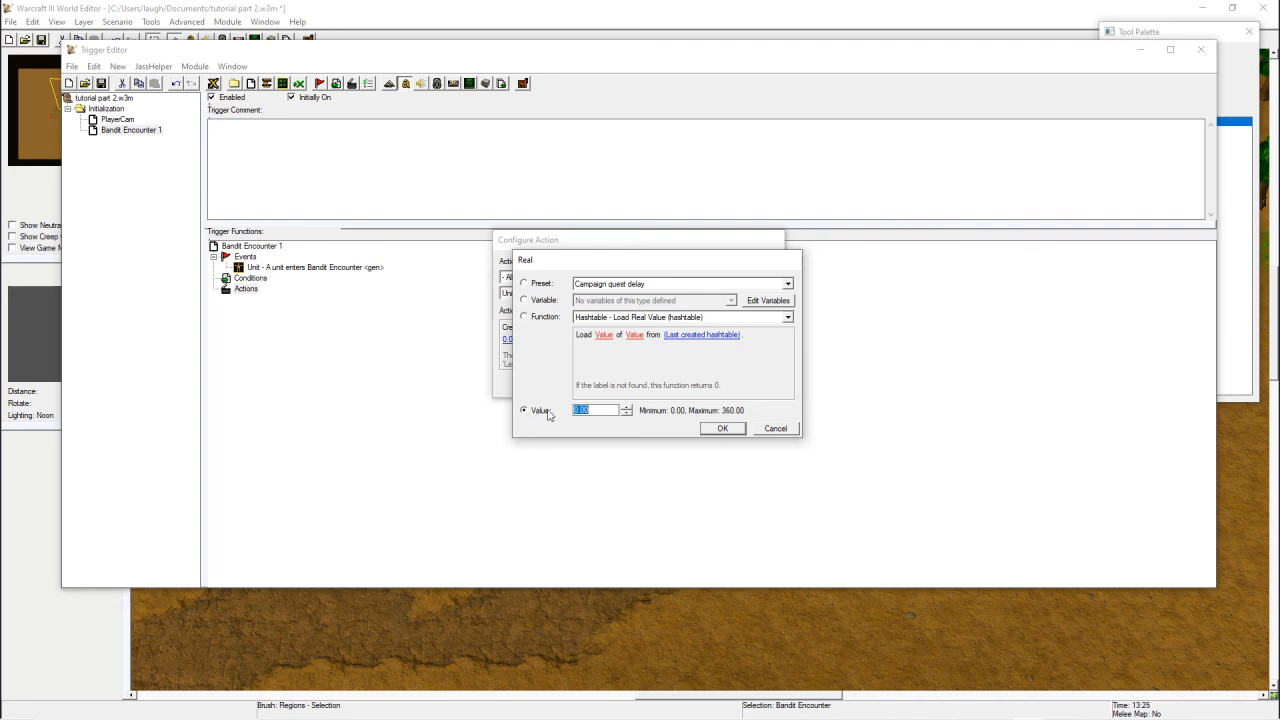
{"action": "left_click", "coordinate": [790, 429]}
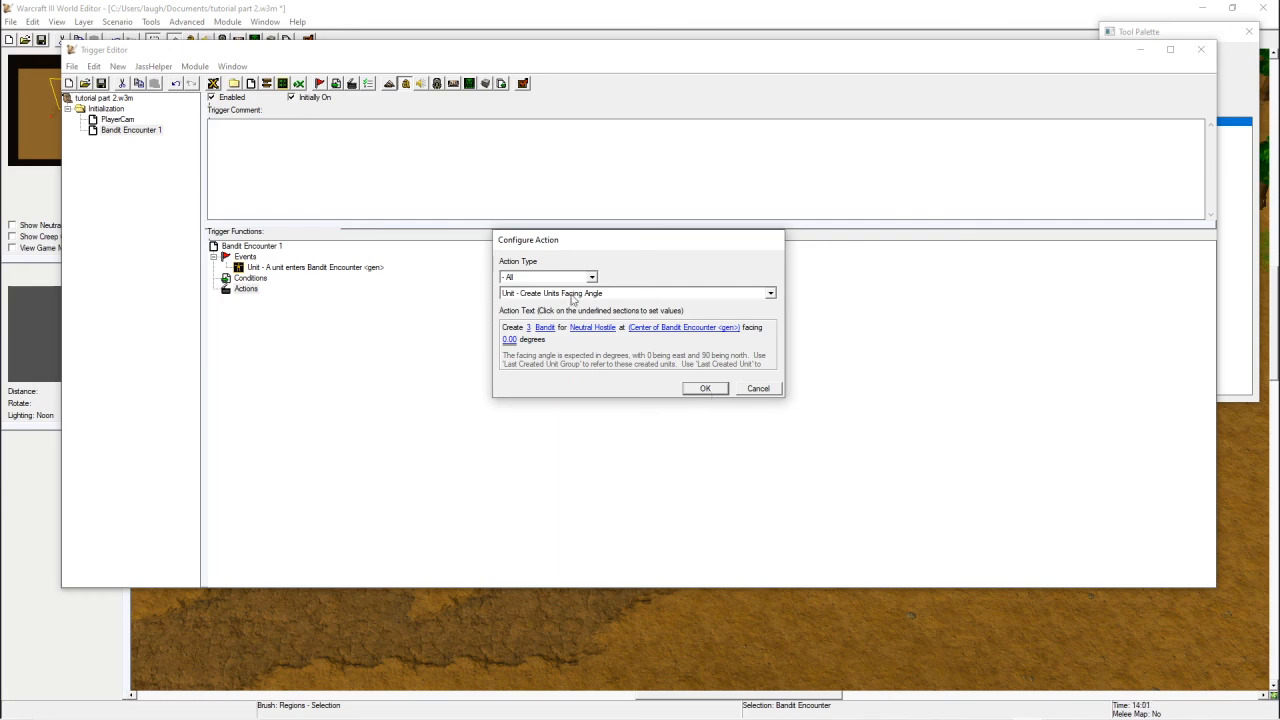
{"action": "left_click", "coordinate": [724, 391]}
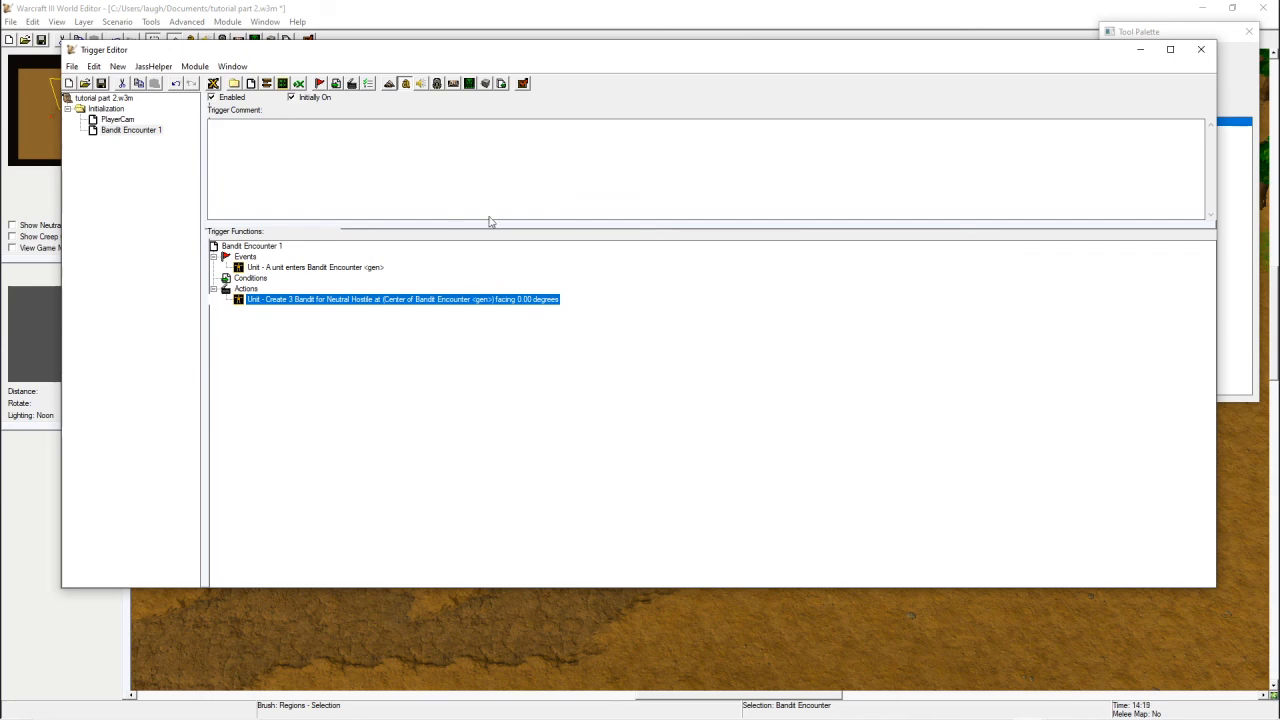
- Check the region on the map, and add a "Trigger - Turn Off" action for (This trigger) below the create-units action
{"action": "left_click", "coordinate": [705, 18]}
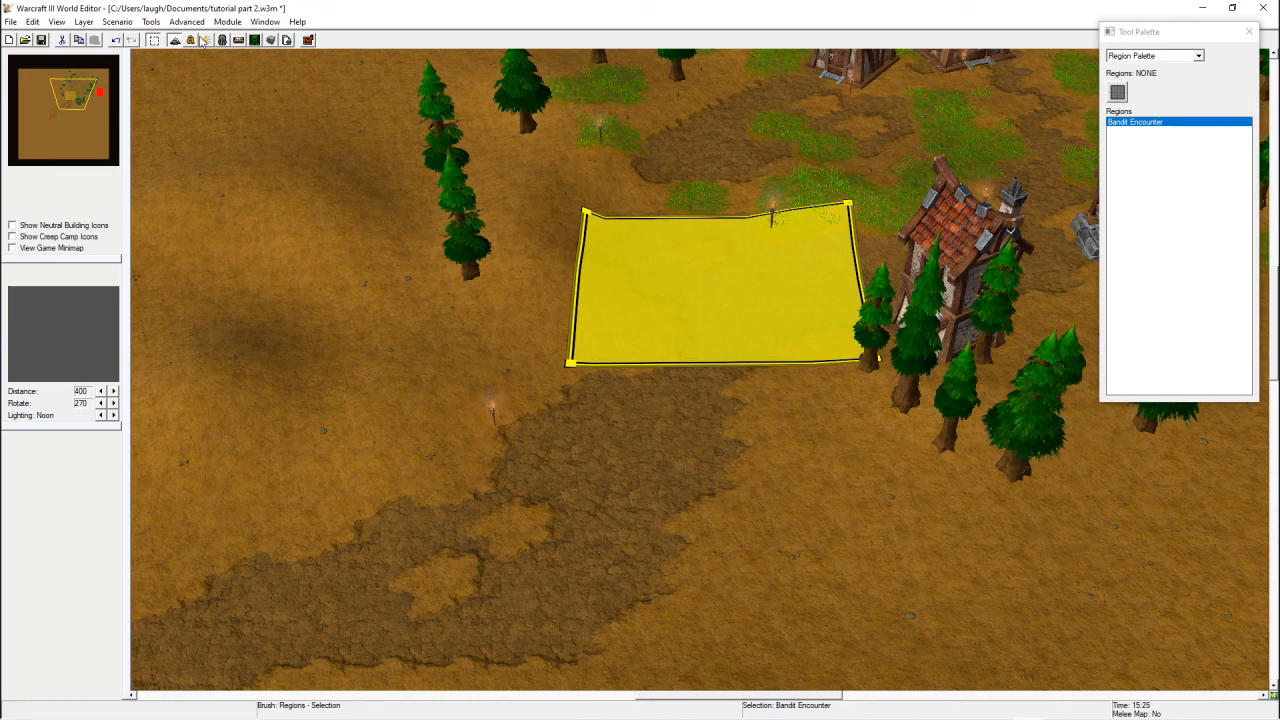
{"action": "left_click", "coordinate": [191, 40]}
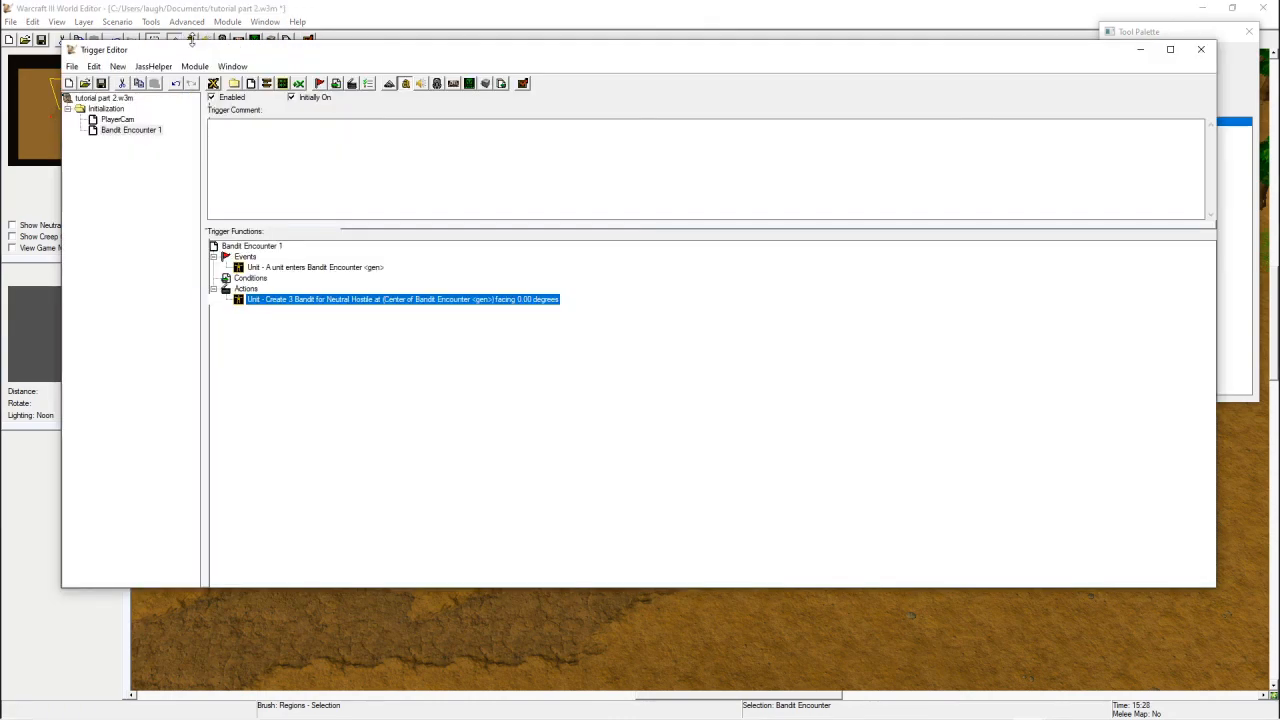
{"action": "right_click", "coordinate": [309, 302]}
{"action": "left_click", "coordinate": [394, 431]}
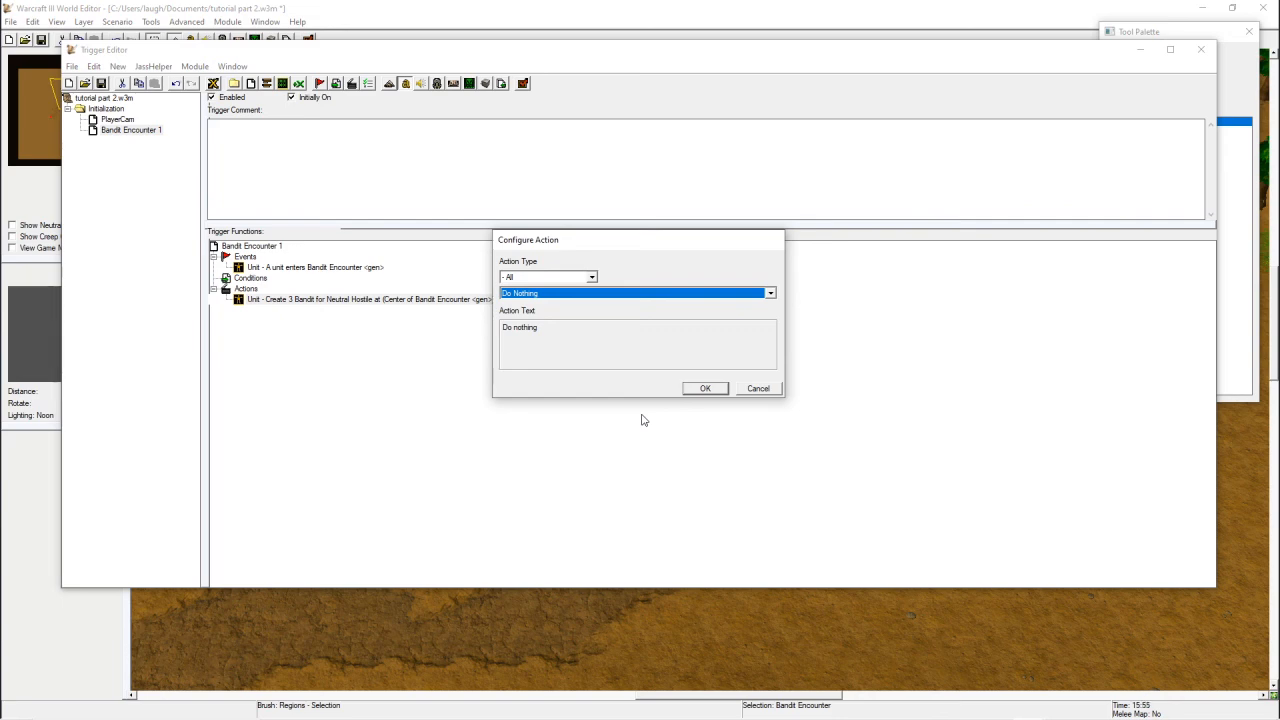
{"action": "key", "text": "t"}
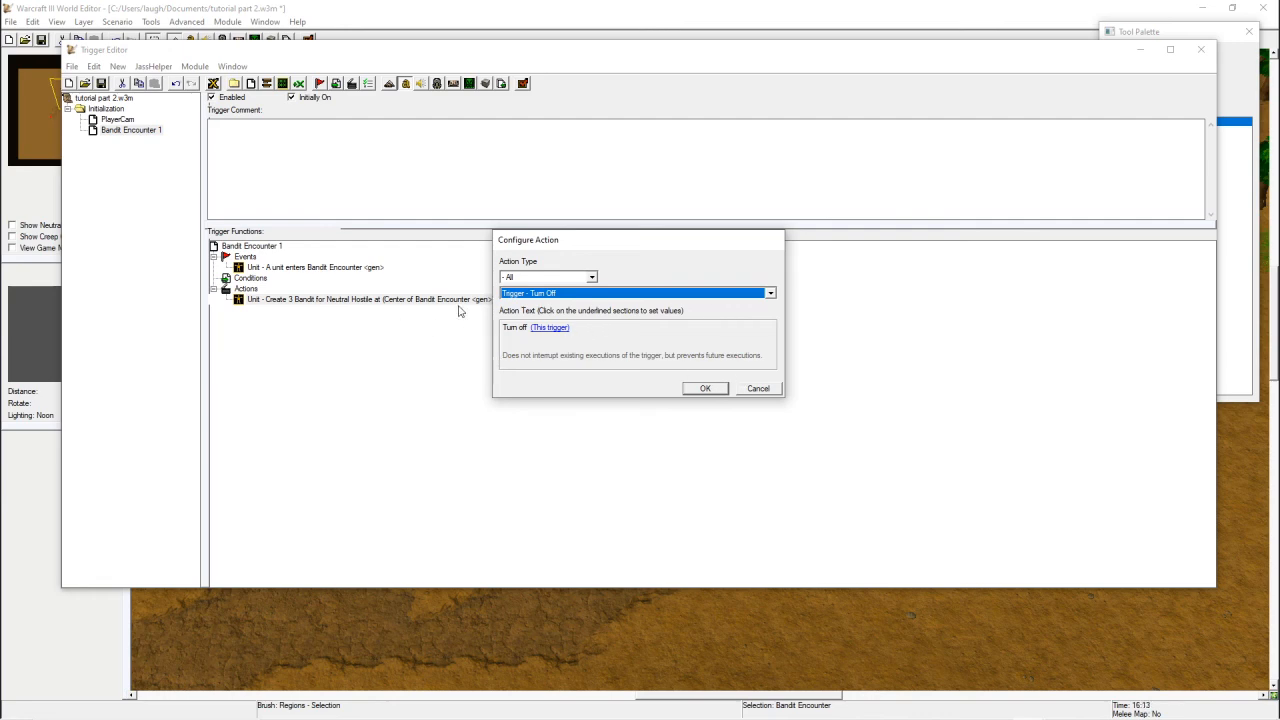
{"action": "left_click", "coordinate": [705, 388]}
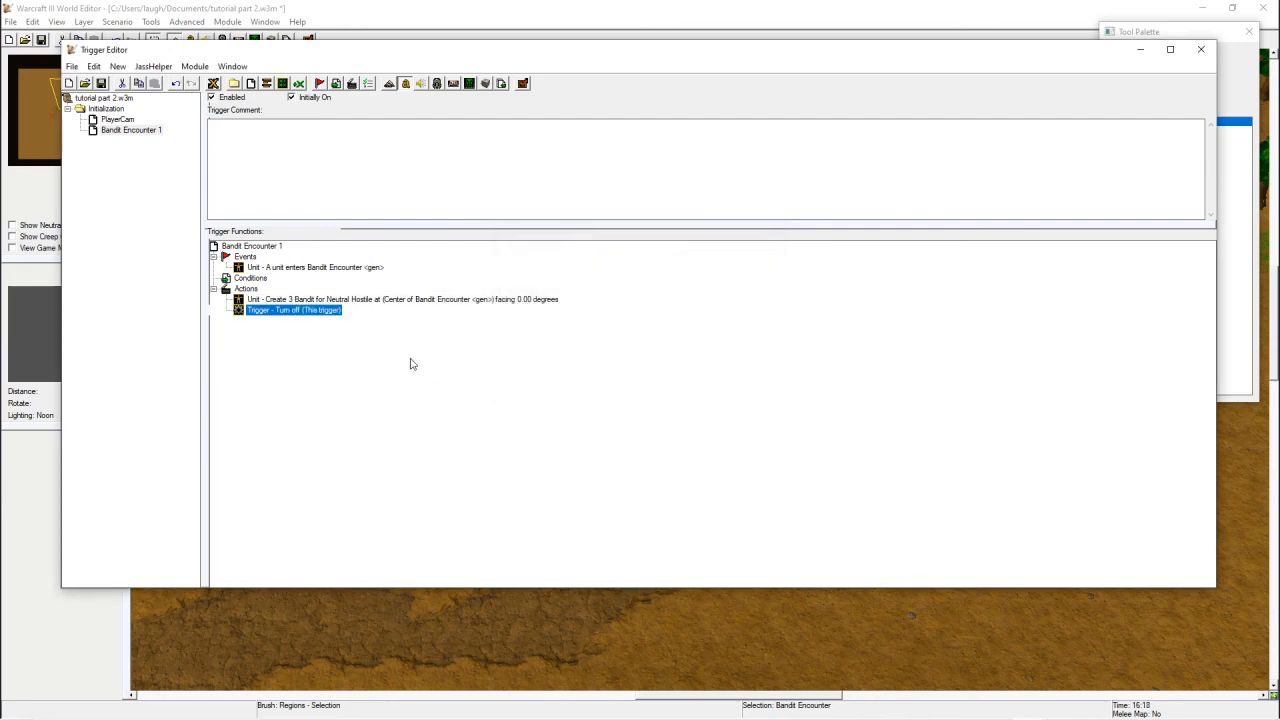
- Review the event and actions of the Bandit Encounter 1 trigger, and look at the PlayerCam trigger for comparison
{"action": "left_click", "coordinate": [273, 267]}
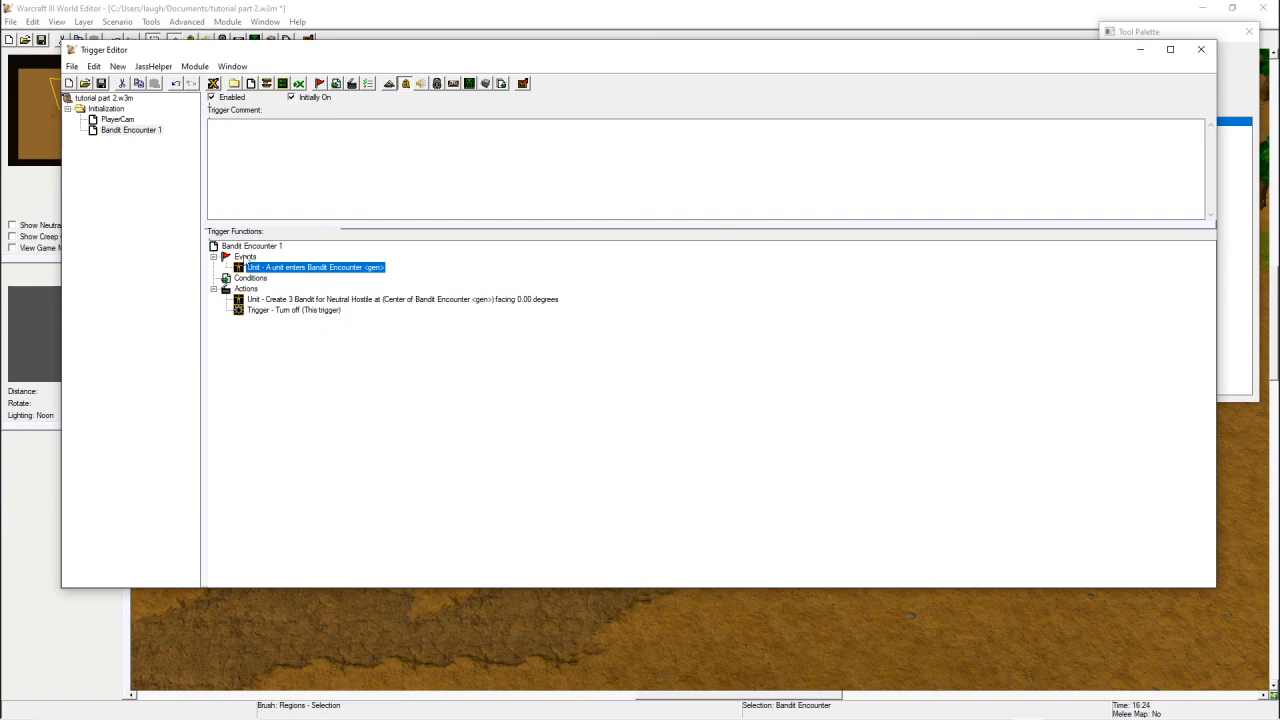
{"action": "left_click", "coordinate": [305, 300]}
{"action": "left_click", "coordinate": [314, 311]}
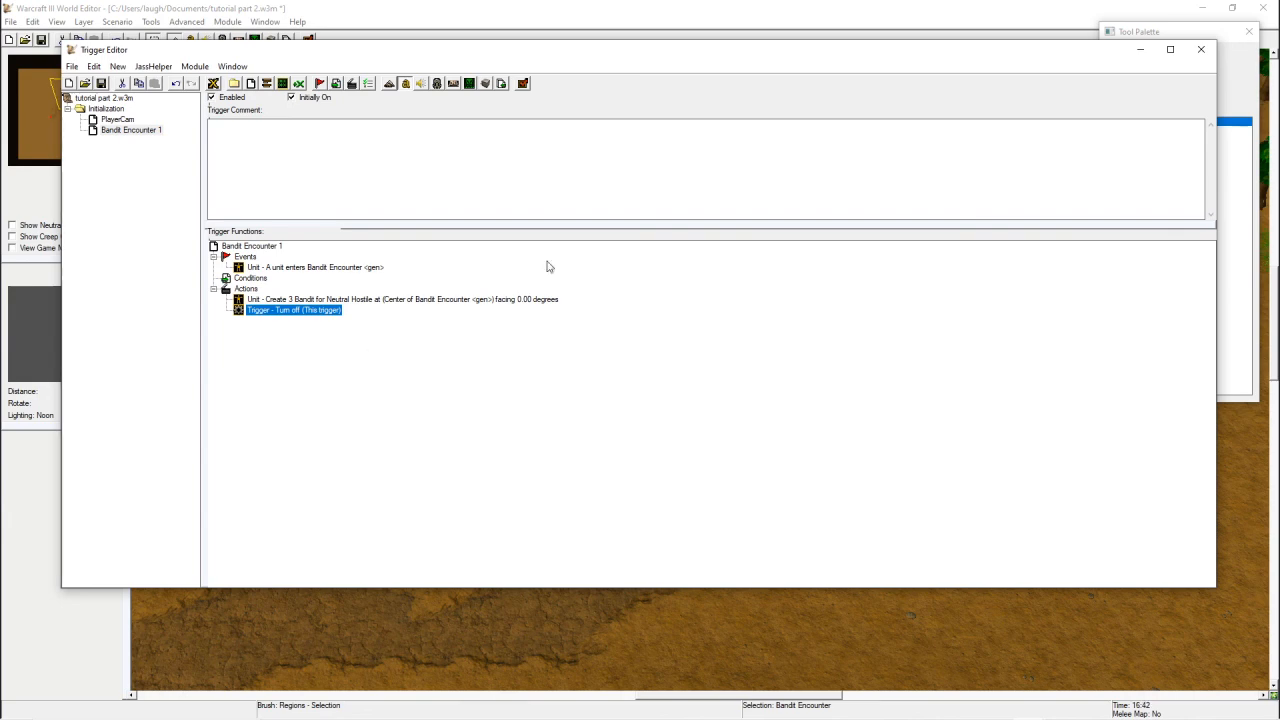
{"action": "left_click", "coordinate": [115, 120]}
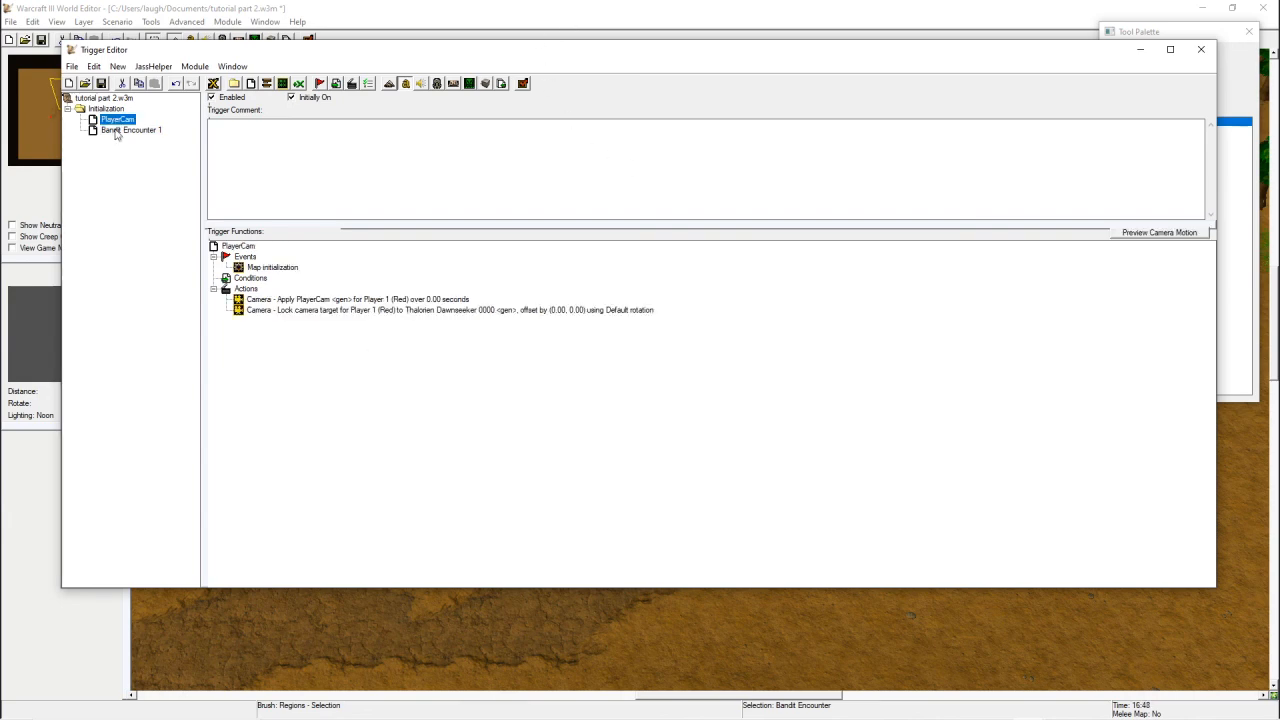
{"action": "left_click", "coordinate": [118, 131]}
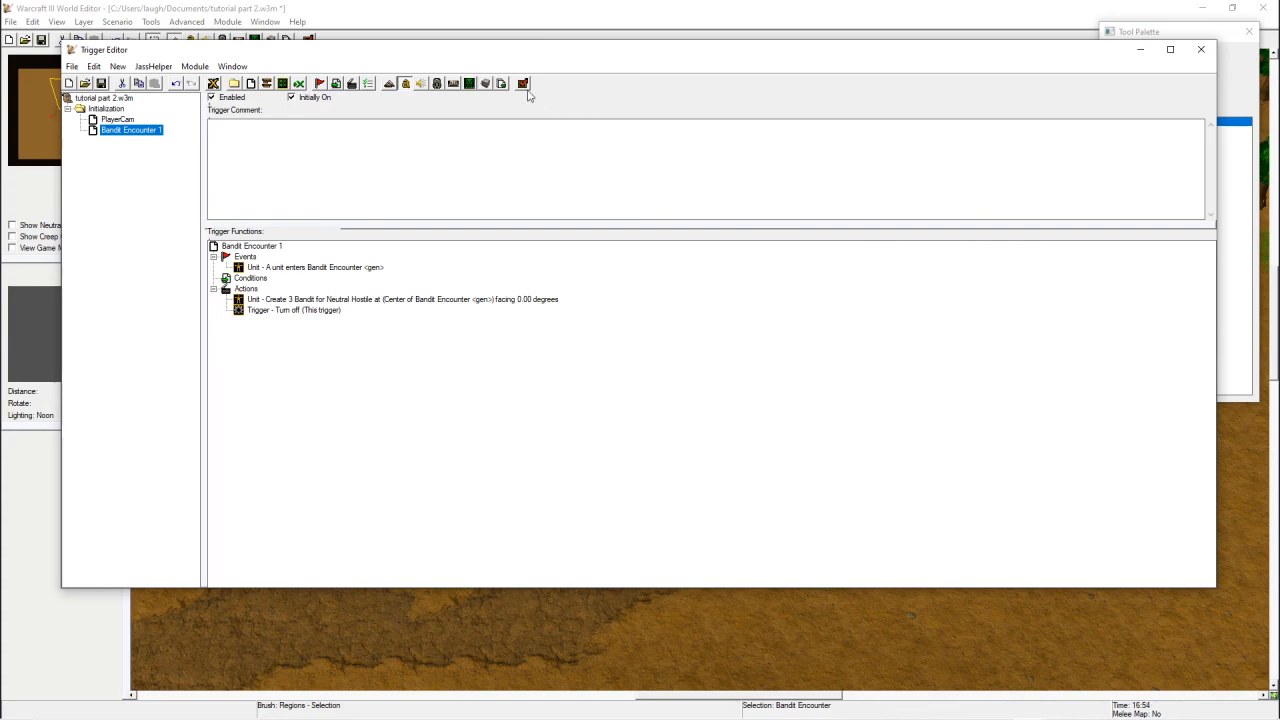
- Return to the map and select the Thalorien Dawnseeker hero with the Unit Palette active
{"action": "left_click", "coordinate": [600, 5]}
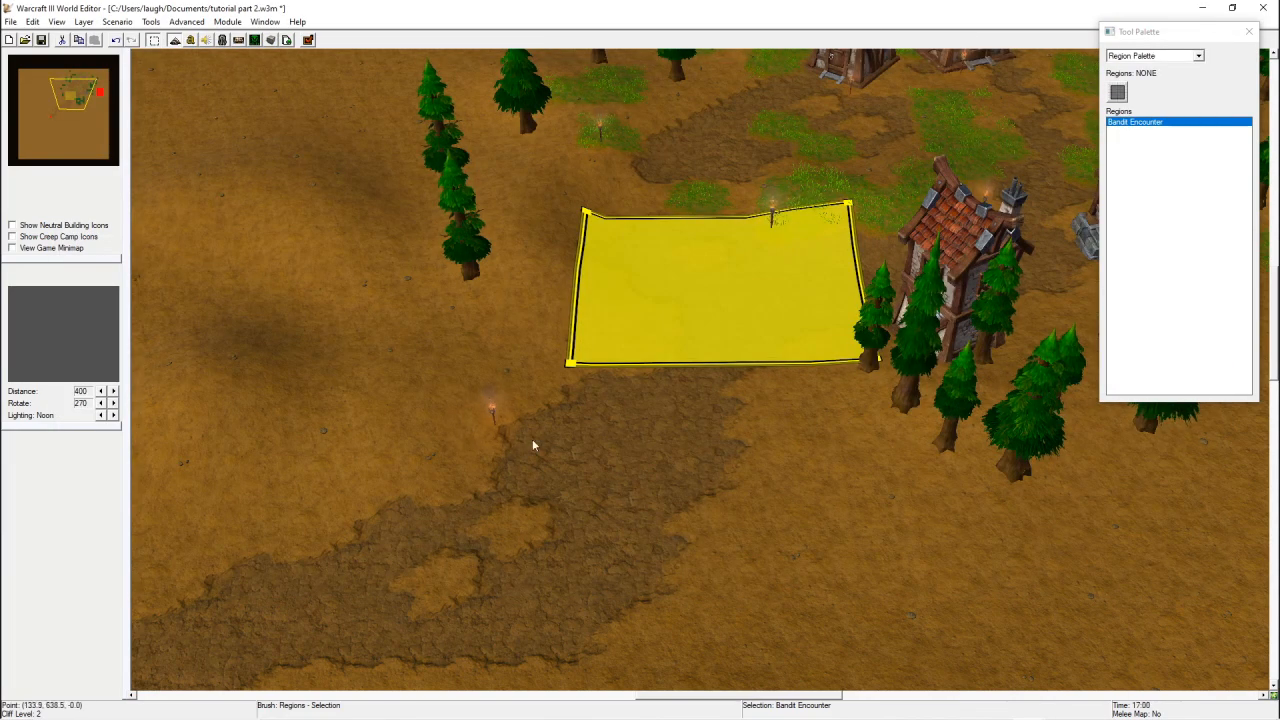
{"action": "right_click_drag", "start_coordinate": [532, 439], "coordinate": [835, 106]}
{"action": "right_click_drag", "start_coordinate": [526, 531], "coordinate": [569, 554]}
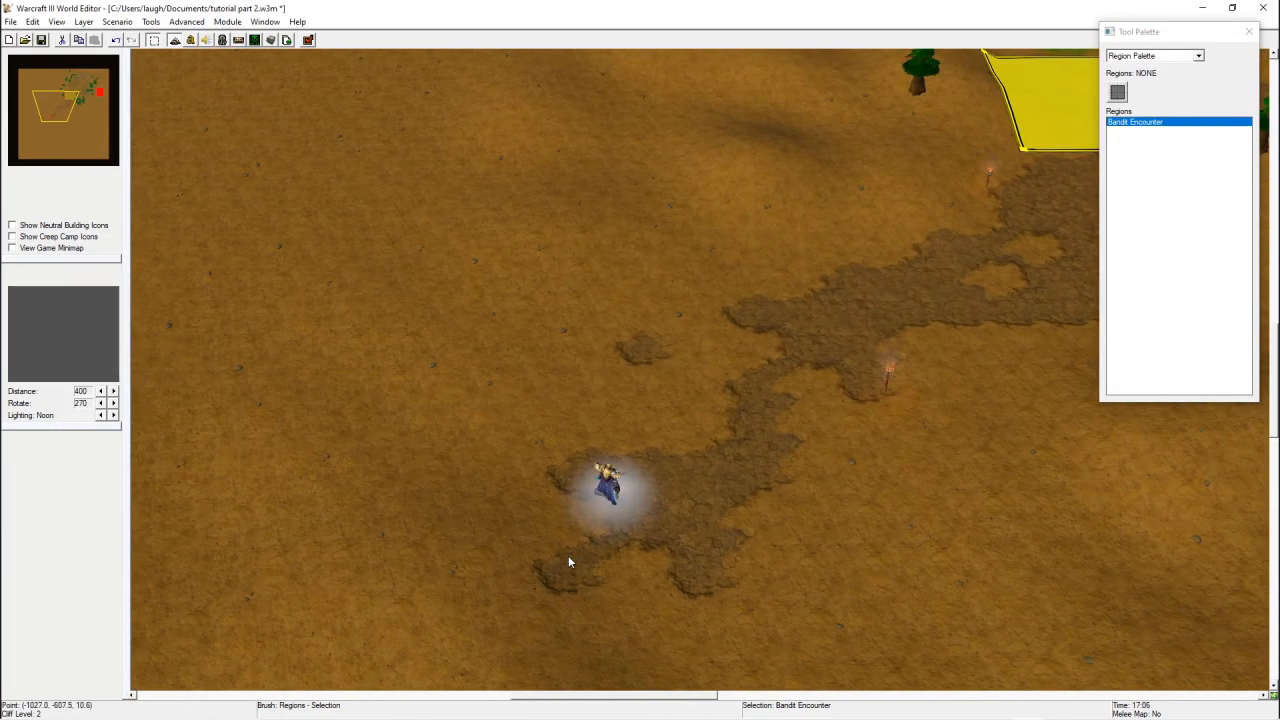
{"action": "key", "text": "u"}
{"action": "left_click", "coordinate": [613, 485]}
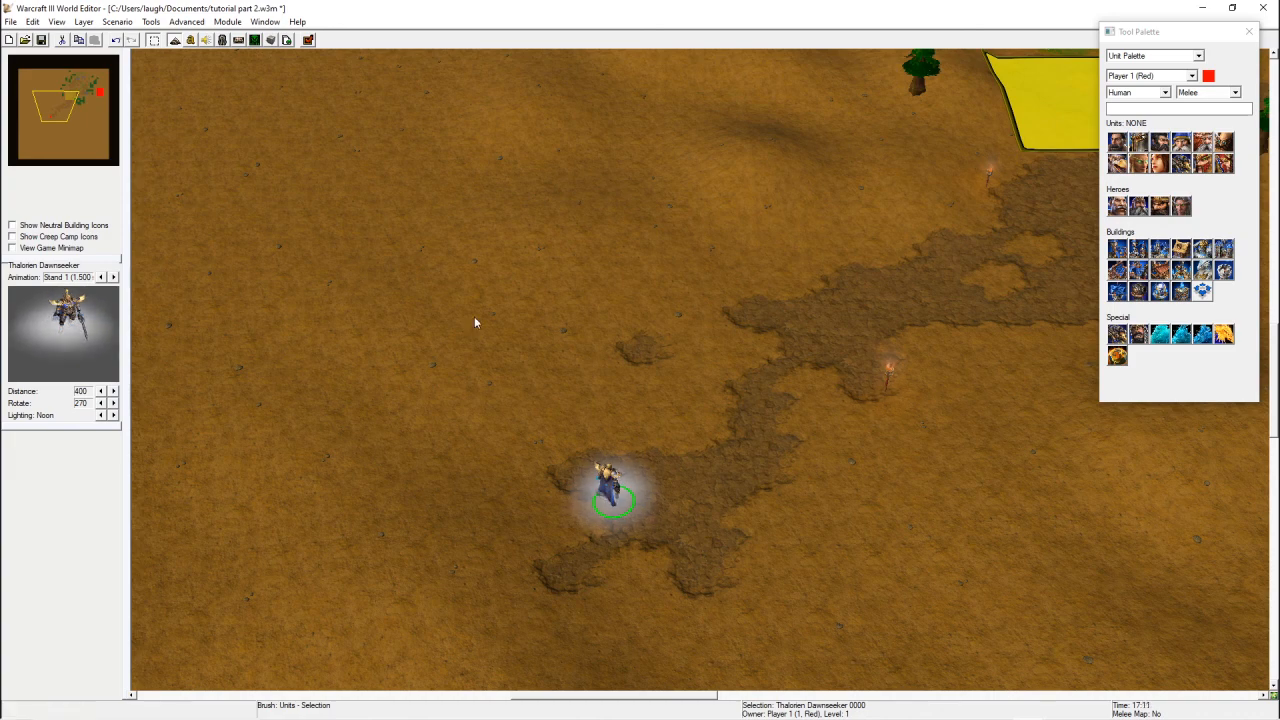
- Open the data of the hero unit Thalorien Dawnseeker in the Object Editor
{"action": "left_click", "coordinate": [222, 40]}
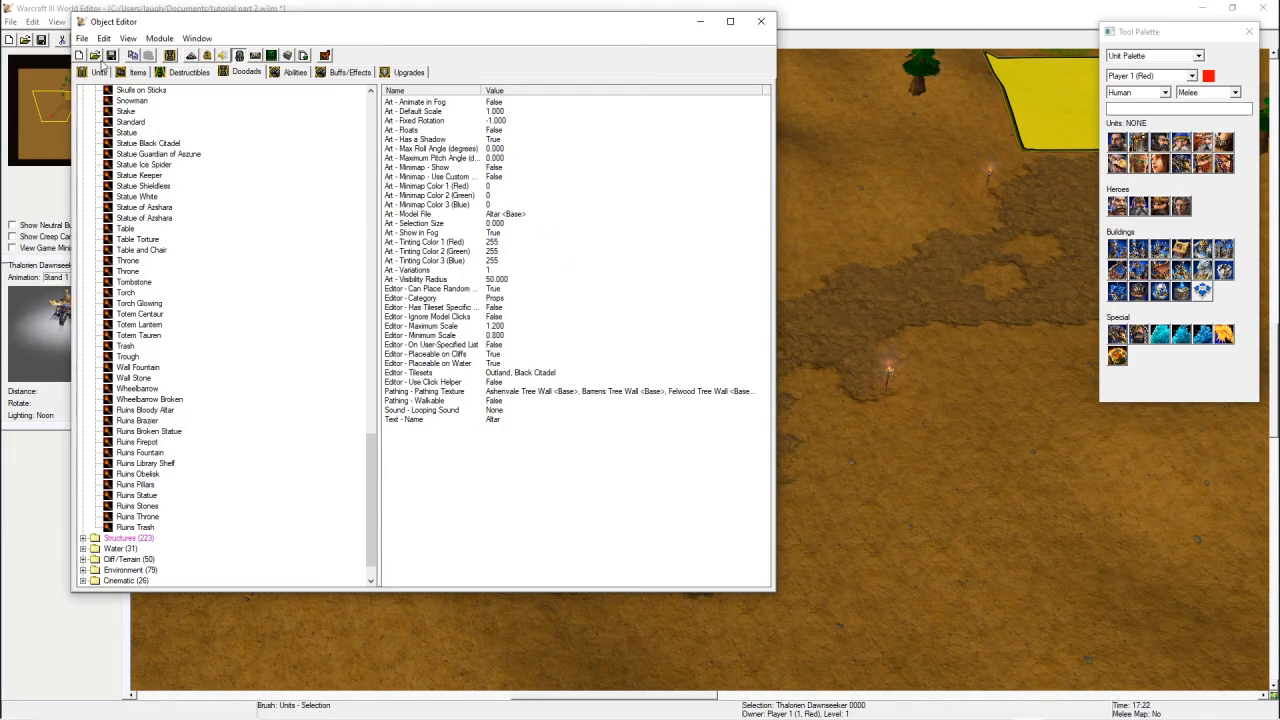
{"action": "left_click", "coordinate": [97, 72]}
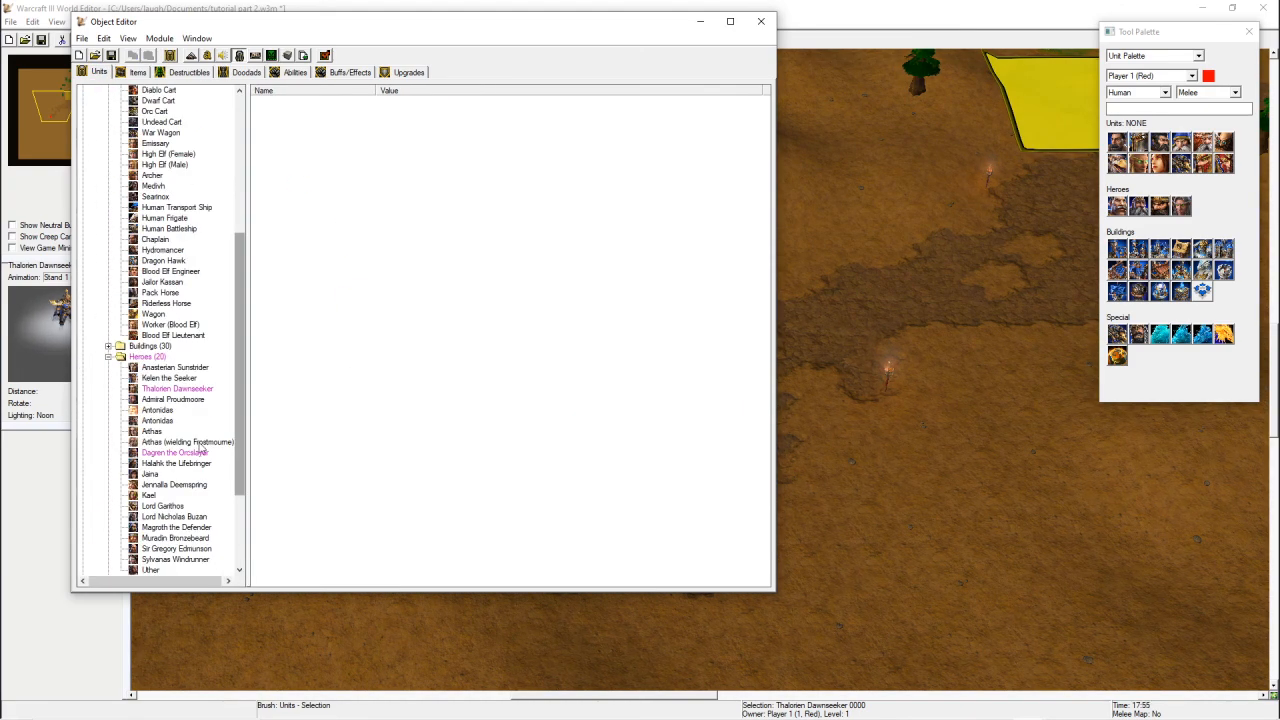
{"action": "left_click", "coordinate": [170, 390]}
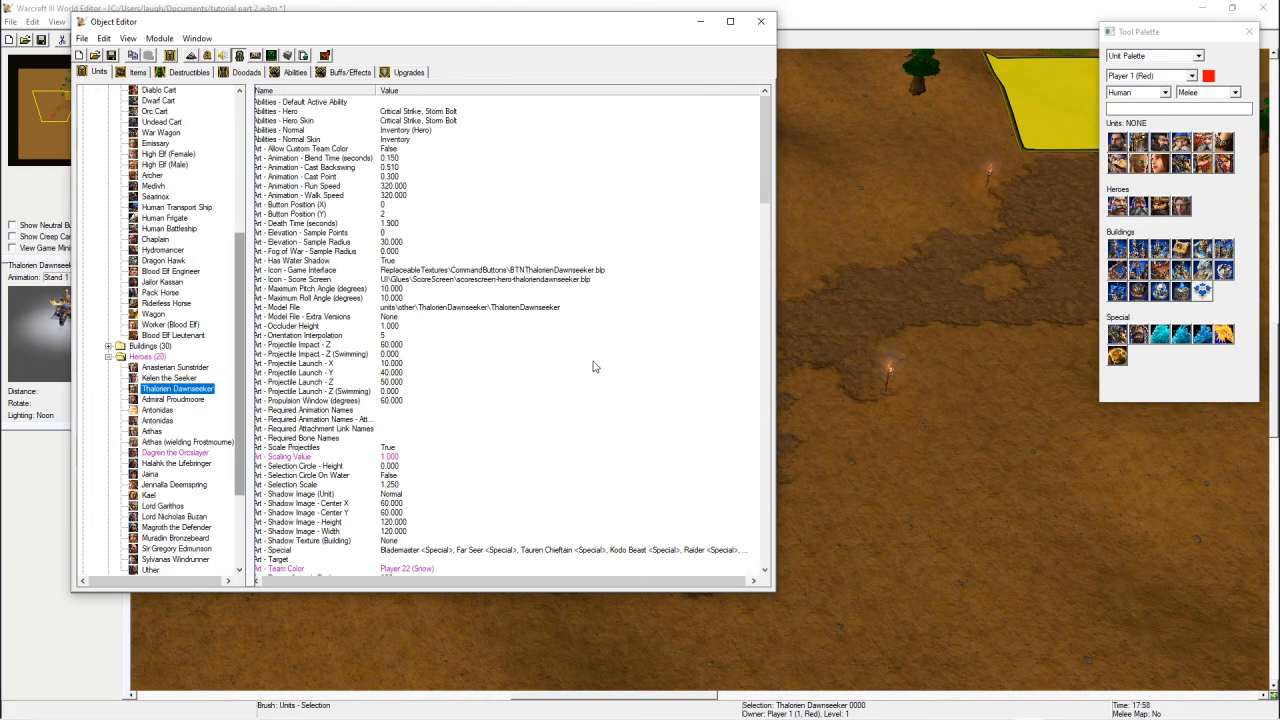
- Delete Critical Strike and Storm Bolt from Thalorien Dawnseeker's hero ability list
{"action": "left_click", "coordinate": [286, 112]}
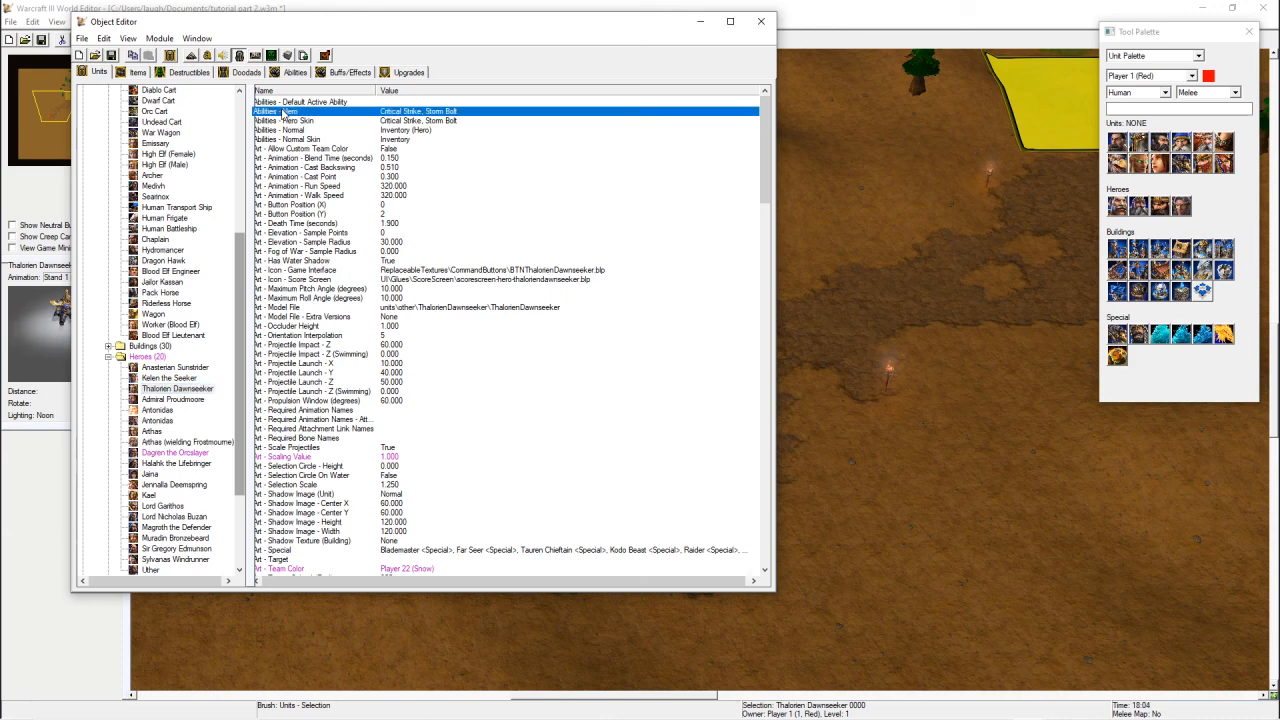
{"action": "double_click", "coordinate": [420, 115]}
{"action": "left_click", "coordinate": [367, 245]}
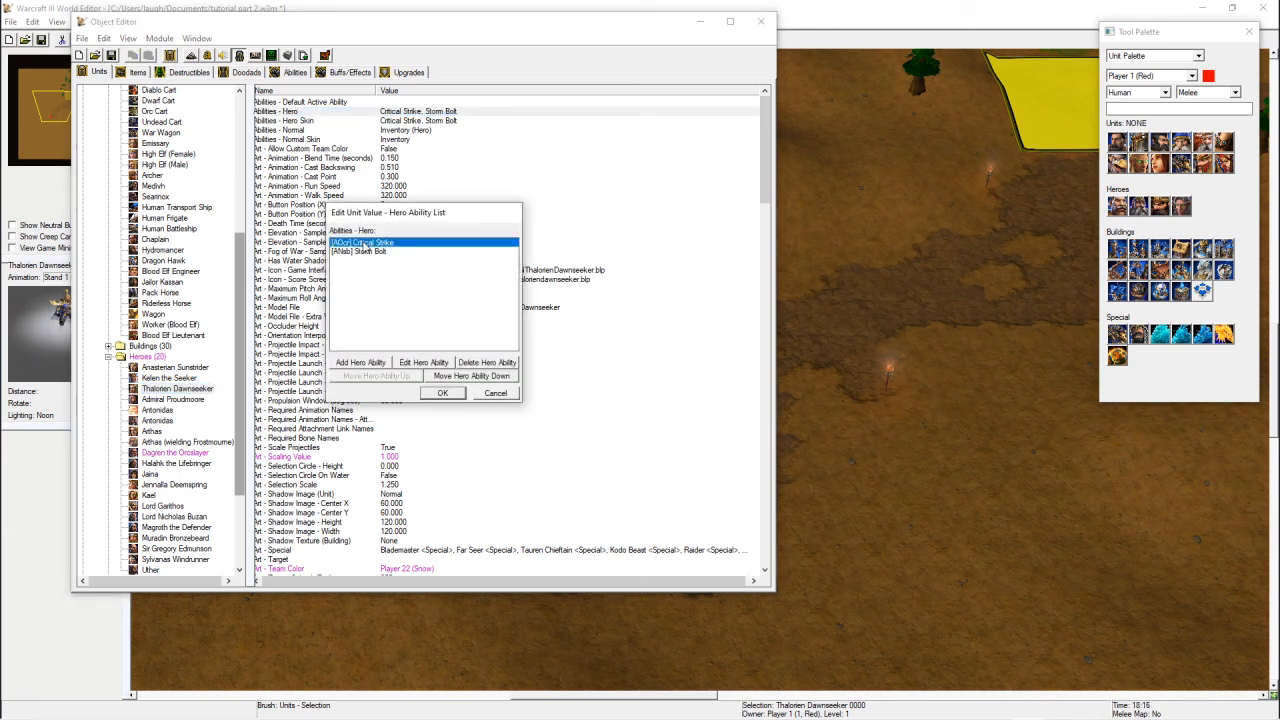
{"action": "left_click", "coordinate": [481, 363]}
{"action": "left_click", "coordinate": [481, 363]}
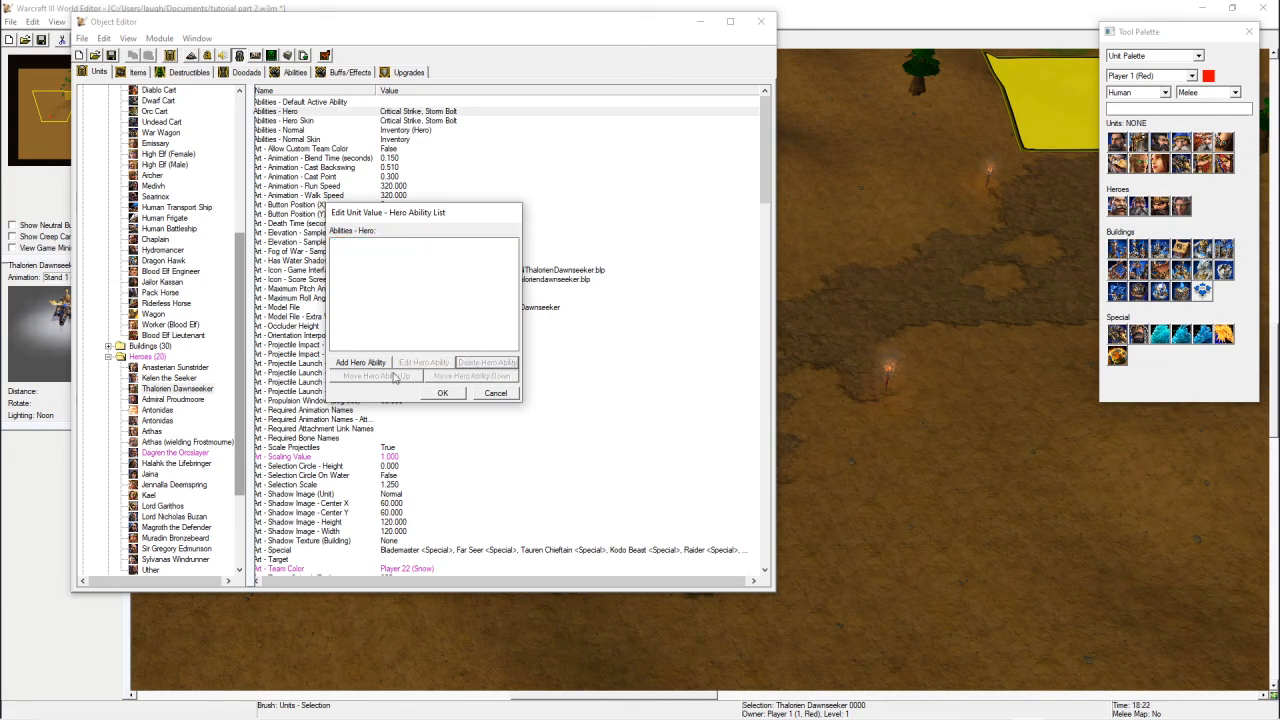
- Add the Chain Lightning and Holy Light abilities to Thalorien Dawnseeker's hero ability list
{"action": "left_click", "coordinate": [360, 362]}
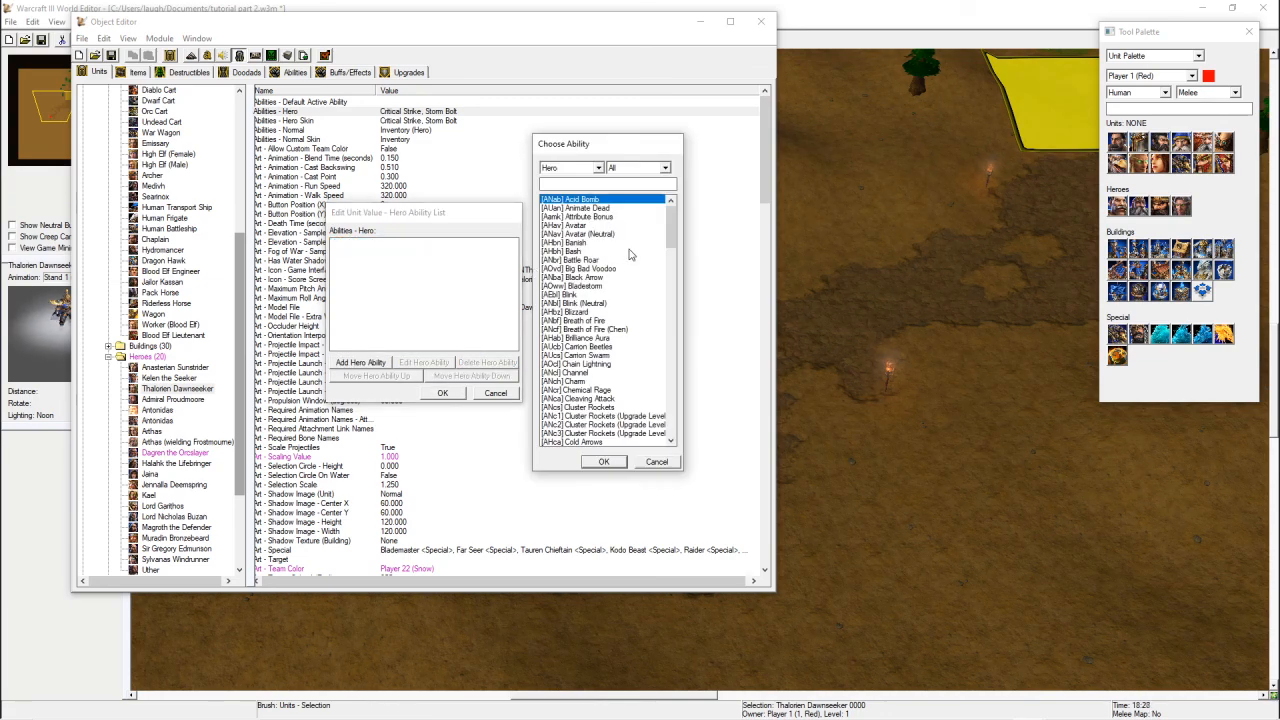
{"action": "left_click_drag", "start_coordinate": [671, 230], "coordinate": [660, 318]}
{"action": "left_click", "coordinate": [590, 323]}
{"action": "left_click", "coordinate": [604, 461]}
{"action": "left_click", "coordinate": [362, 362]}
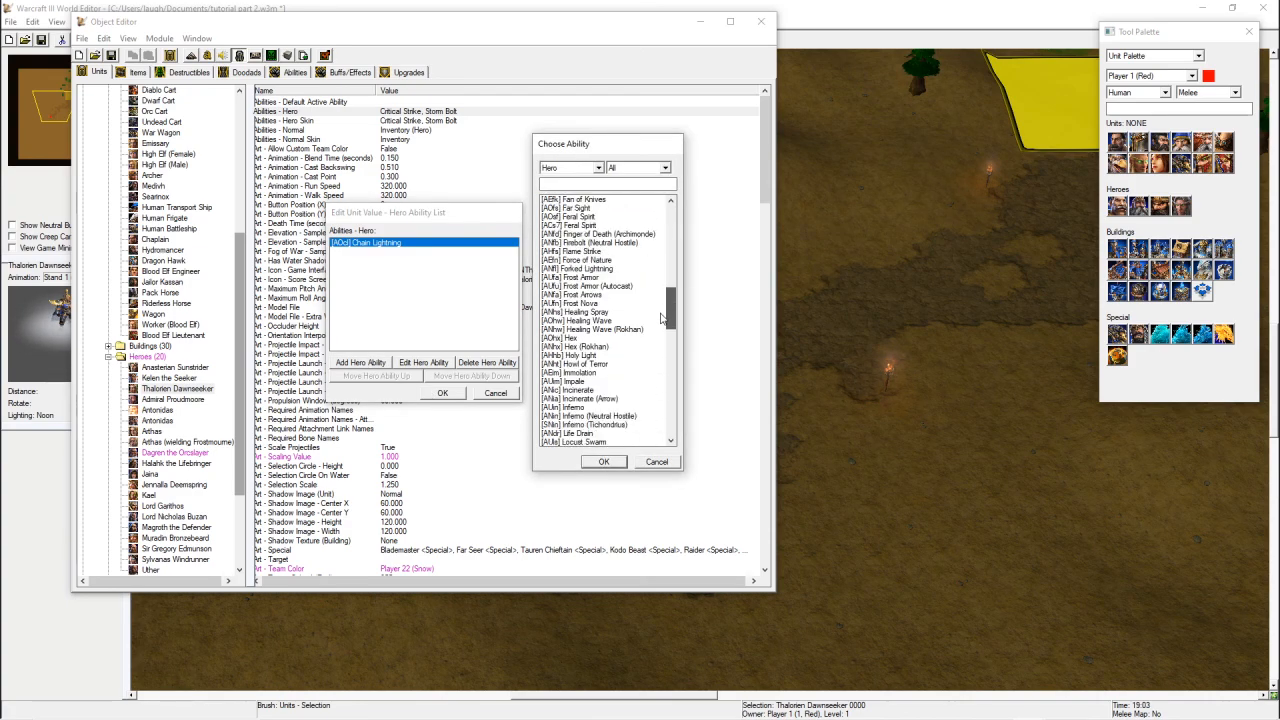
{"action": "left_click", "coordinate": [582, 356]}
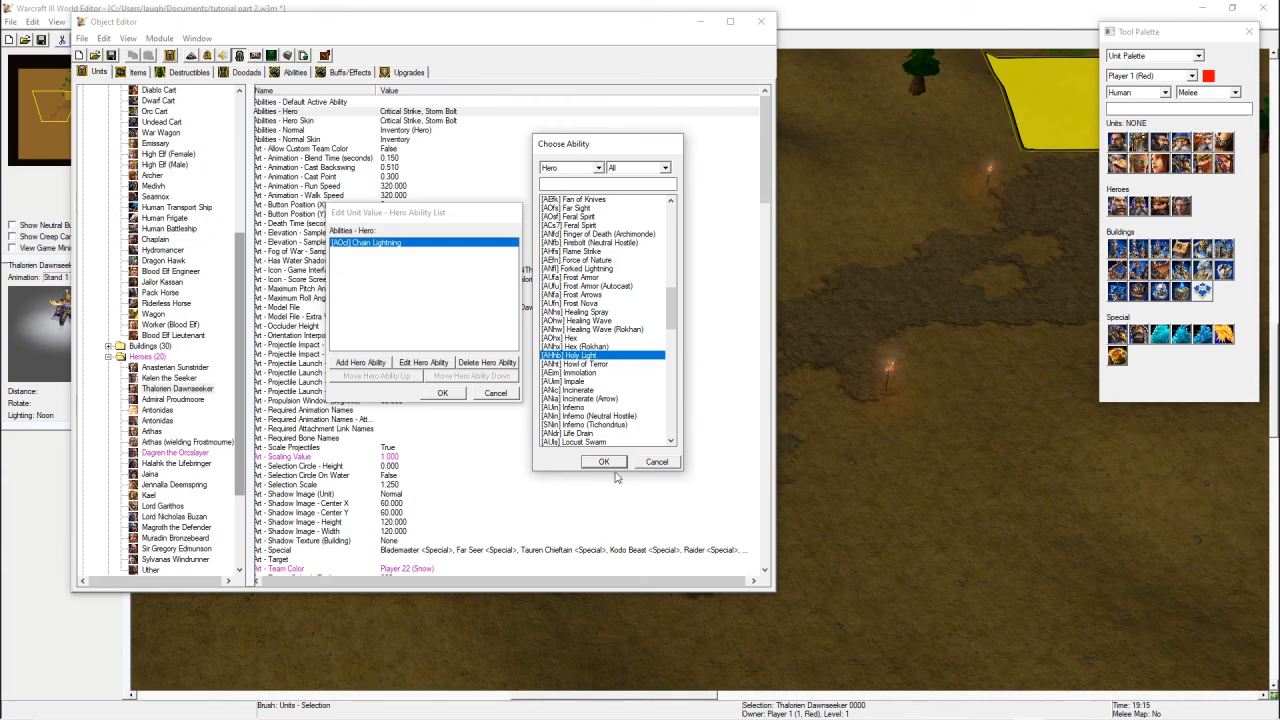
{"action": "left_click", "coordinate": [608, 463]}
- Add Rain of Fire to Thalorien Dawnseeker's hero ability list and accept the edited list
{"action": "left_click", "coordinate": [360, 362]}
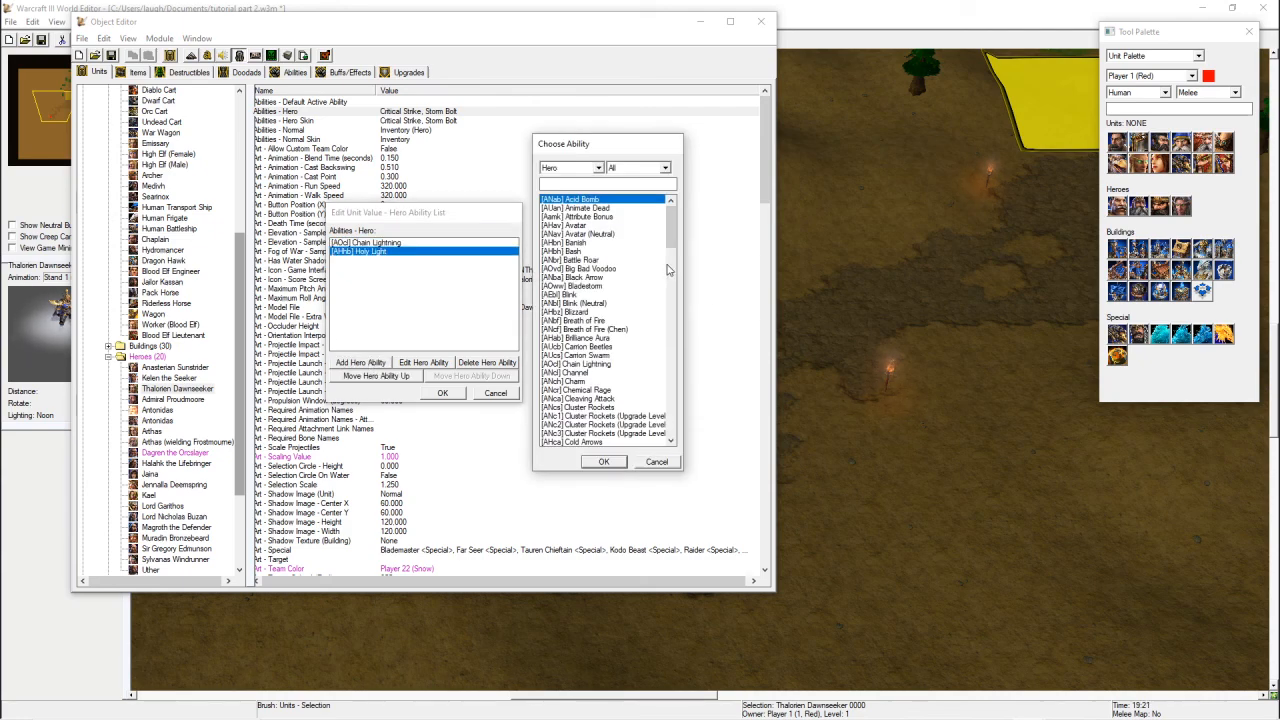
{"action": "left_click_drag", "start_coordinate": [672, 231], "coordinate": [651, 350]}
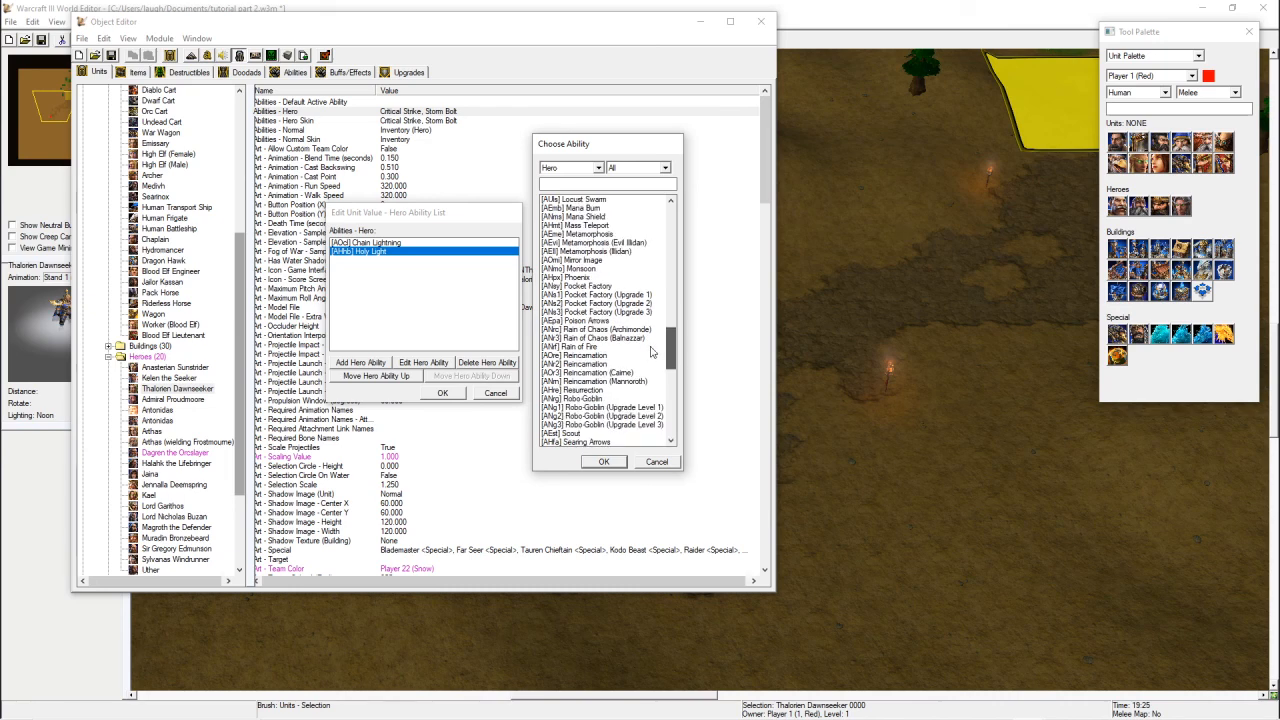
{"action": "left_click", "coordinate": [580, 347]}
{"action": "left_click", "coordinate": [604, 462]}
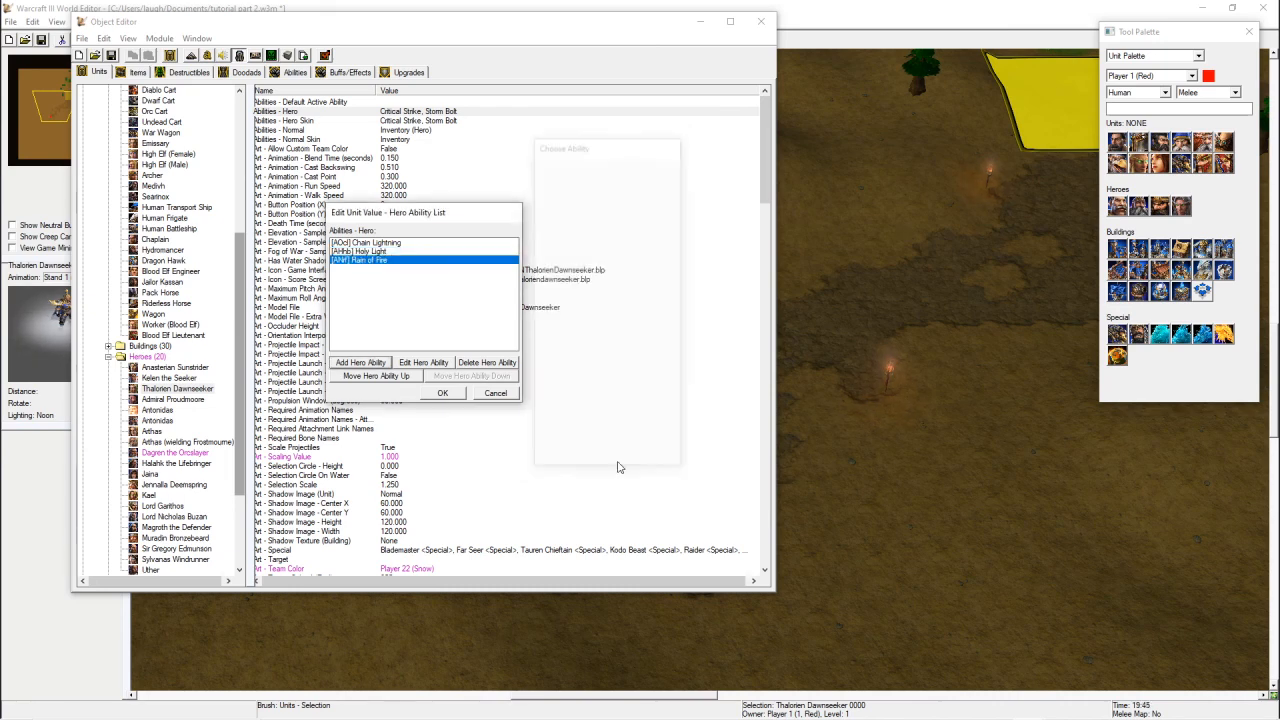
{"action": "left_click", "coordinate": [442, 393]}
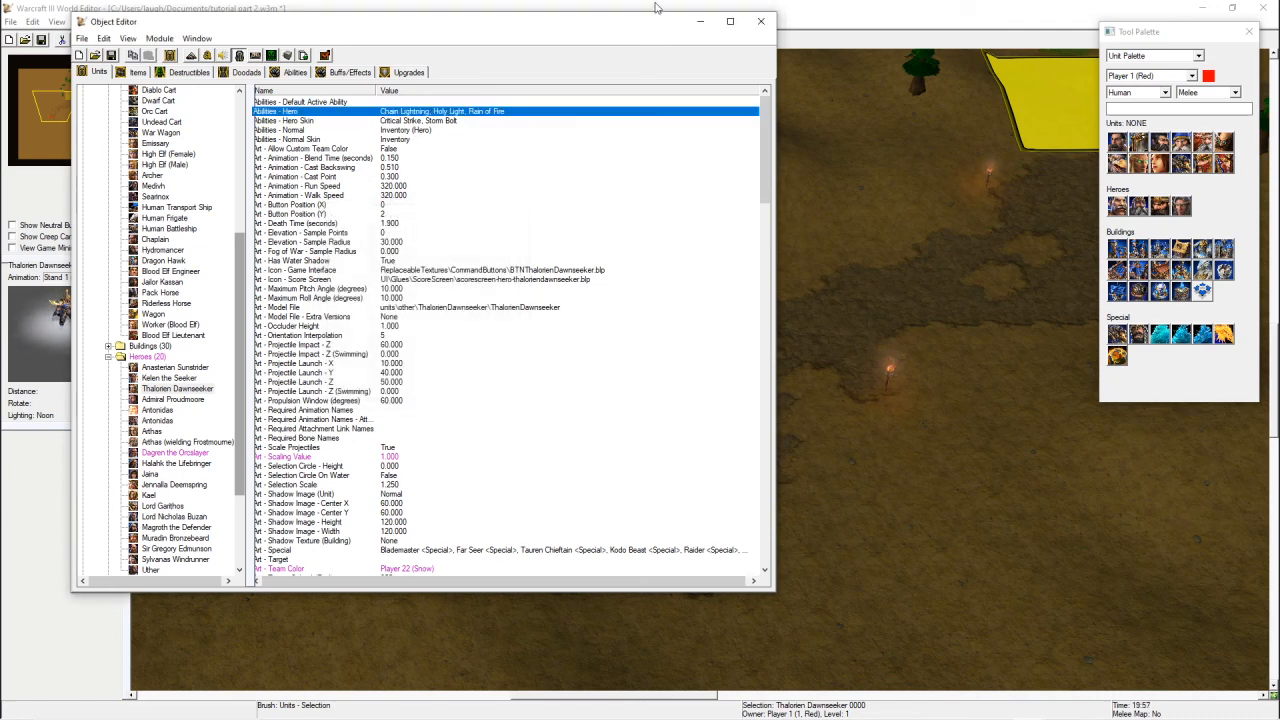
- Return to the map and test it in the game, selecting Thalorien Dawnseeker and ordering short moves around the start point
{"action": "left_click", "coordinate": [887, 21]}
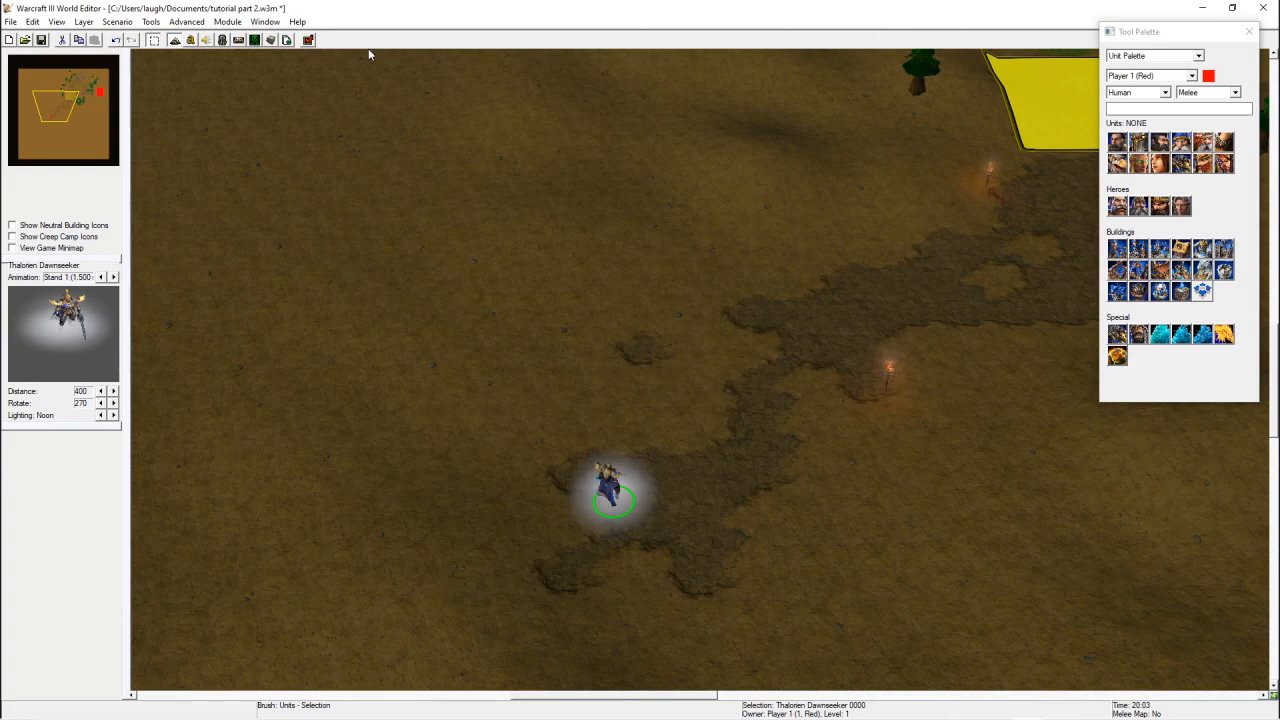
{"action": "left_click", "coordinate": [310, 40]}
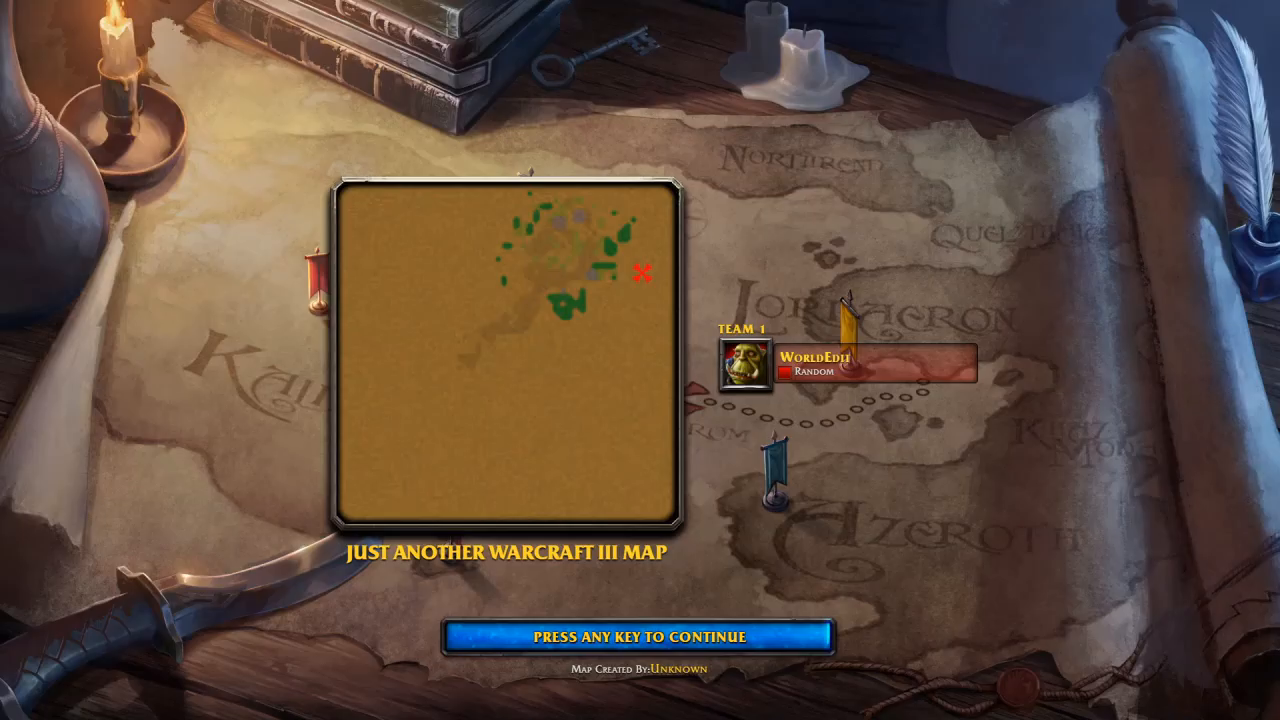
{"action": "key", "text": "Return"}
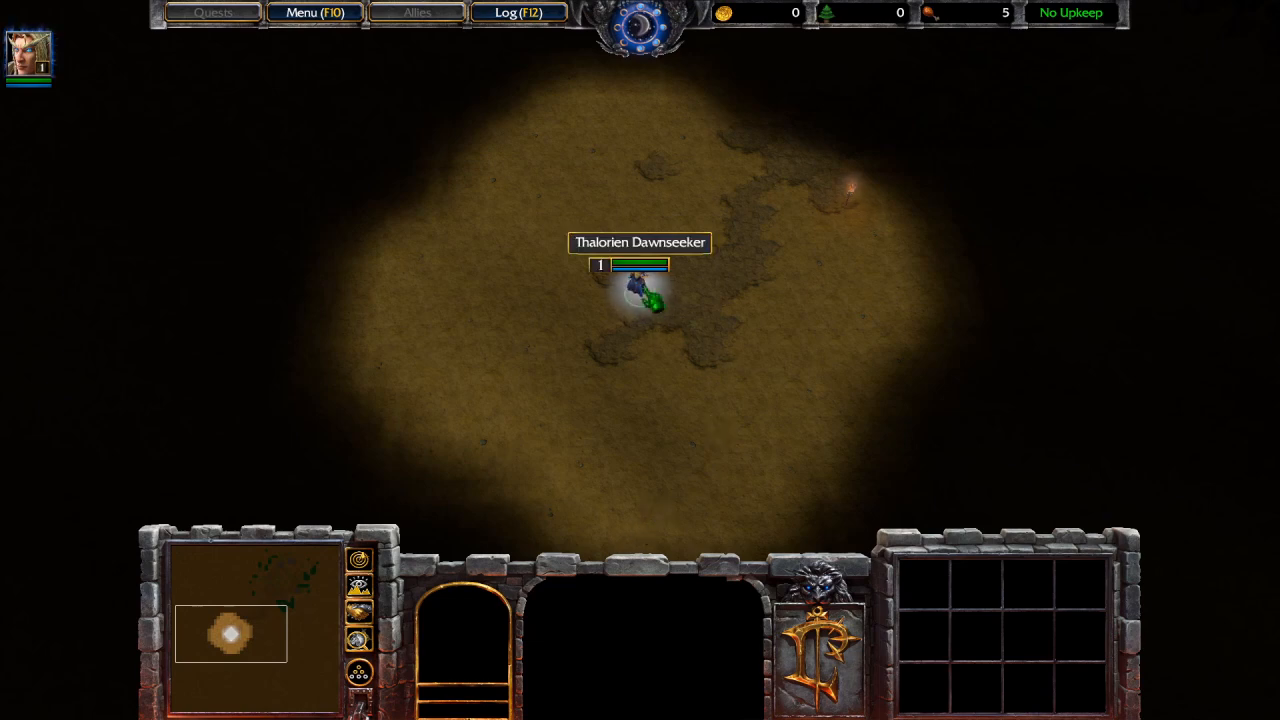
{"action": "left_click", "coordinate": [650, 290]}
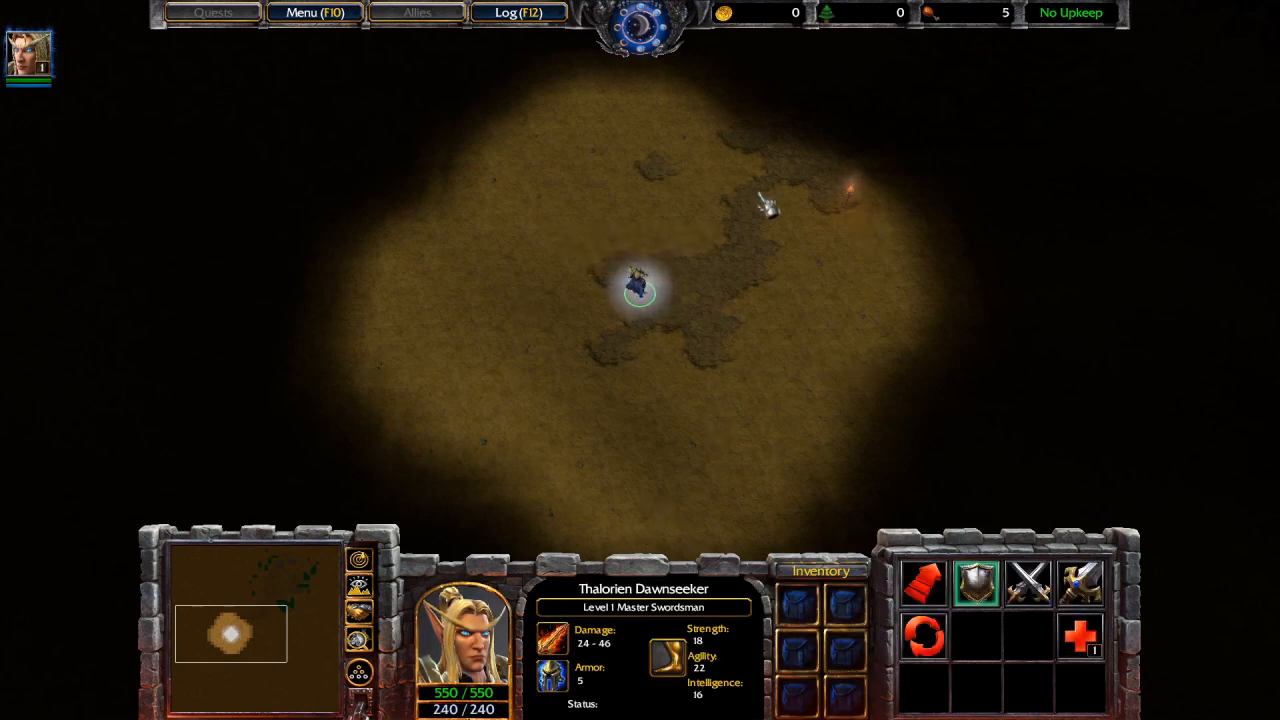
{"action": "right_click", "coordinate": [594, 172]}
{"action": "right_click", "coordinate": [662, 380]}
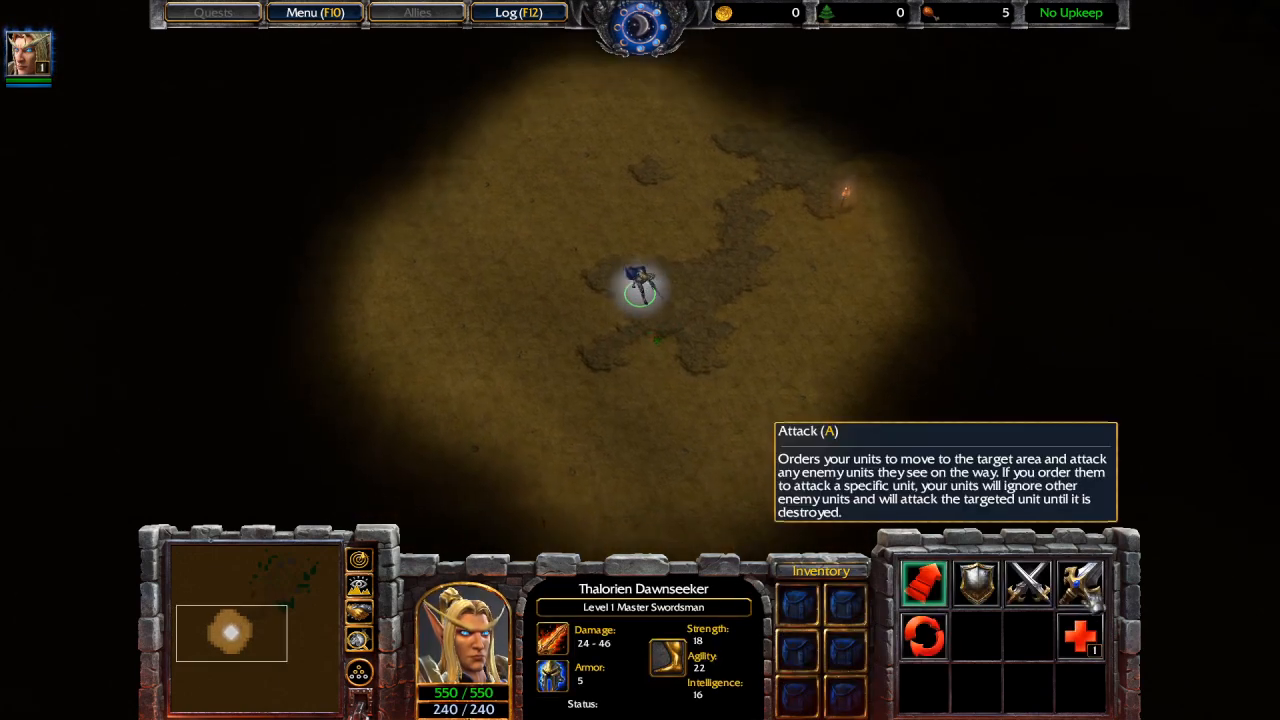
- Learn Chain Lightning with the hero, travel along the path to the village and cast it on the attacking Bandit
{"action": "left_click", "coordinate": [1080, 637]}
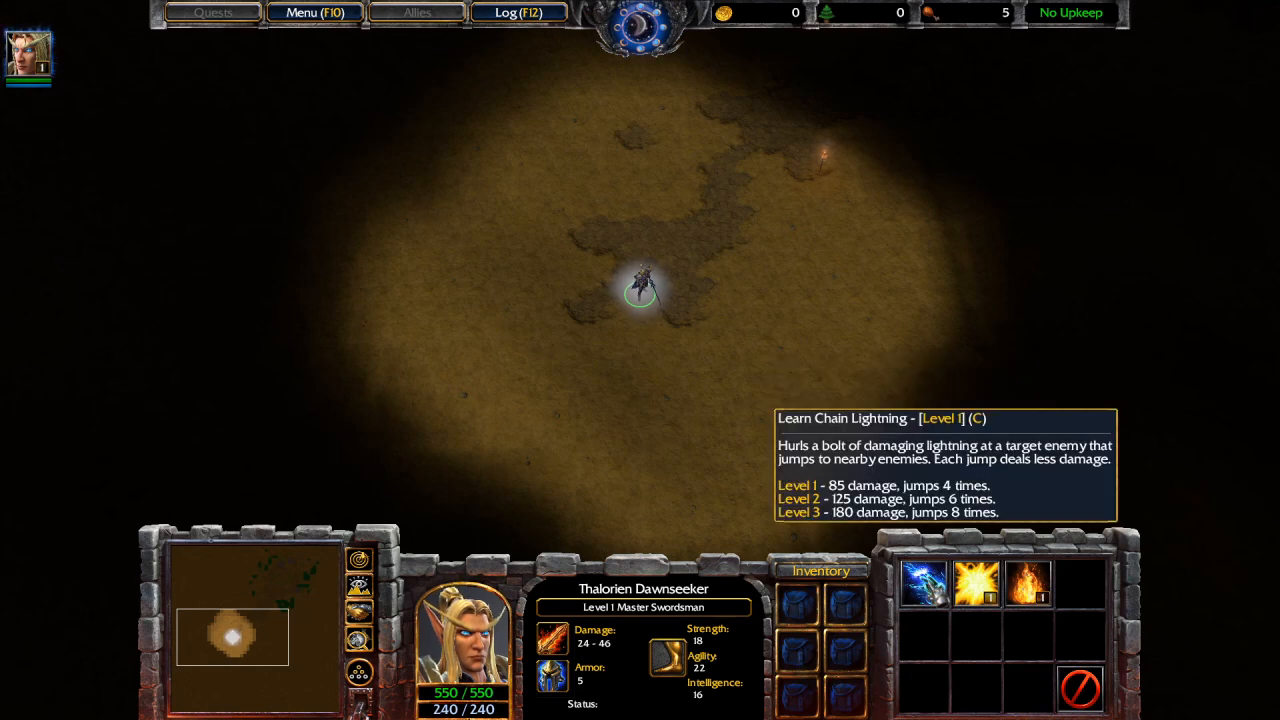
{"action": "left_click", "coordinate": [924, 583]}
{"action": "right_click", "coordinate": [757, 130]}
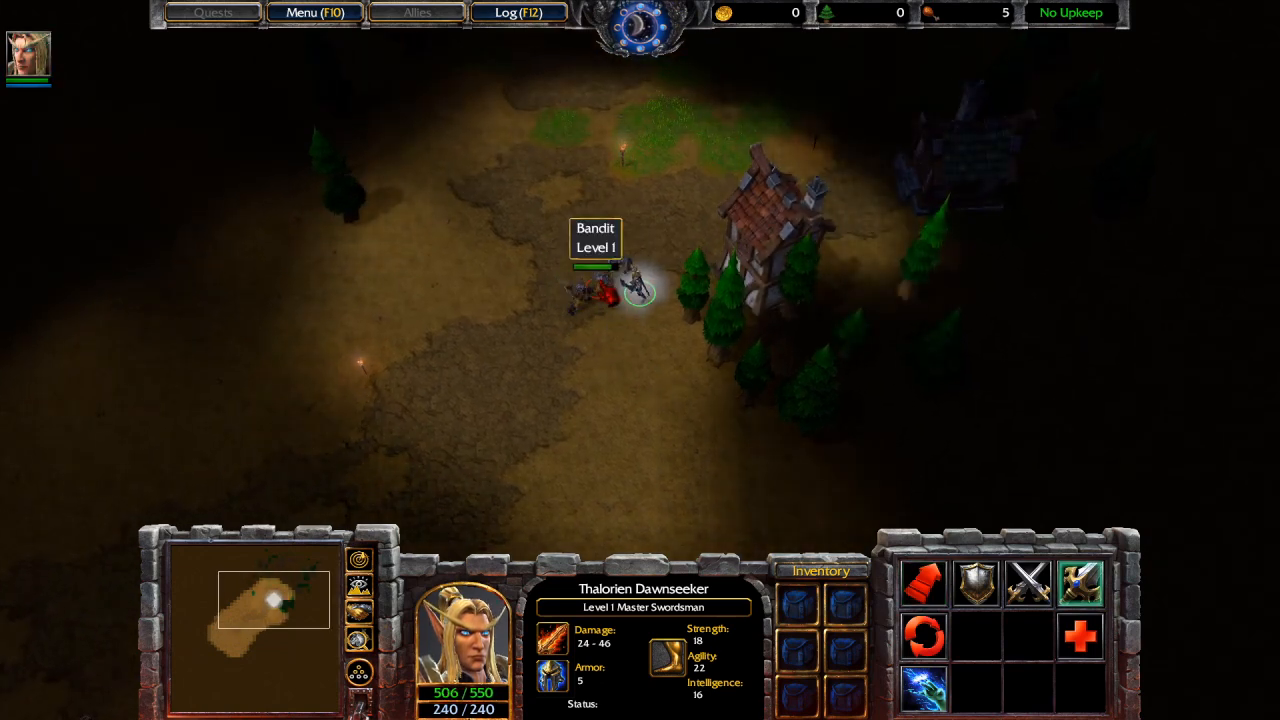
{"action": "key", "text": "q"}
{"action": "left_click", "coordinate": [638, 340]}
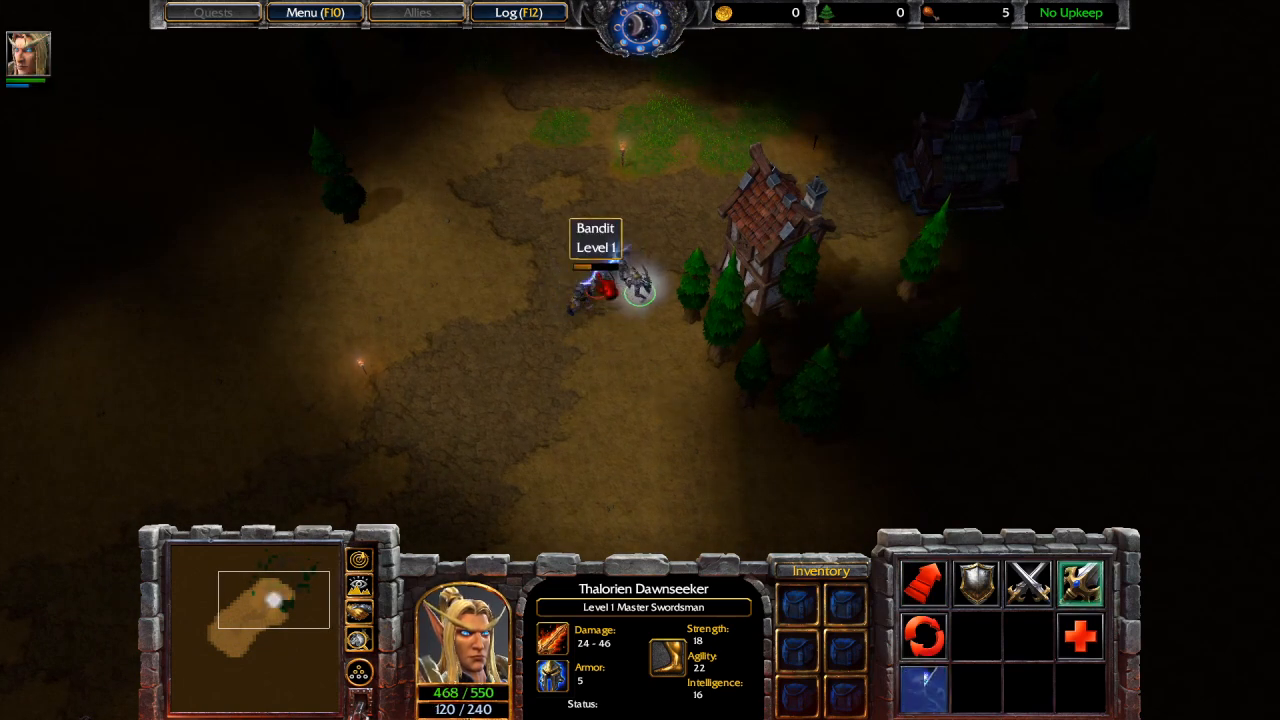